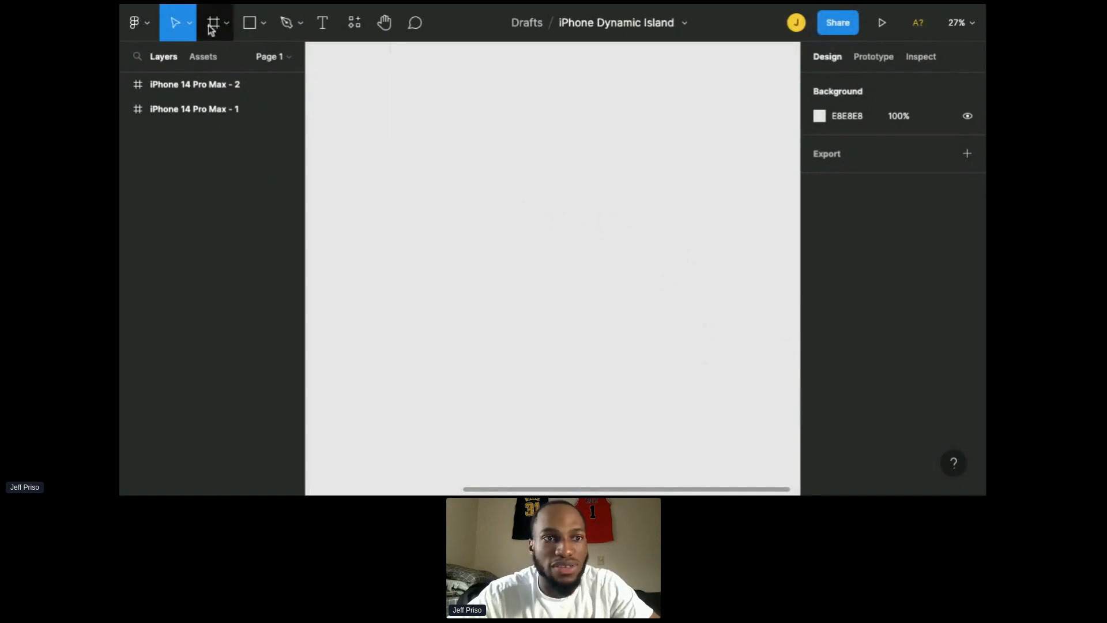
Step: Create a new iPhone 14 Pro Max frame (430 × 932) from the phone frame presets
{"action": "left_click", "coordinate": [225, 33]}
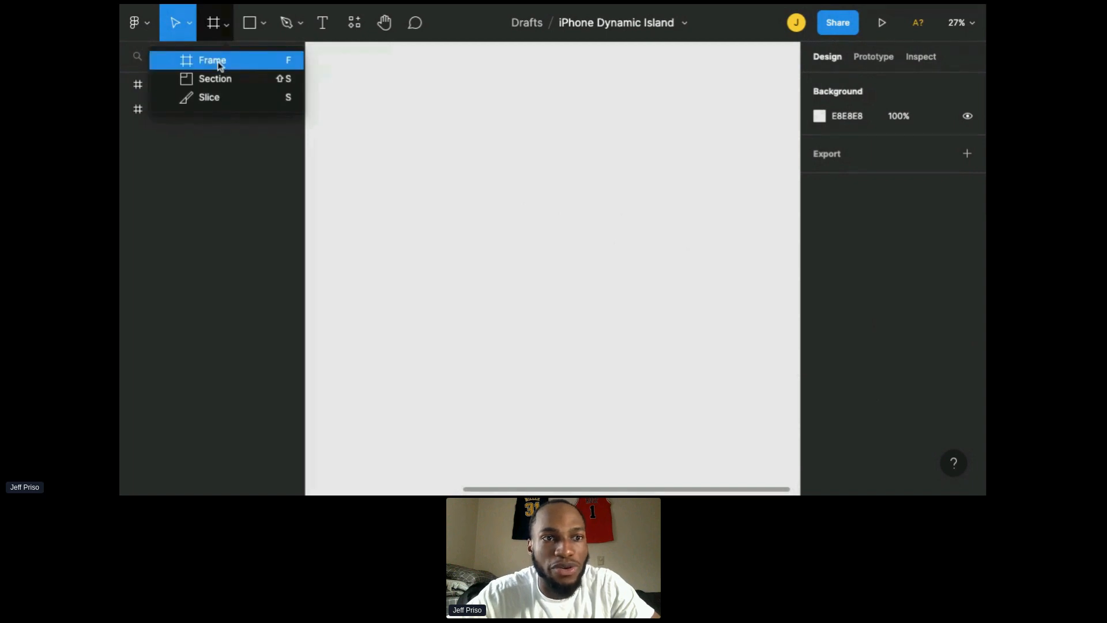
{"action": "left_click", "coordinate": [215, 57]}
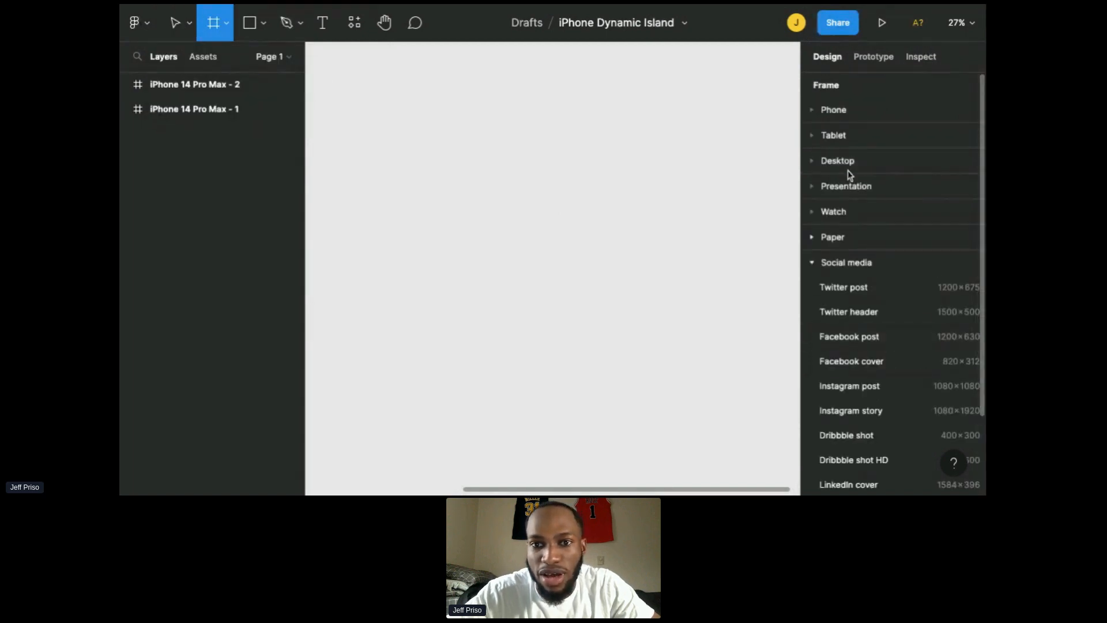
{"action": "scroll", "coordinate": [851, 167], "scroll_direction": "down", "scroll_amount": 1}
{"action": "scroll", "coordinate": [823, 125], "scroll_direction": "up", "scroll_amount": 1}
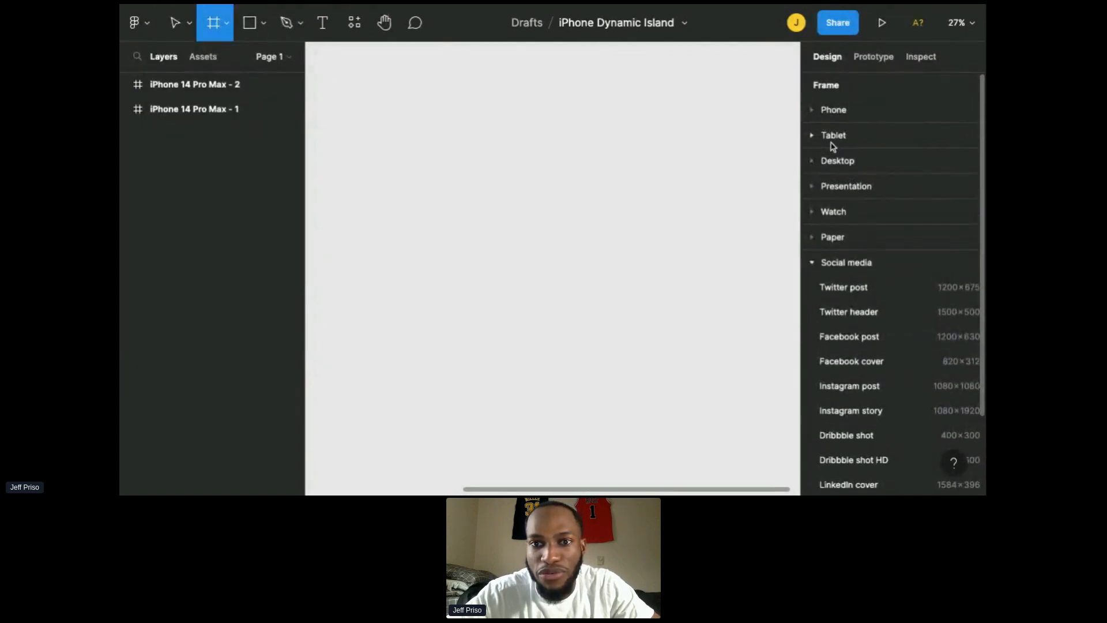
{"action": "left_click", "coordinate": [815, 113]}
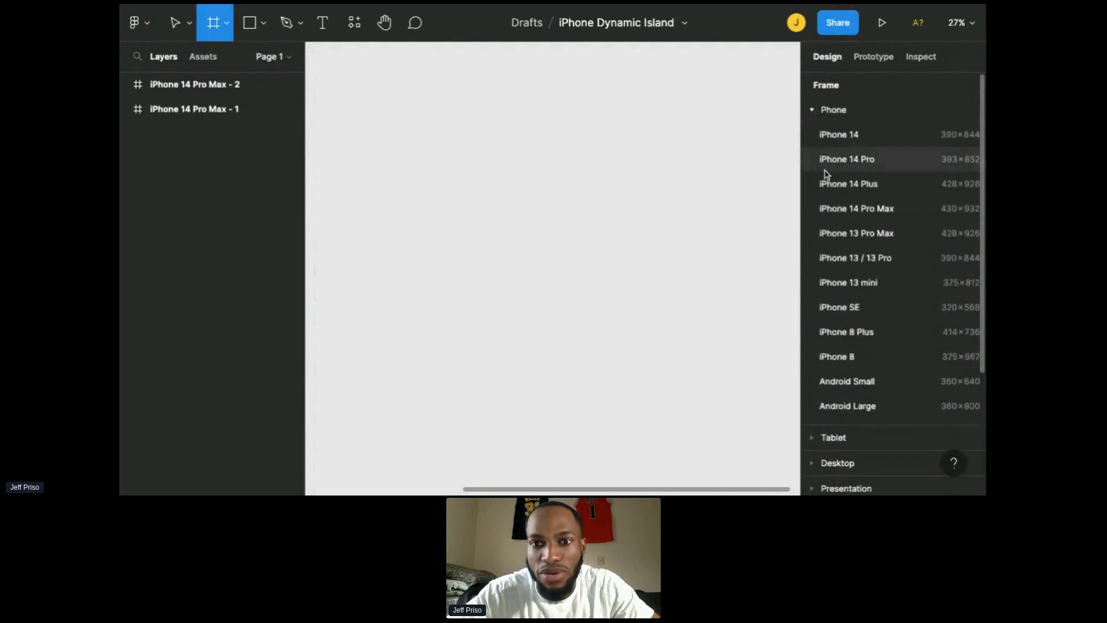
{"action": "left_click", "coordinate": [831, 209]}
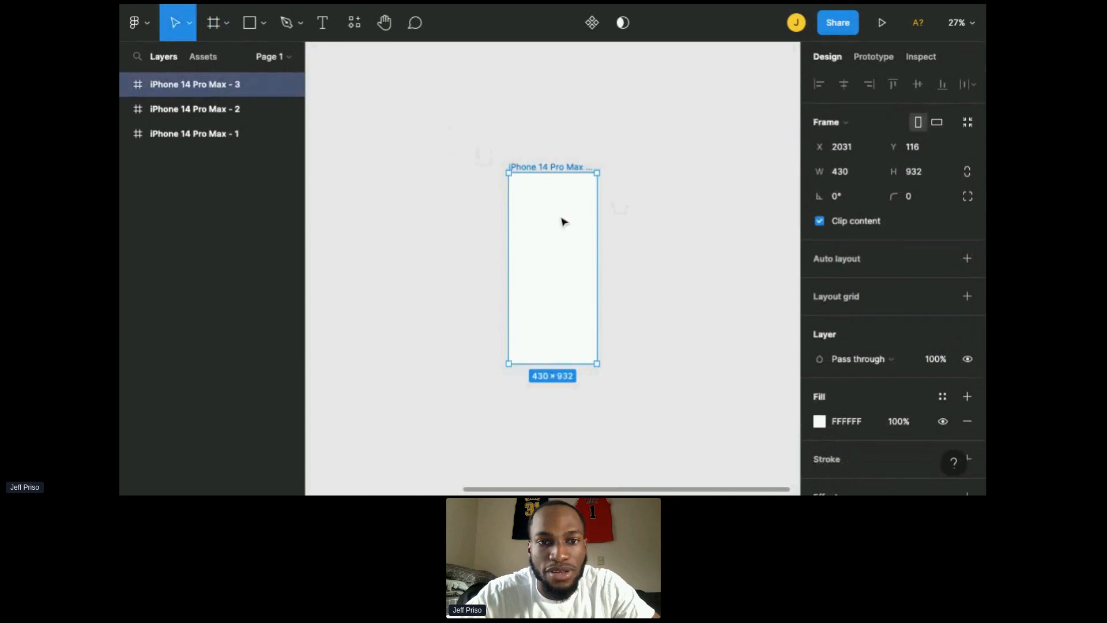
Step: Set the new frame's corner radius to 15
{"action": "scroll", "coordinate": [601, 218], "scroll_direction": "up", "scroll_amount": 1}
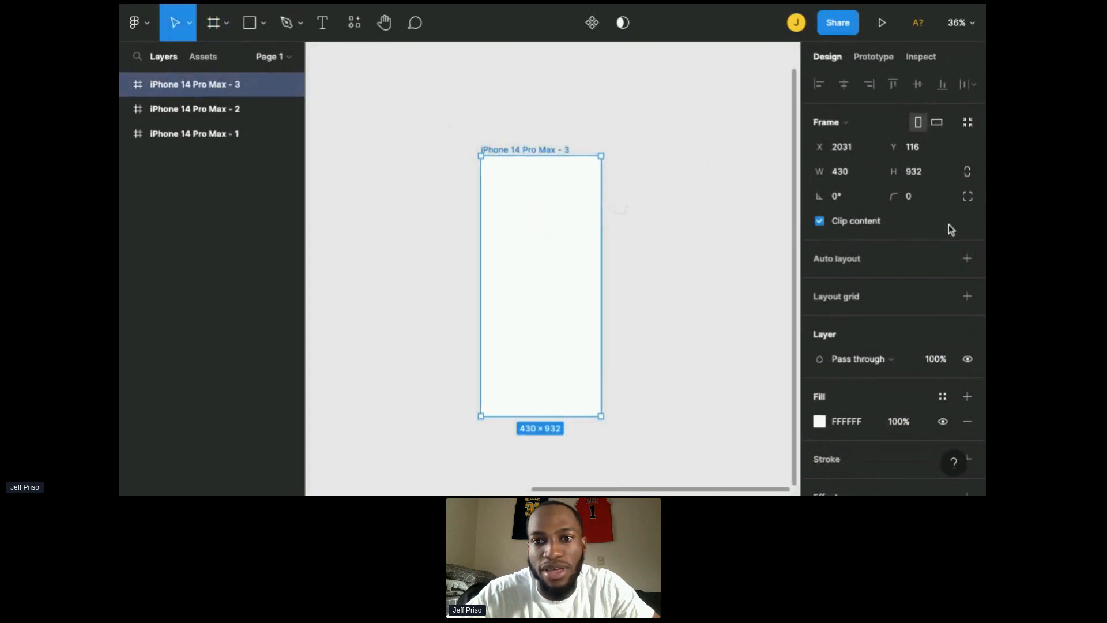
{"action": "left_click", "coordinate": [913, 203]}
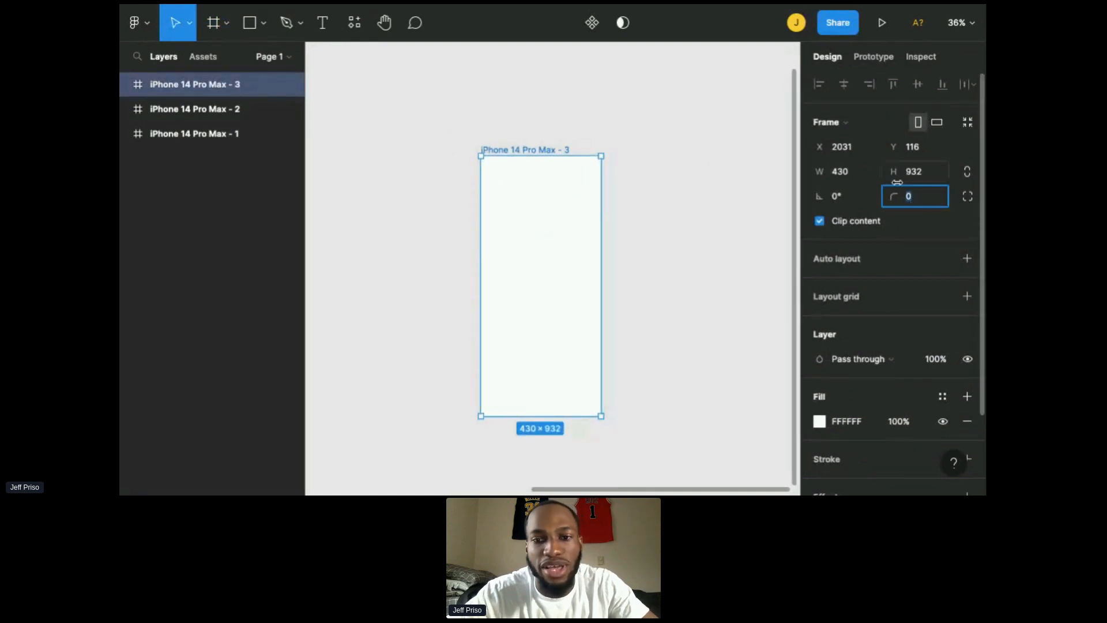
{"action": "type", "text": "5"}
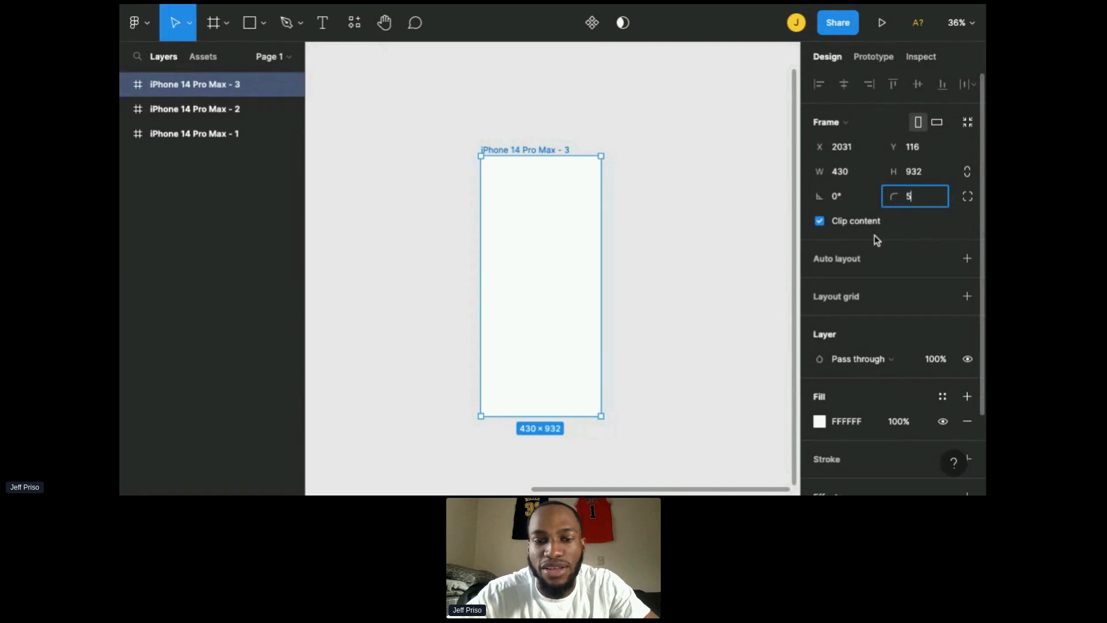
{"action": "key", "text": "BackSpace"}
{"action": "type", "text": "15"}
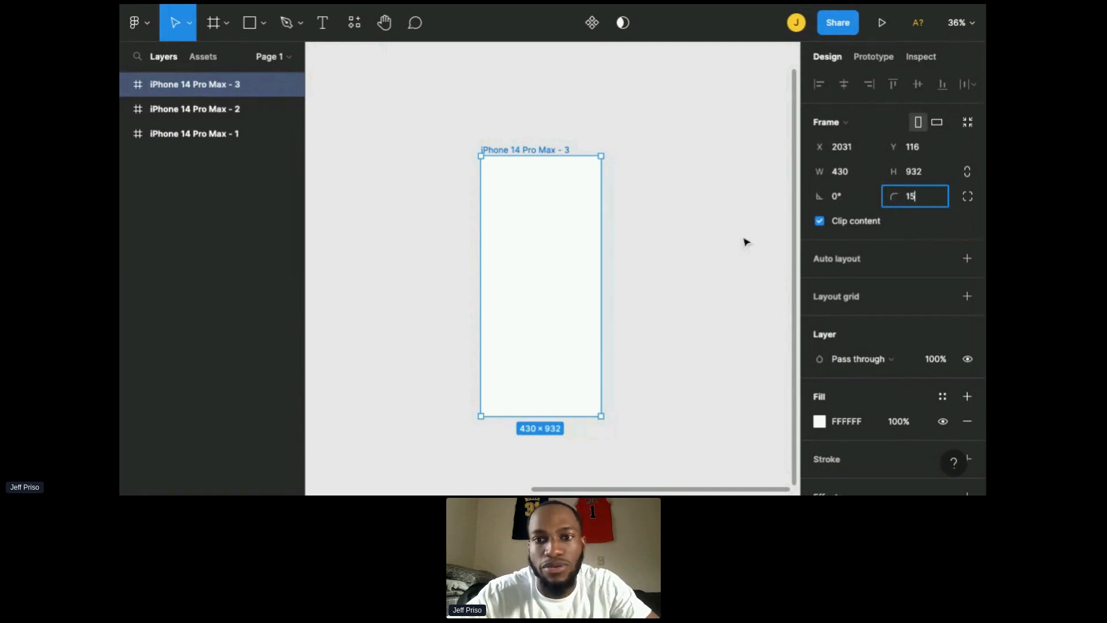
{"action": "key", "text": "Return"}
Step: Select the iPhone 14 Pro Max - 3 frame and launch the Unsplash plugin on it
{"action": "scroll", "coordinate": [870, 190], "scroll_direction": "down", "scroll_amount": 3}
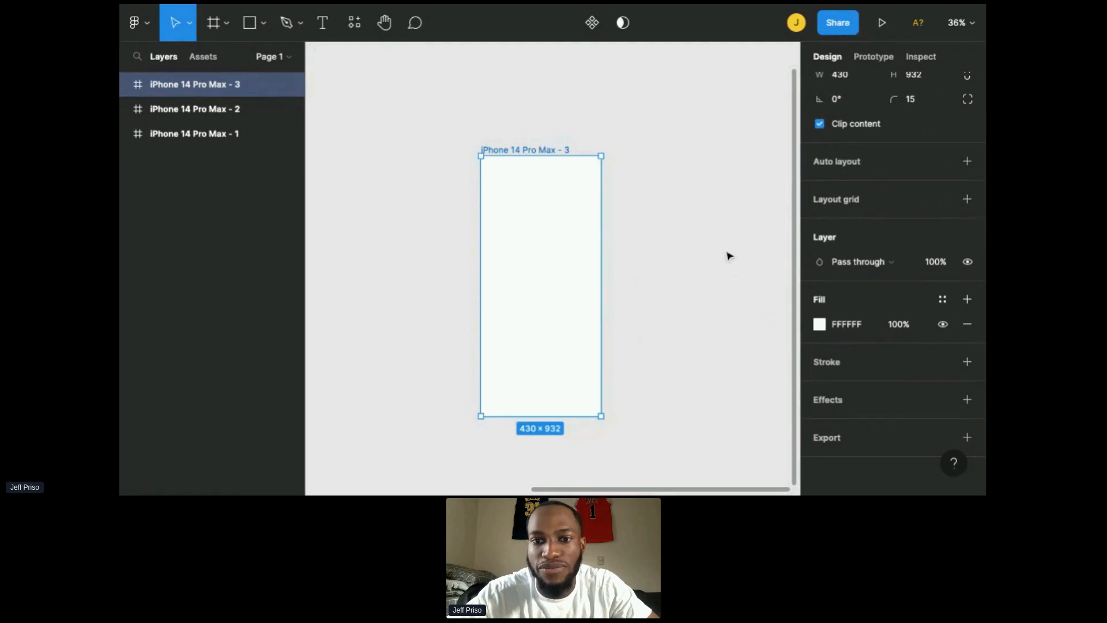
{"action": "scroll", "coordinate": [856, 242], "scroll_direction": "up", "scroll_amount": 2}
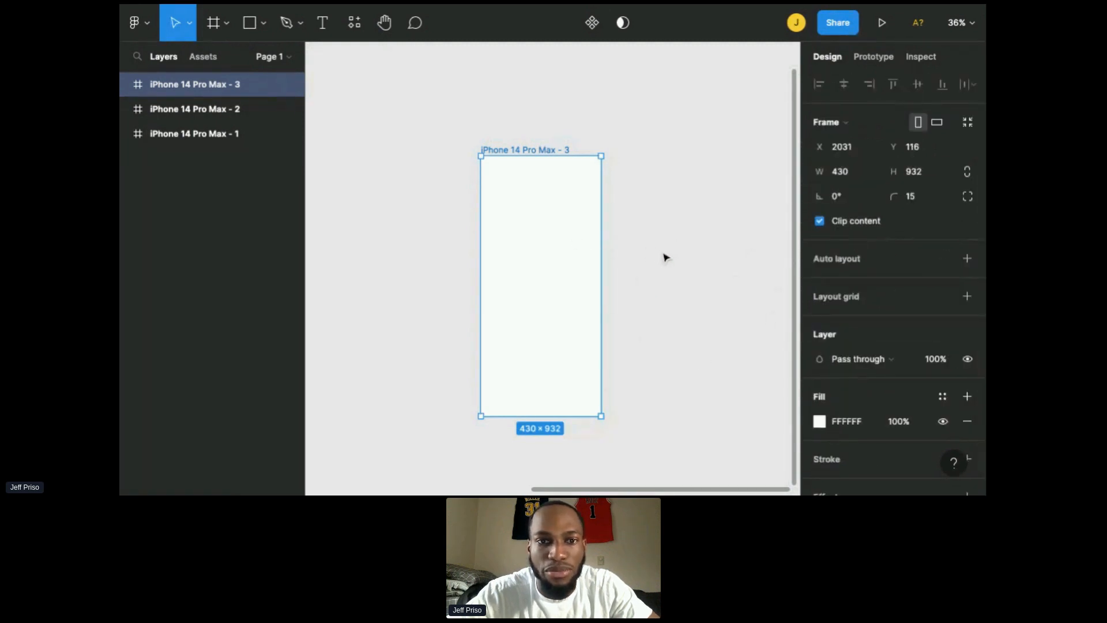
{"action": "left_click", "coordinate": [637, 232]}
{"action": "scroll", "coordinate": [636, 232], "scroll_direction": "up", "scroll_amount": 3}
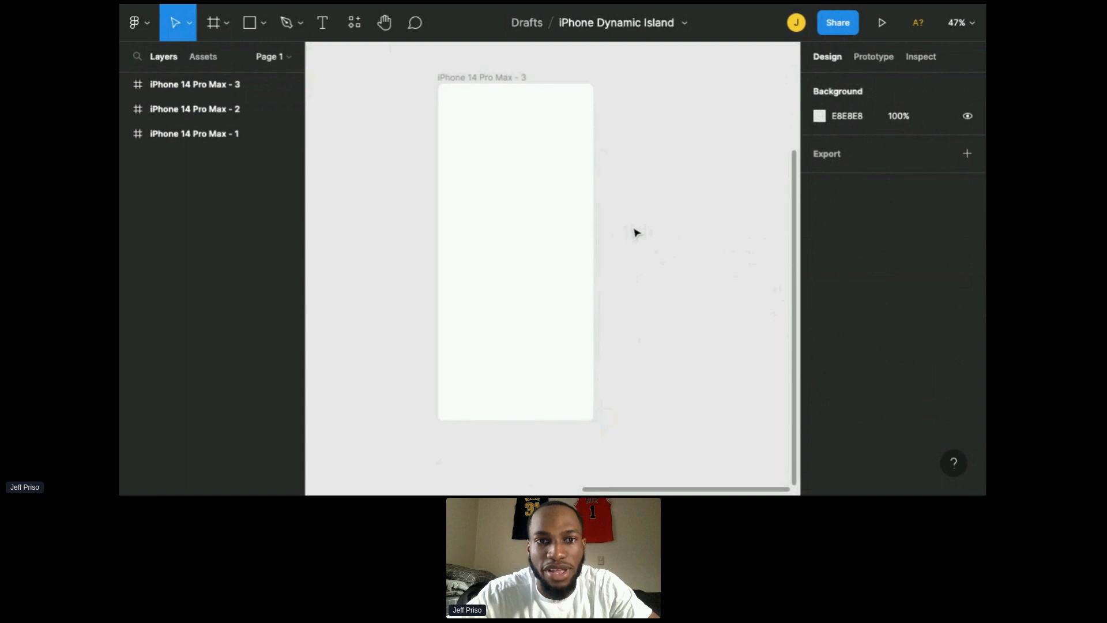
{"action": "scroll", "coordinate": [637, 233], "scroll_direction": "up", "scroll_amount": 1}
{"action": "scroll", "coordinate": [628, 231], "scroll_direction": "up", "scroll_amount": 1}
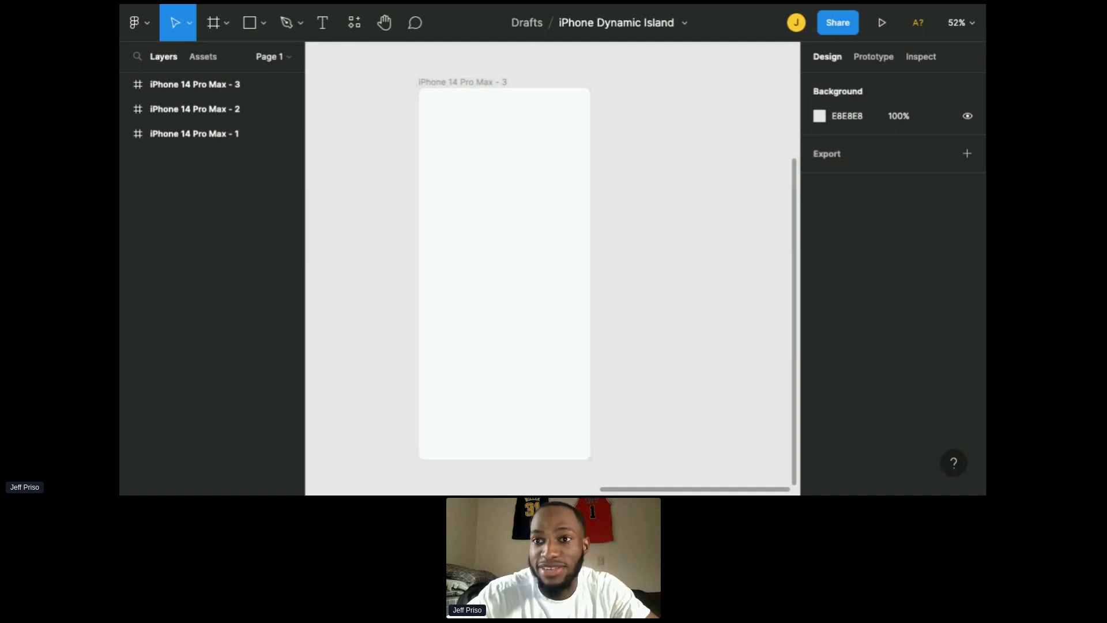
{"action": "left_click", "coordinate": [504, 215]}
{"action": "left_click", "coordinate": [634, 254]}
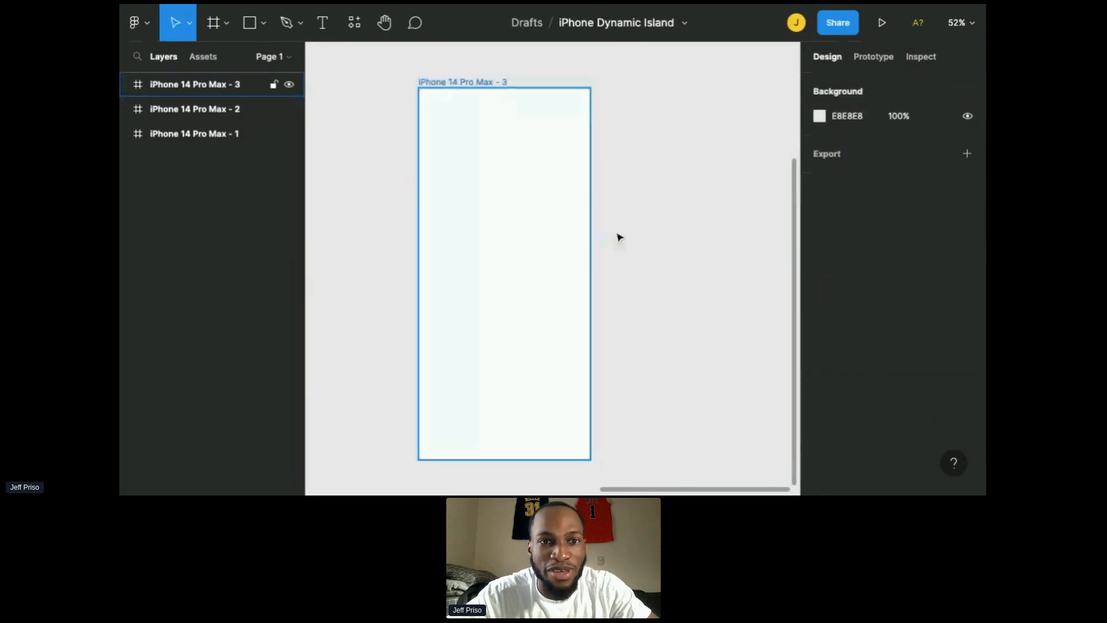
{"action": "left_click", "coordinate": [551, 249]}
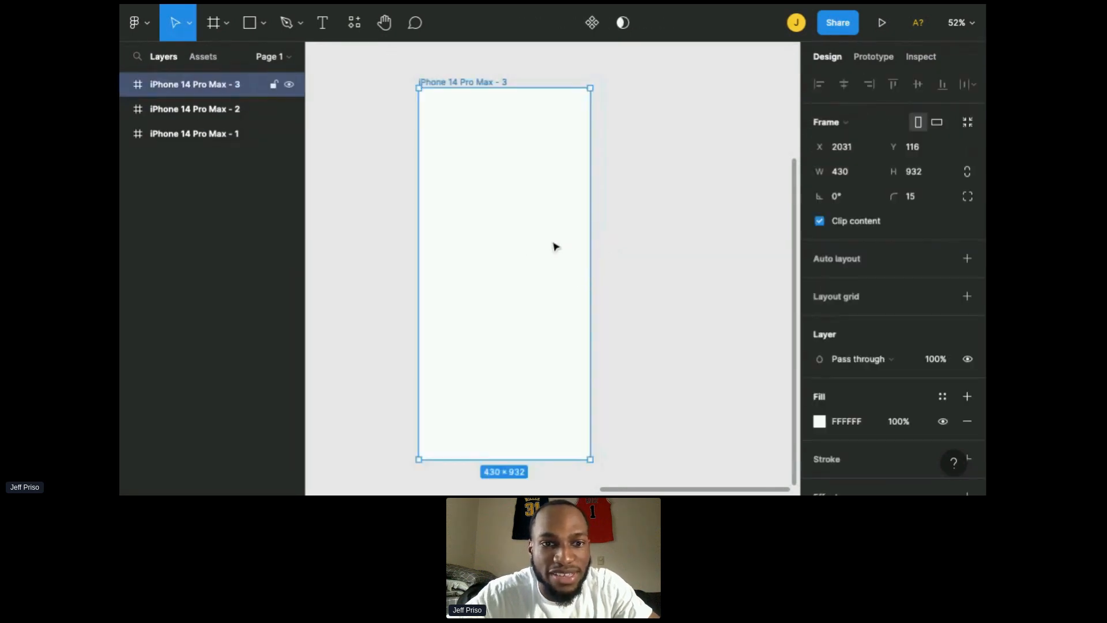
{"action": "right_click", "coordinate": [527, 222]}
{"action": "mouse_move", "coordinate": [553, 385]}
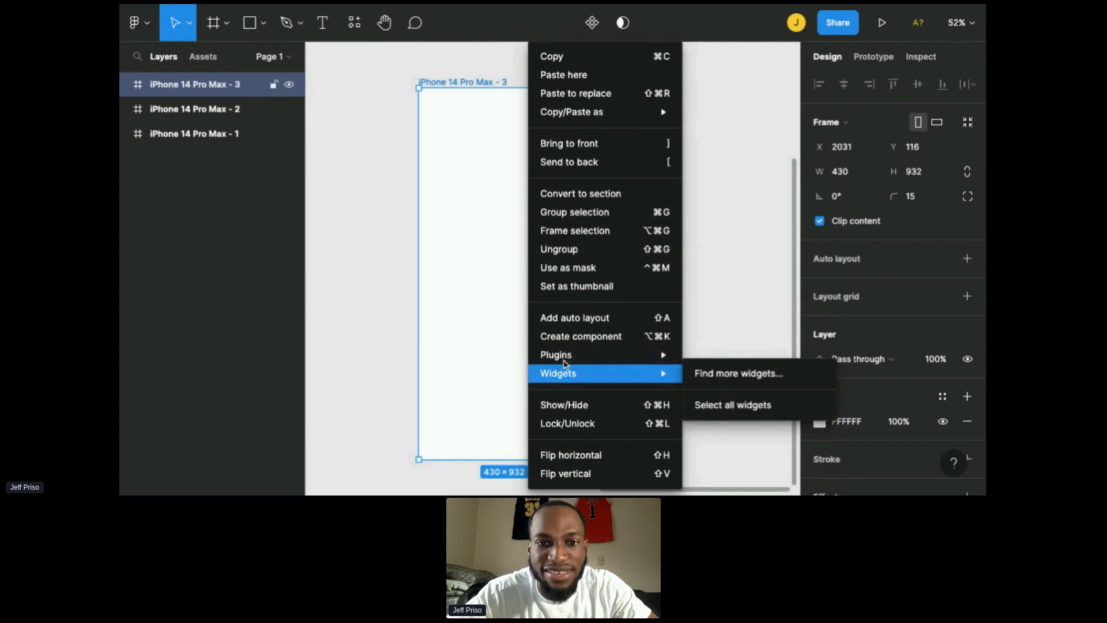
{"action": "mouse_move", "coordinate": [568, 360]}
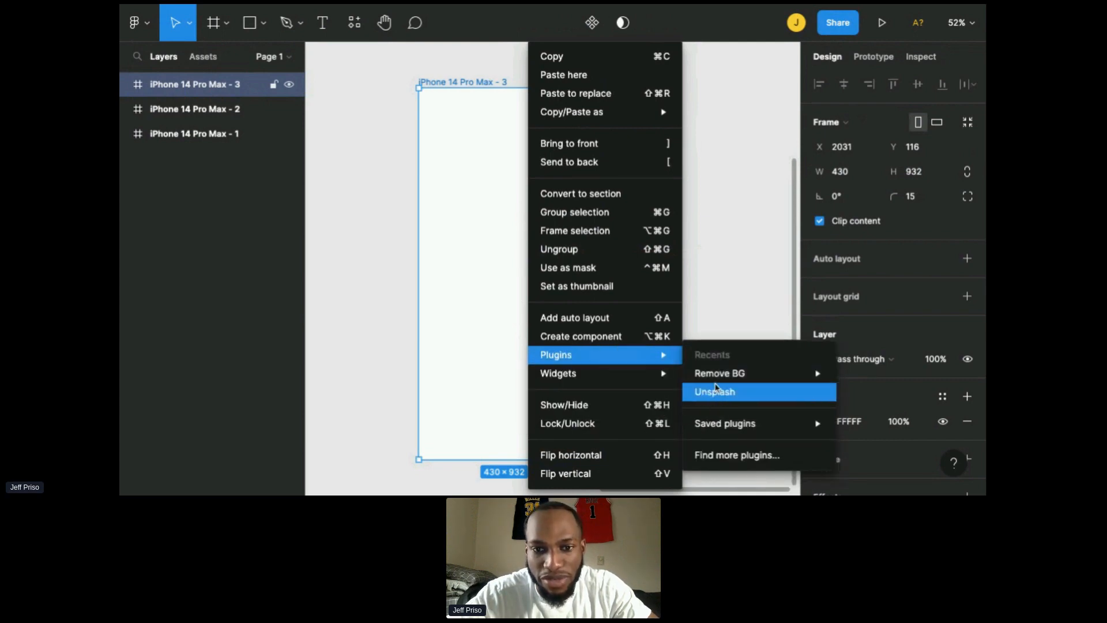
{"action": "mouse_move", "coordinate": [740, 426]}
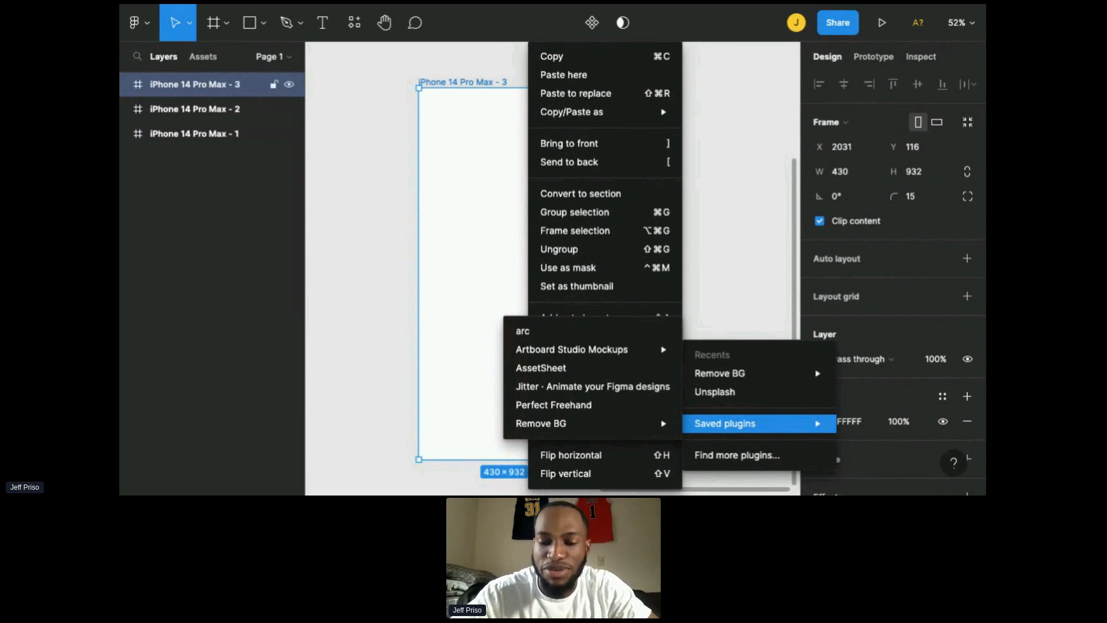
{"action": "left_click", "coordinate": [716, 398]}
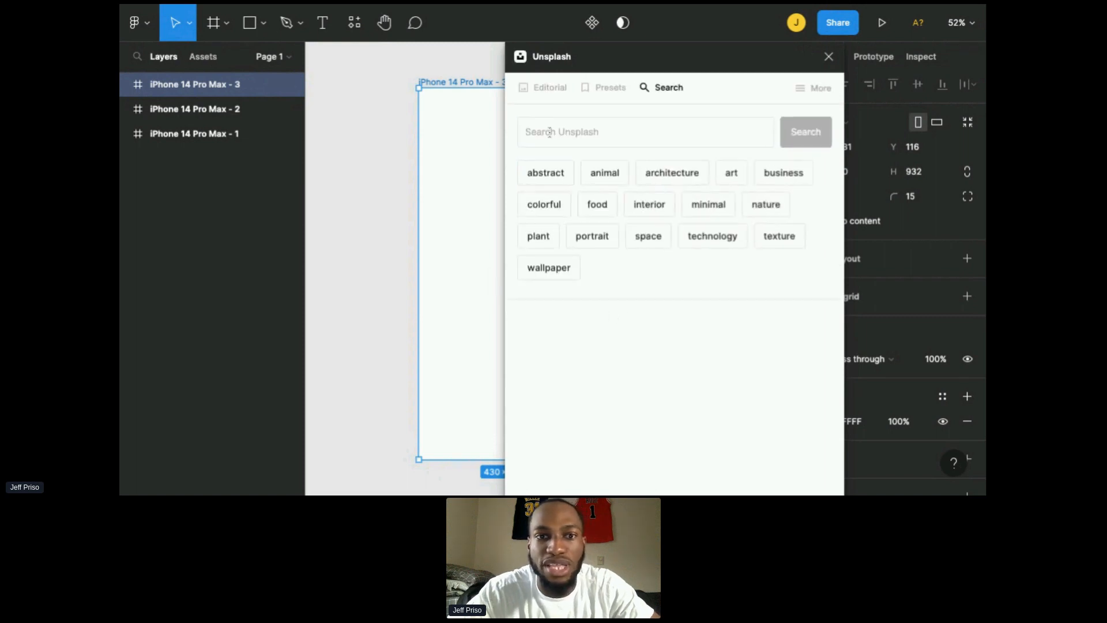
Step: Search Unsplash for superman, fill the frame with the Lego Superman photo on a cliff, and close the plugin
{"action": "left_click", "coordinate": [550, 133]}
{"action": "type", "text": "superman"}
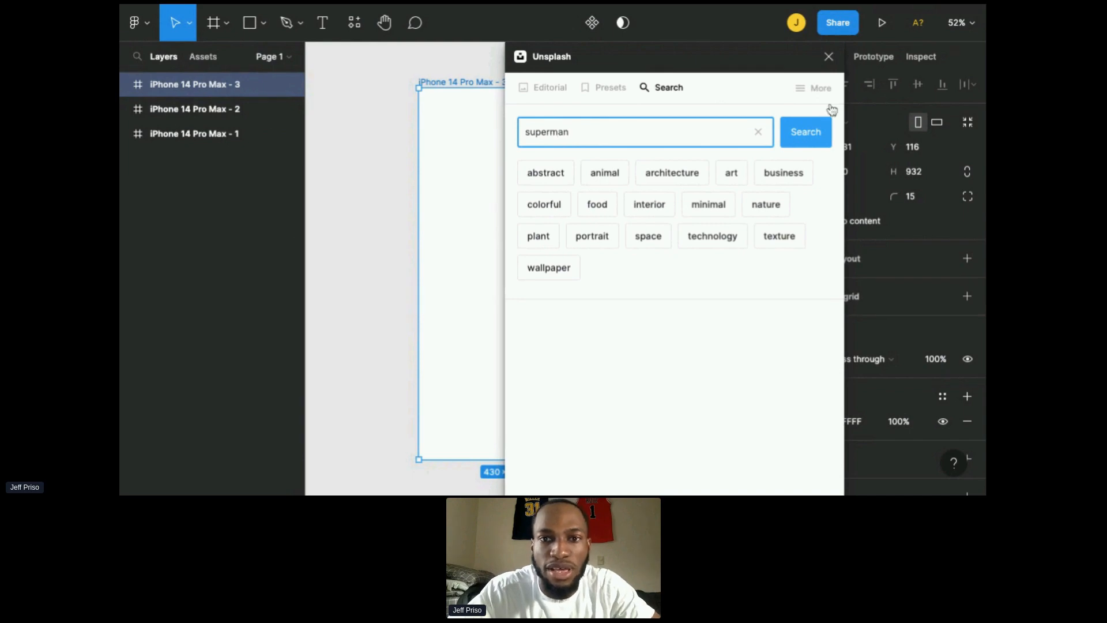
{"action": "left_click", "coordinate": [807, 136]}
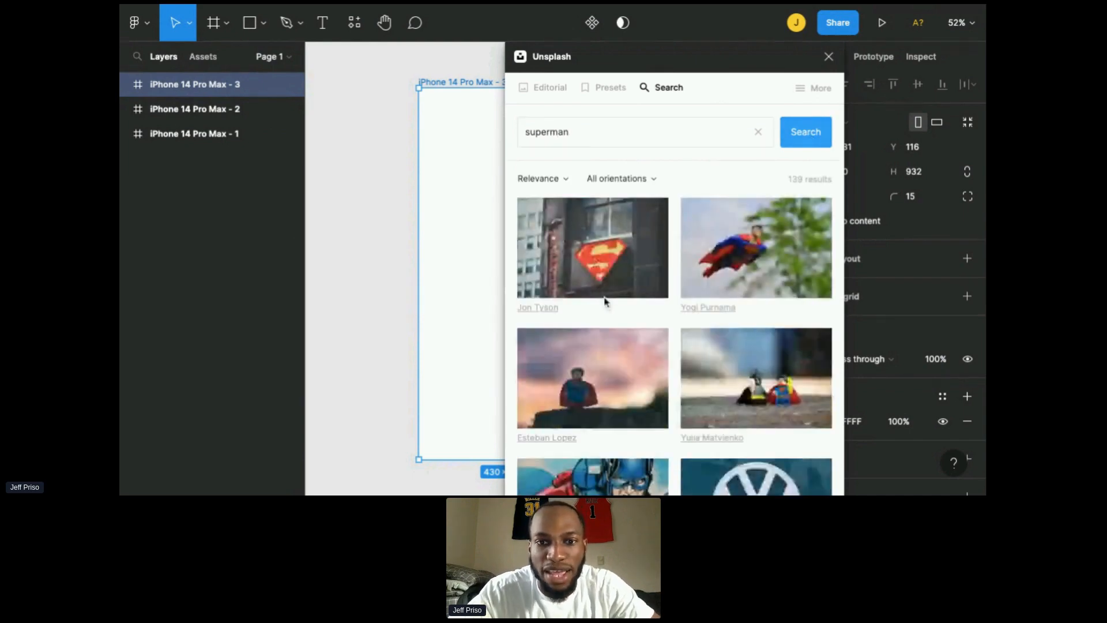
{"action": "scroll", "coordinate": [783, 345], "scroll_direction": "down", "scroll_amount": 2}
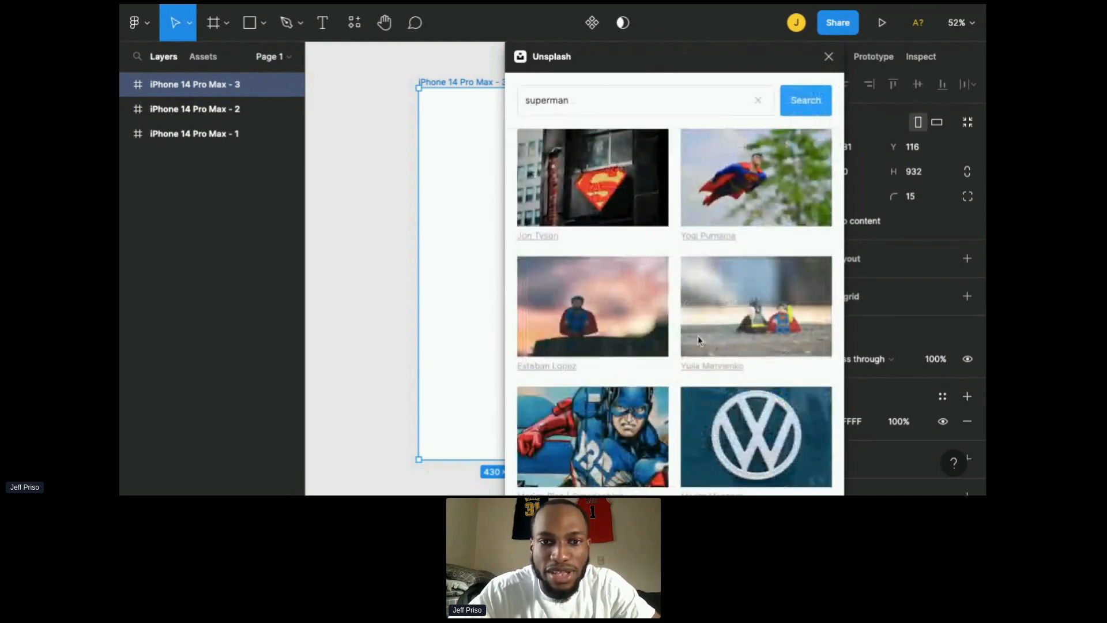
{"action": "scroll", "coordinate": [700, 340], "scroll_direction": "down", "scroll_amount": 5}
{"action": "scroll", "coordinate": [700, 341], "scroll_direction": "down", "scroll_amount": 6}
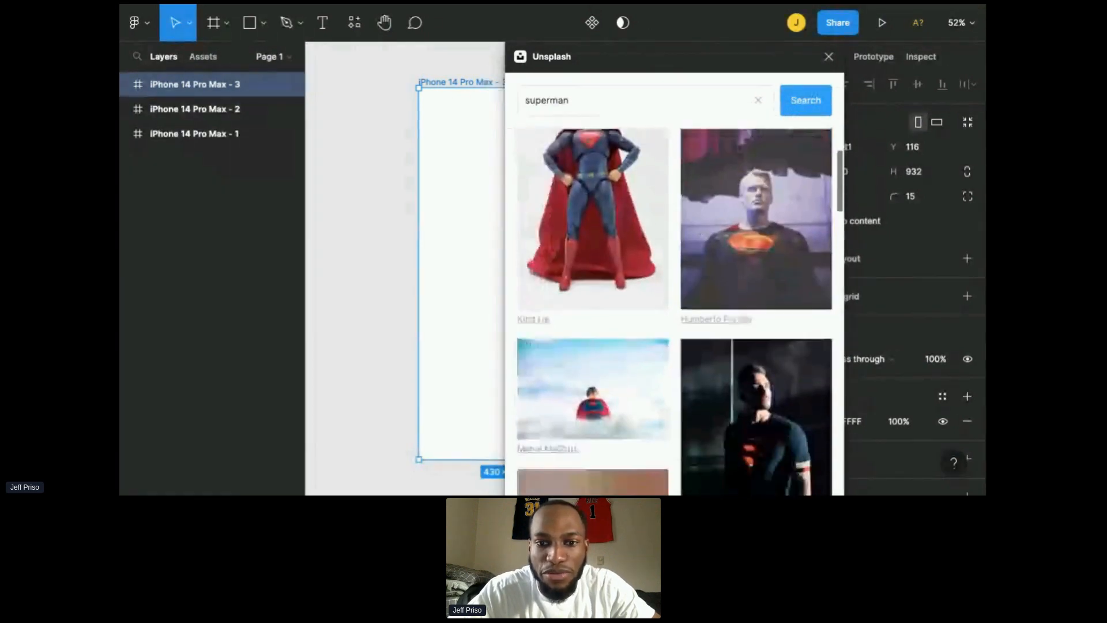
{"action": "scroll", "coordinate": [675, 311], "scroll_direction": "down", "scroll_amount": 8}
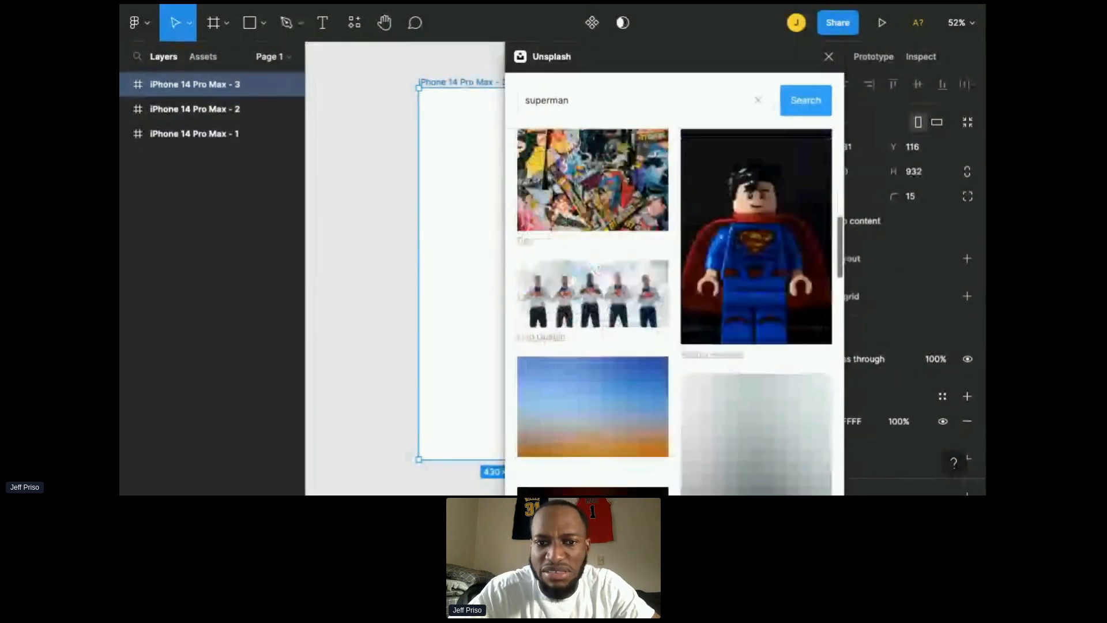
{"action": "scroll", "coordinate": [675, 311], "scroll_direction": "down", "scroll_amount": 7}
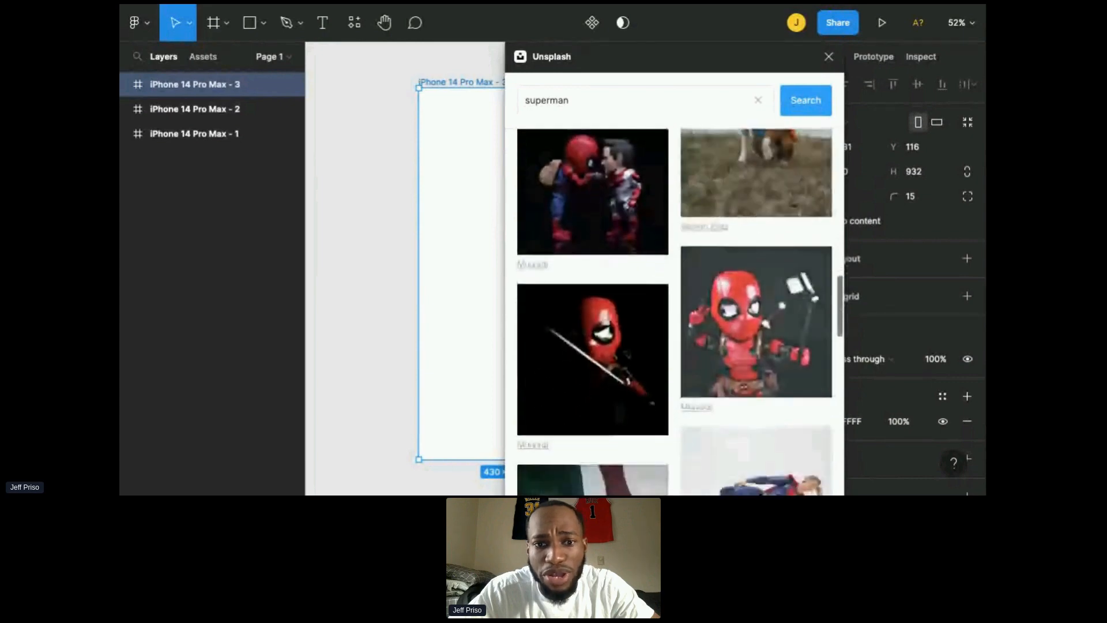
{"action": "scroll", "coordinate": [675, 312], "scroll_direction": "down", "scroll_amount": 7}
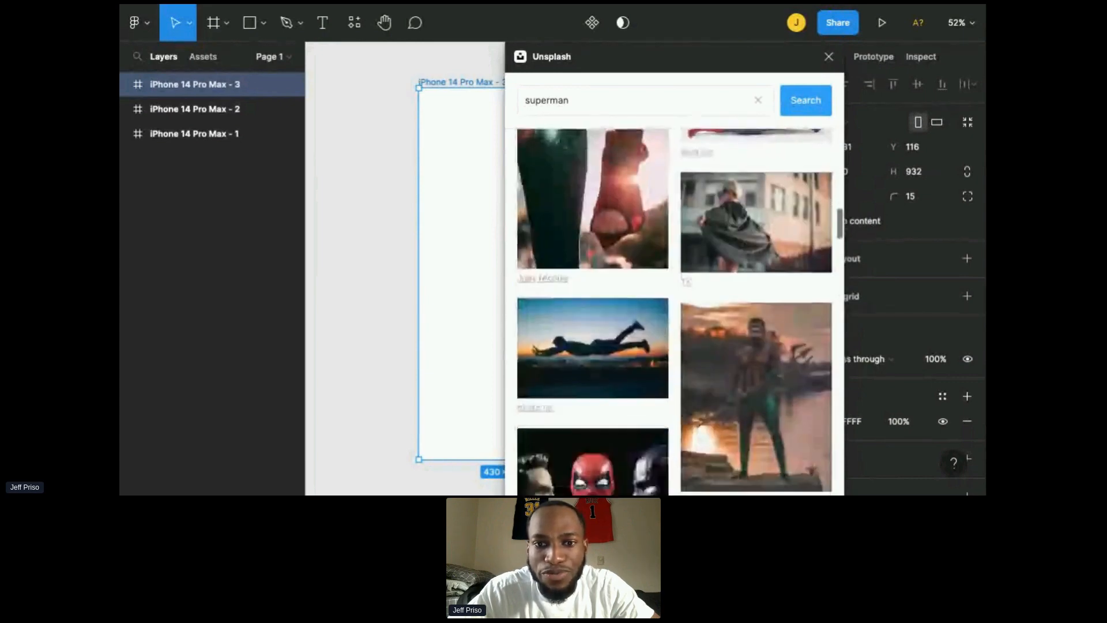
{"action": "scroll", "coordinate": [636, 271], "scroll_direction": "down", "scroll_amount": 1}
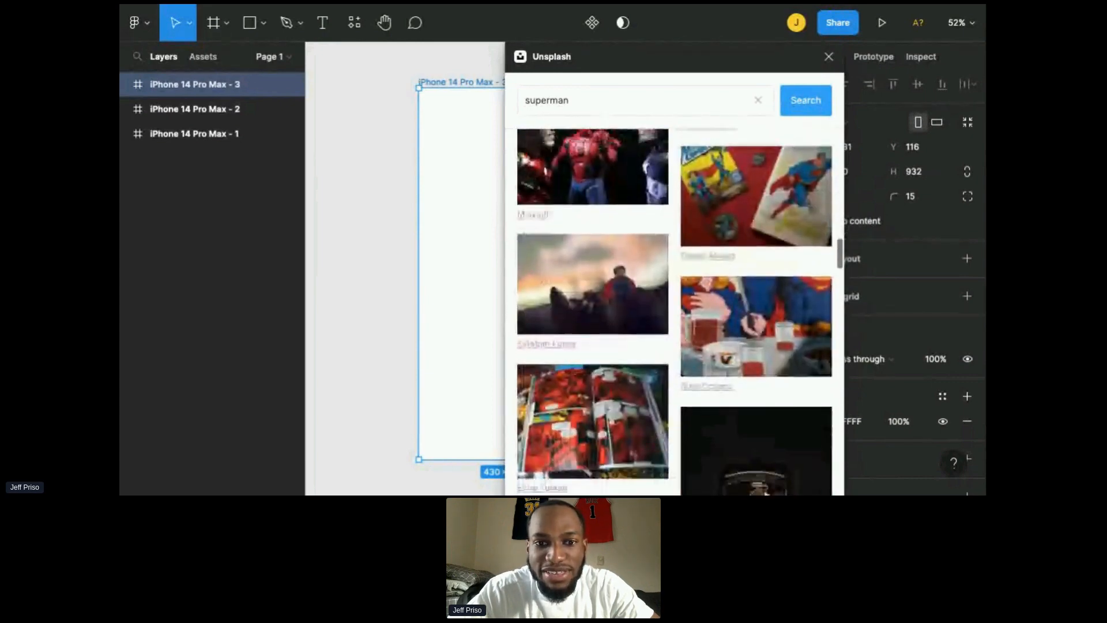
{"action": "left_click", "coordinate": [632, 281]}
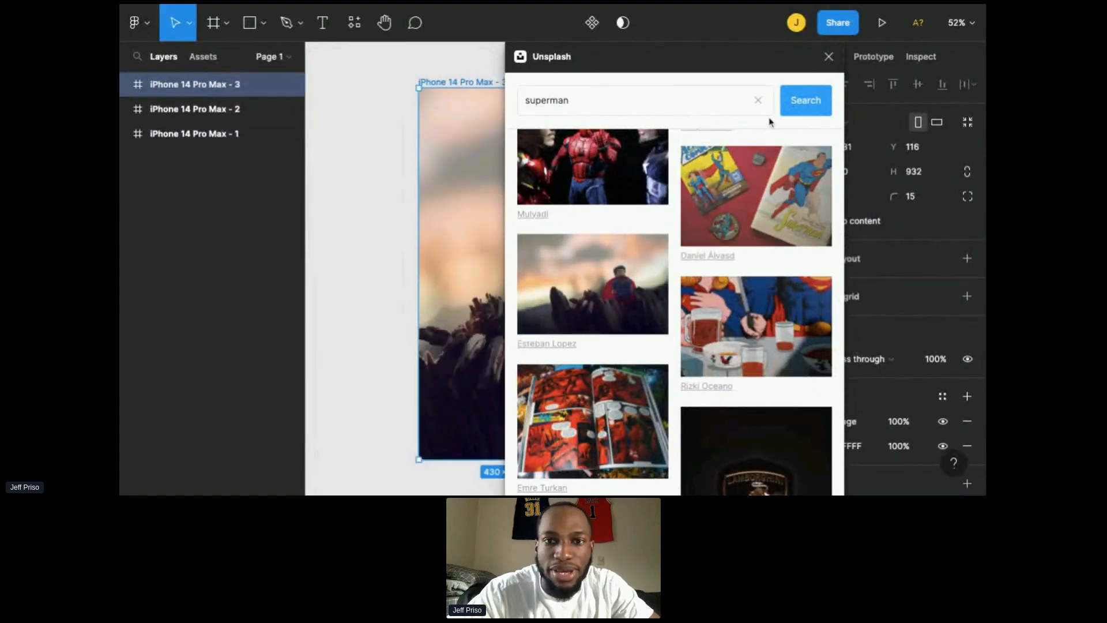
{"action": "left_click", "coordinate": [829, 58]}
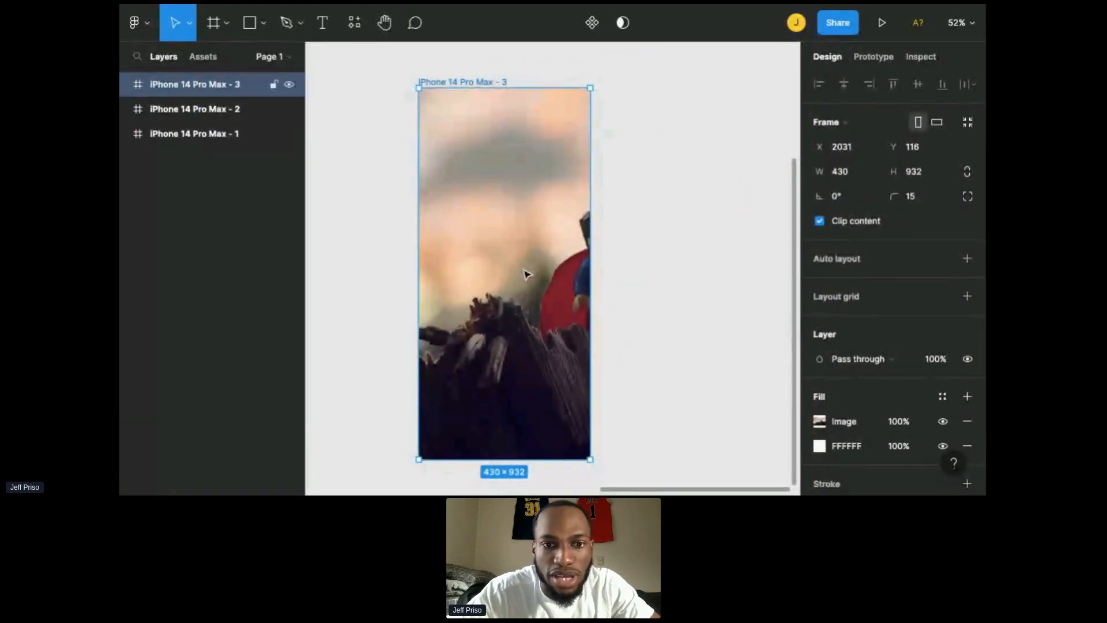
Step: Switch the frame's image fill to Crop and shift the photo left so the Superman figure sits in view
{"action": "left_click", "coordinate": [820, 423]}
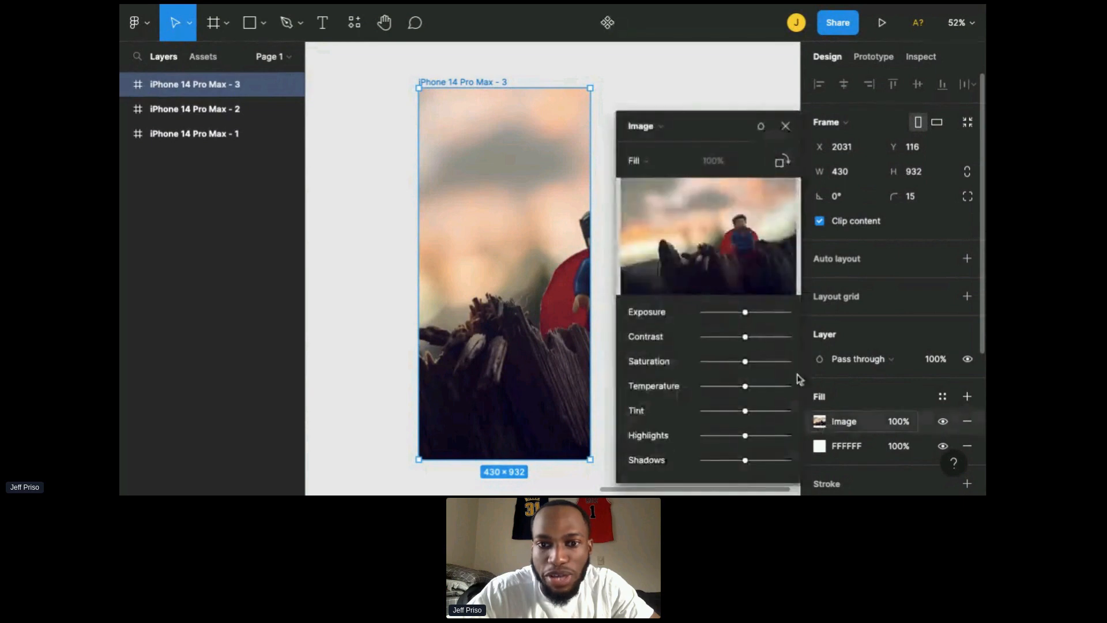
{"action": "left_click", "coordinate": [636, 167]}
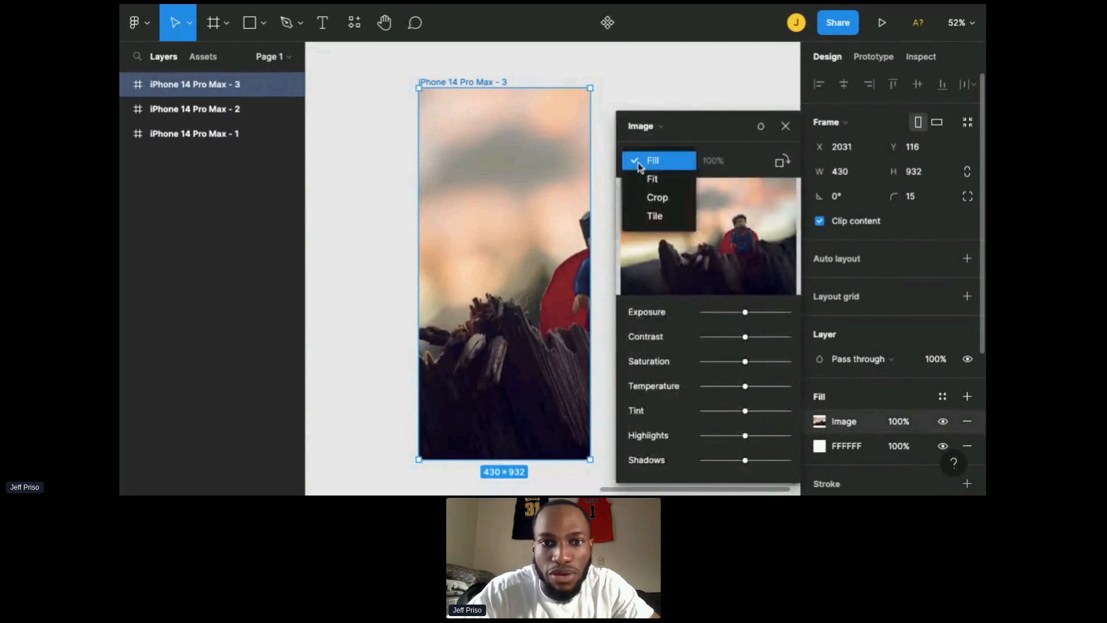
{"action": "left_click", "coordinate": [655, 197]}
{"action": "left_click_drag", "start_coordinate": [454, 226], "coordinate": [391, 223]}
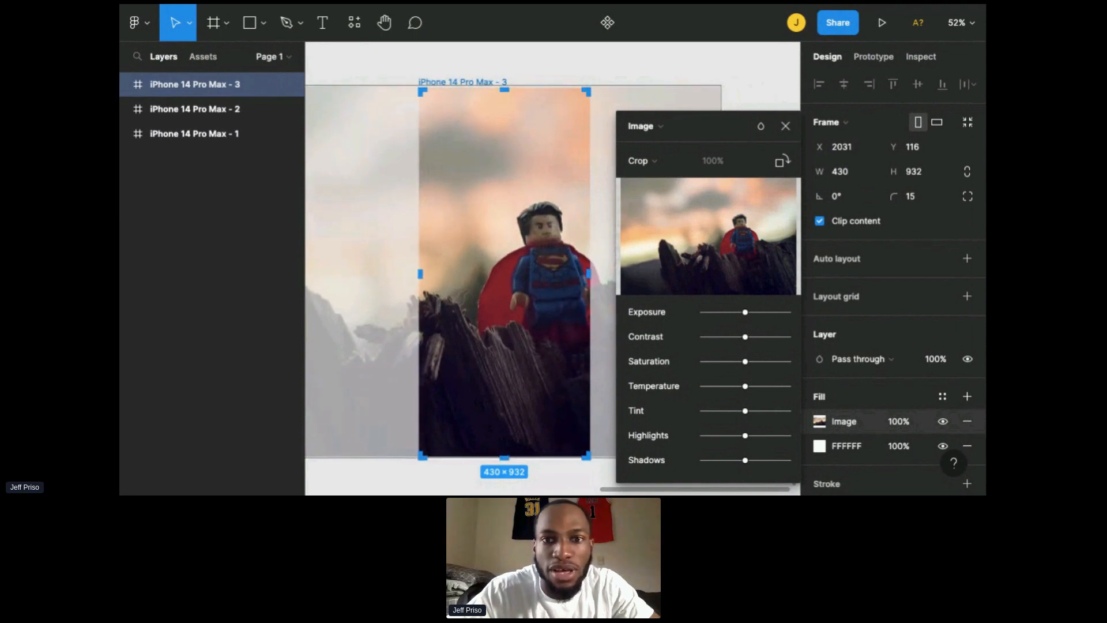
{"action": "left_click", "coordinate": [786, 127]}
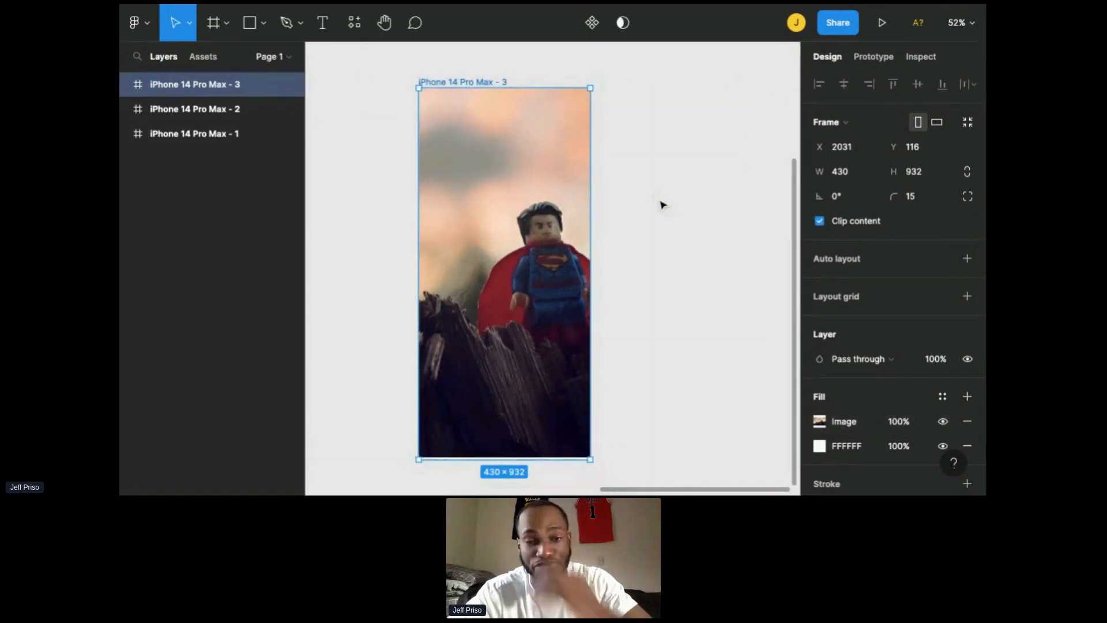
{"action": "left_click", "coordinate": [652, 234]}
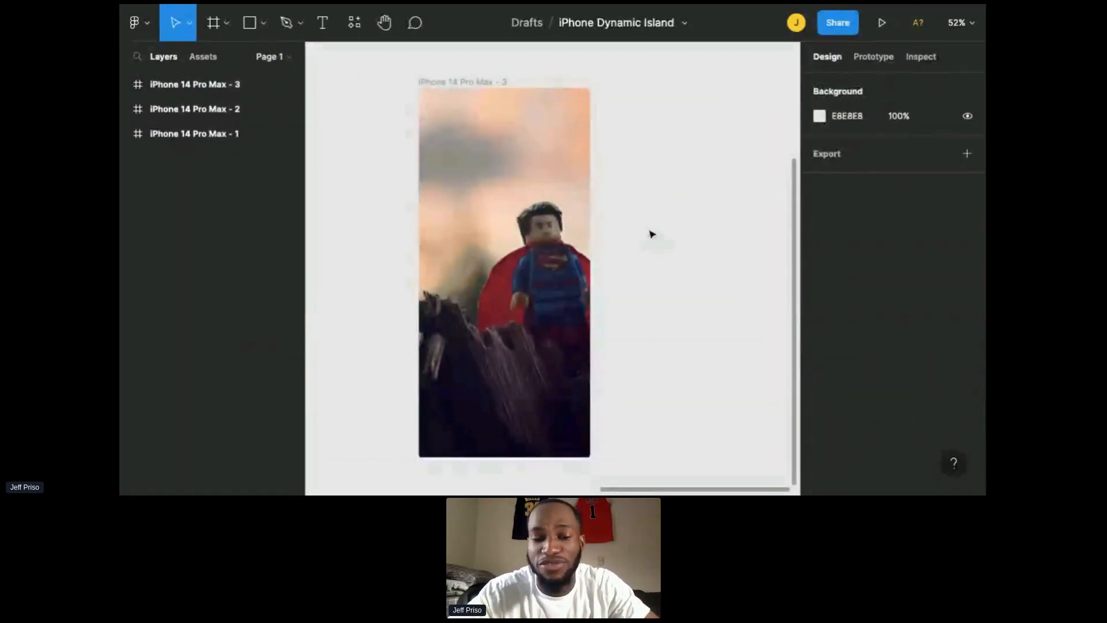
{"action": "scroll", "coordinate": [631, 245], "scroll_direction": "up", "scroll_amount": 1}
{"action": "scroll", "coordinate": [631, 246], "scroll_direction": "left", "scroll_amount": 1}
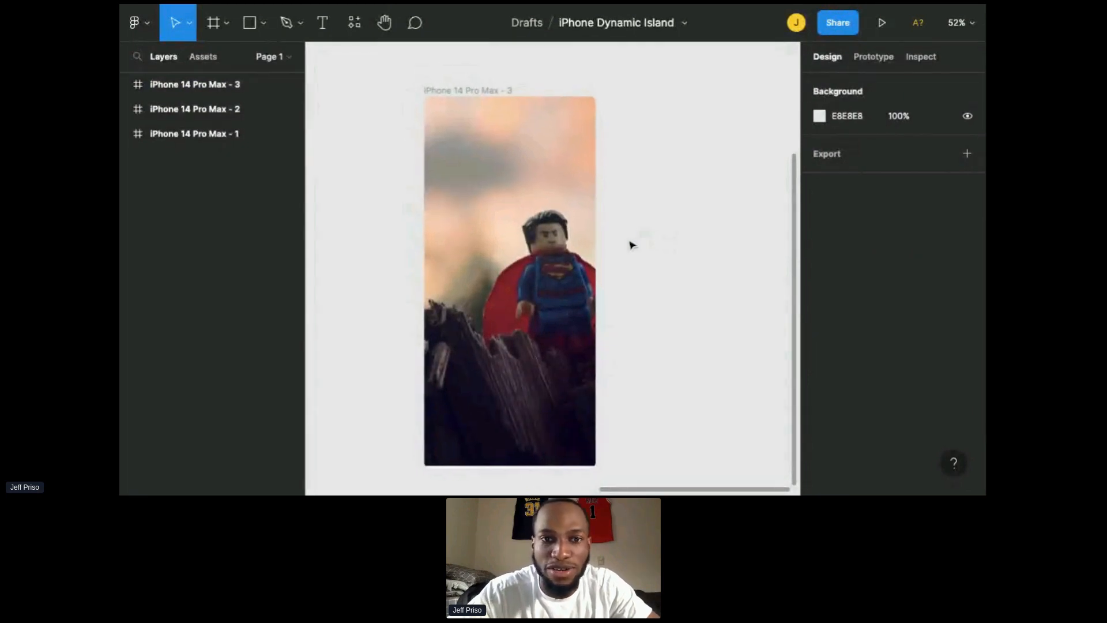
Step: Draw a rectangle near the top of the wallpaper frame and adjust it to about 360 × 205
{"action": "scroll", "coordinate": [632, 245], "scroll_direction": "down", "scroll_amount": 1}
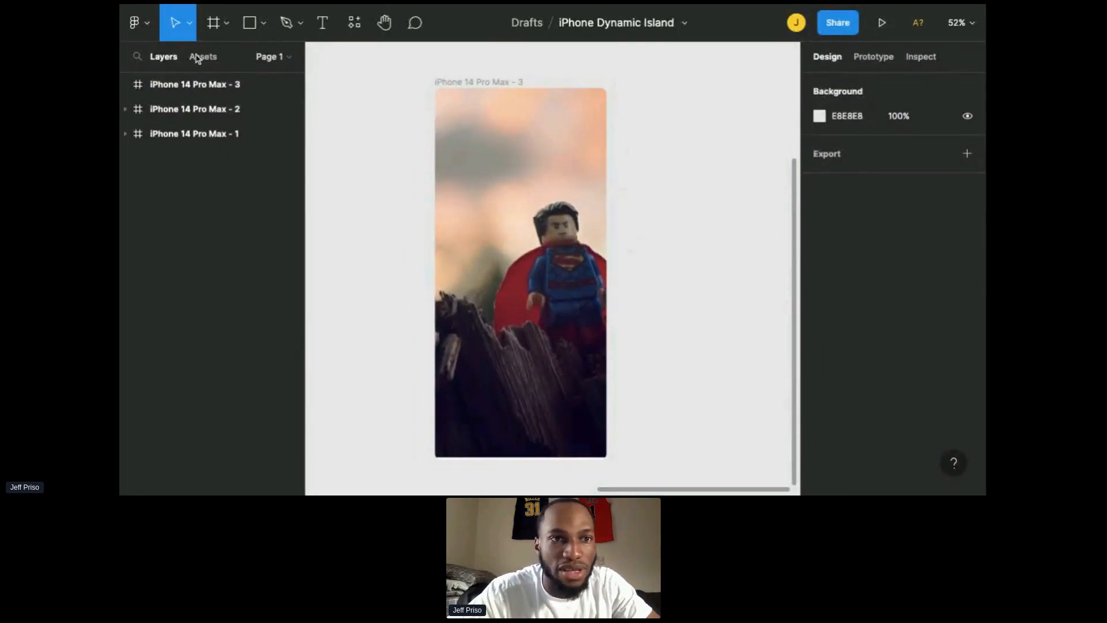
{"action": "left_click", "coordinate": [263, 28]}
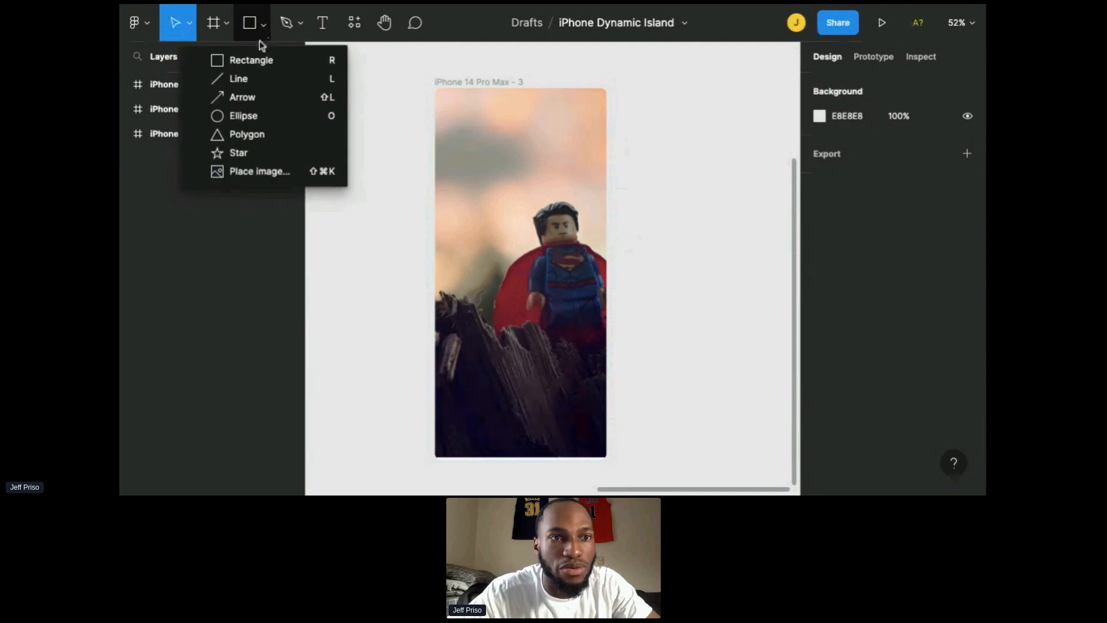
{"action": "left_click", "coordinate": [249, 59]}
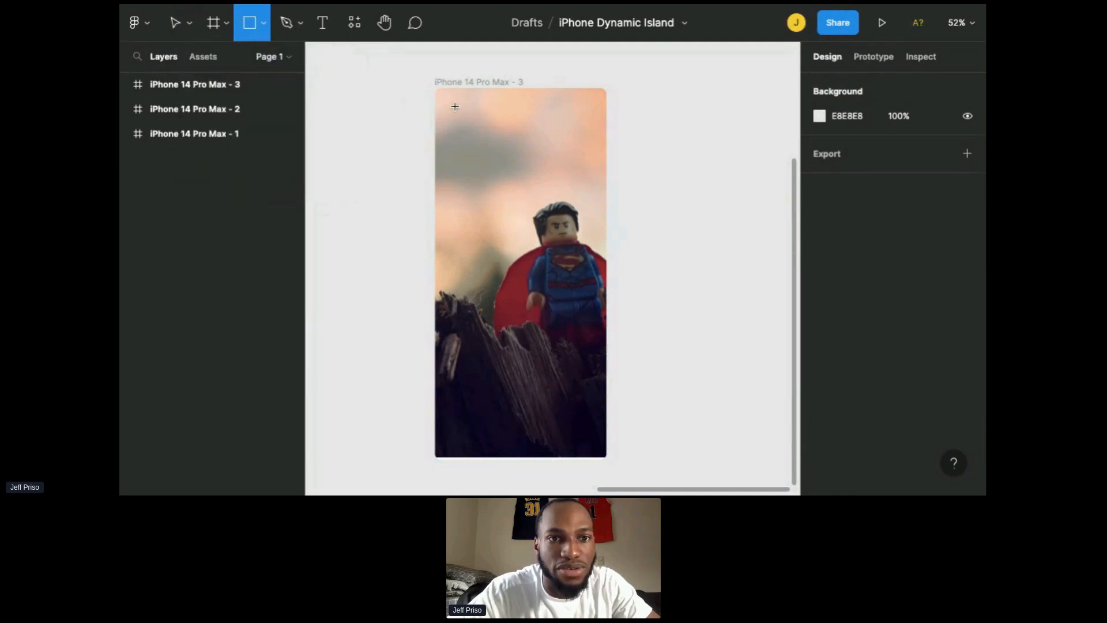
{"action": "mouse_move", "coordinate": [455, 106]}
{"action": "left_mouse_down"}
{"action": "mouse_move", "coordinate": [519, 159]}
{"action": "mouse_move", "coordinate": [595, 186]}
{"action": "left_mouse_up"}
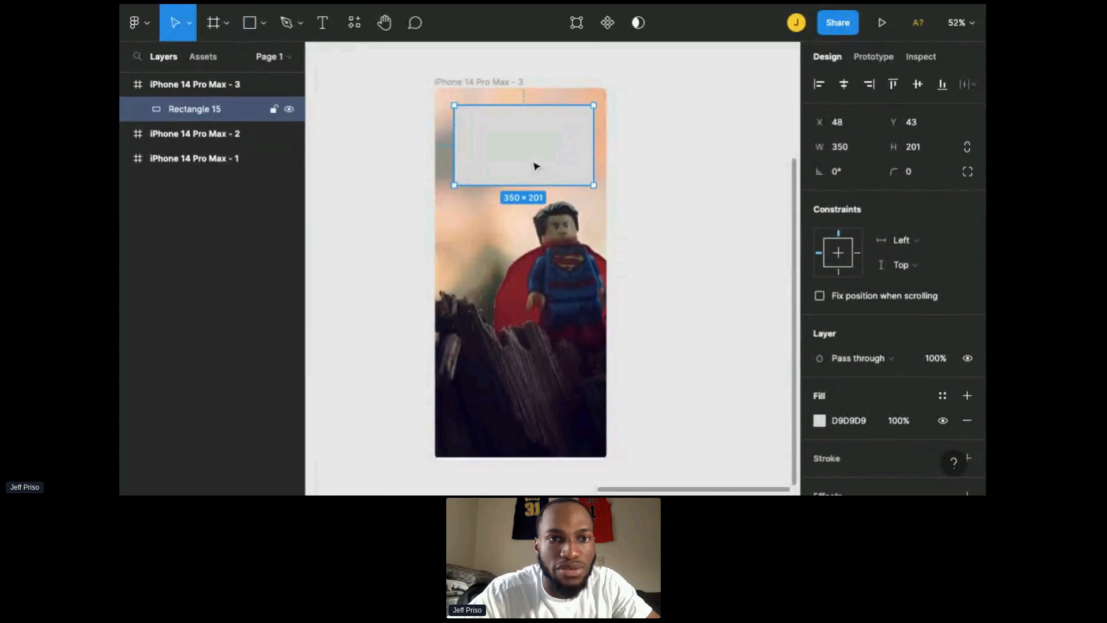
{"action": "left_click_drag", "start_coordinate": [534, 166], "coordinate": [531, 172]}
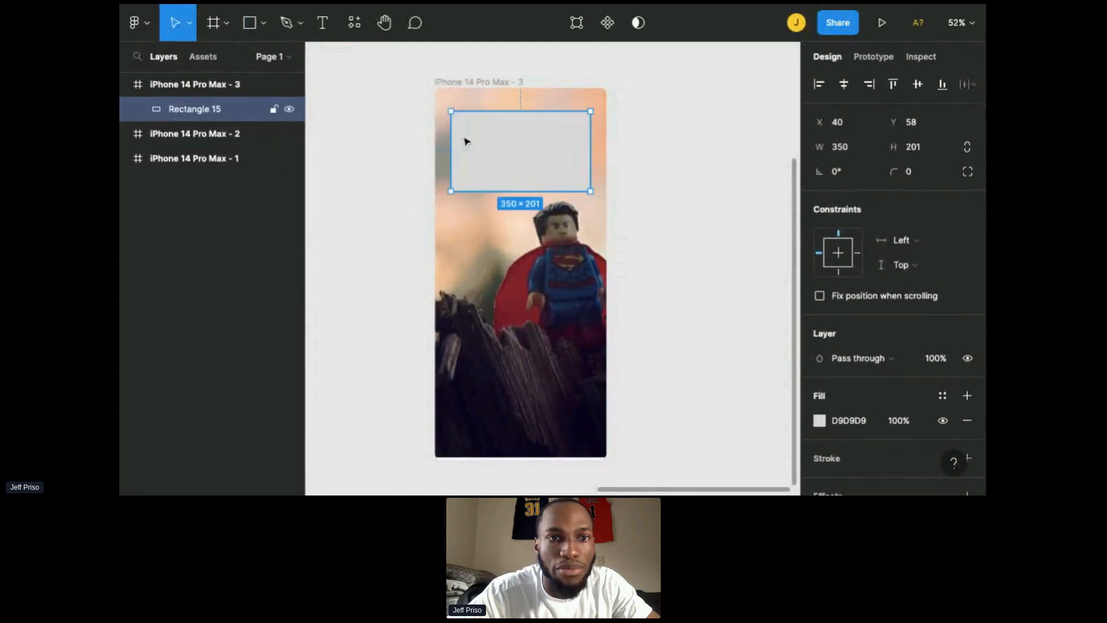
{"action": "left_click_drag", "start_coordinate": [451, 113], "coordinate": [447, 110]}
{"action": "left_click_drag", "start_coordinate": [507, 136], "coordinate": [508, 136]}
Step: Copy the iPhone with Notch status bar from iPhone 14 Pro Max - 2 and paste it into iPhone 14 Pro Max - 3
{"action": "left_click", "coordinate": [126, 137]}
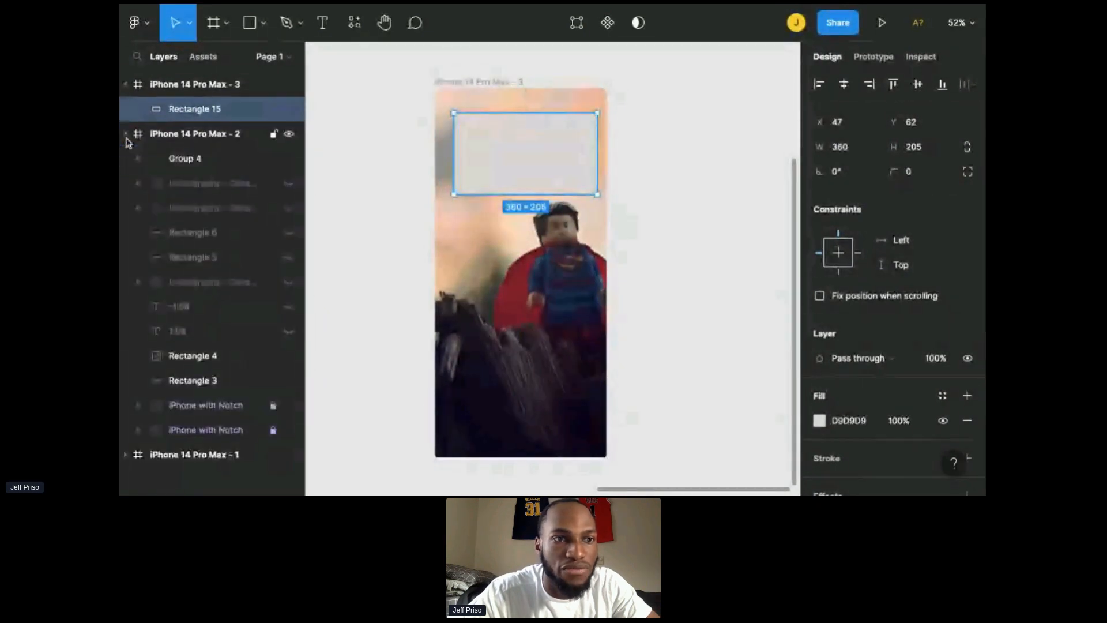
{"action": "left_click", "coordinate": [185, 190]}
{"action": "left_click", "coordinate": [138, 185]}
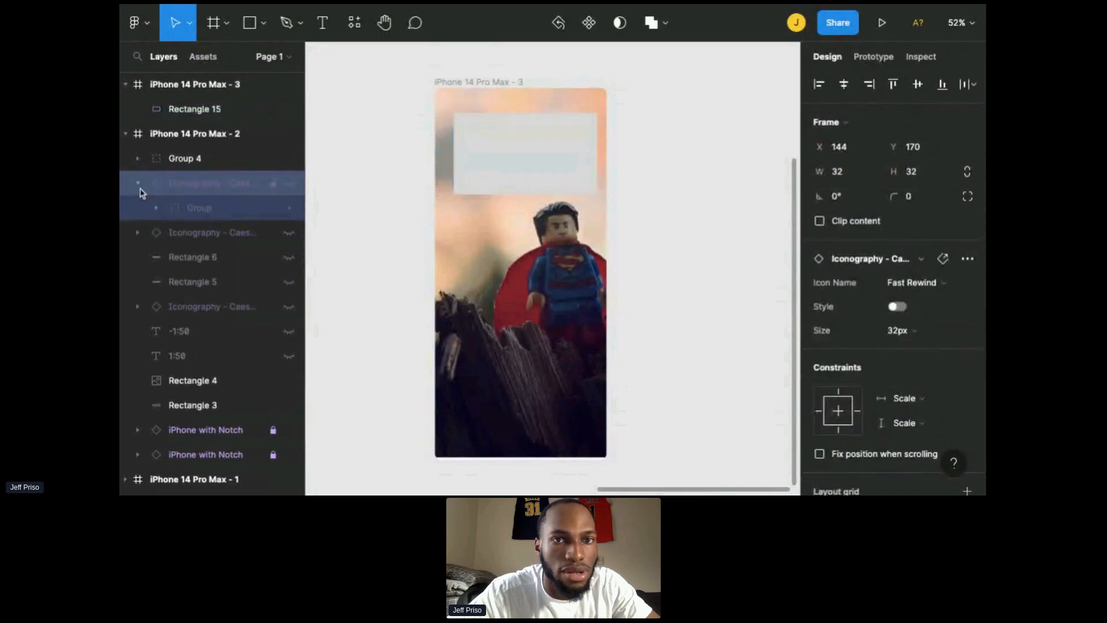
{"action": "left_click", "coordinate": [158, 209]}
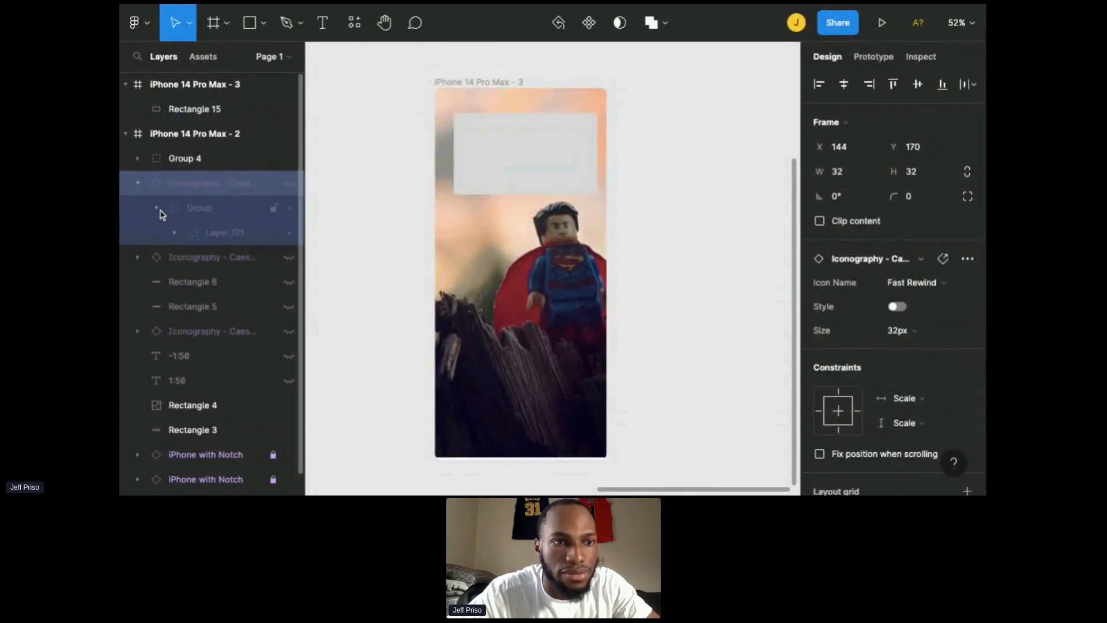
{"action": "left_click", "coordinate": [158, 210]}
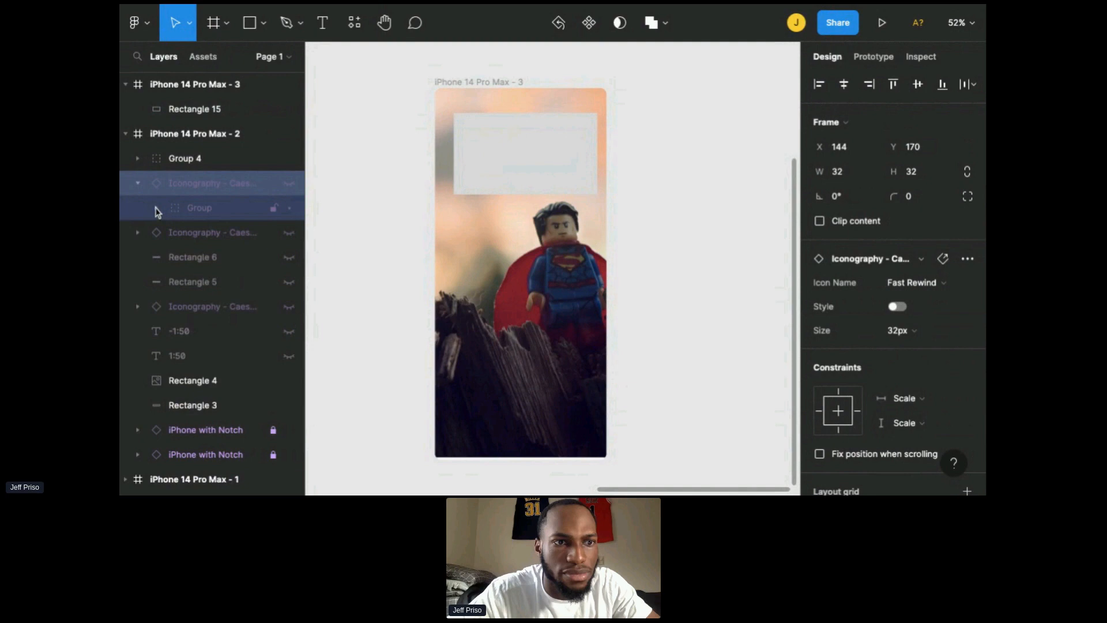
{"action": "left_click", "coordinate": [139, 184]}
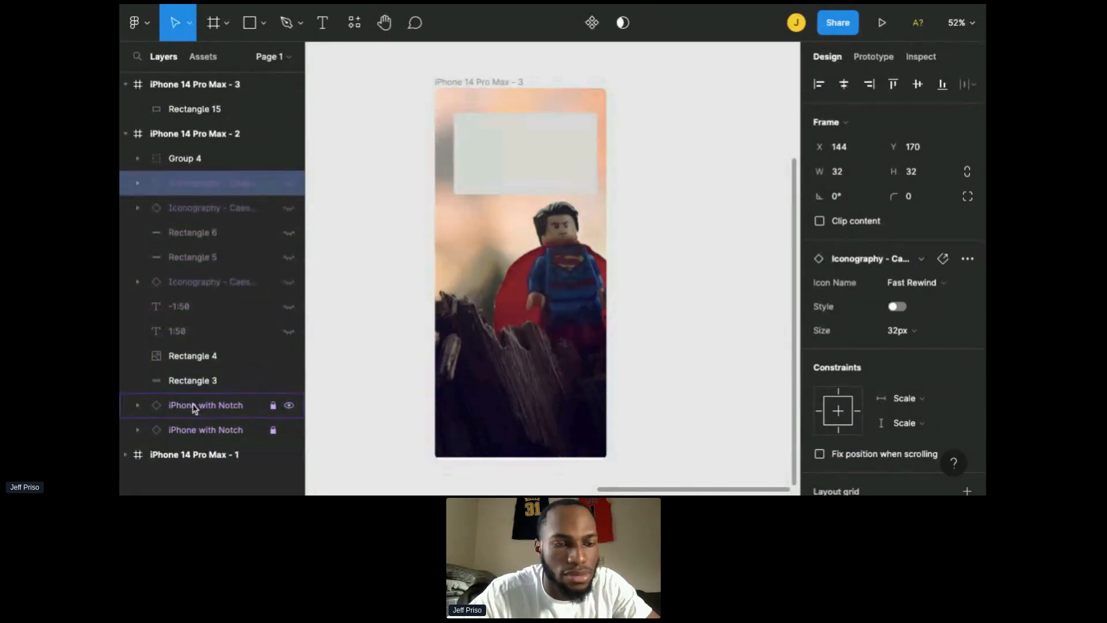
{"action": "left_click", "coordinate": [138, 408]}
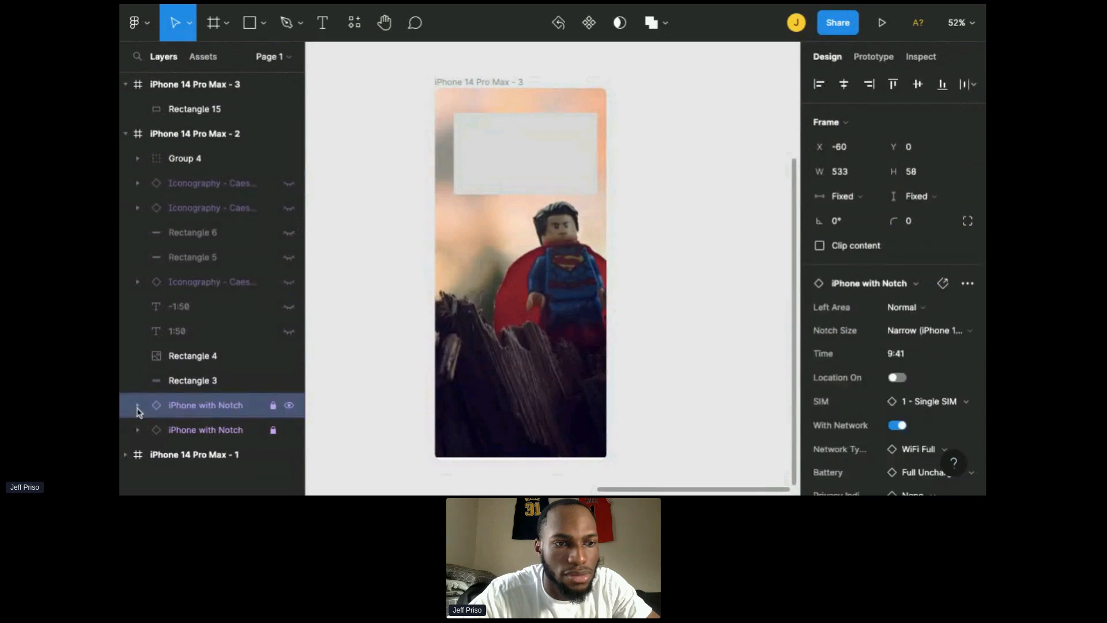
{"action": "left_click", "coordinate": [137, 406]}
{"action": "left_click", "coordinate": [138, 406]}
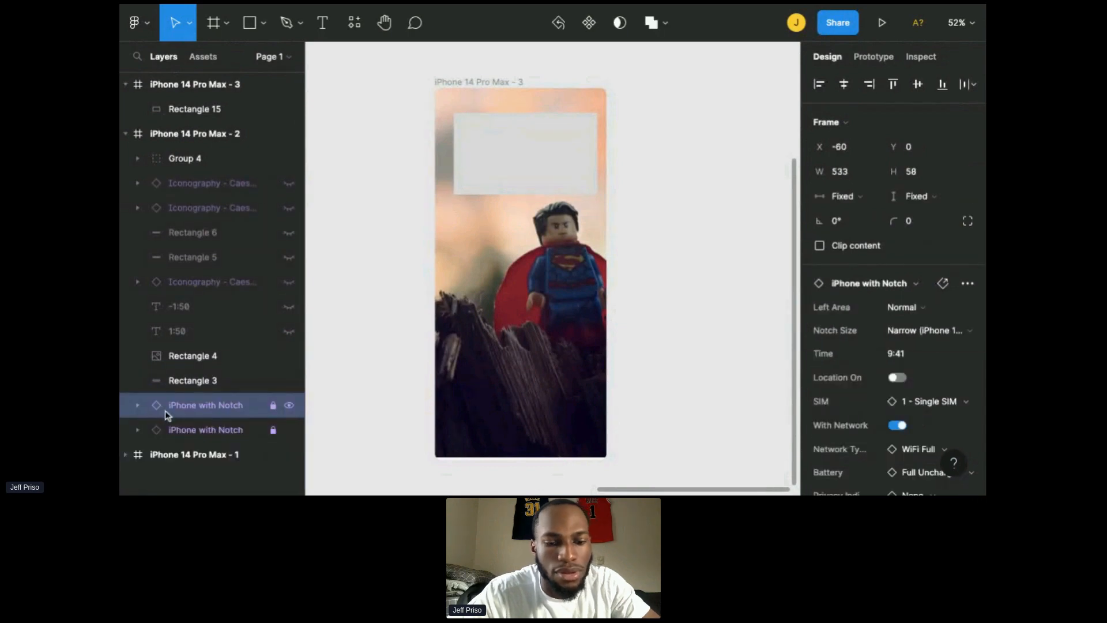
{"action": "left_click", "coordinate": [456, 88]}
{"action": "key", "text": "ctrl+v"}
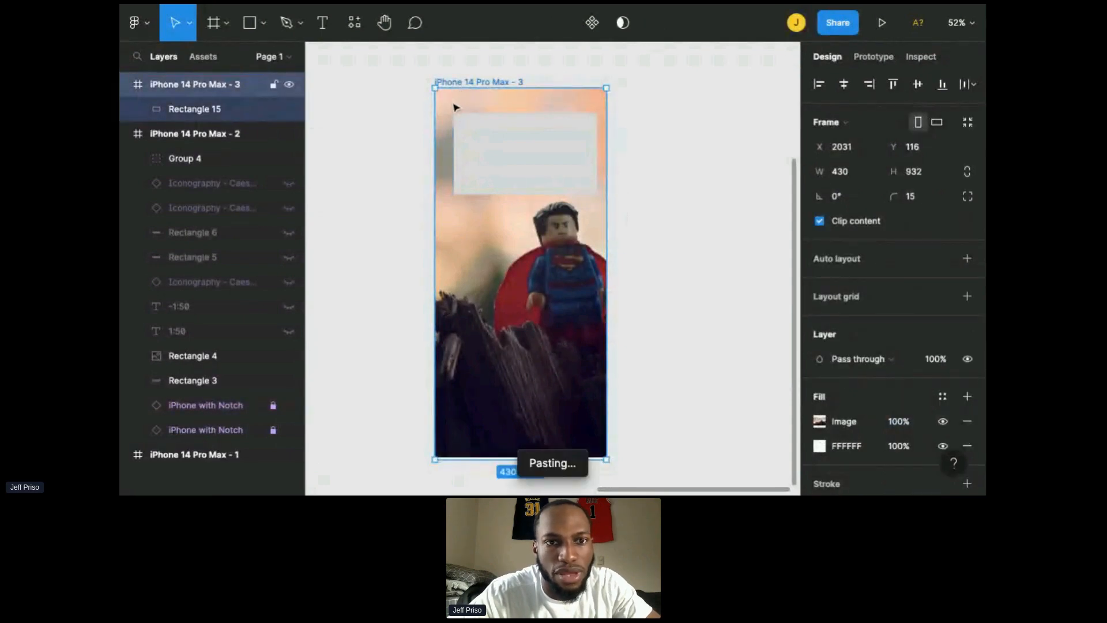
Step: Move the rectangle up just under the status bar and set its corner radius to 25
{"action": "left_click", "coordinate": [666, 167]}
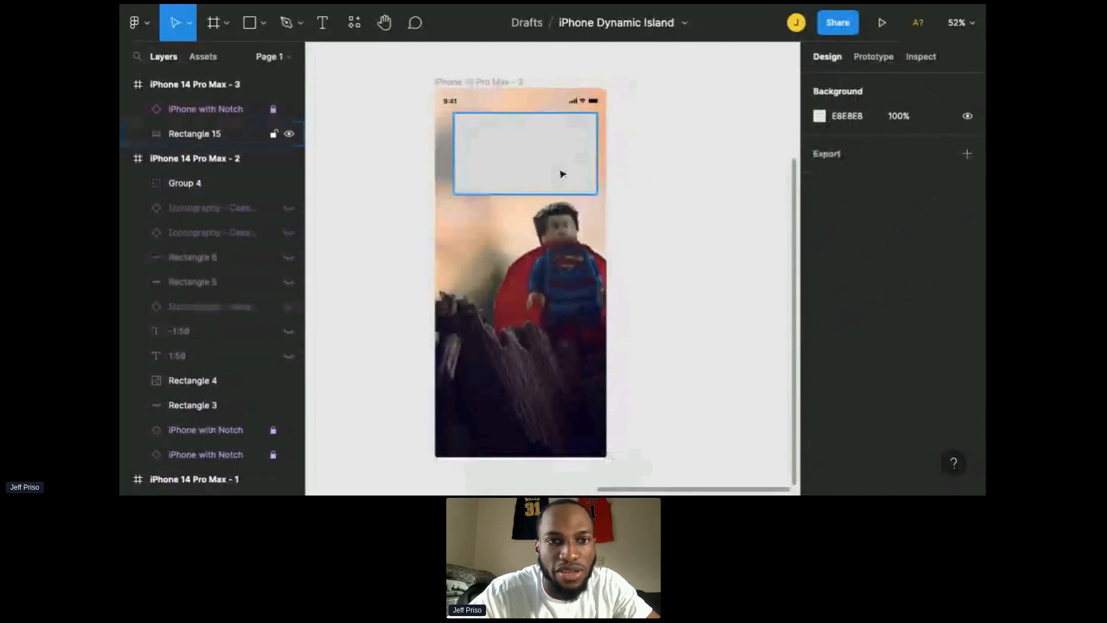
{"action": "left_click_drag", "start_coordinate": [562, 175], "coordinate": [554, 172]}
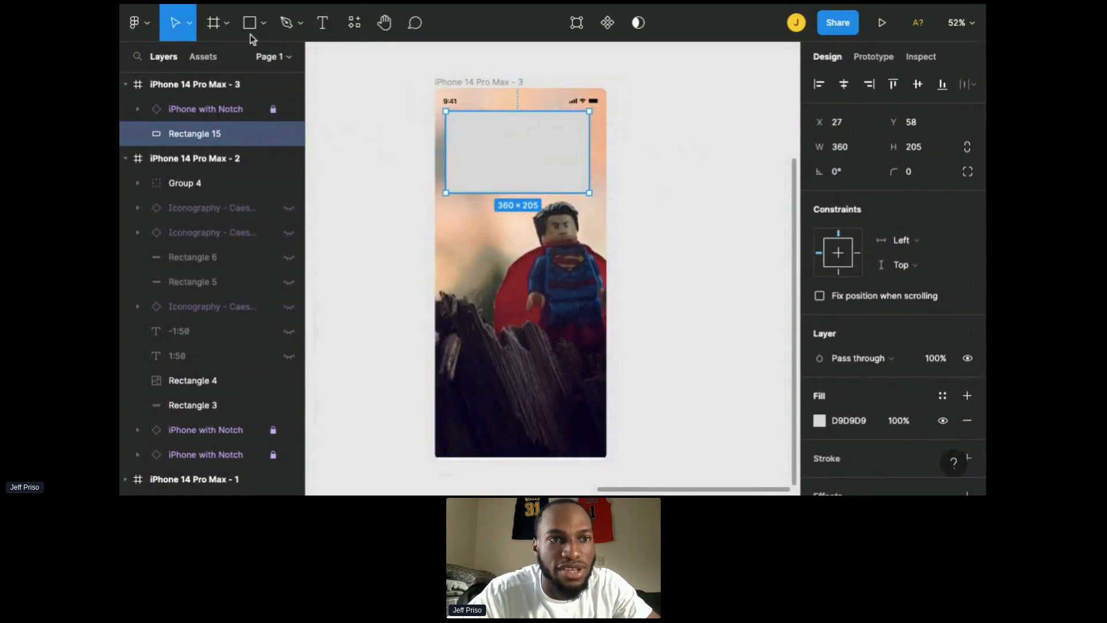
{"action": "left_click_drag", "start_coordinate": [893, 173], "coordinate": [894, 179]}
{"action": "left_click_drag", "start_coordinate": [125, 192], "coordinate": [427, 223]}
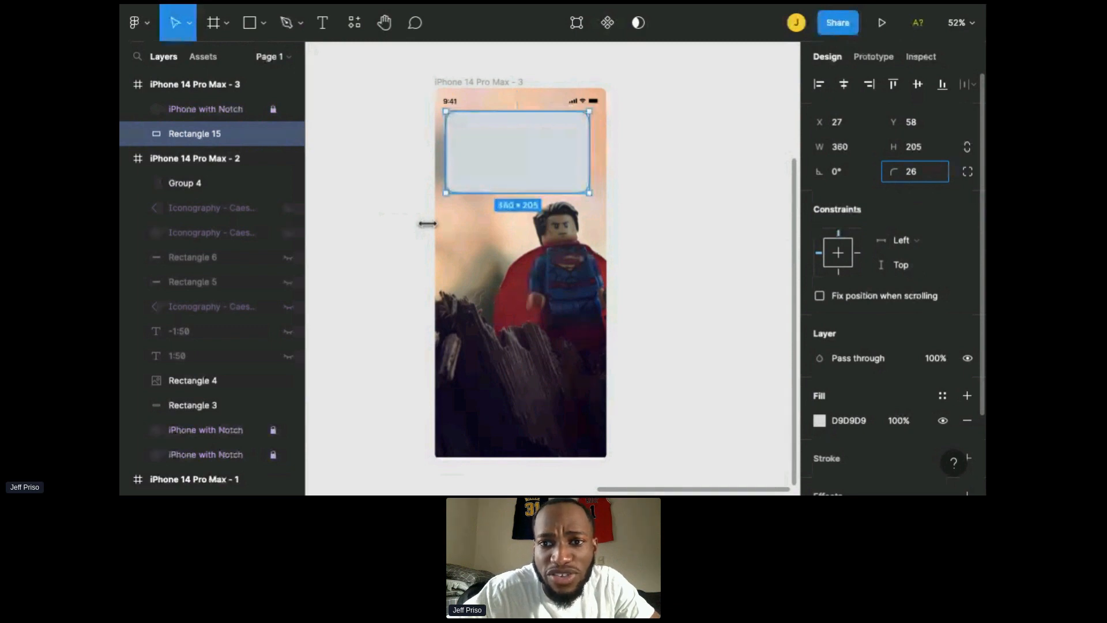
{"action": "left_click", "coordinate": [919, 177]}
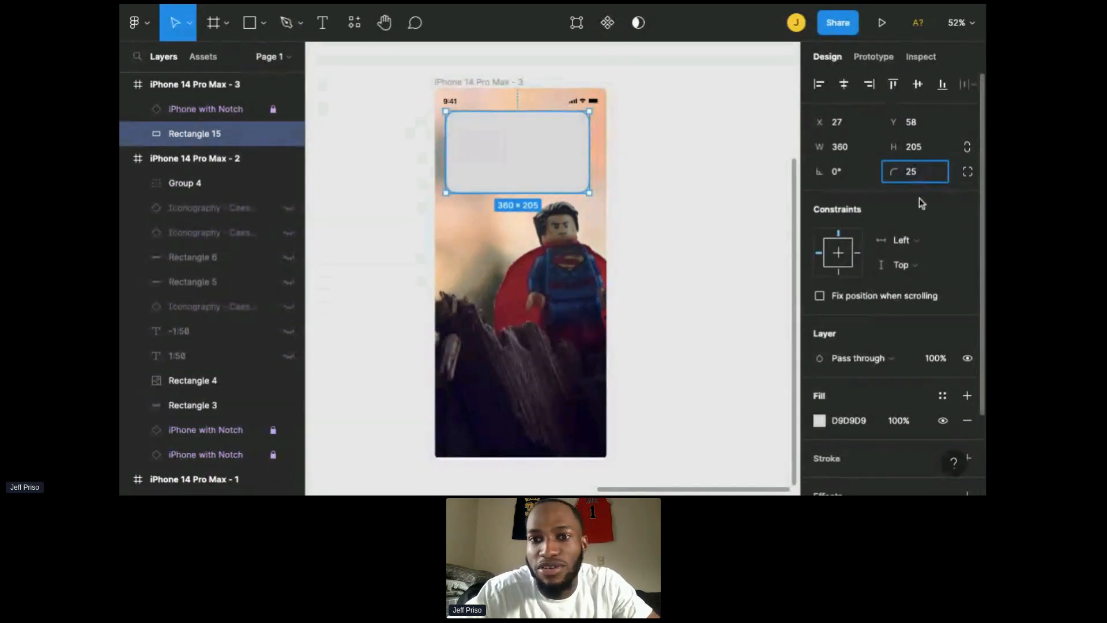
{"action": "key", "text": "Return"}
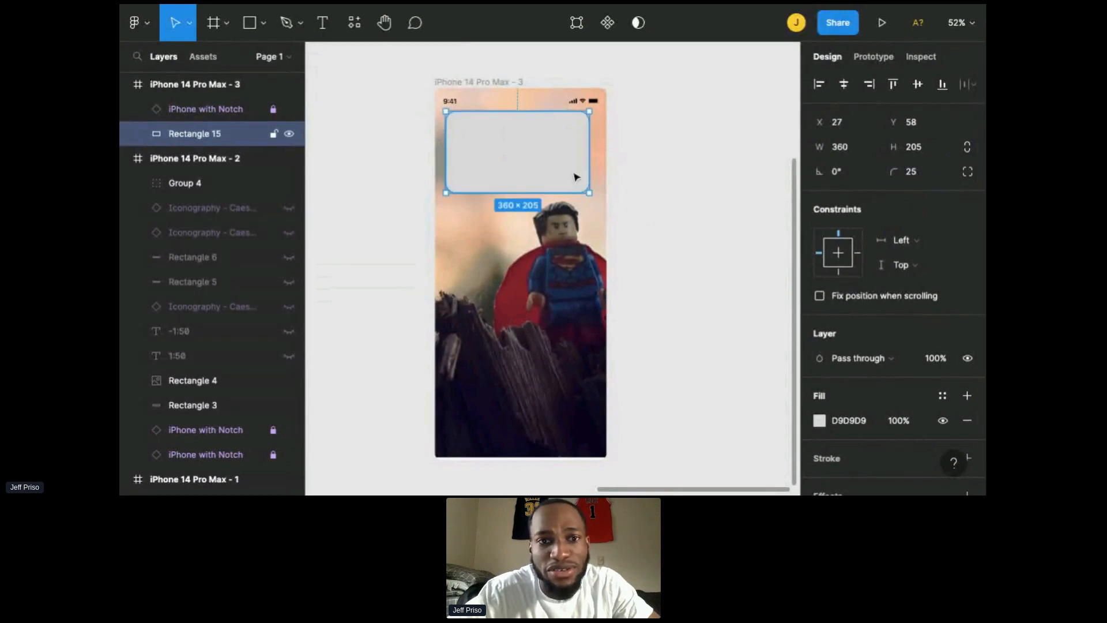
Step: Set the rectangle's corner radius to 20
{"action": "left_click", "coordinate": [700, 182]}
{"action": "scroll", "coordinate": [614, 173], "scroll_direction": "up", "scroll_amount": 5}
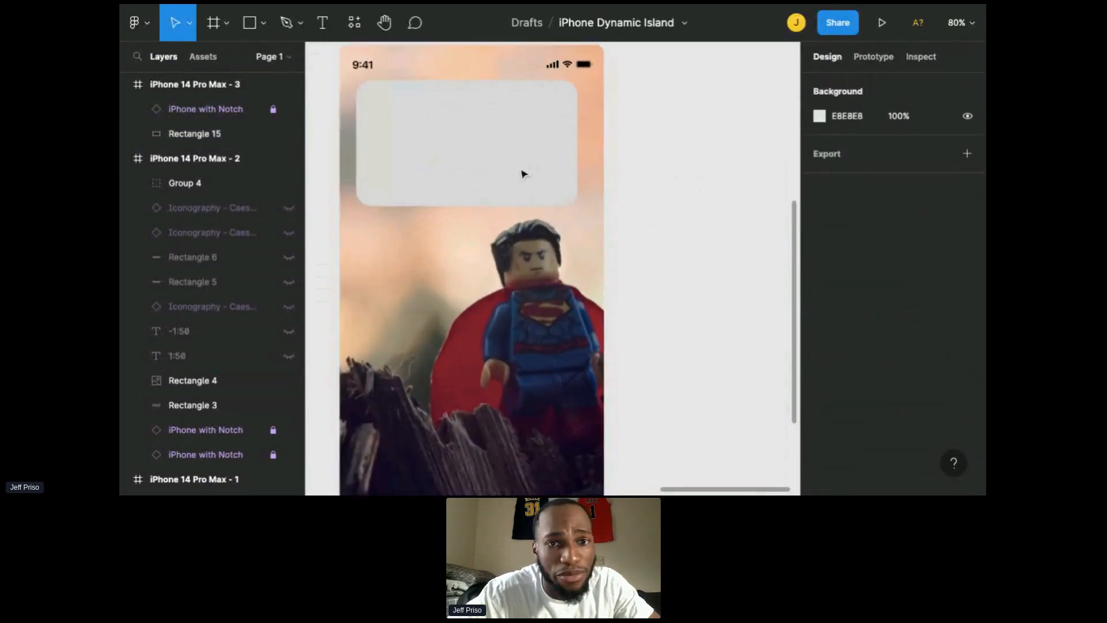
{"action": "left_click", "coordinate": [526, 171]}
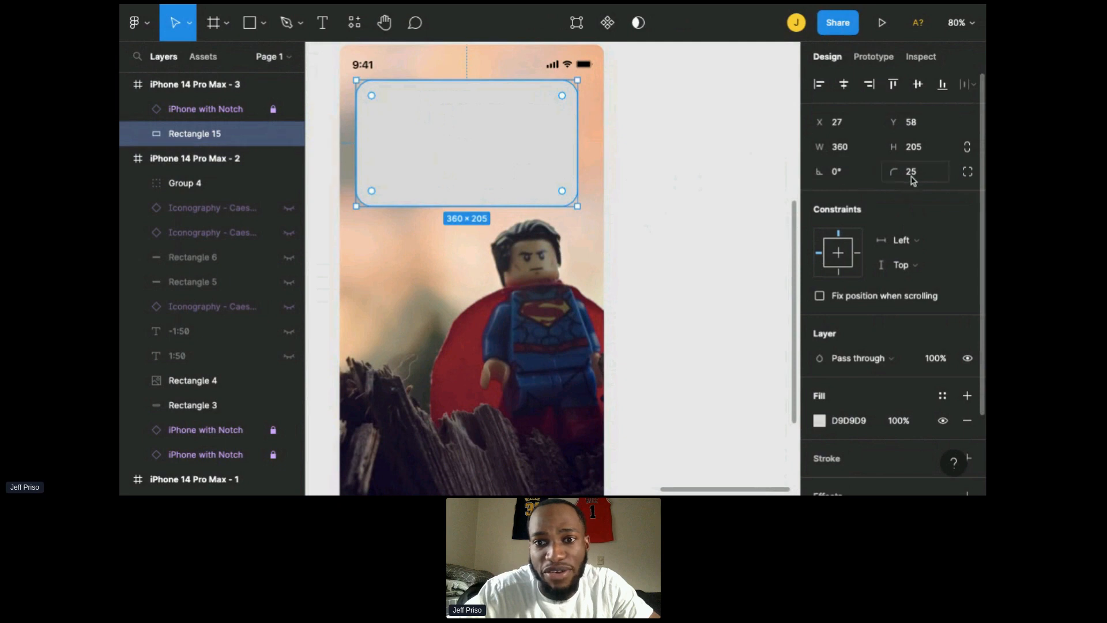
{"action": "type", "text": "20"}
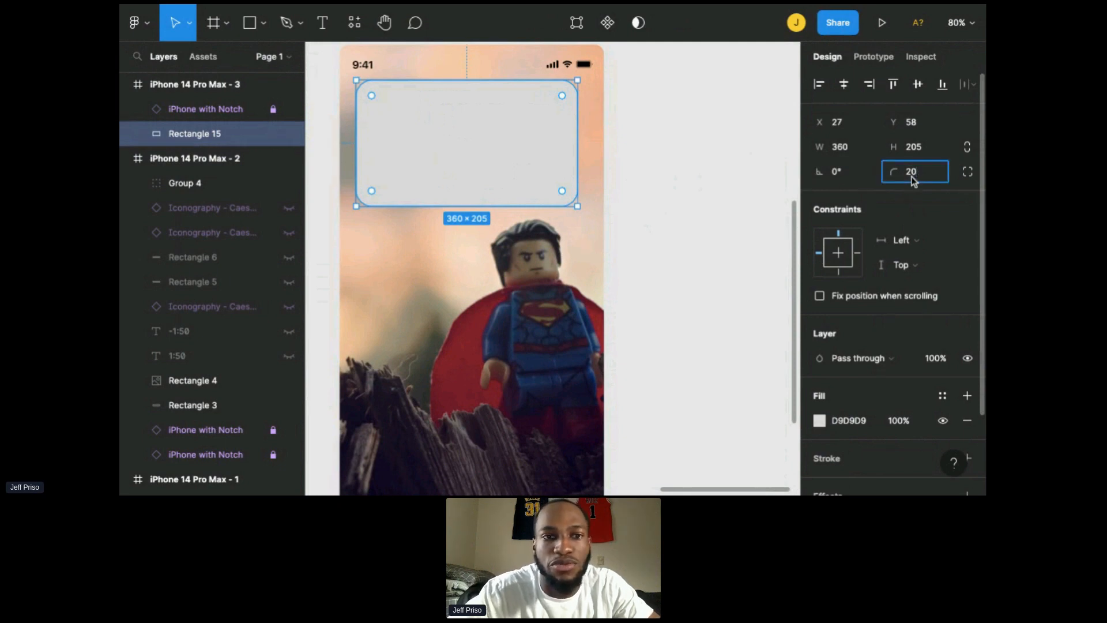
{"action": "key", "text": "Return"}
Step: Change the rectangle's fill to near-black 0C0C0C
{"action": "scroll", "coordinate": [715, 160], "scroll_direction": "left", "scroll_amount": 1}
{"action": "left_click", "coordinate": [715, 161]}
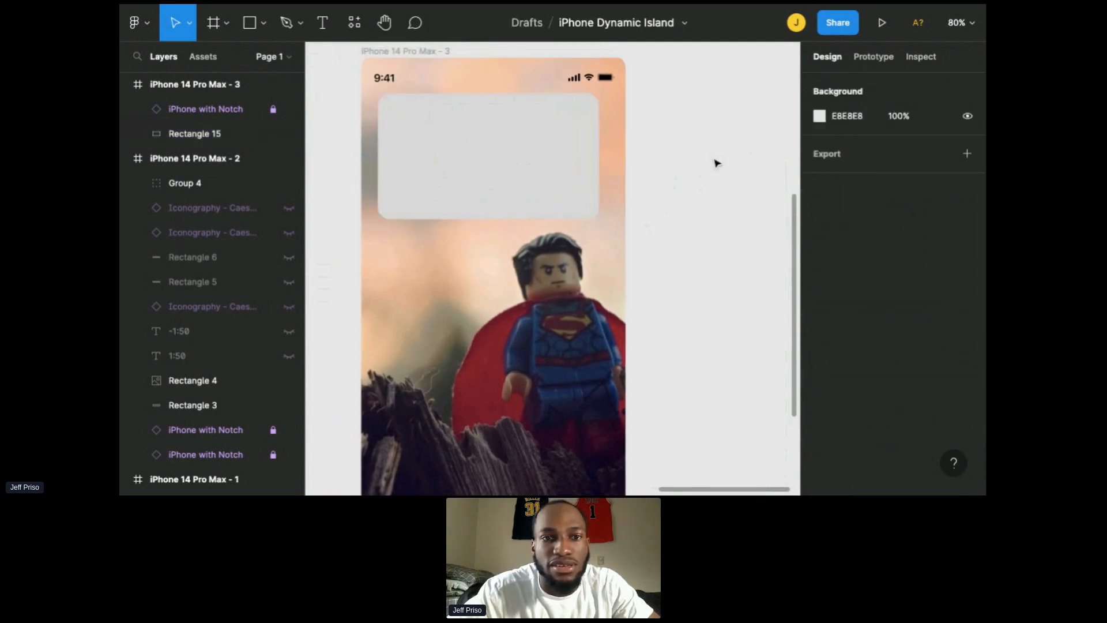
{"action": "scroll", "coordinate": [716, 160], "scroll_direction": "down", "scroll_amount": 3}
{"action": "left_click", "coordinate": [527, 183]}
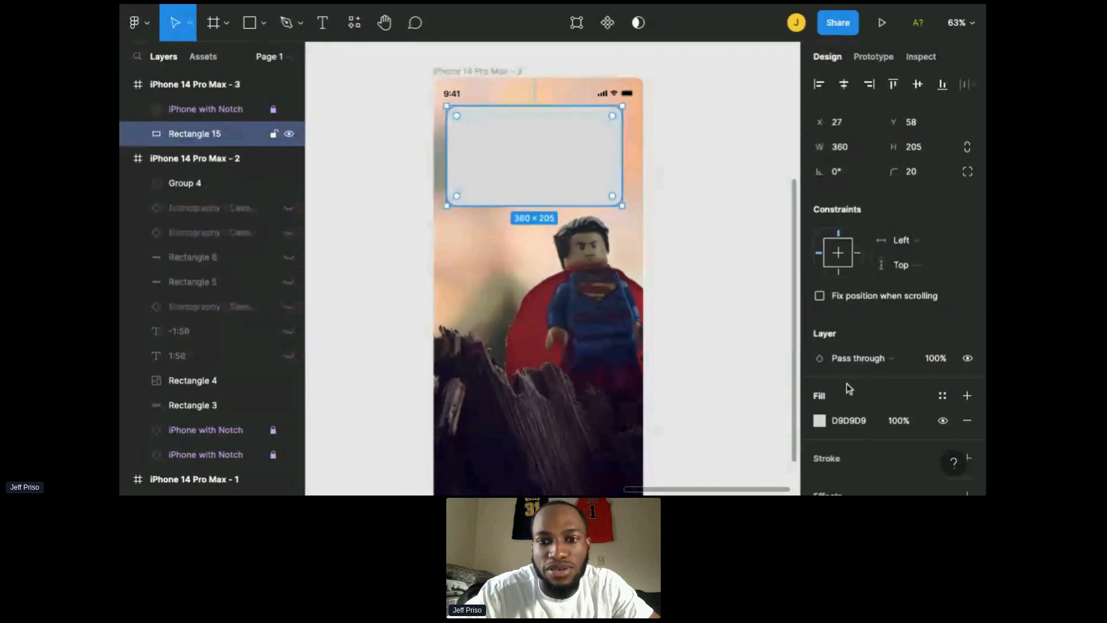
{"action": "scroll", "coordinate": [846, 383], "scroll_direction": "down", "scroll_amount": 2}
{"action": "left_click", "coordinate": [819, 372]}
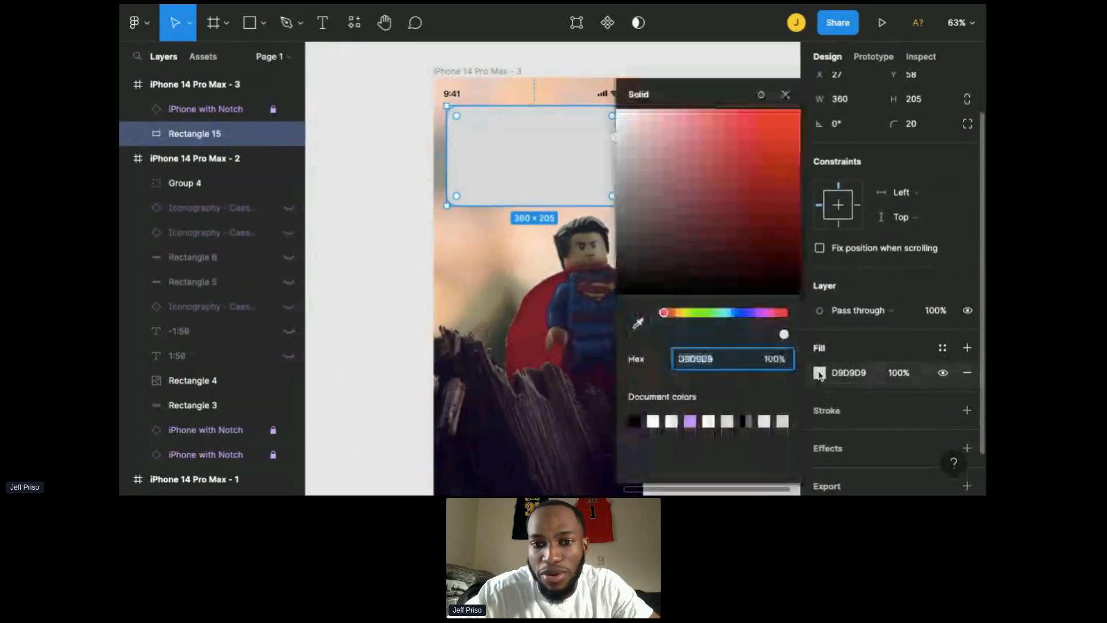
{"action": "left_click", "coordinate": [636, 421]}
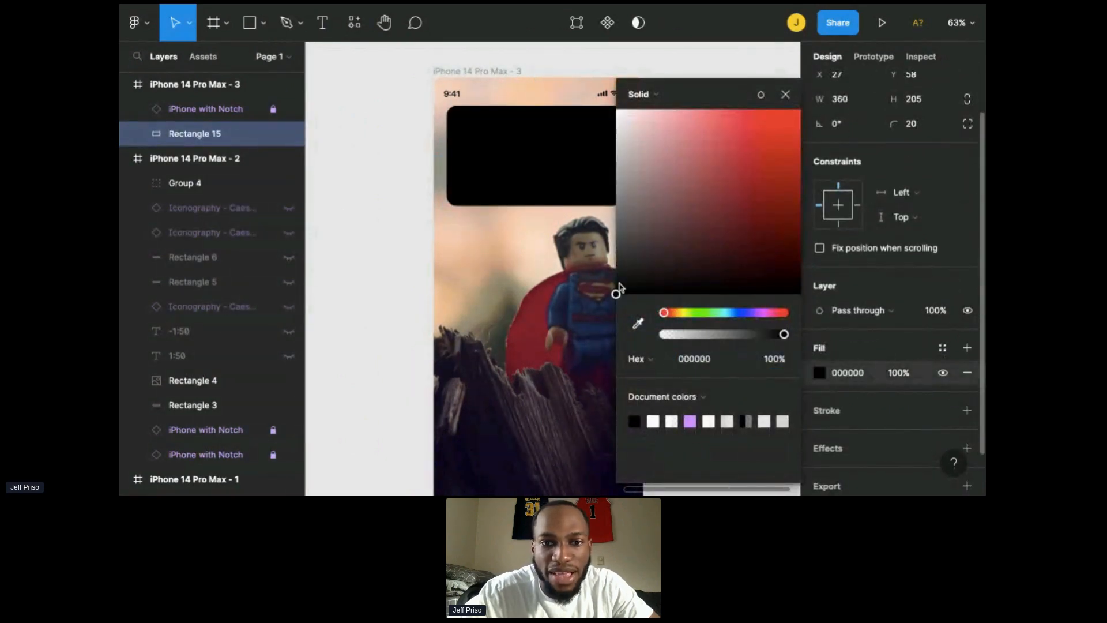
{"action": "left_click_drag", "start_coordinate": [619, 287], "coordinate": [616, 286]}
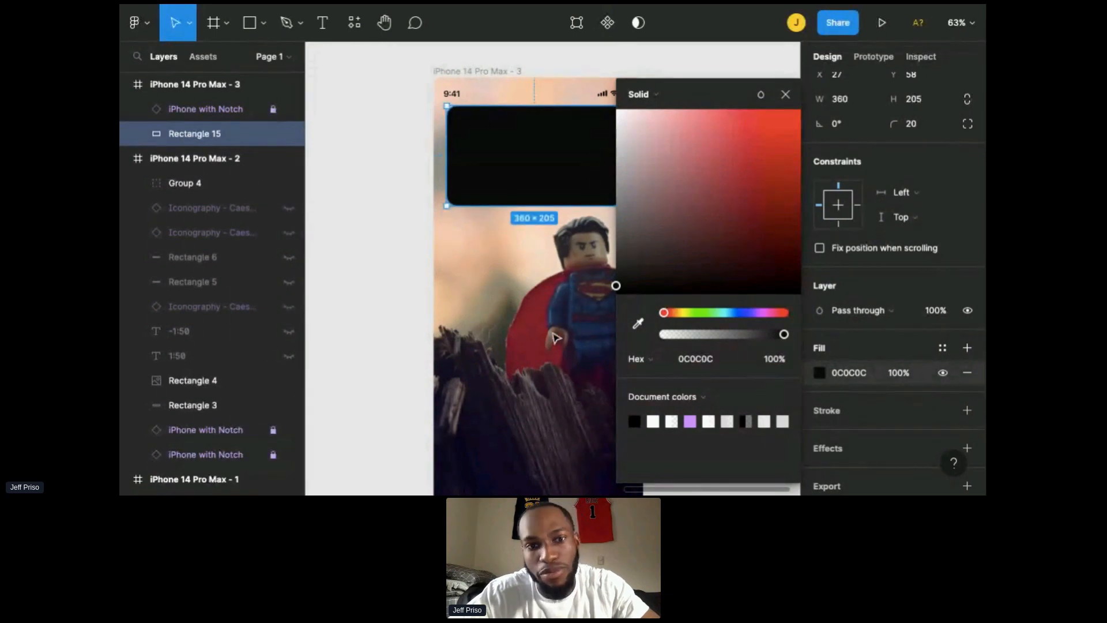
{"action": "key", "text": "Escape"}
{"action": "key", "text": "Escape"}
Step: Widen the rectangle to about 387 × 224 so it spans nearly the full frame width
{"action": "scroll", "coordinate": [722, 166], "scroll_direction": "down", "scroll_amount": 2}
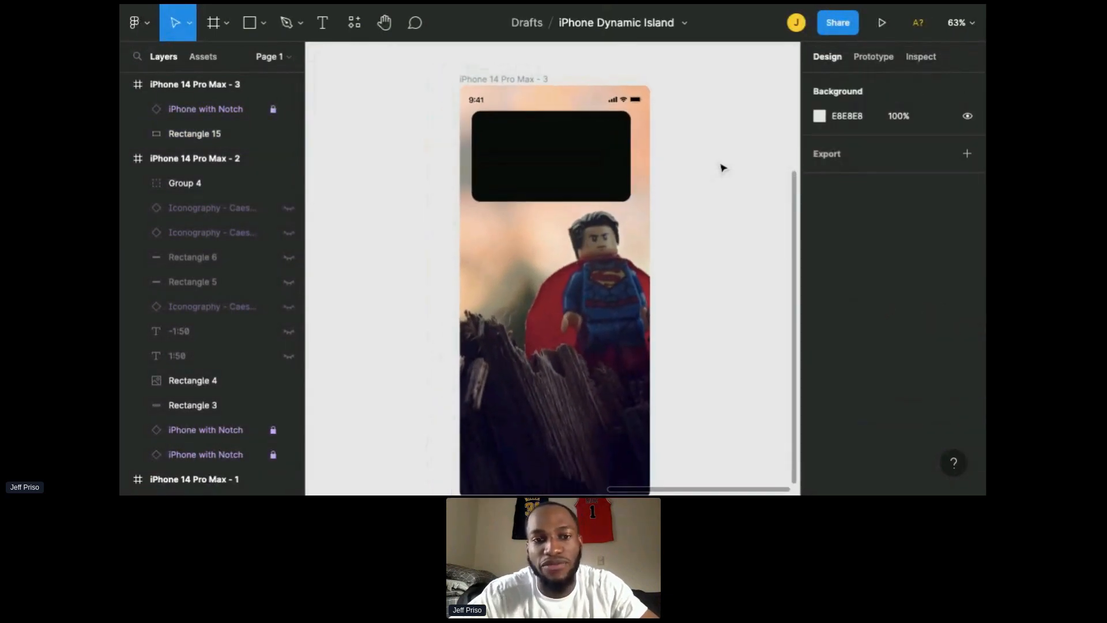
{"action": "scroll", "coordinate": [722, 166], "scroll_direction": "down", "scroll_amount": 2}
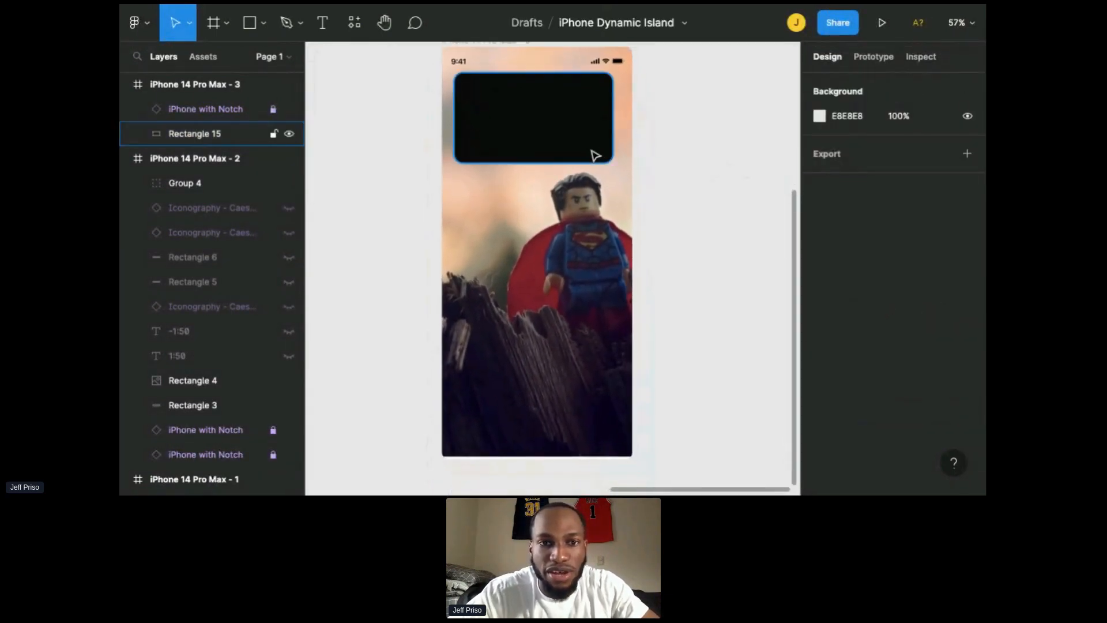
{"action": "left_click", "coordinate": [589, 156]}
{"action": "left_click_drag", "start_coordinate": [562, 162], "coordinate": [603, 140]}
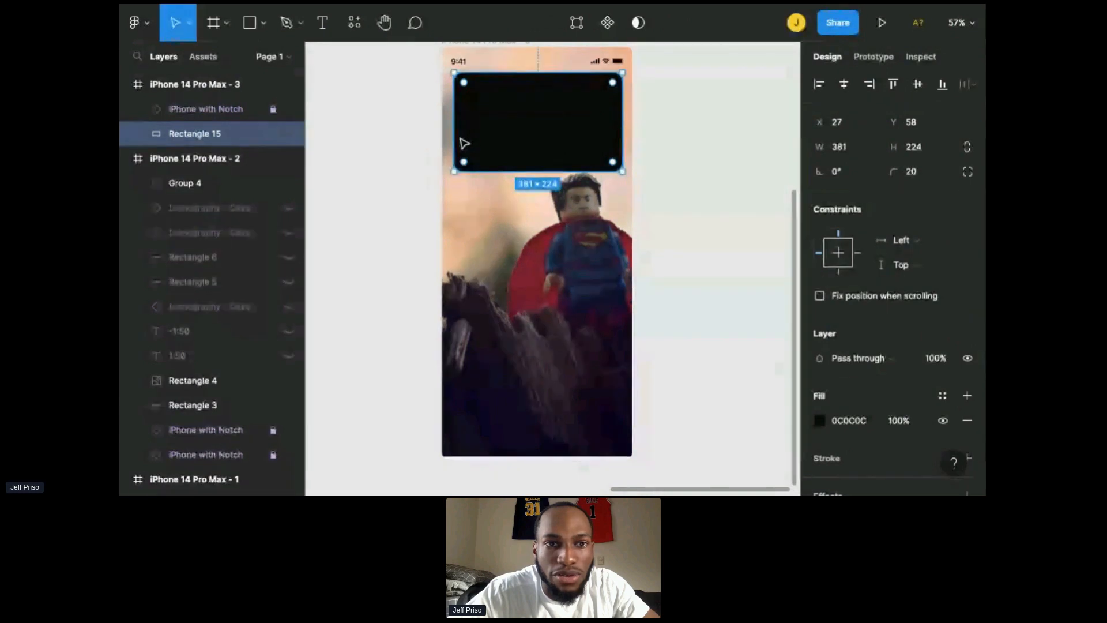
{"action": "left_click_drag", "start_coordinate": [461, 141], "coordinate": [457, 141]}
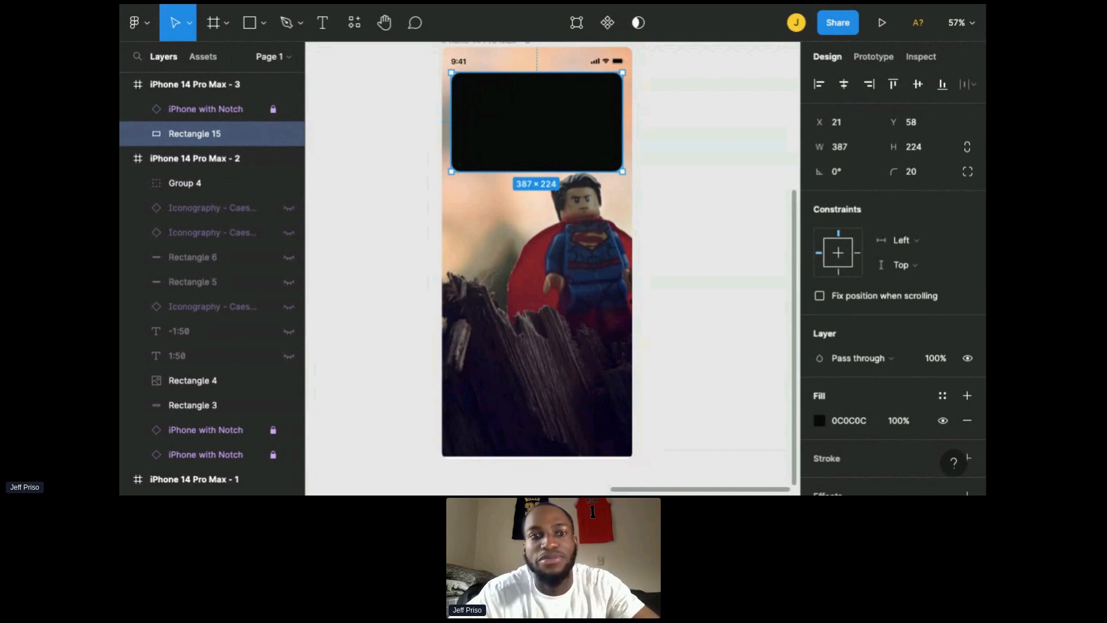
{"action": "left_click", "coordinate": [680, 156]}
Step: Add a text layer reading "All Star" inside the black rectangle
{"action": "scroll", "coordinate": [681, 155], "scroll_direction": "up", "scroll_amount": 1}
{"action": "left_click", "coordinate": [584, 168]}
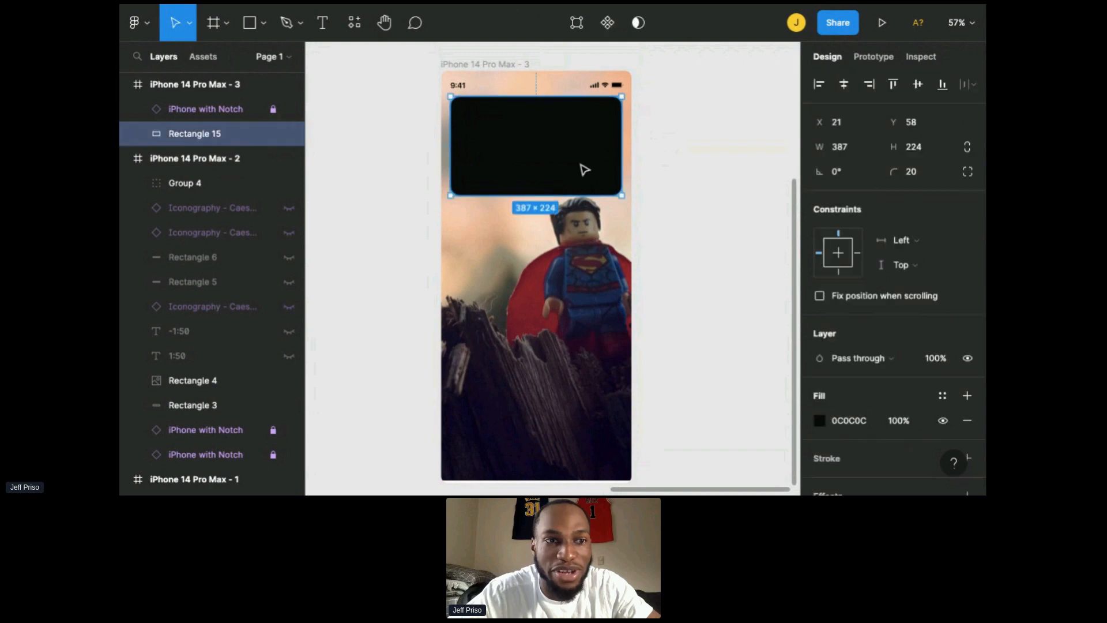
{"action": "scroll", "coordinate": [583, 167], "scroll_direction": "up", "scroll_amount": 2}
{"action": "scroll", "coordinate": [695, 220], "scroll_direction": "up", "scroll_amount": 3}
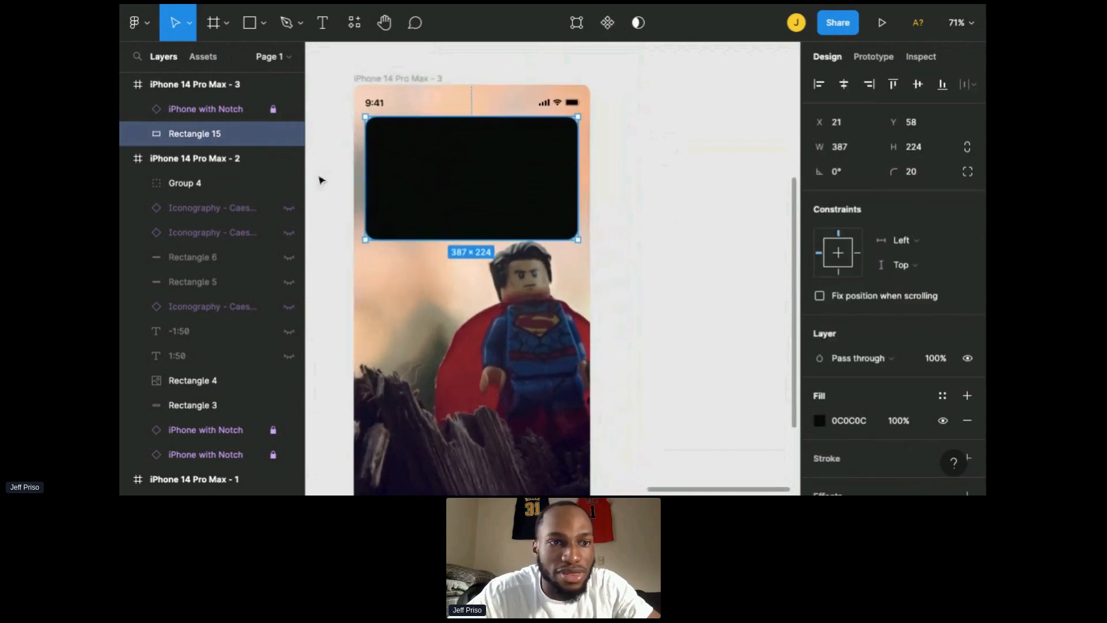
{"action": "left_click", "coordinate": [126, 159]}
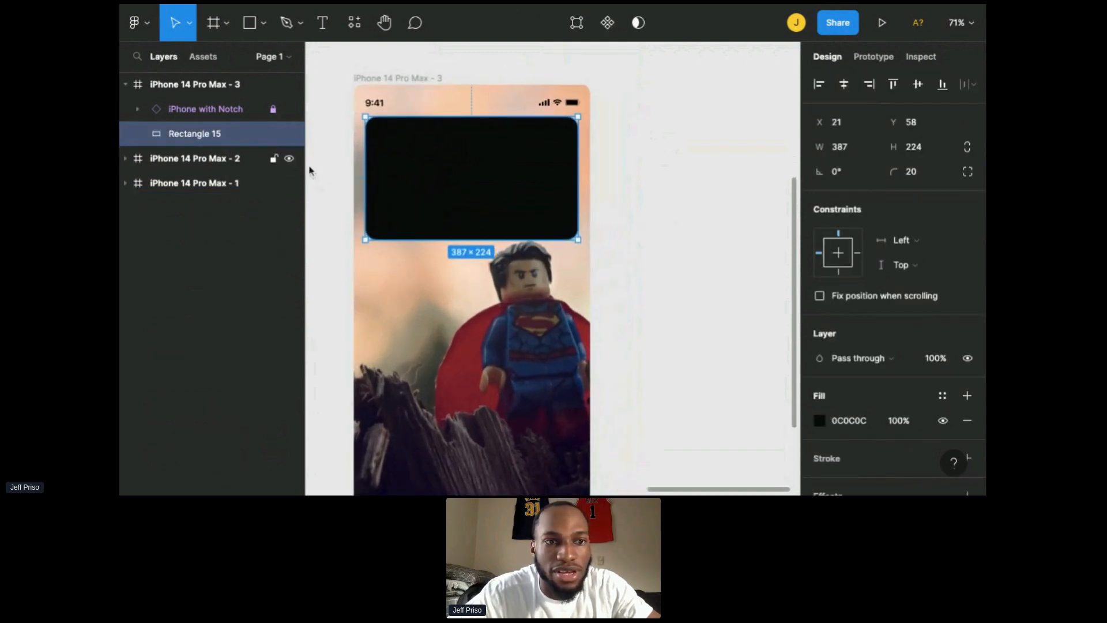
{"action": "scroll", "coordinate": [438, 195], "scroll_direction": "left", "scroll_amount": 2}
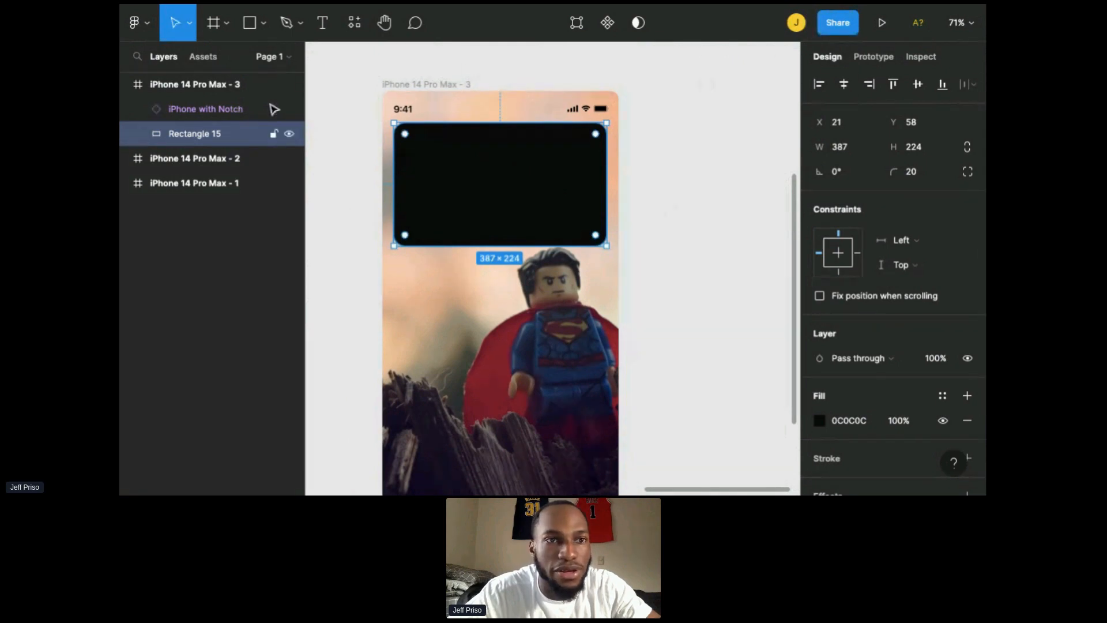
{"action": "left_click", "coordinate": [324, 30]}
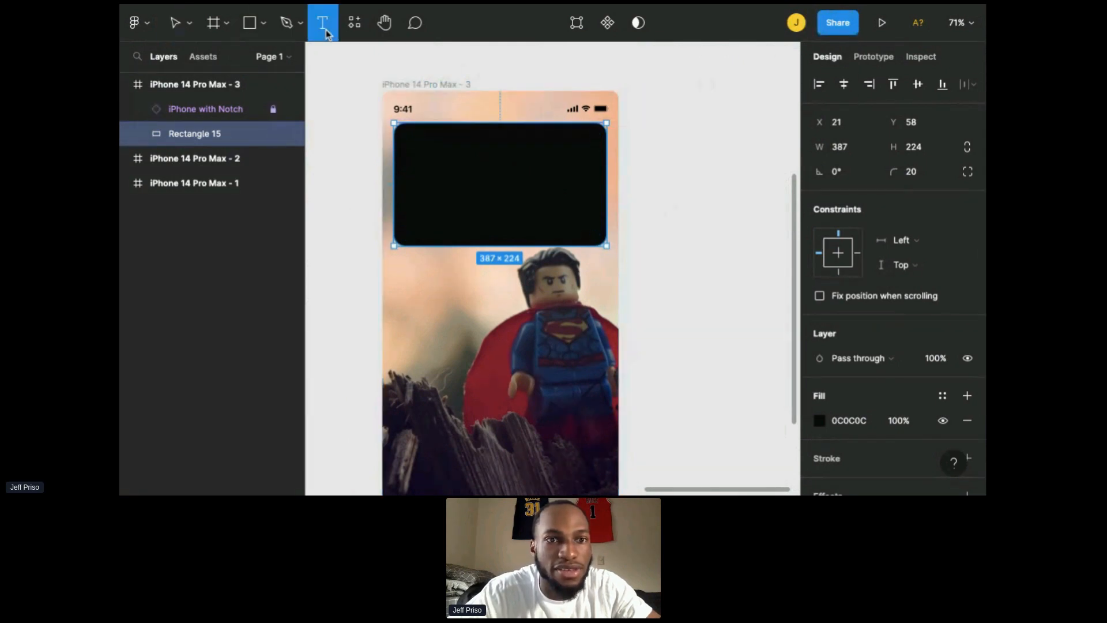
{"action": "left_click", "coordinate": [421, 176]}
{"action": "scroll", "coordinate": [871, 447], "scroll_direction": "down", "scroll_amount": 3}
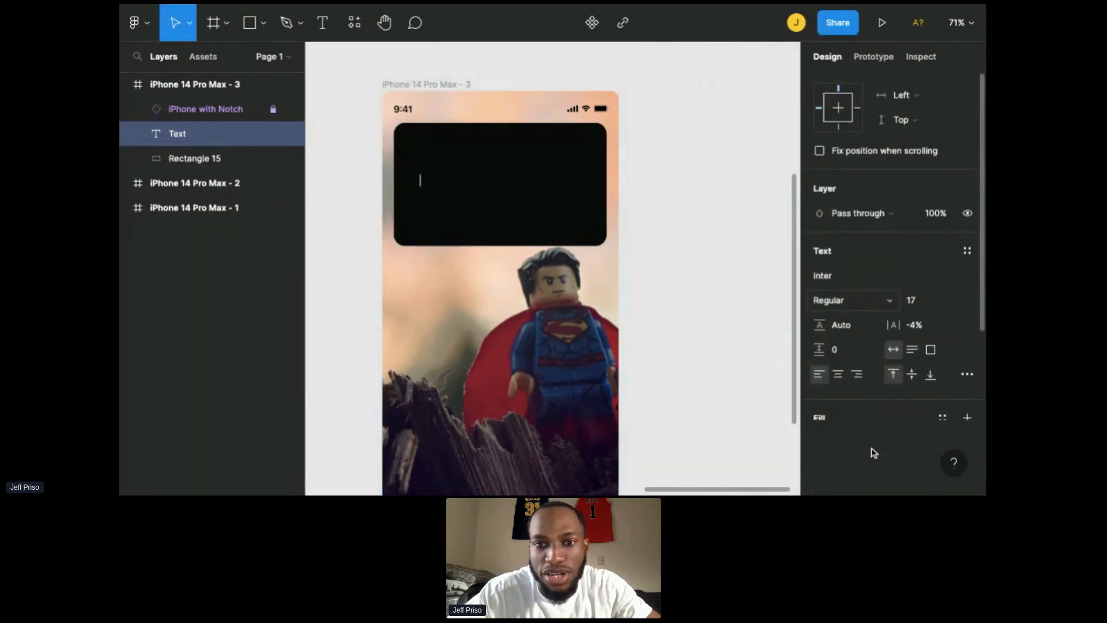
{"action": "scroll", "coordinate": [836, 277], "scroll_direction": "down", "scroll_amount": 3}
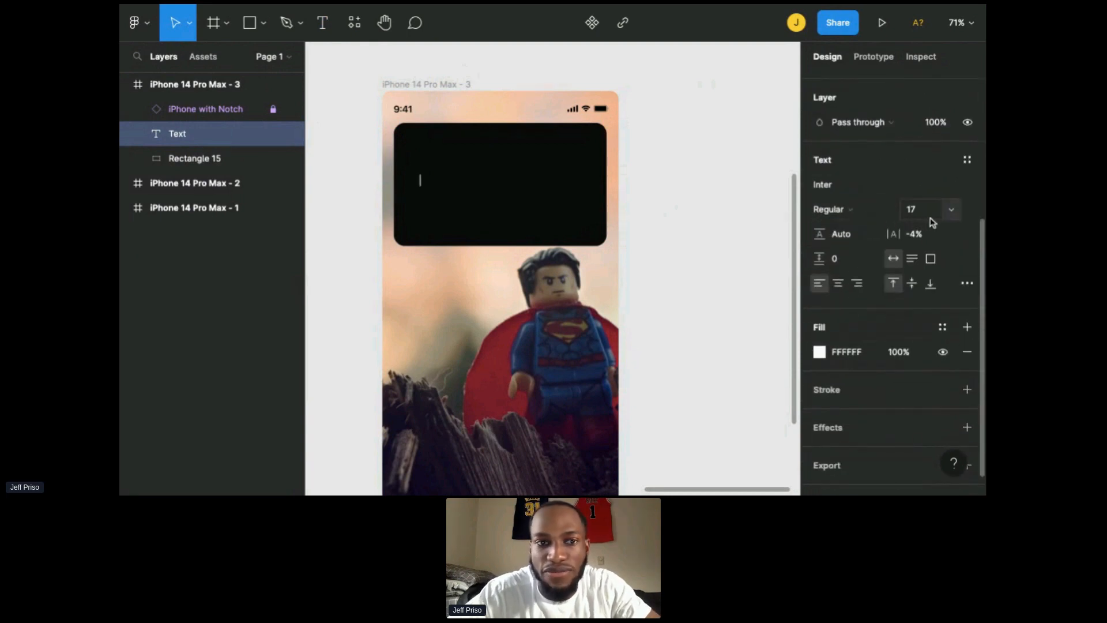
{"action": "type", "text": "AI"}
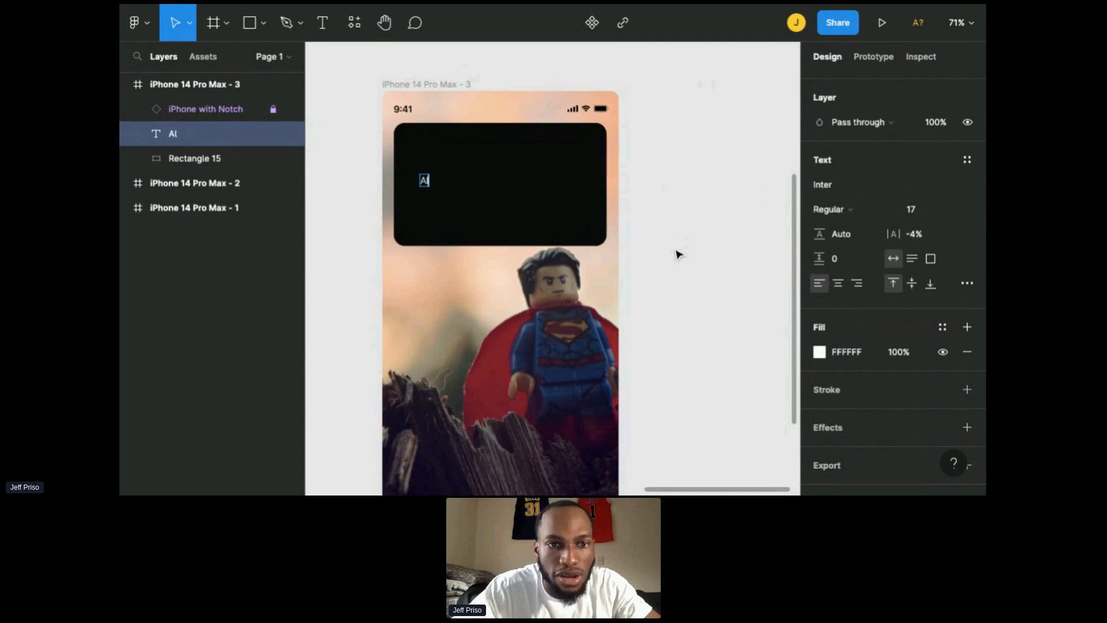
{"action": "type", "text": "l Star"}
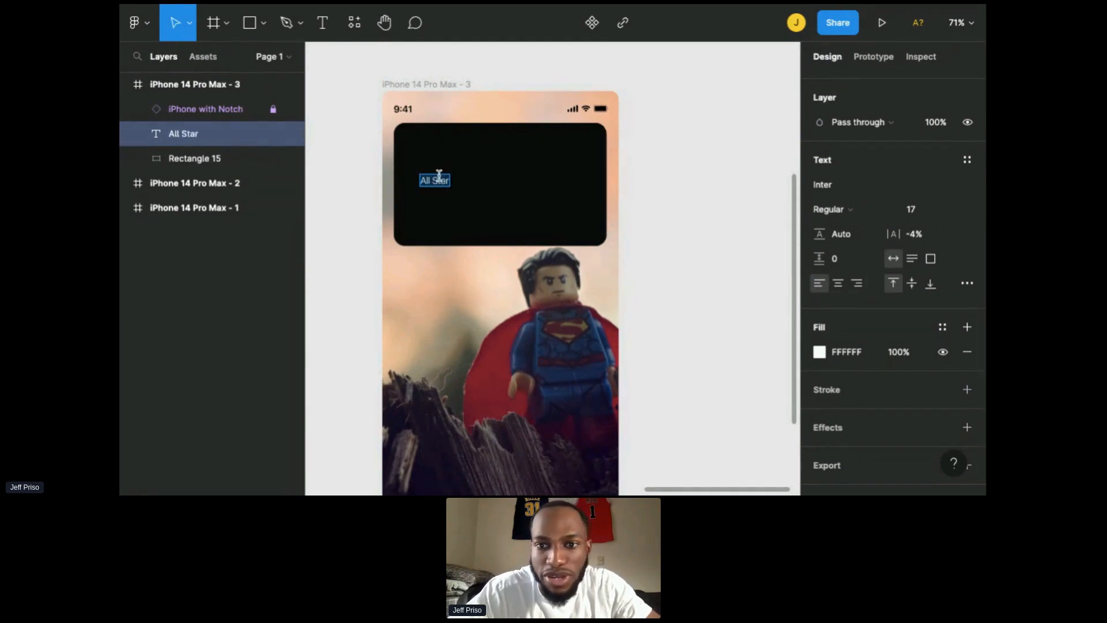
Step: Set the All Star text's font size to 24 and weight to Bold
{"action": "left_click", "coordinate": [955, 213]}
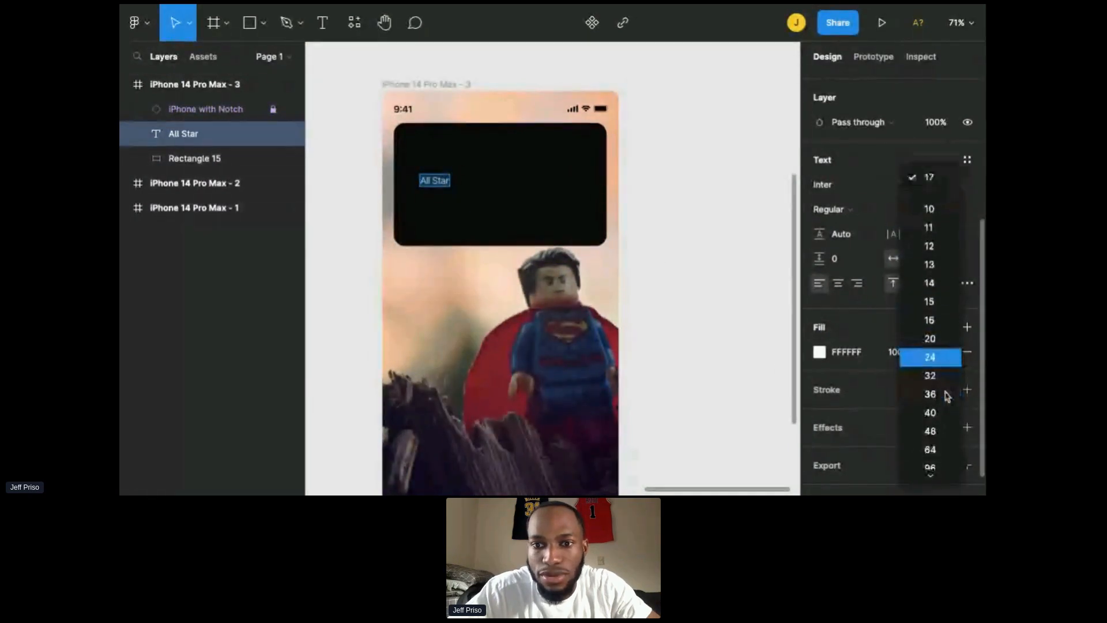
{"action": "left_click", "coordinate": [935, 357]}
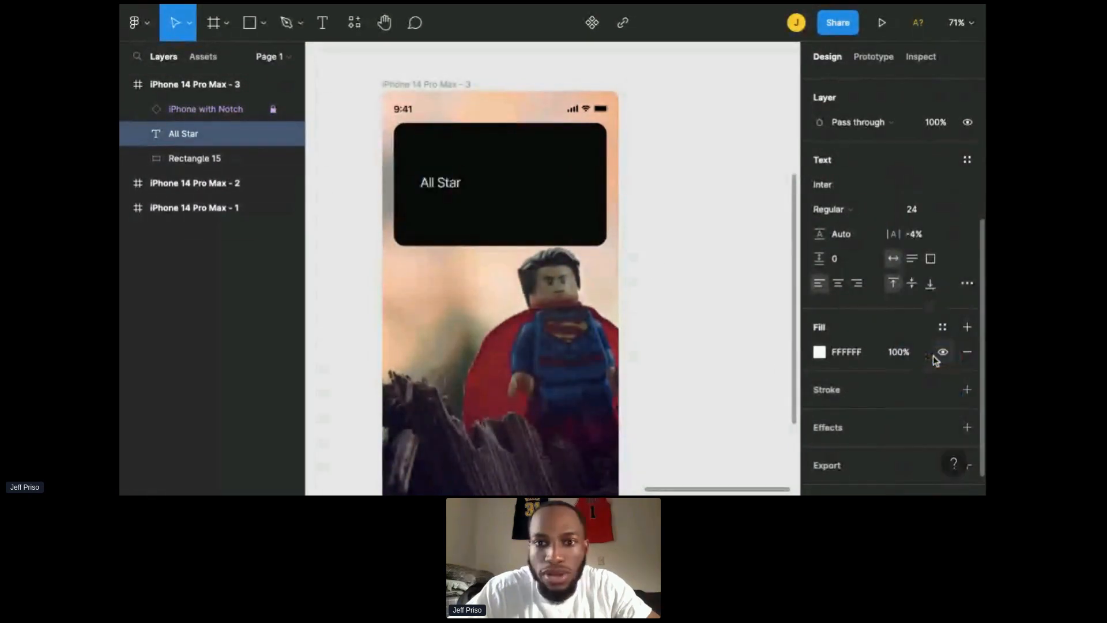
{"action": "left_click", "coordinate": [848, 209]}
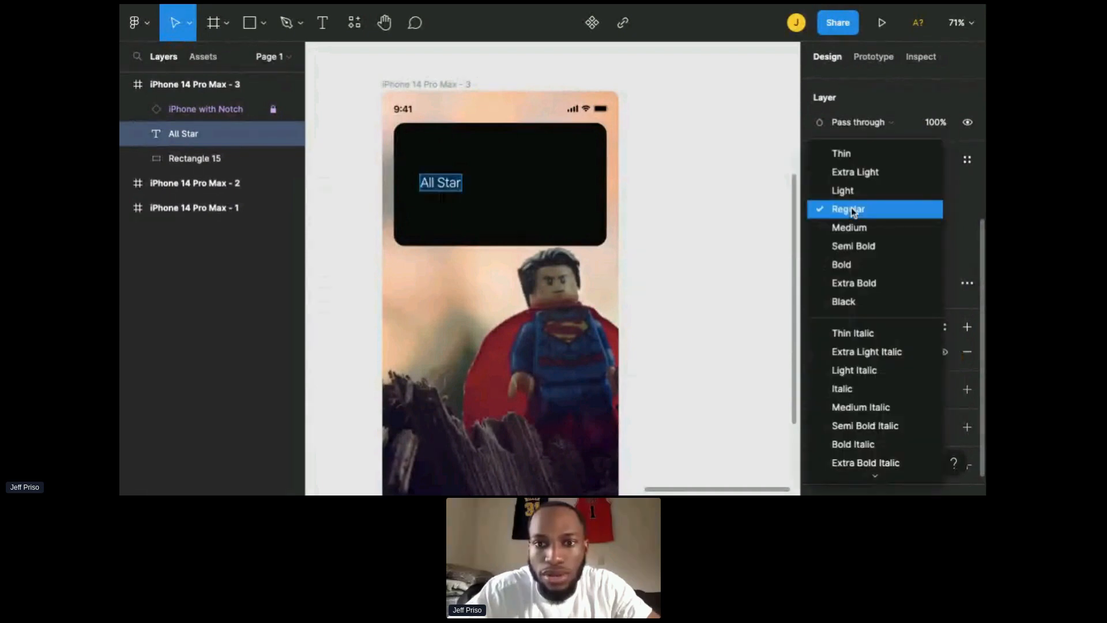
{"action": "left_click", "coordinate": [854, 264]}
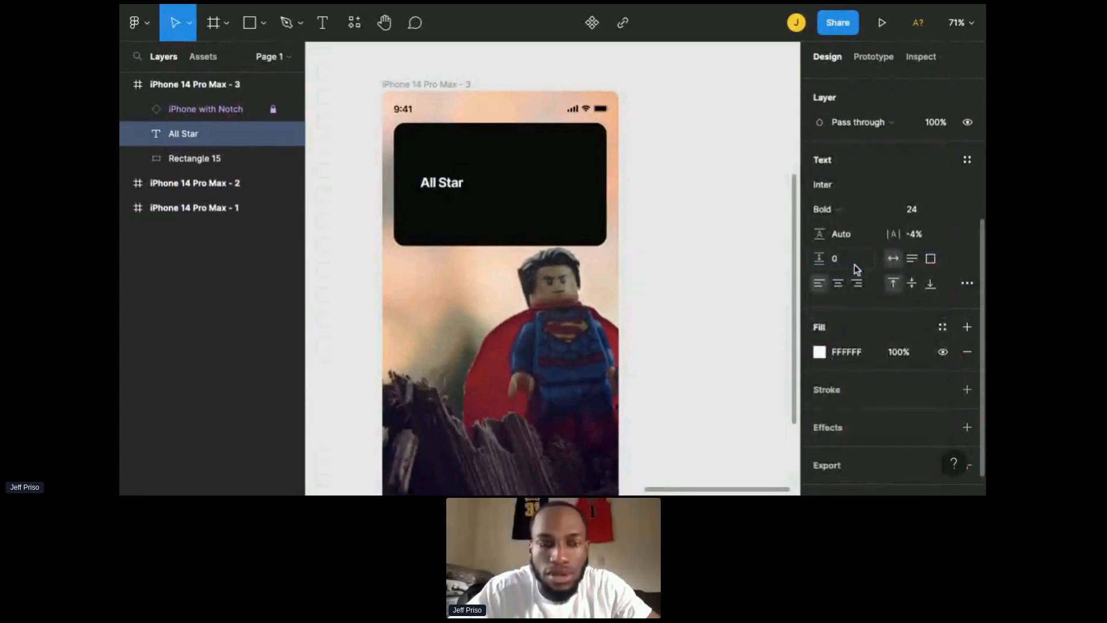
Step: Move the All Star text up to the top center of the black rectangle
{"action": "left_click", "coordinate": [677, 183]}
{"action": "left_click_drag", "start_coordinate": [453, 188], "coordinate": [489, 156]}
{"action": "left_click", "coordinate": [692, 182]}
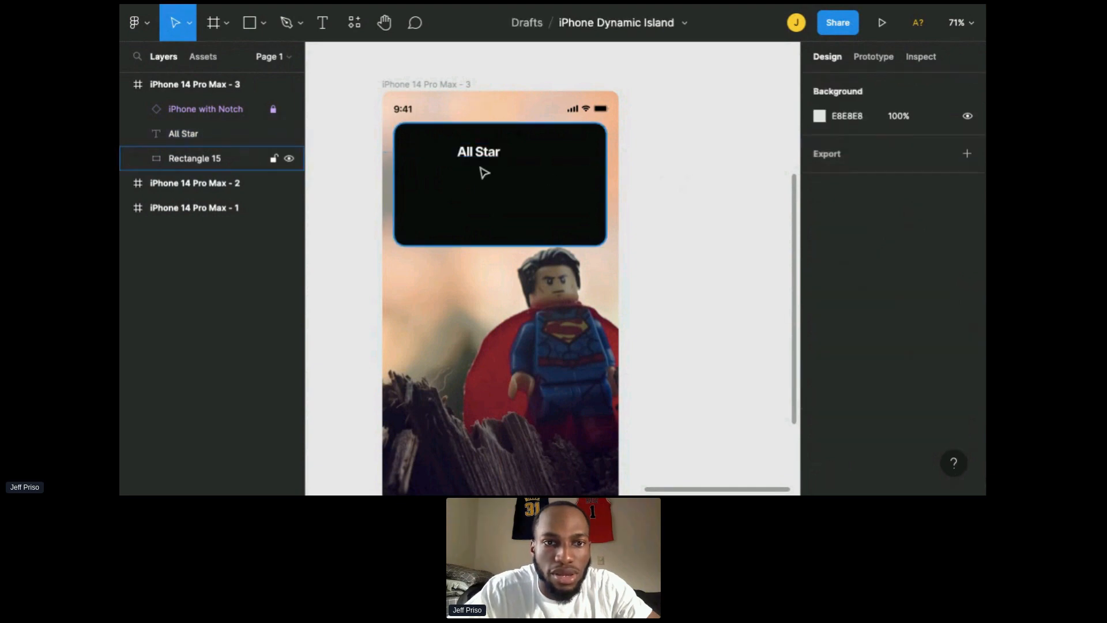
Step: Paste a copy of the All Star text just below it and change it to "Smash mouth"
{"action": "left_click", "coordinate": [488, 156]}
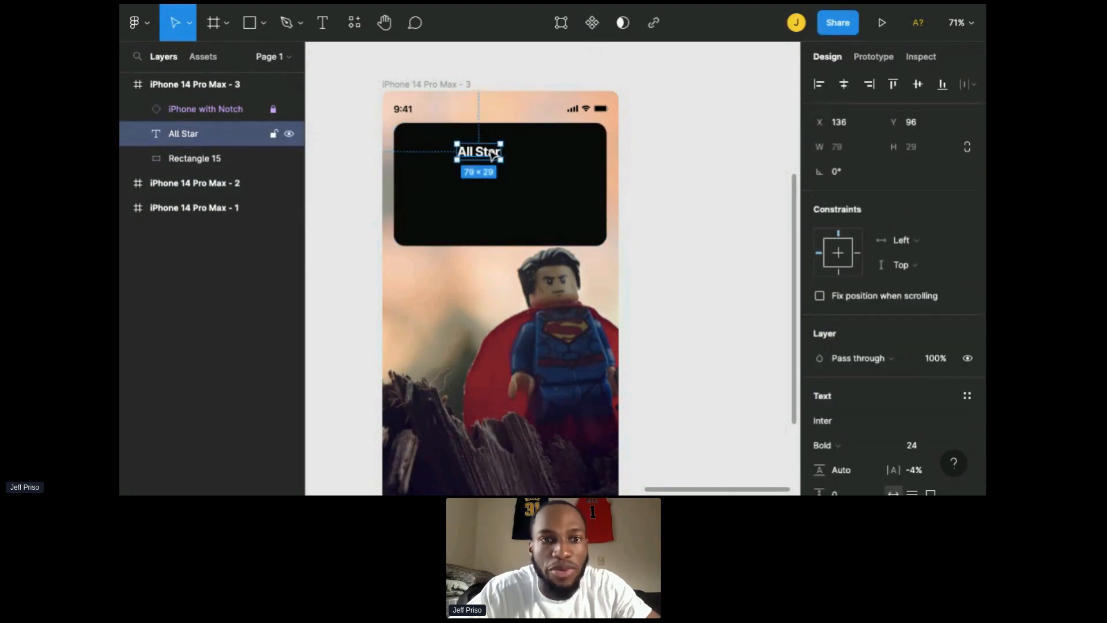
{"action": "key", "text": "ctrl+v"}
{"action": "left_click_drag", "start_coordinate": [491, 154], "coordinate": [491, 171]}
{"action": "double_click", "coordinate": [491, 172]}
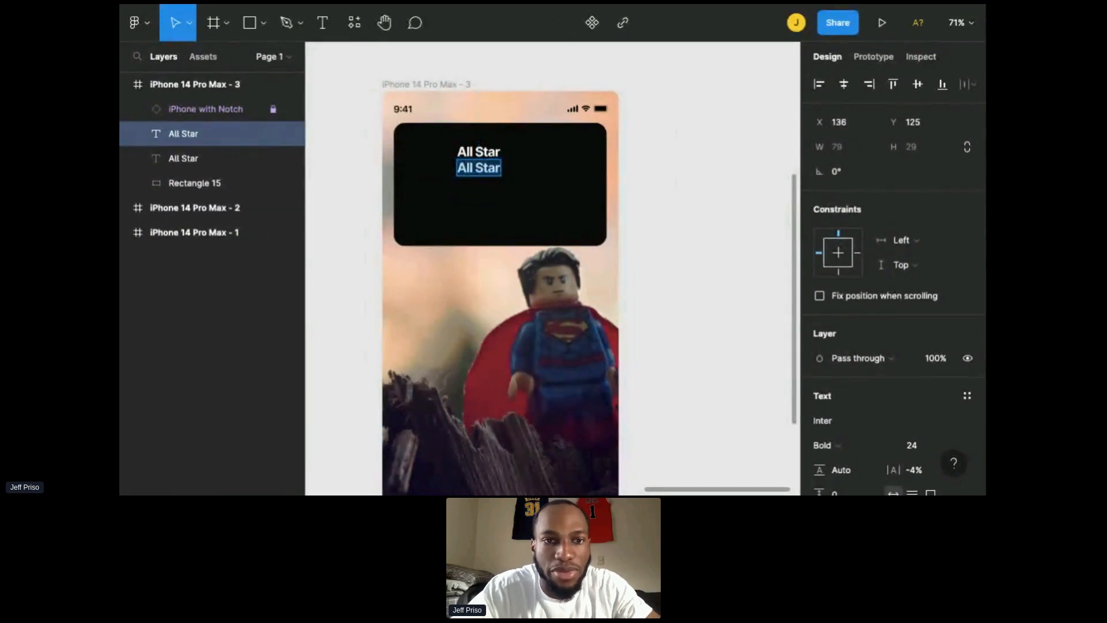
{"action": "type", "text": "Smash m"}
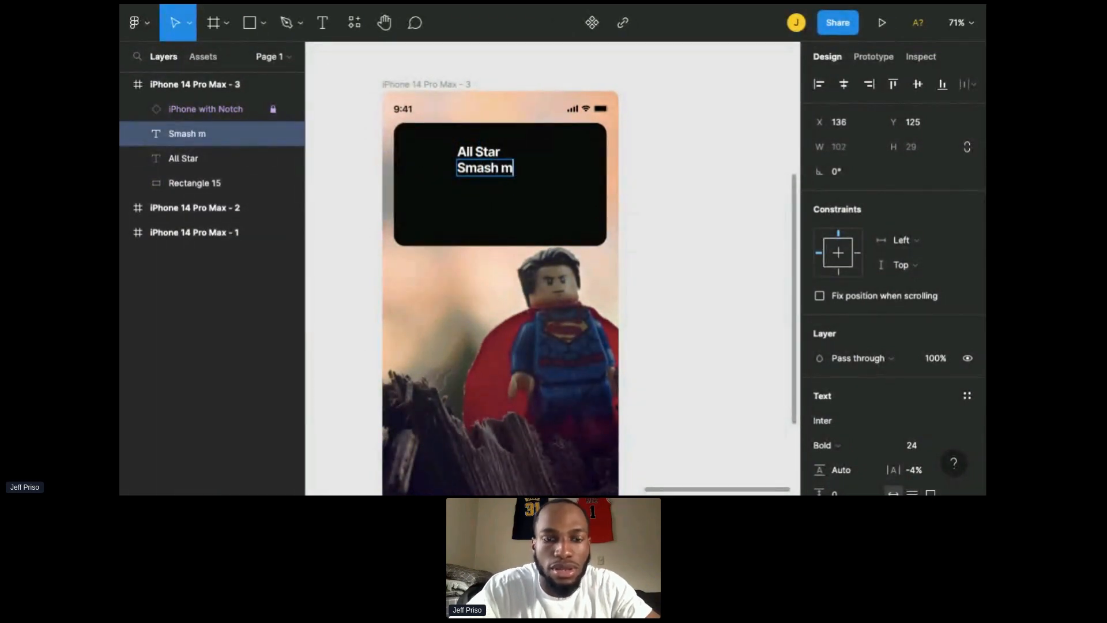
{"action": "type", "text": "outh"}
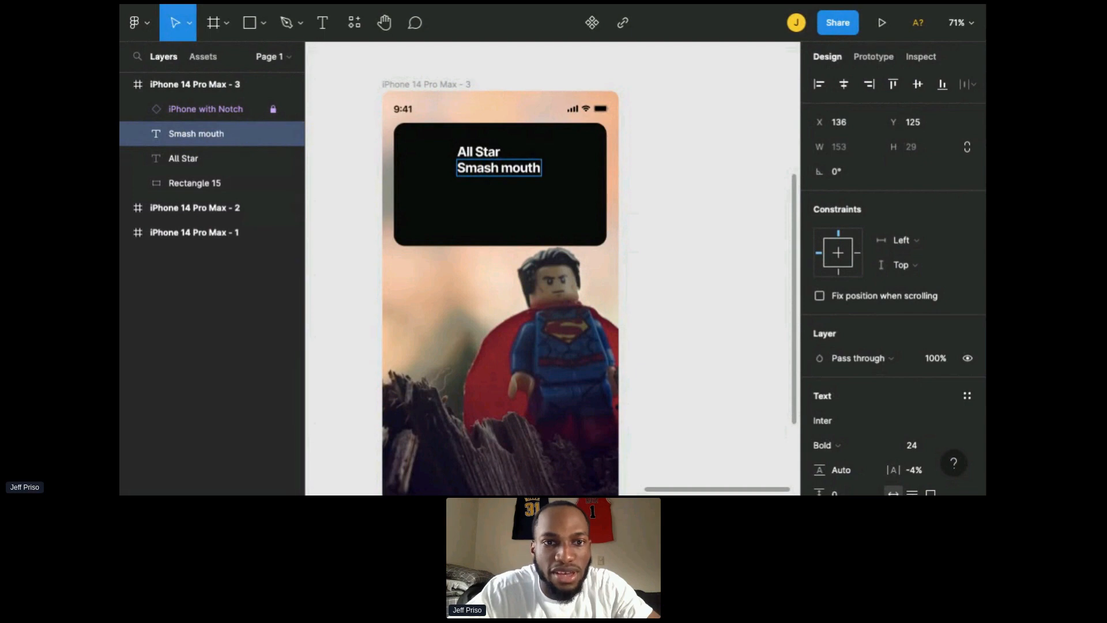
Step: Set the Smash mouth text's fill opacity to 55%
{"action": "key", "text": "ctrl+a"}
{"action": "scroll", "coordinate": [867, 365], "scroll_direction": "down", "scroll_amount": 4}
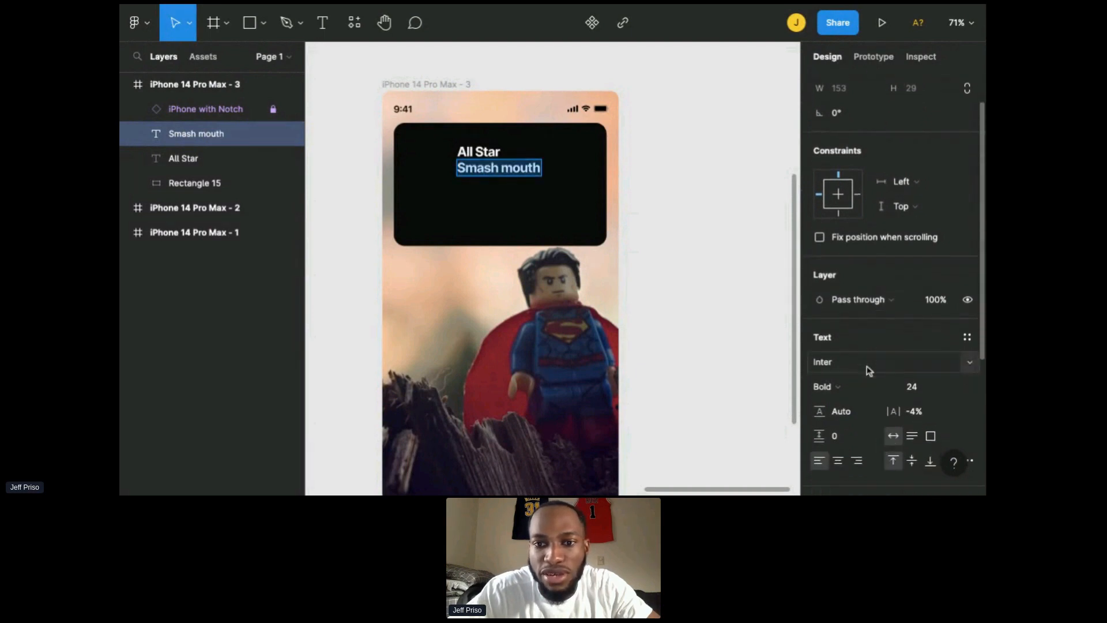
{"action": "scroll", "coordinate": [845, 381], "scroll_direction": "down", "scroll_amount": 3}
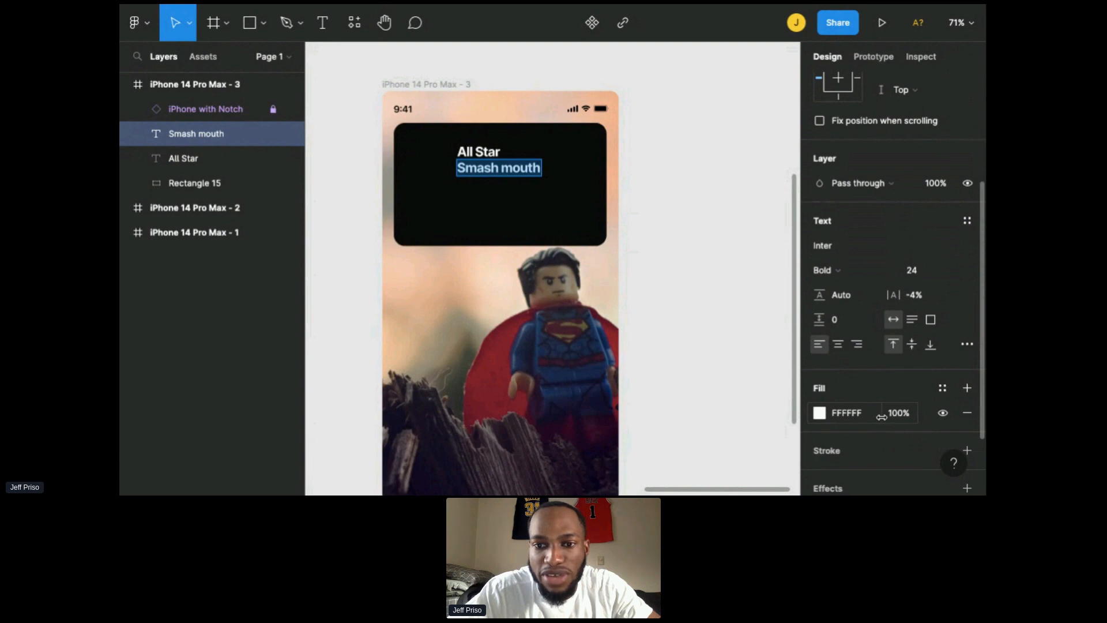
{"action": "left_click_drag", "start_coordinate": [882, 415], "coordinate": [796, 420]}
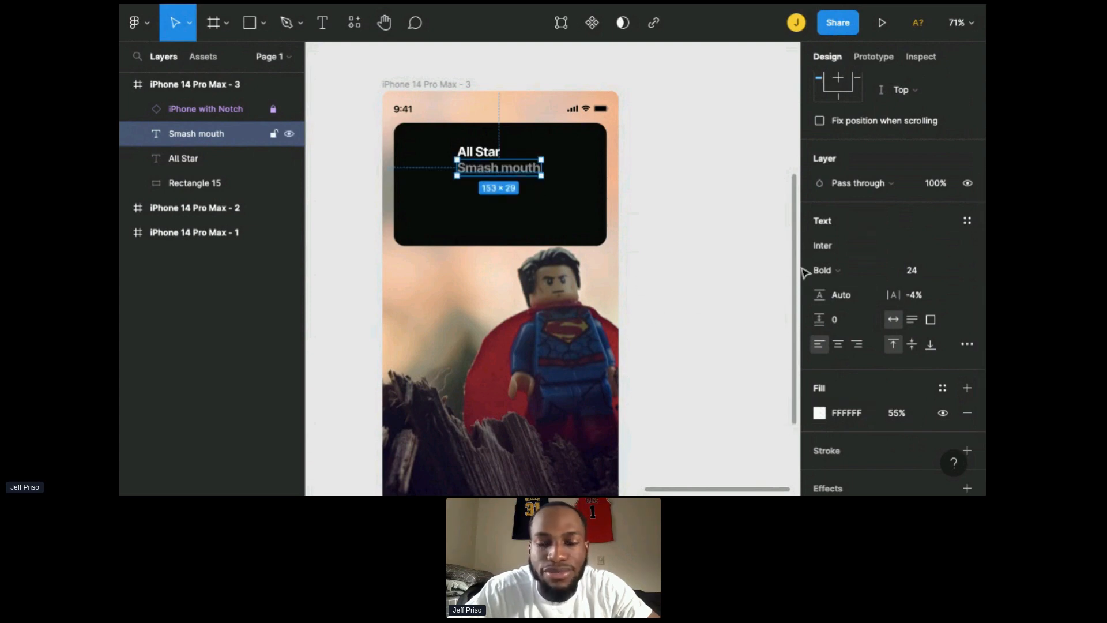
Step: Set the Smash mouth text's font size to 16 and weight to Regular
{"action": "scroll", "coordinate": [942, 376], "scroll_direction": "down", "scroll_amount": 2}
{"action": "scroll", "coordinate": [942, 375], "scroll_direction": "down", "scroll_amount": 1}
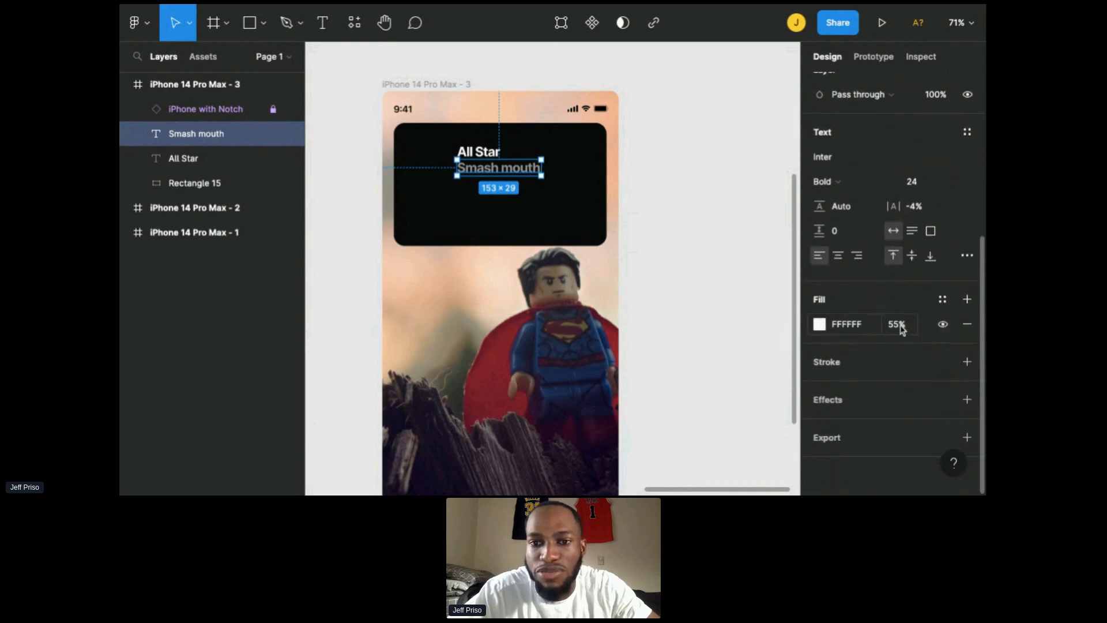
{"action": "scroll", "coordinate": [903, 324], "scroll_direction": "up", "scroll_amount": 8}
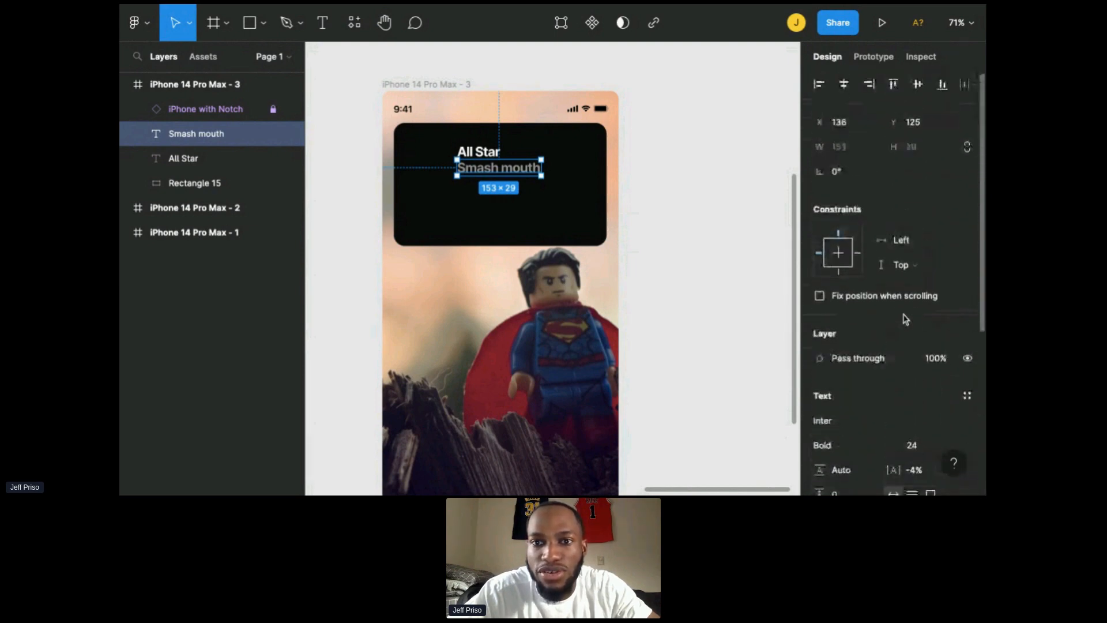
{"action": "scroll", "coordinate": [912, 383], "scroll_direction": "down", "scroll_amount": 2}
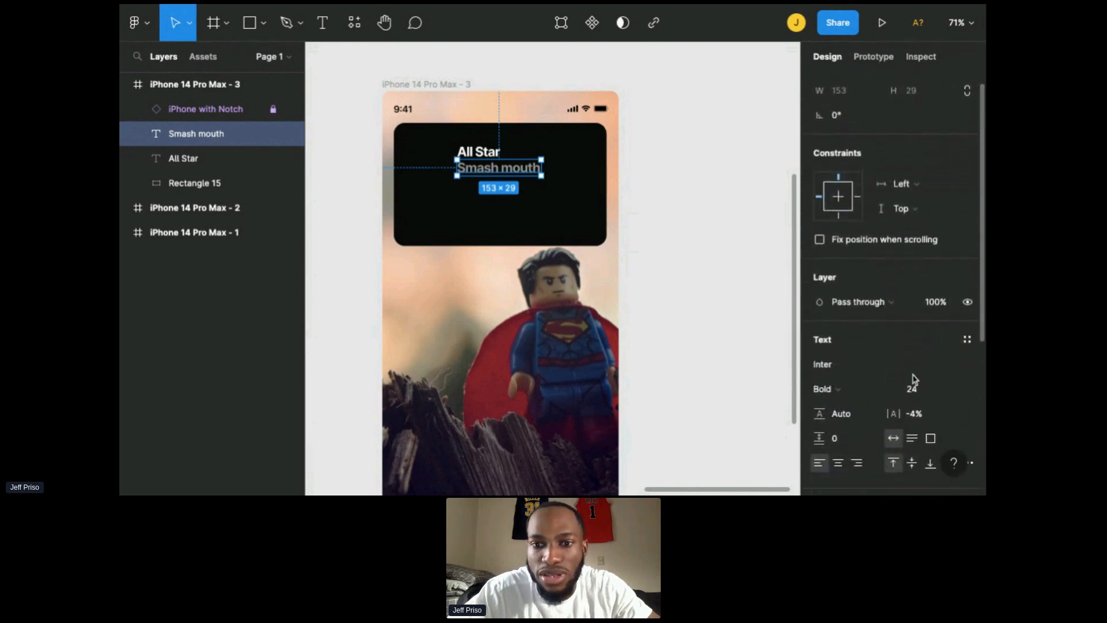
{"action": "left_click", "coordinate": [955, 381]}
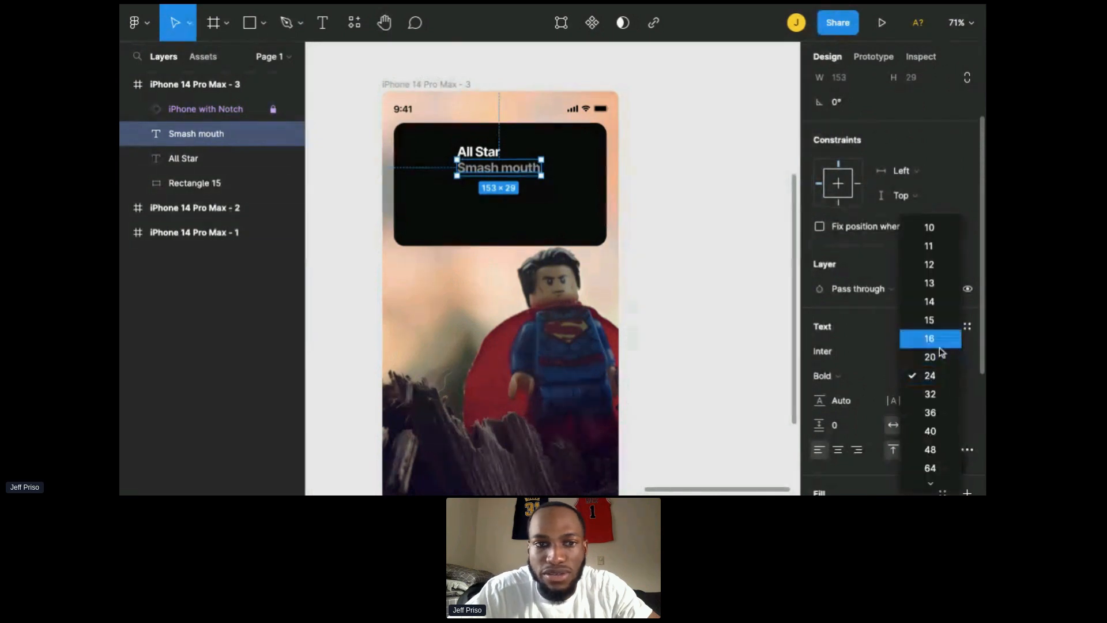
{"action": "left_click", "coordinate": [941, 339]}
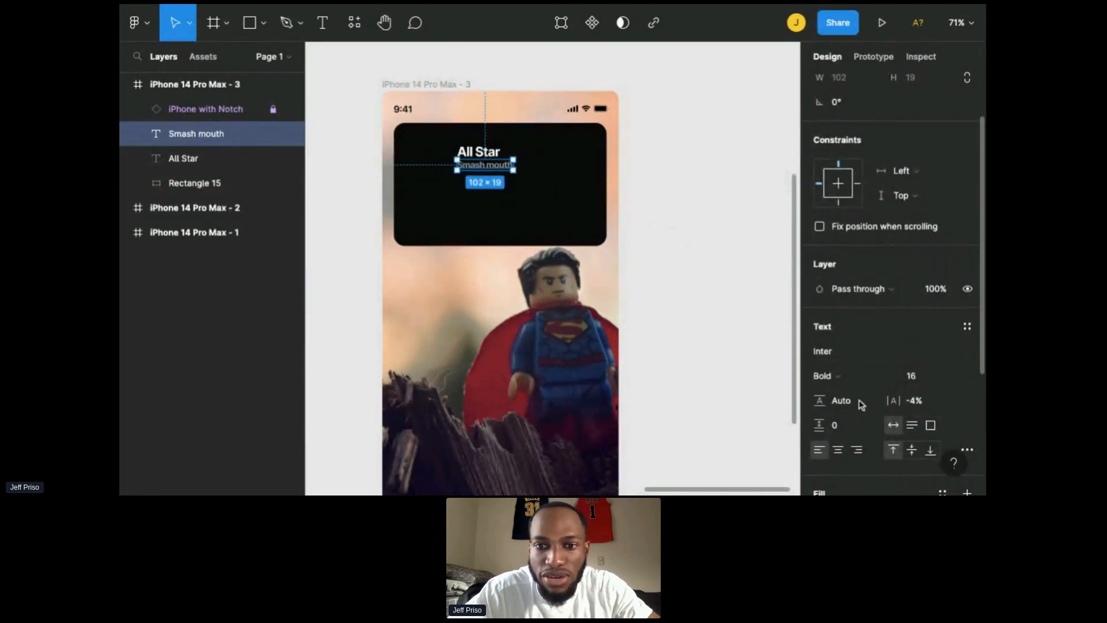
{"action": "left_click", "coordinate": [839, 381]}
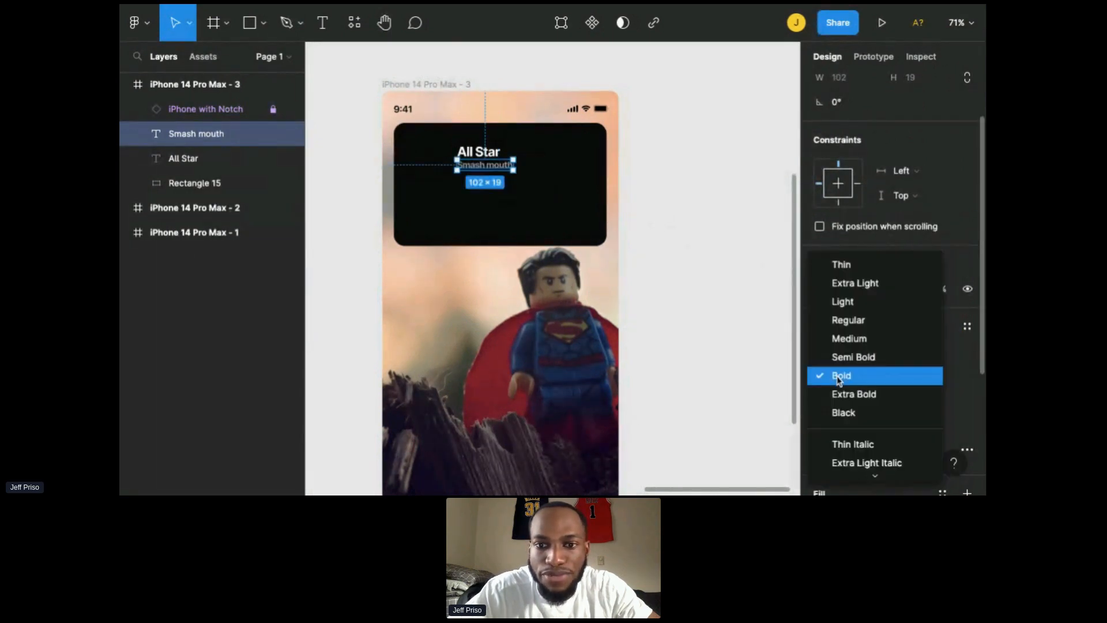
{"action": "left_click", "coordinate": [851, 325]}
Step: Nudge the Smash mouth text slightly down beneath the All Star title
{"action": "scroll", "coordinate": [433, 142], "scroll_direction": "up", "scroll_amount": 5}
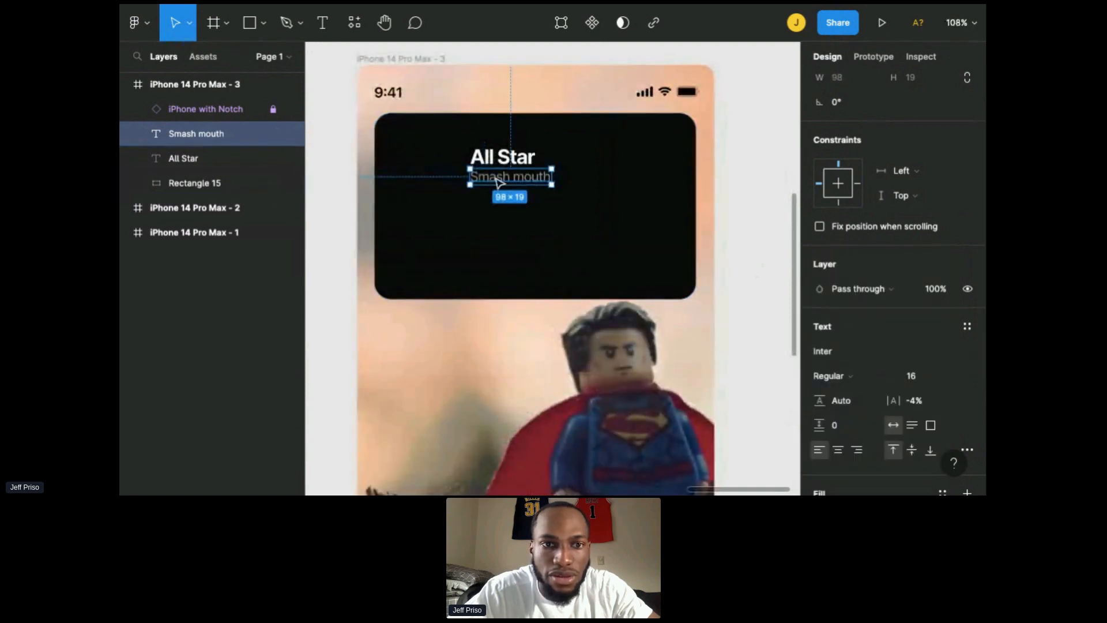
{"action": "left_click_drag", "start_coordinate": [499, 182], "coordinate": [500, 190]}
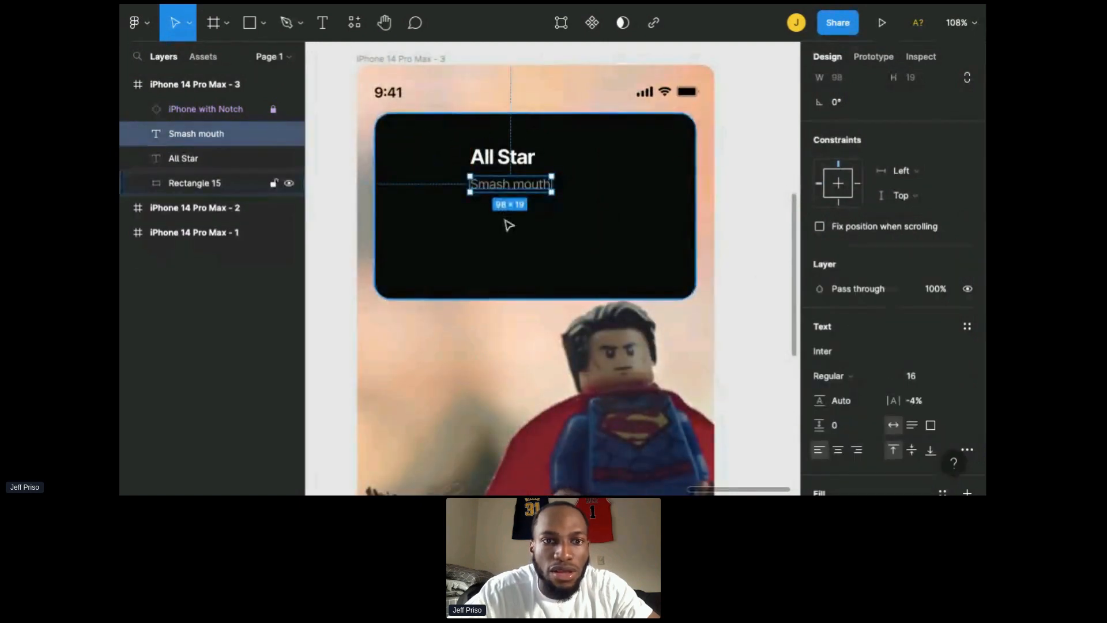
{"action": "left_click", "coordinate": [508, 225]}
{"action": "scroll", "coordinate": [507, 226], "scroll_direction": "down", "scroll_amount": 4}
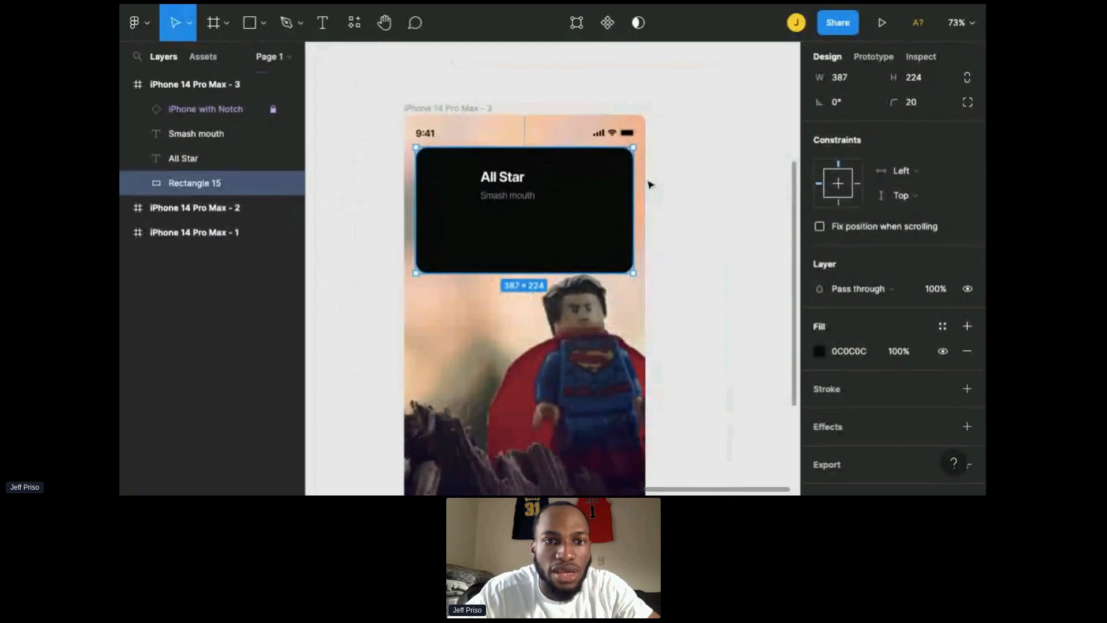
{"action": "left_click", "coordinate": [696, 193]}
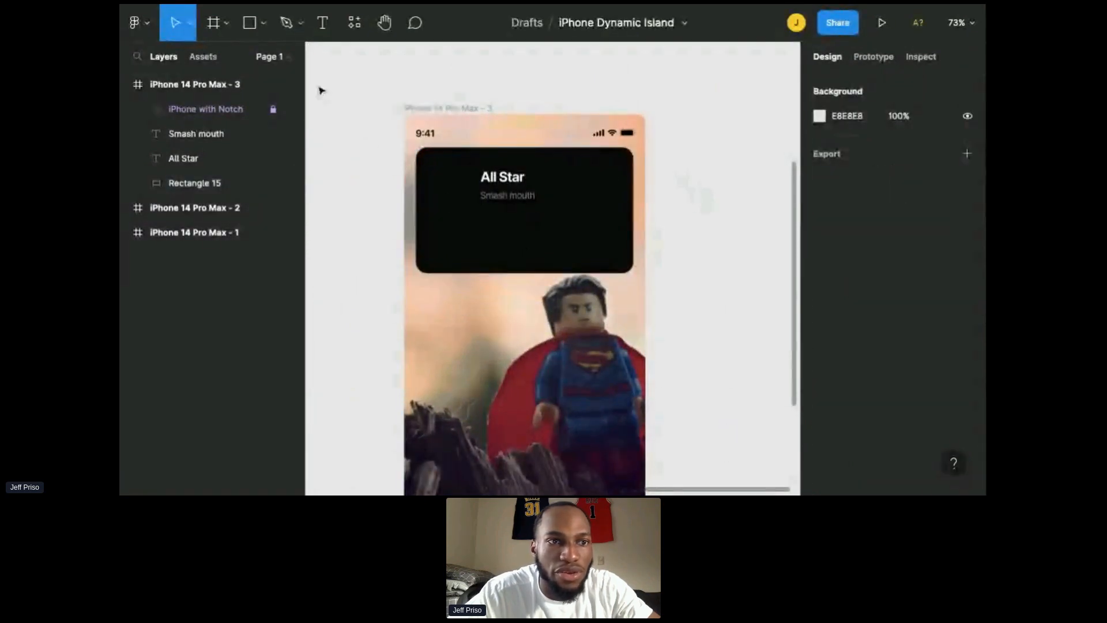
Step: Draw a placeholder rectangle about 85 × 94 at the left side of the black panel
{"action": "left_click", "coordinate": [263, 31]}
{"action": "left_click", "coordinate": [248, 57]}
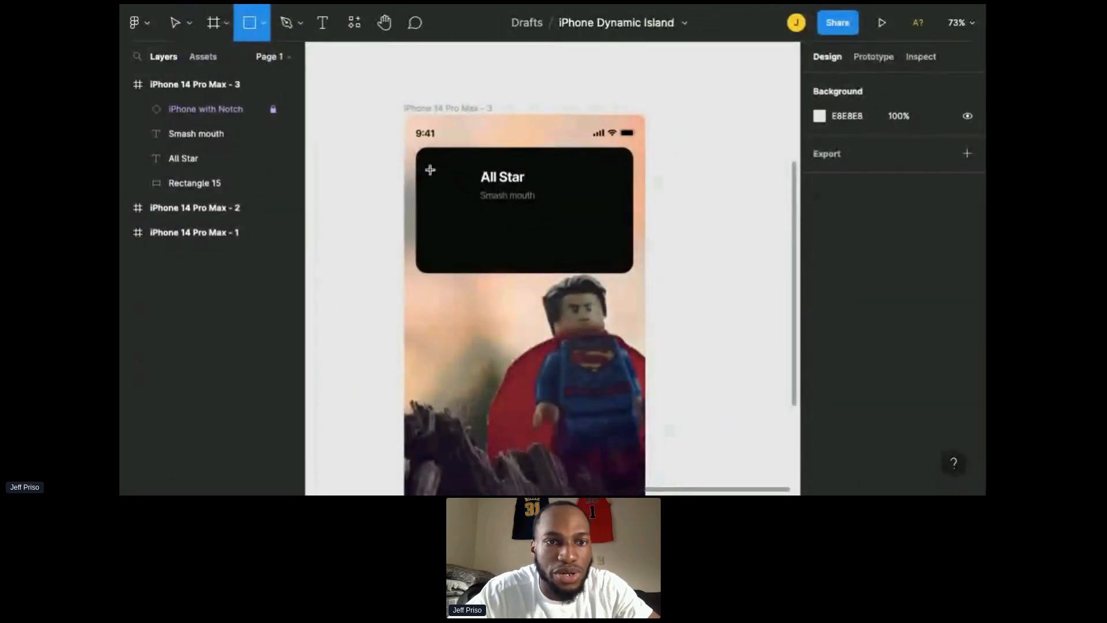
{"action": "left_click_drag", "start_coordinate": [427, 167], "coordinate": [475, 218]}
{"action": "key", "text": "Up"}
{"action": "key", "text": "Up"}
{"action": "key", "text": "Up"}
{"action": "key", "text": "Up"}
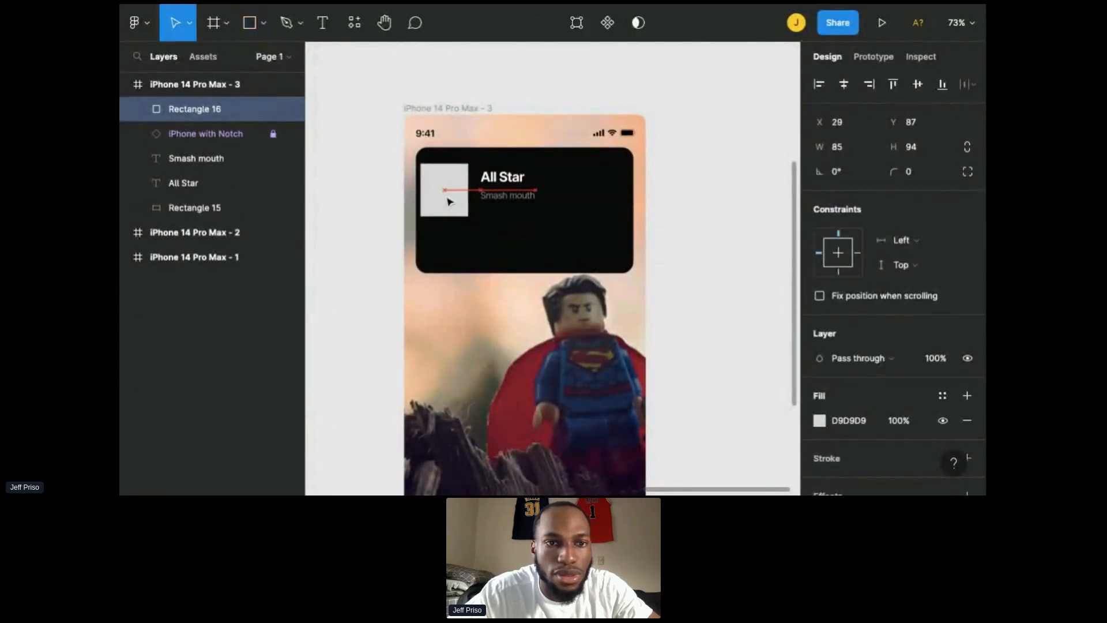
Step: Select both text layers and move them right, beside the placeholder rectangle
{"action": "left_click", "coordinate": [504, 180]}
{"action": "left_click", "coordinate": [522, 197], "text": "shift"}
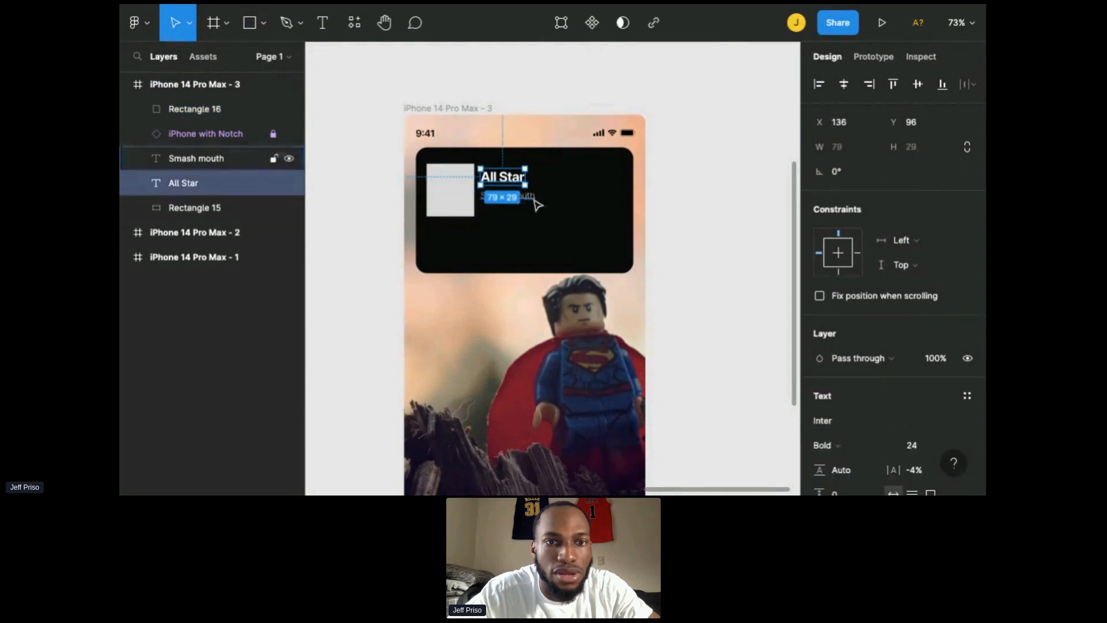
{"action": "left_click_drag", "start_coordinate": [495, 188], "coordinate": [515, 189]}
{"action": "key", "text": "shift+Right"}
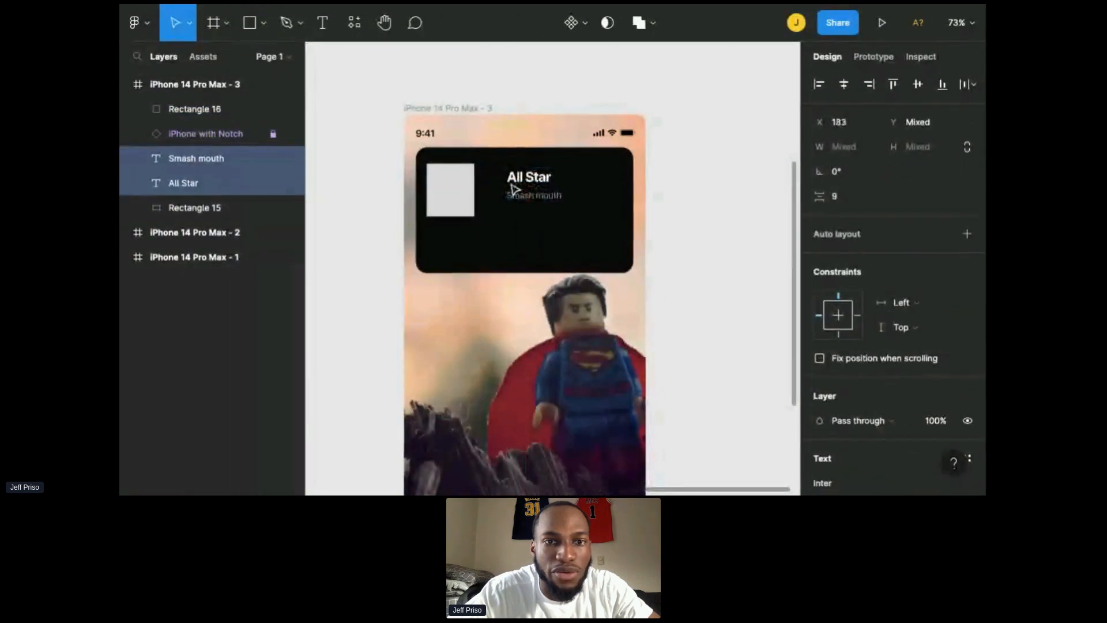
Step: Nudge the two selected song text layers slightly left
{"action": "key", "text": "Left"}
{"action": "key", "text": "Left"}
{"action": "key", "text": "Left"}
{"action": "key", "text": "Left"}
Step: Shrink the placeholder rectangle to about 78 × 66 and round its corners to a radius of 8
{"action": "left_click", "coordinate": [457, 199]}
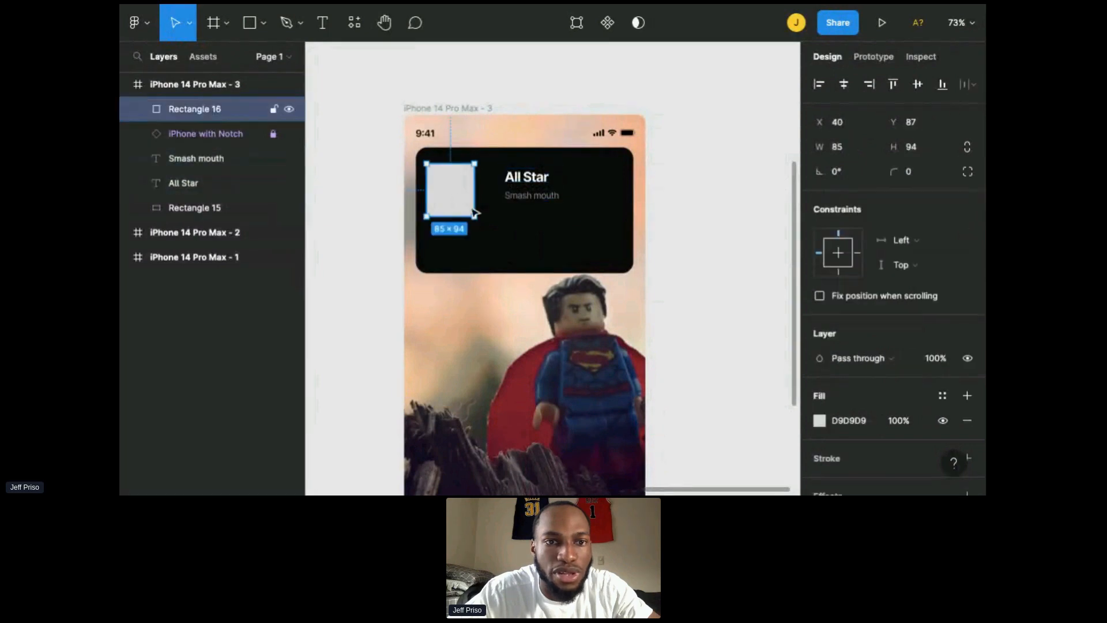
{"action": "left_click_drag", "start_coordinate": [475, 216], "coordinate": [462, 191]}
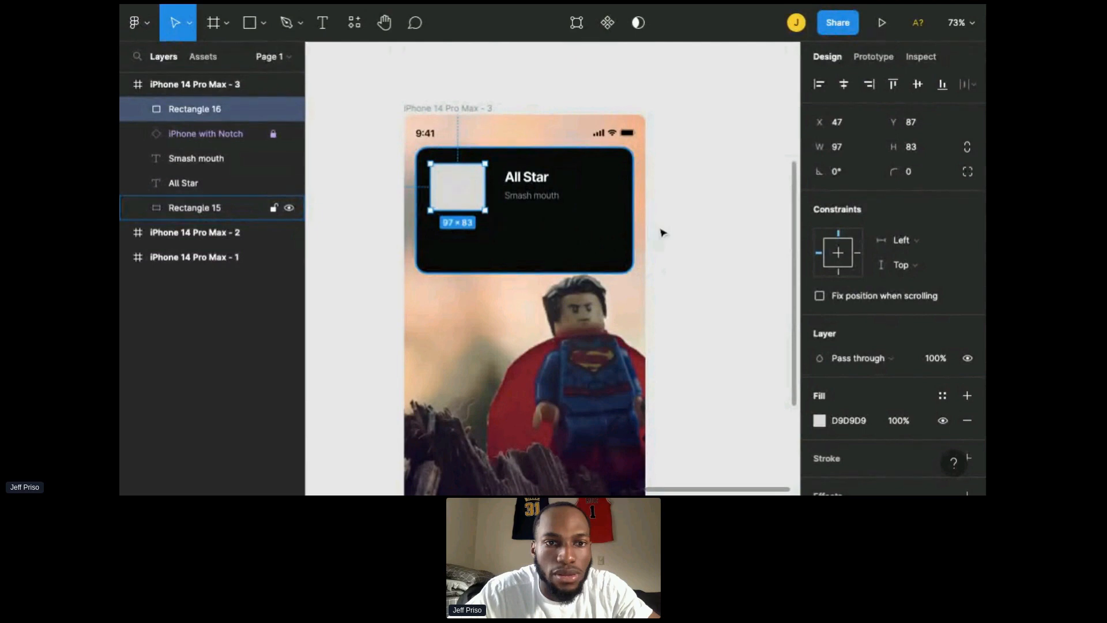
{"action": "left_click_drag", "start_coordinate": [485, 211], "coordinate": [475, 200]}
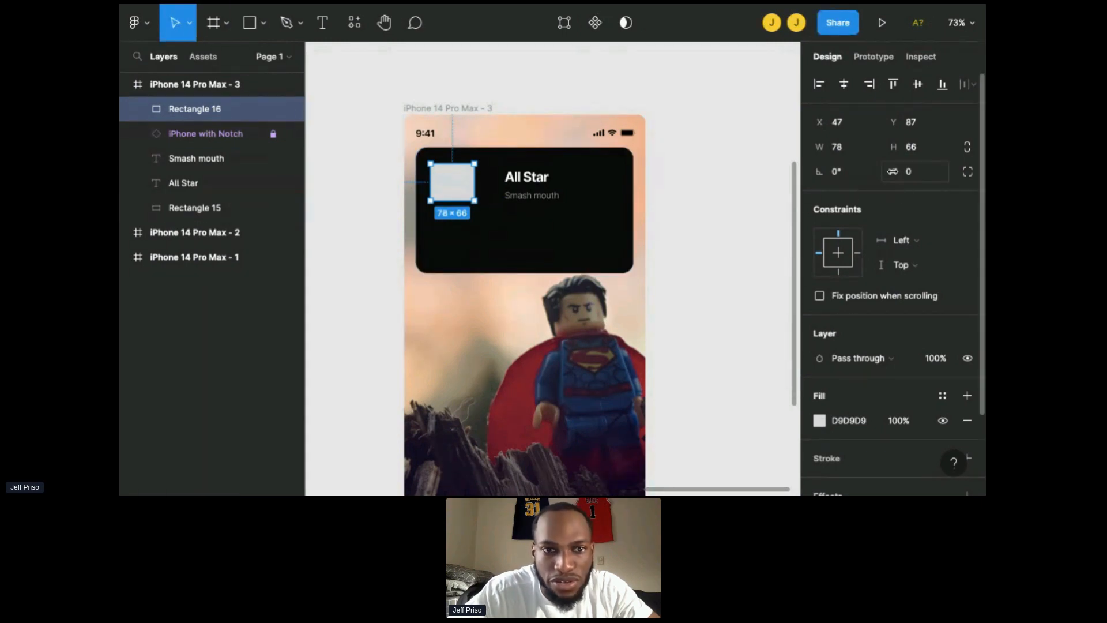
{"action": "left_click", "coordinate": [917, 171]}
{"action": "type", "text": "4"}
{"action": "left_click_drag", "start_coordinate": [953, 172], "coordinate": [151, 177]}
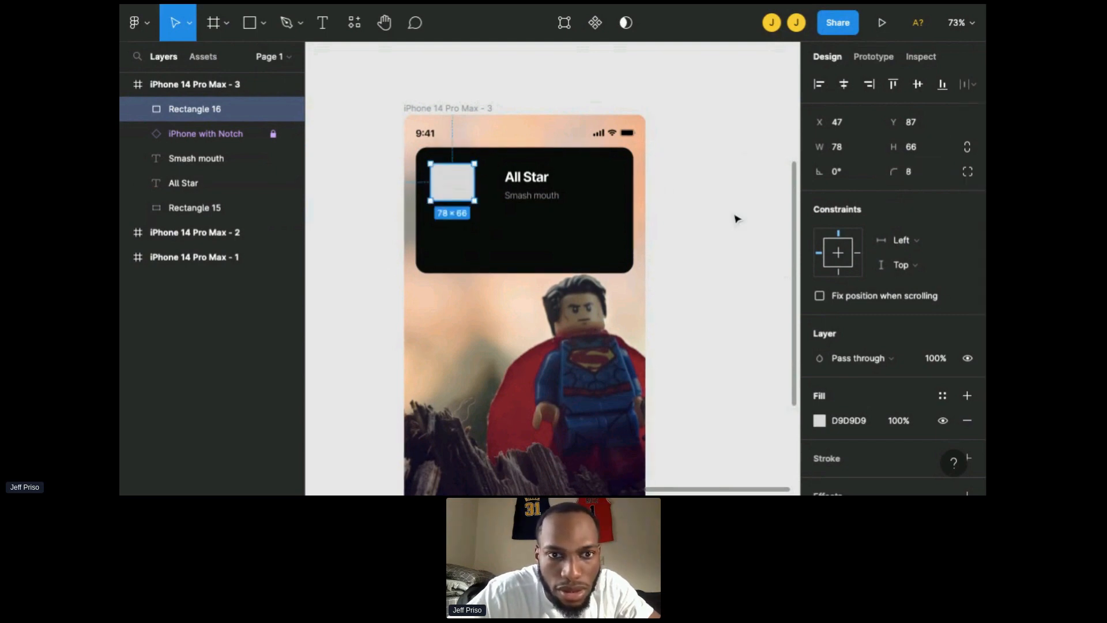
{"action": "key", "text": "Escape"}
Step: Move the placeholder rectangle toward the panel's top-left corner, at about X 38, Y 78
{"action": "left_click", "coordinate": [450, 189]}
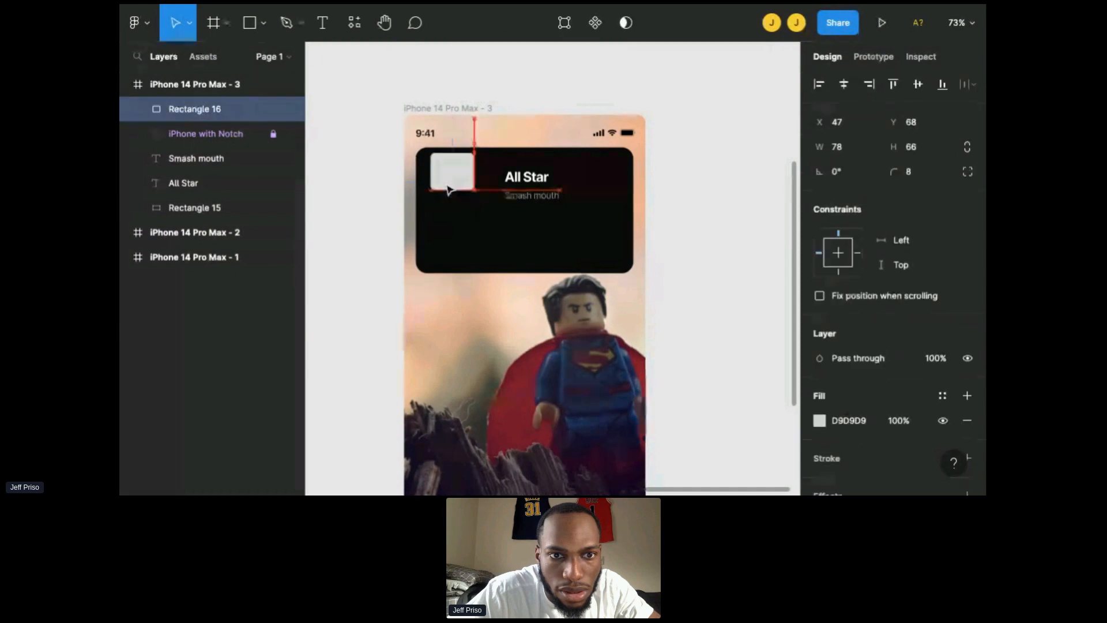
{"action": "key", "text": "Left"}
{"action": "key", "text": "Left"}
{"action": "key", "text": "Left"}
{"action": "key", "text": "Left"}
{"action": "key", "text": "Left"}
{"action": "key", "text": "Left"}
{"action": "key", "text": "Left"}
{"action": "key", "text": "Left"}
{"action": "key", "text": "Left"}
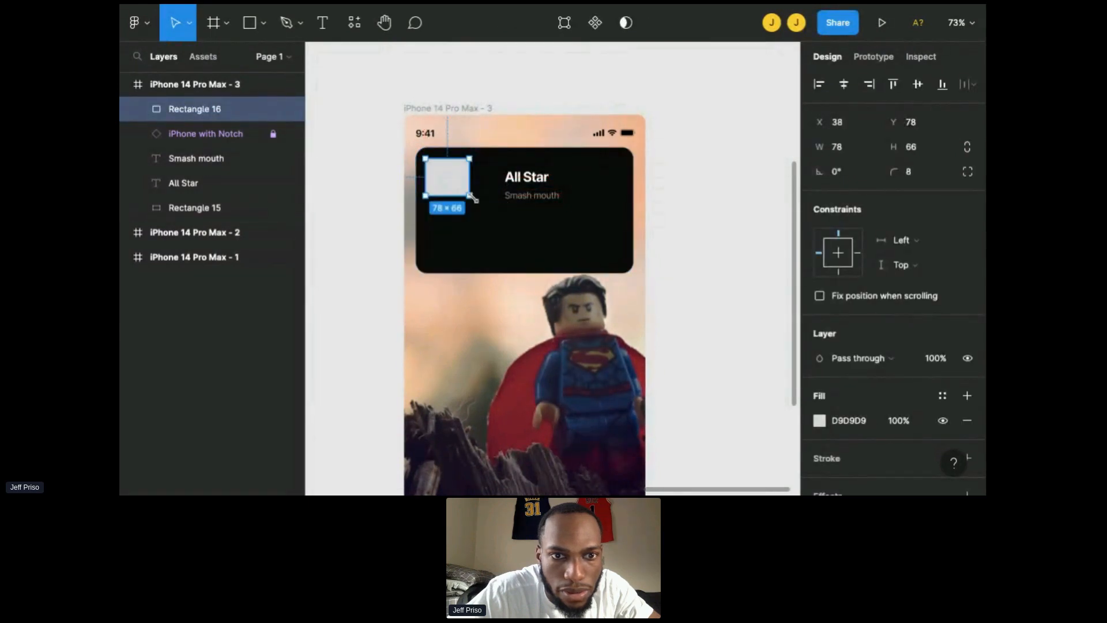
Step: Set the placeholder rectangle's width and height to 90 × 90
{"action": "left_click_drag", "start_coordinate": [473, 198], "coordinate": [475, 201]}
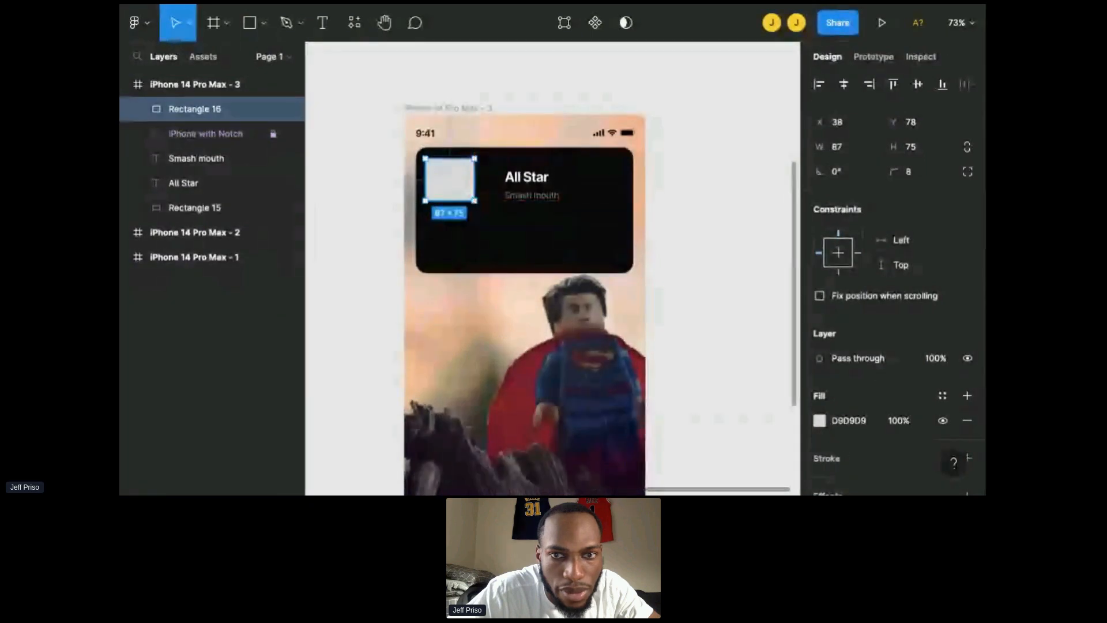
{"action": "left_click", "coordinate": [843, 151]}
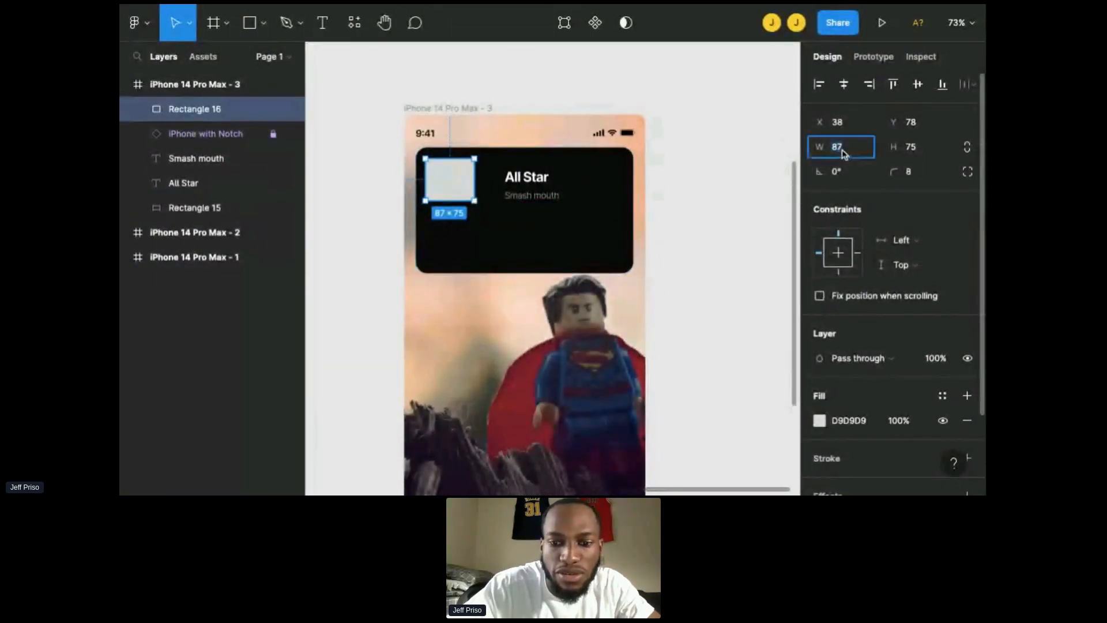
{"action": "type", "text": "90"}
{"action": "key", "text": "Tab"}
{"action": "type", "text": "90"}
{"action": "key", "text": "Return"}
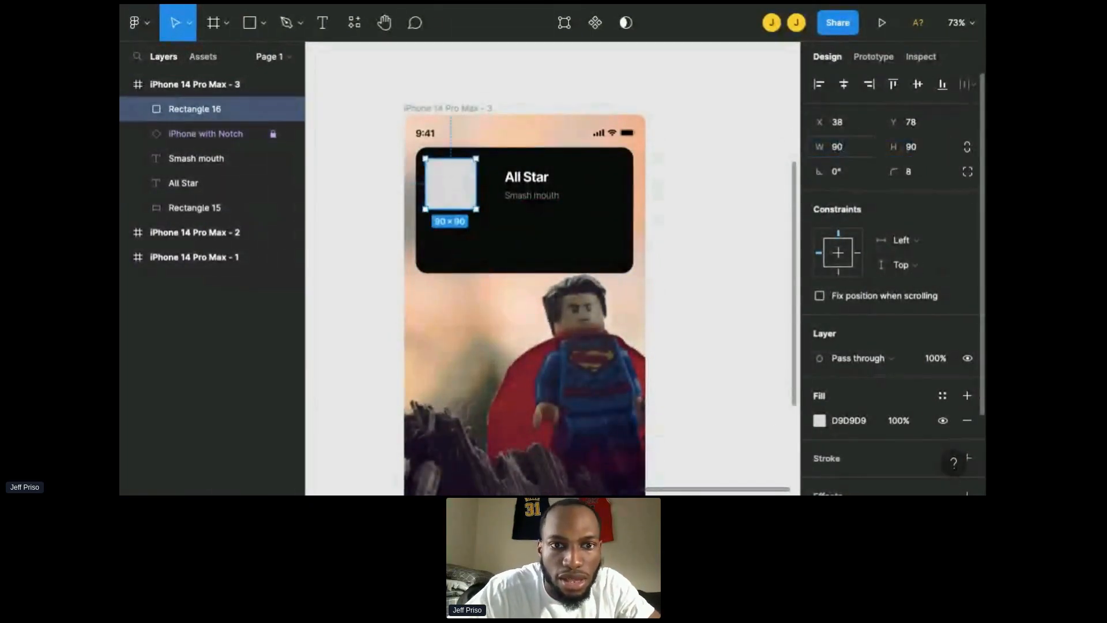
Step: Select both the All Star and Smash mouth texts and shift them slightly left, closer to the placeholder
{"action": "left_click", "coordinate": [537, 184]}
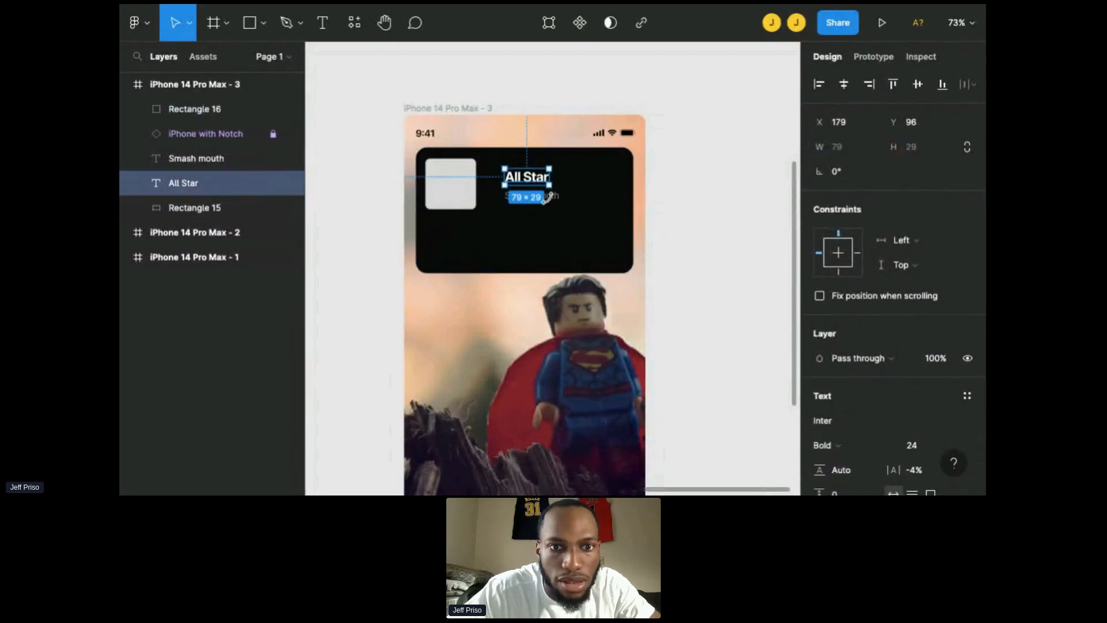
{"action": "left_click", "coordinate": [555, 196], "text": "shift"}
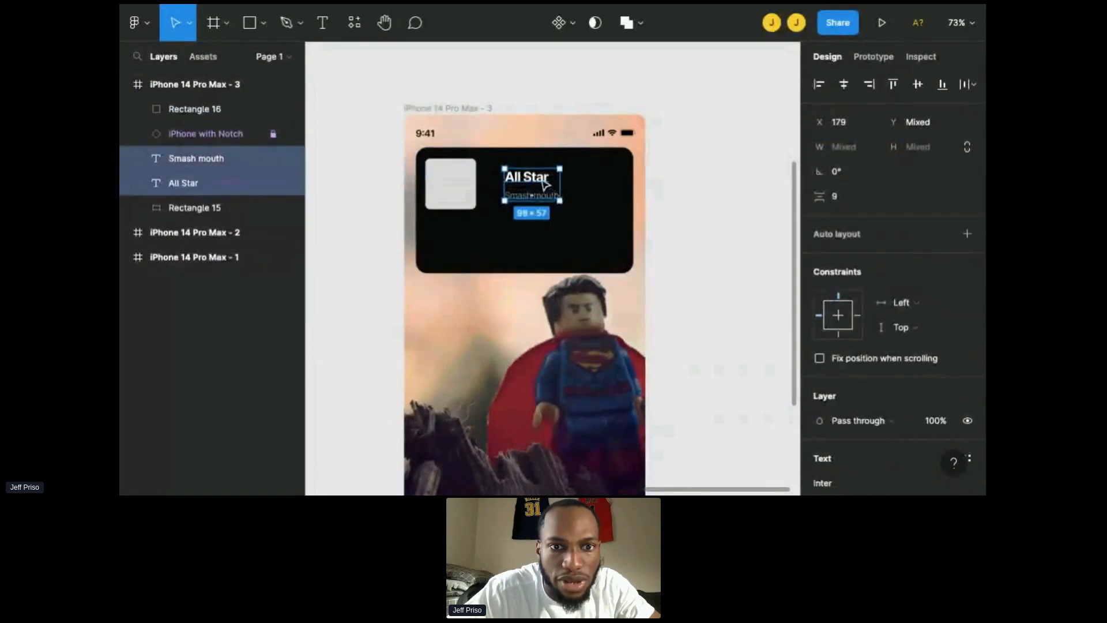
{"action": "left_click_drag", "start_coordinate": [547, 186], "coordinate": [545, 186]}
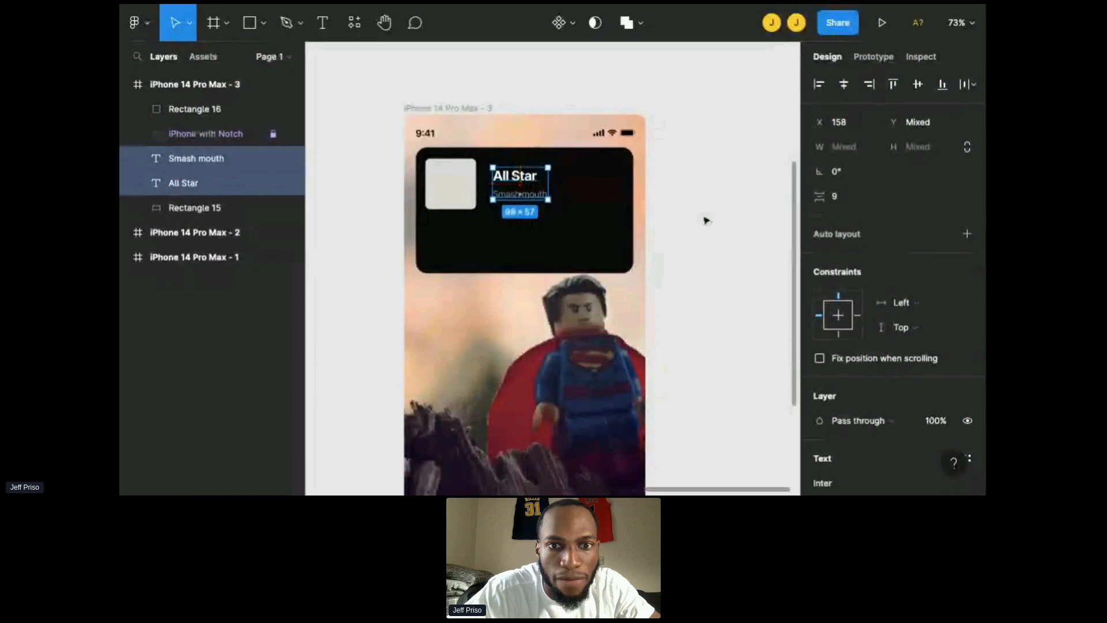
{"action": "left_click", "coordinate": [704, 218]}
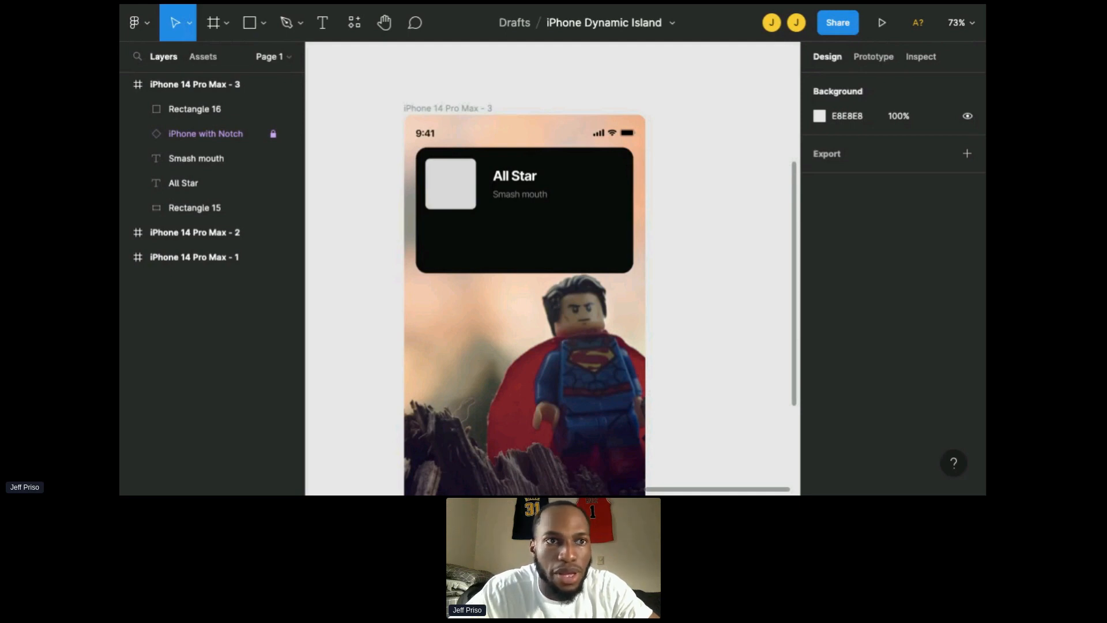
Step: Paste the Smash Mouth album cover image into the placeholder rectangle as its fill
{"action": "left_click", "coordinate": [446, 195]}
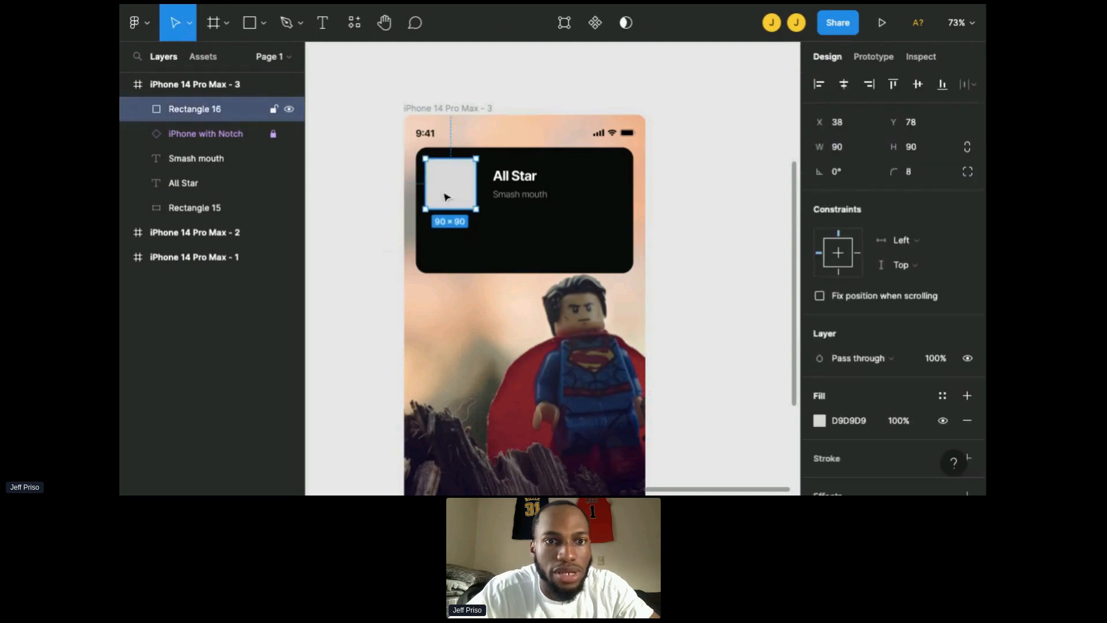
{"action": "key", "text": "ctrl+v"}
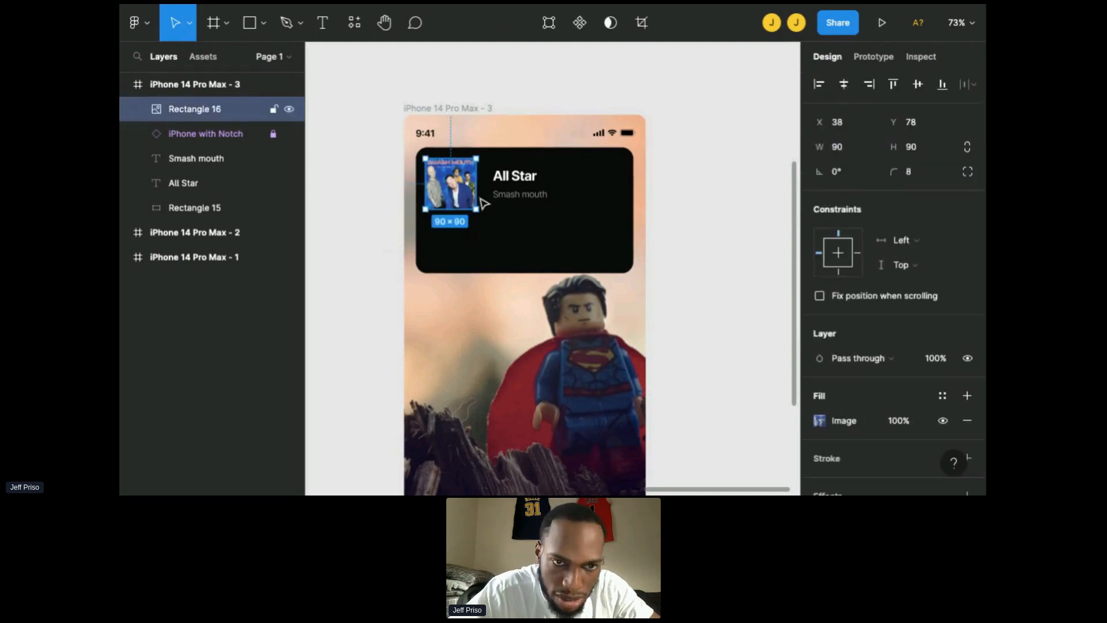
{"action": "scroll", "coordinate": [465, 192], "scroll_direction": "up", "scroll_amount": 5, "text": "ctrl"}
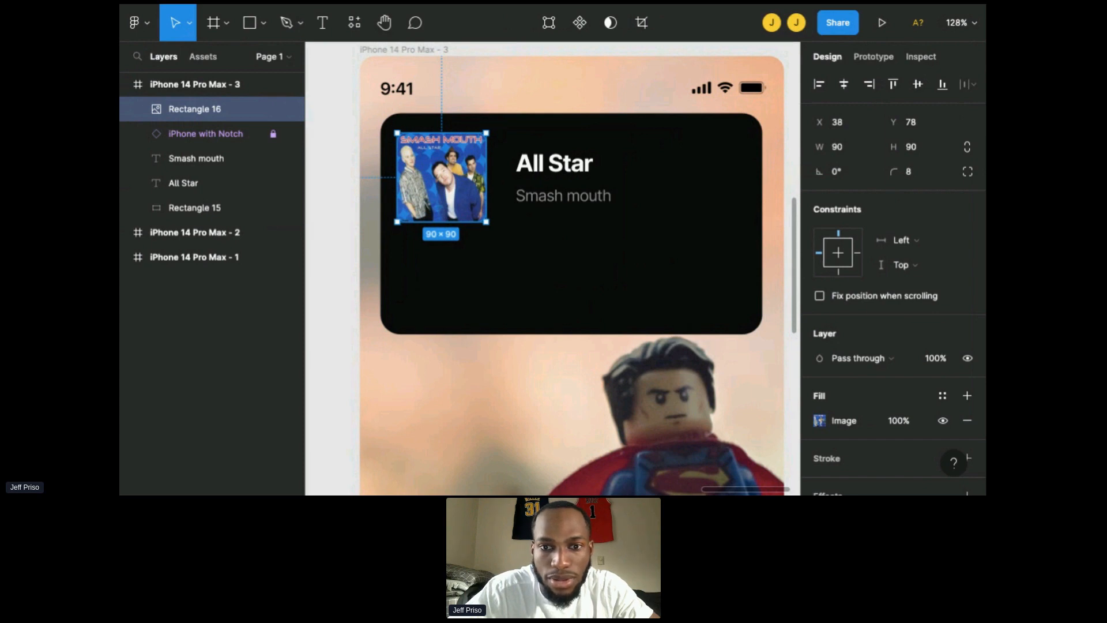
Step: Paste the purple sound-wave icon group and place it in the black panel's top-right corner
{"action": "left_click", "coordinate": [576, 266]}
{"action": "scroll", "coordinate": [577, 266], "scroll_direction": "down", "scroll_amount": 3}
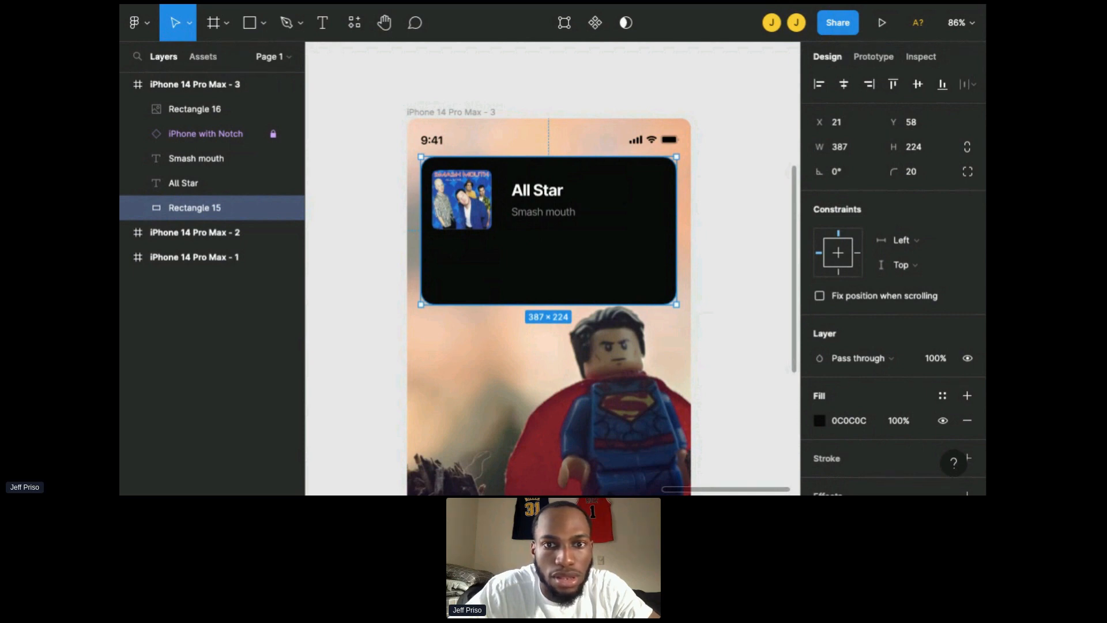
{"action": "left_click", "coordinate": [754, 224]}
{"action": "left_click", "coordinate": [648, 216]}
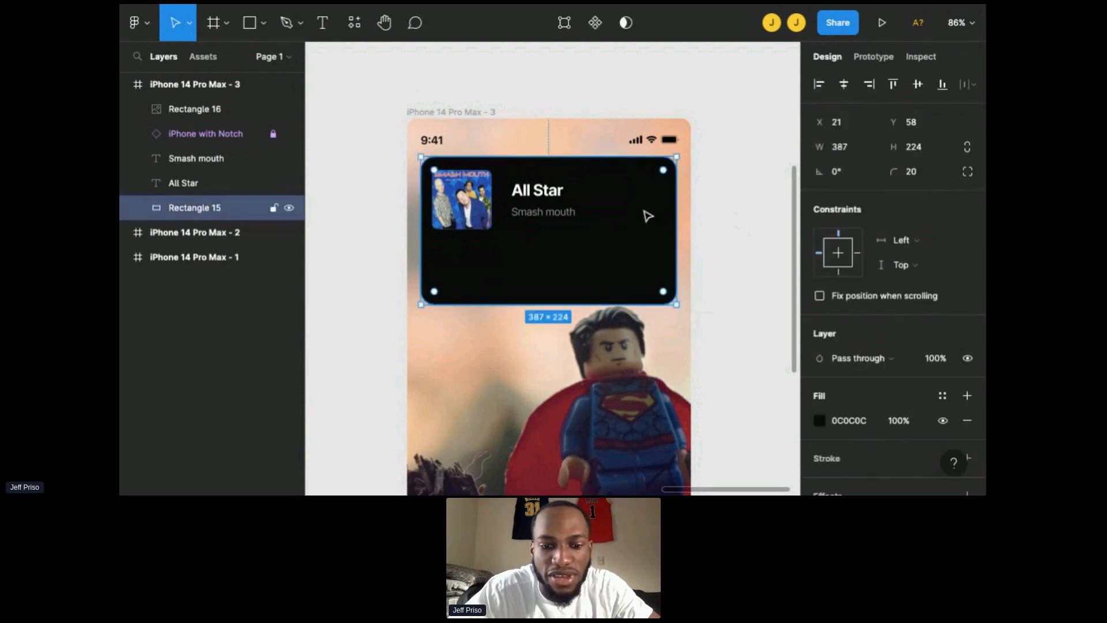
{"action": "key", "text": "ctrl+v"}
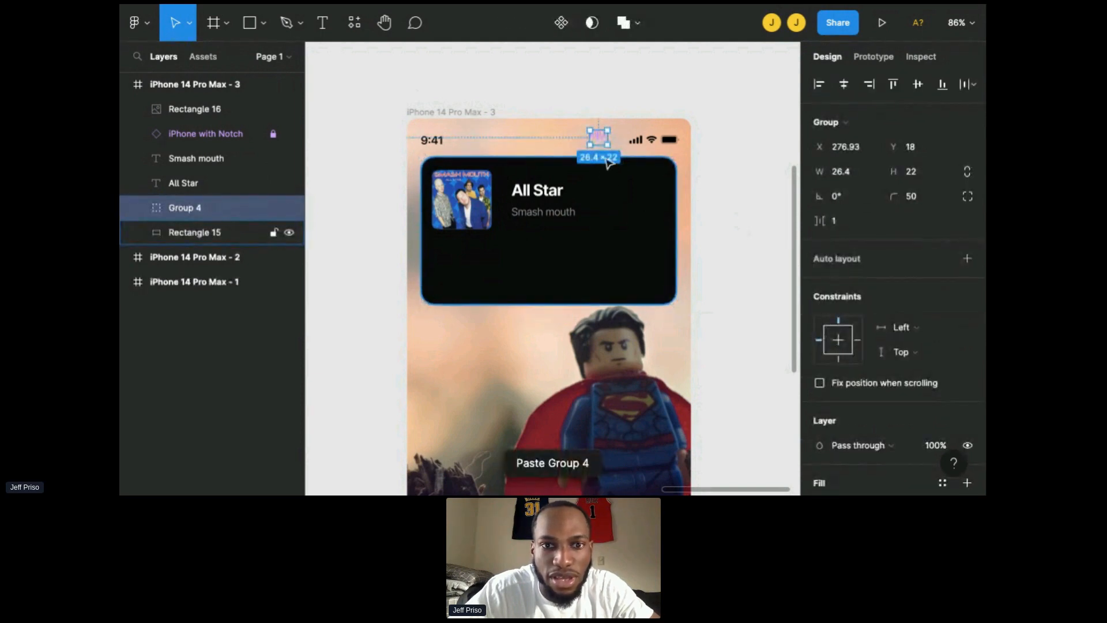
{"action": "left_click_drag", "start_coordinate": [601, 142], "coordinate": [644, 187]}
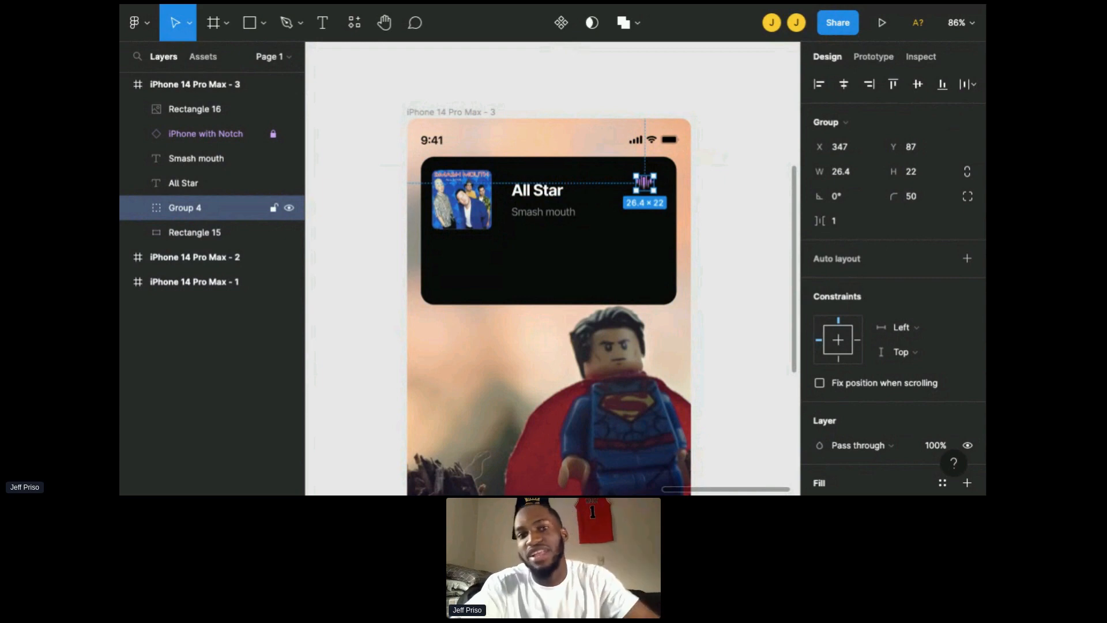
{"action": "left_click", "coordinate": [650, 235]}
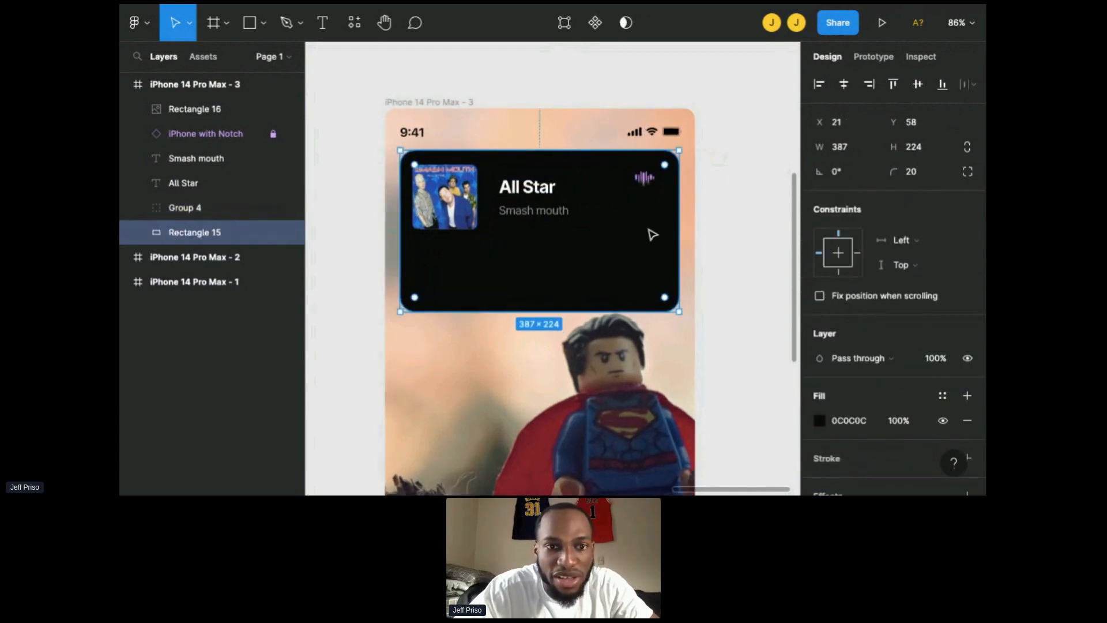
{"action": "left_click", "coordinate": [644, 142]}
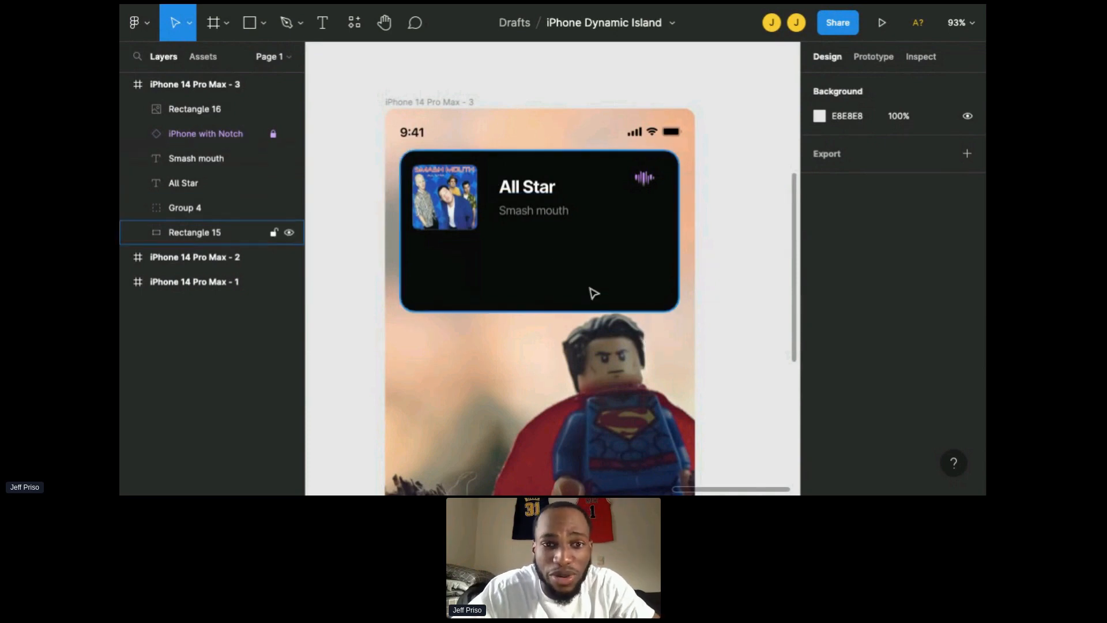
Step: Draw a thin bar about 338 × 12 across the panel below the album art, nudging it slightly up
{"action": "scroll", "coordinate": [570, 249], "scroll_direction": "down", "scroll_amount": 3}
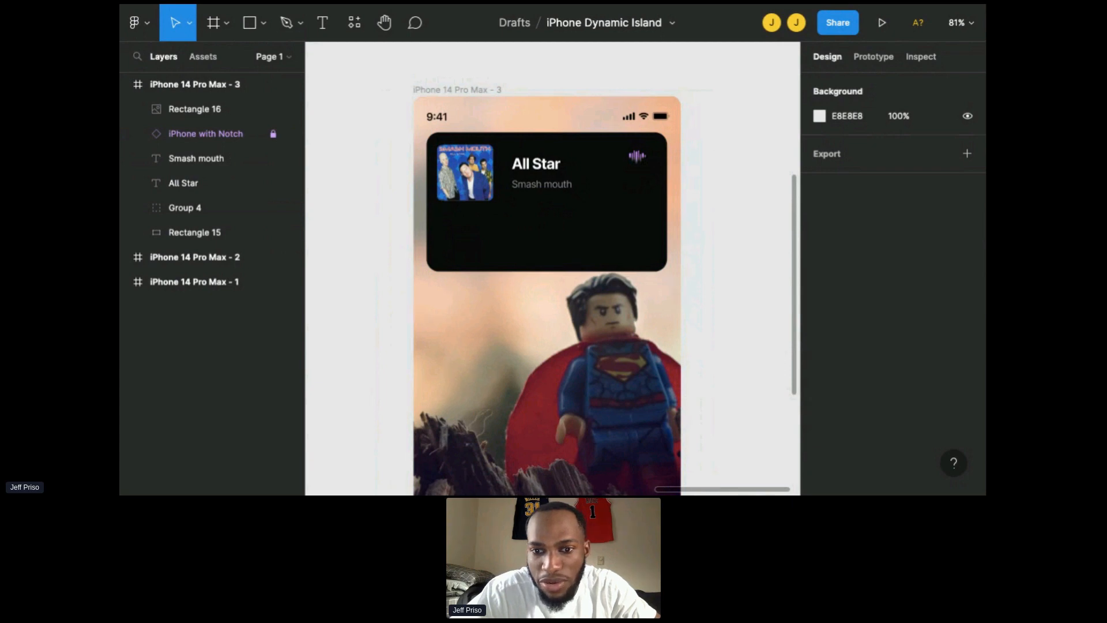
{"action": "scroll", "coordinate": [543, 289], "scroll_direction": "right", "scroll_amount": 1}
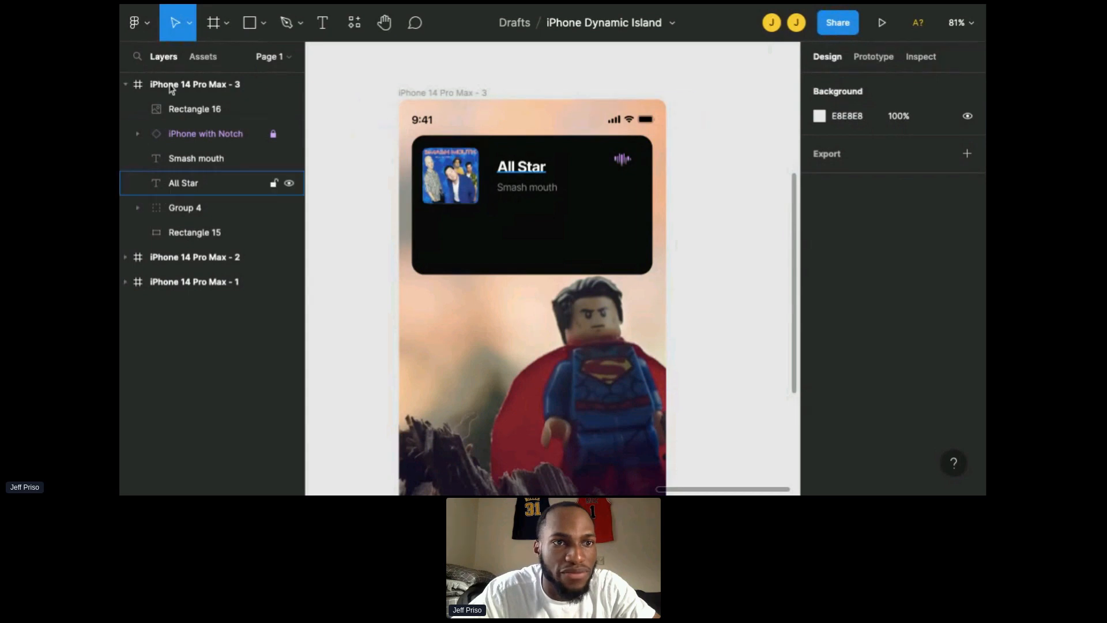
{"action": "left_click", "coordinate": [268, 34]}
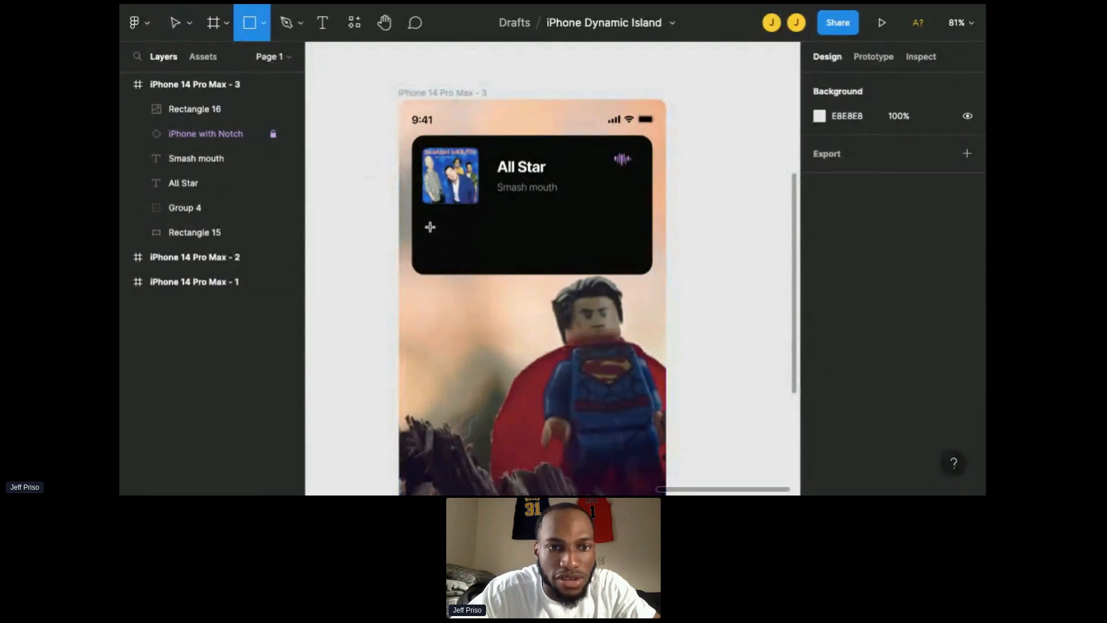
{"action": "mouse_move", "coordinate": [430, 227]}
{"action": "left_mouse_down"}
{"action": "mouse_move", "coordinate": [640, 233]}
{"action": "mouse_move", "coordinate": [599, 237]}
{"action": "left_mouse_up"}
{"action": "key", "text": "Up"}
{"action": "key", "text": "Up"}
{"action": "key", "text": "Up"}
{"action": "key", "text": "Up"}
{"action": "key", "text": "Up"}
{"action": "key", "text": "Up"}
{"action": "key", "text": "Up"}
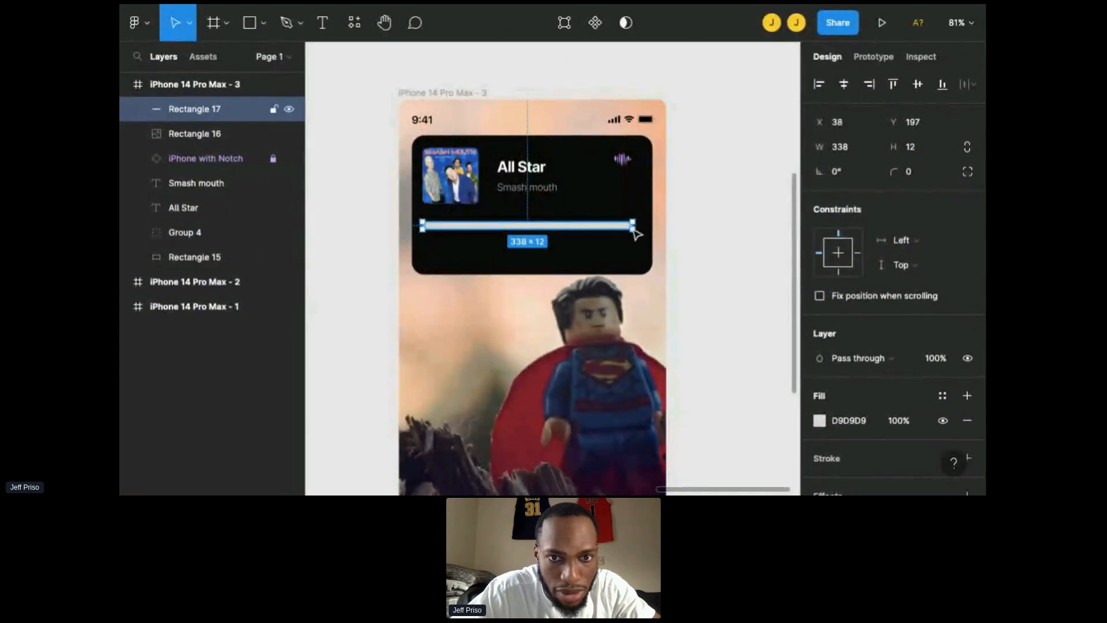
Step: Resize the progress bar to about 349 × 6 and round its corners to a radius of 25
{"action": "left_click_drag", "start_coordinate": [634, 227], "coordinate": [637, 225]}
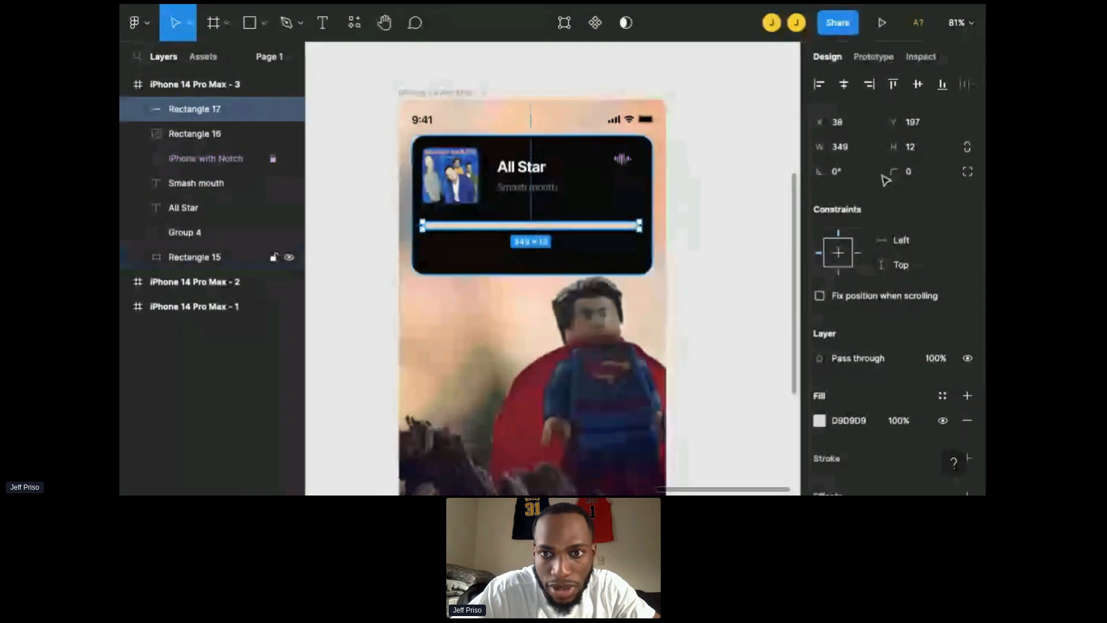
{"action": "left_click_drag", "start_coordinate": [896, 178], "coordinate": [411, 216]}
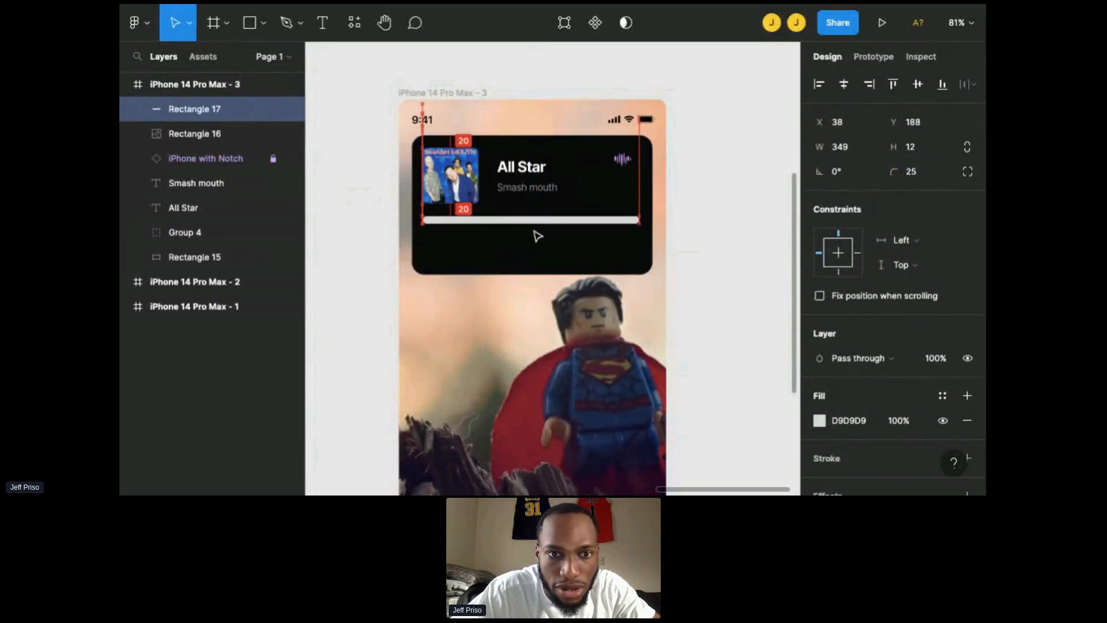
{"action": "scroll", "coordinate": [534, 229], "scroll_direction": "up", "scroll_amount": 5}
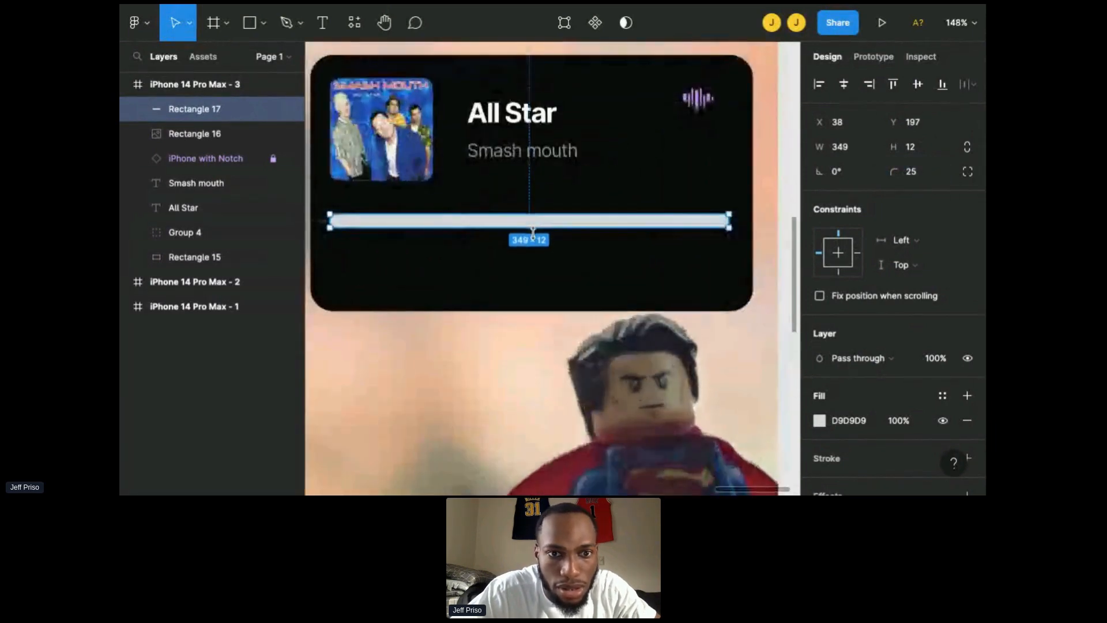
{"action": "left_click_drag", "start_coordinate": [536, 237], "coordinate": [535, 231]}
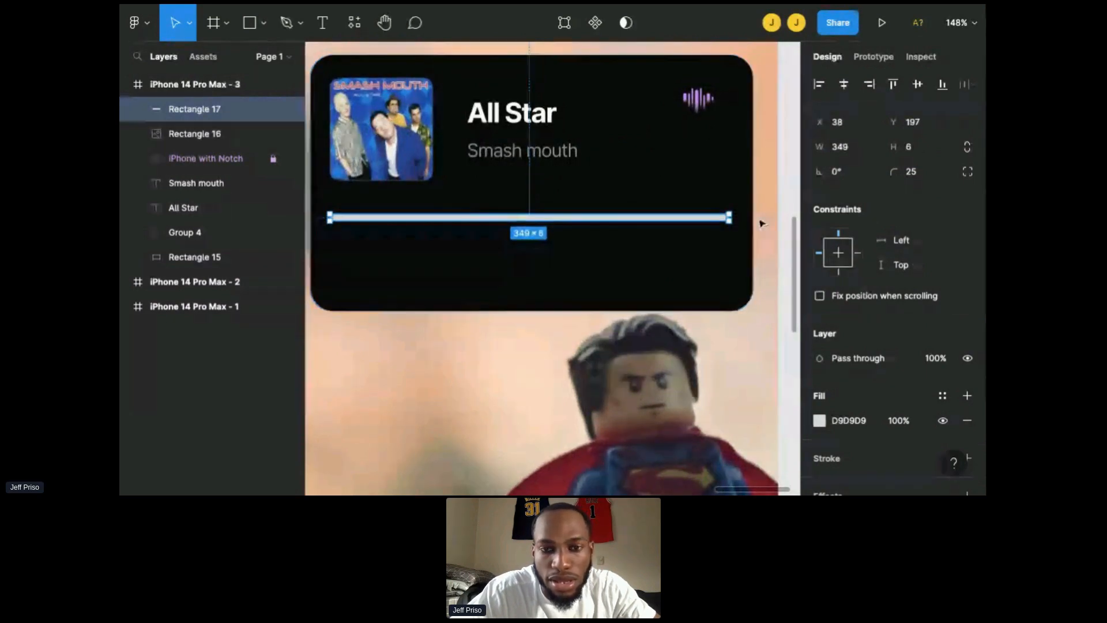
Step: Set the progress bar's fill opacity to 50%
{"action": "left_click", "coordinate": [899, 420]}
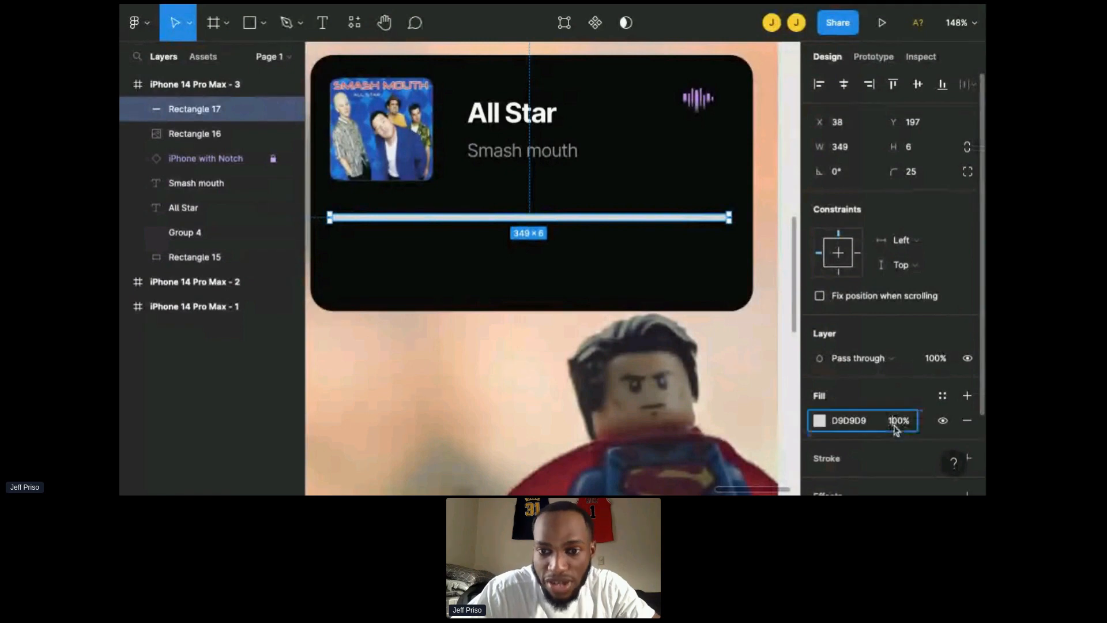
{"action": "type", "text": "50"}
{"action": "key", "text": "Return"}
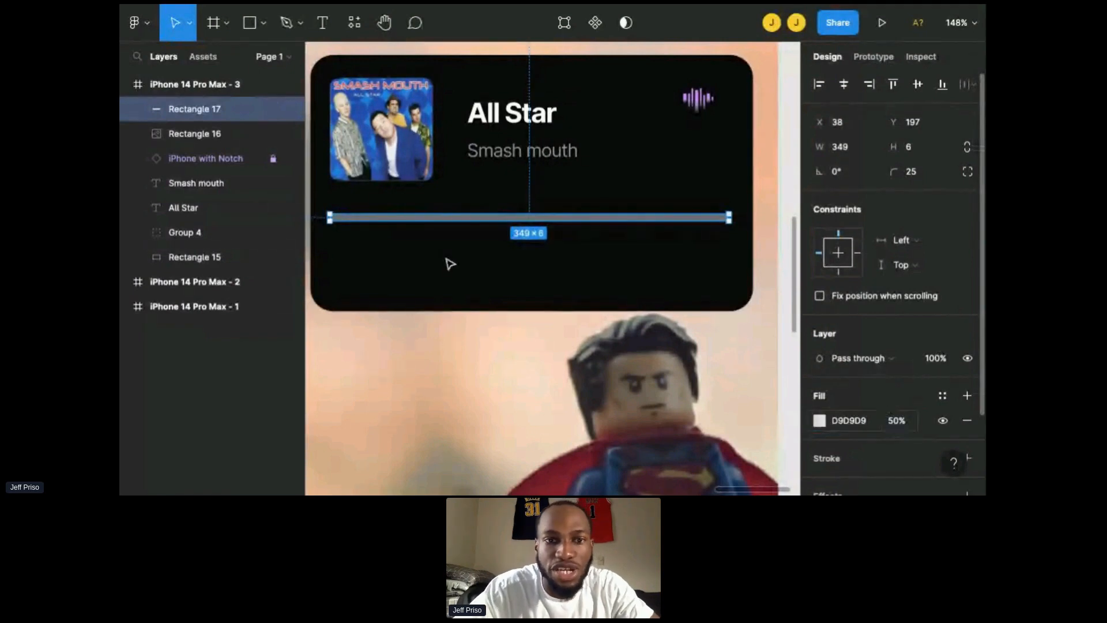
Step: Duplicate the progress bar and shorten the copy to about 199 wide from the left edge
{"action": "left_click", "coordinate": [652, 263]}
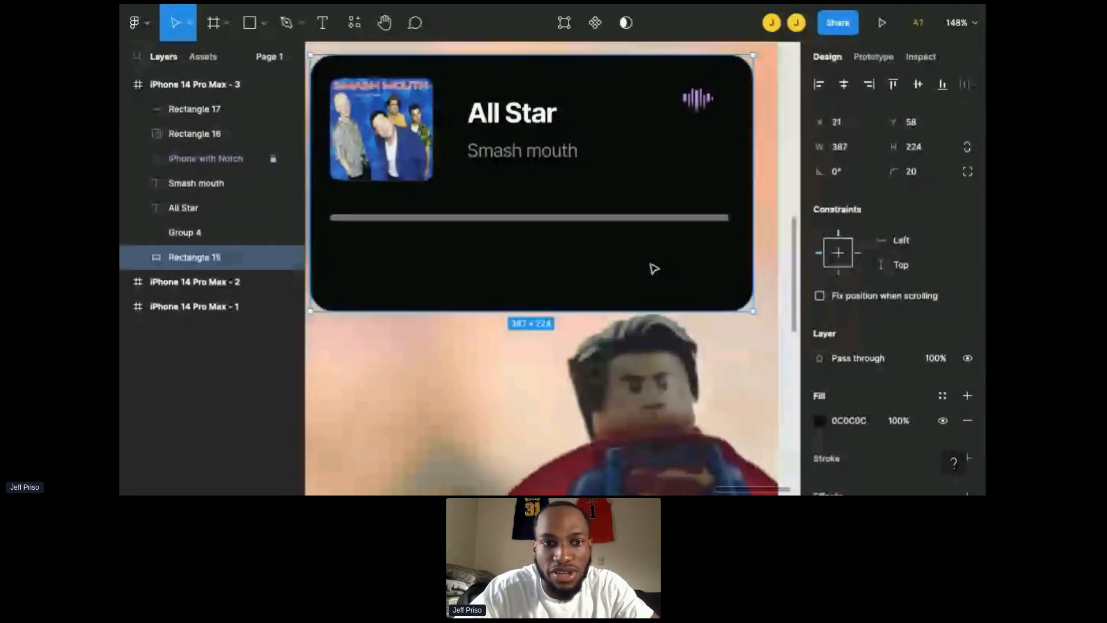
{"action": "left_click", "coordinate": [625, 218]}
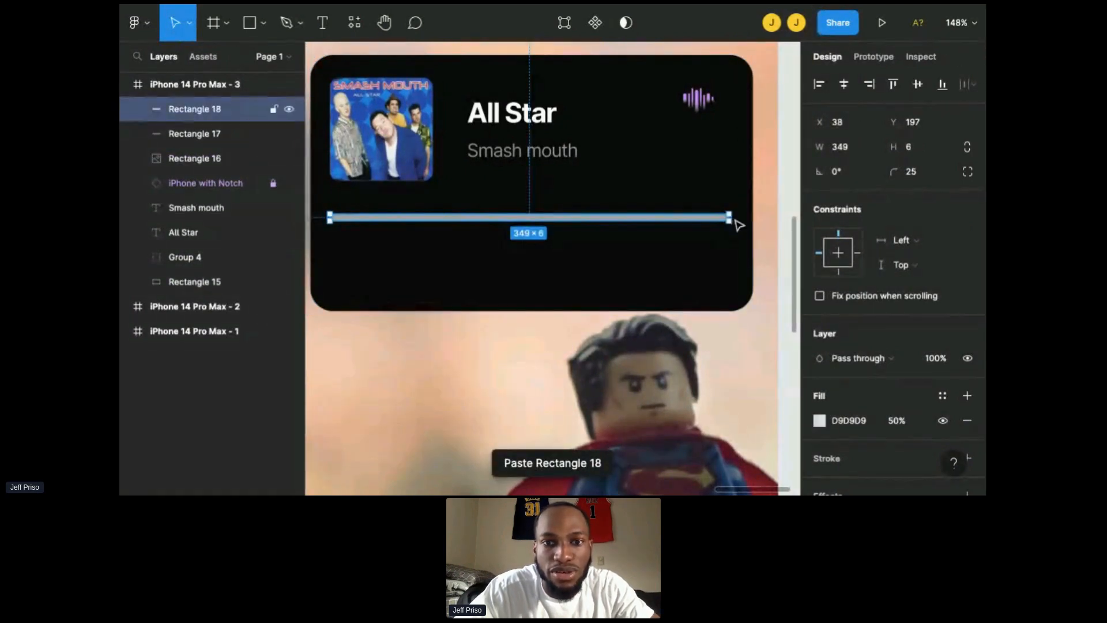
{"action": "left_click_drag", "start_coordinate": [729, 217], "coordinate": [557, 218]}
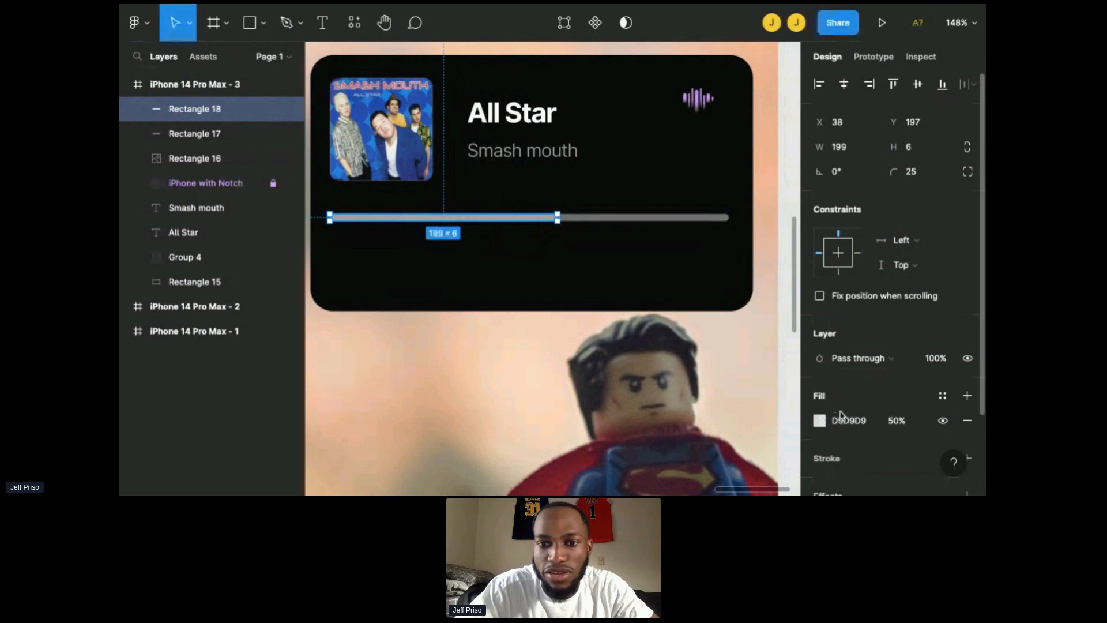
Step: Set the shorter bar's fill opacity to 100%, then shrink both progress bars to about 295 wide, centred in the panel
{"action": "type", "text": "100"}
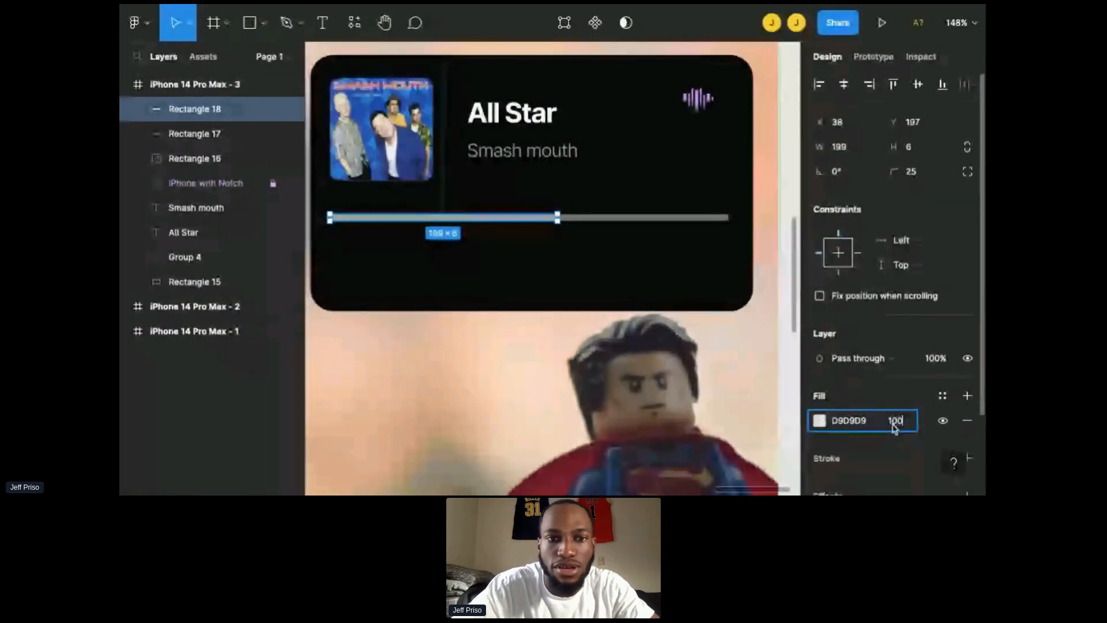
{"action": "key", "text": "Return"}
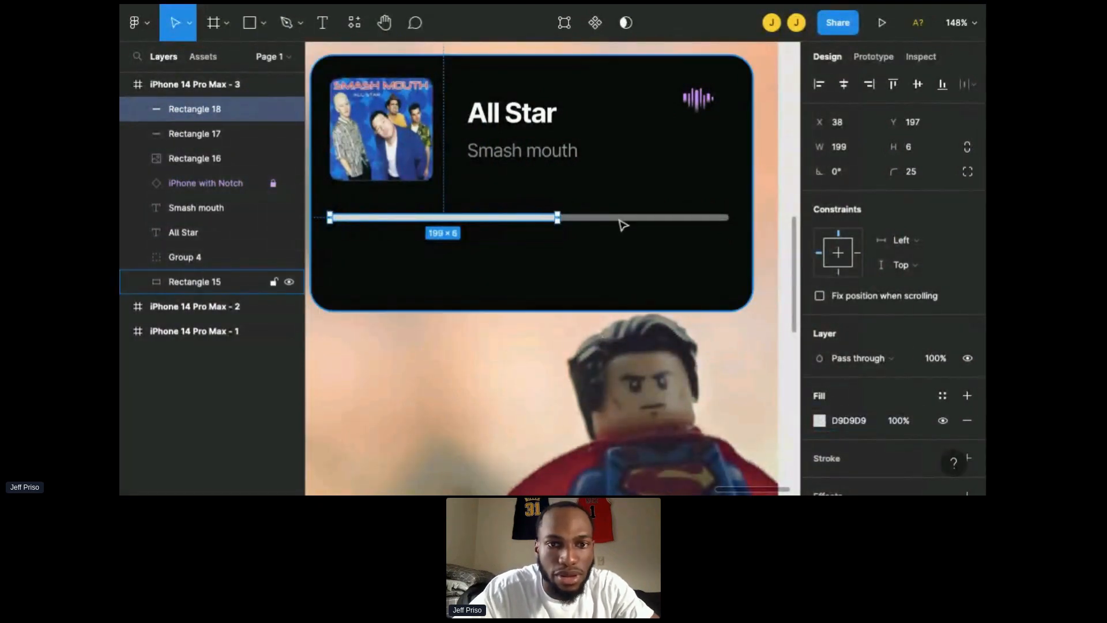
{"action": "left_click", "coordinate": [708, 220], "text": "shift"}
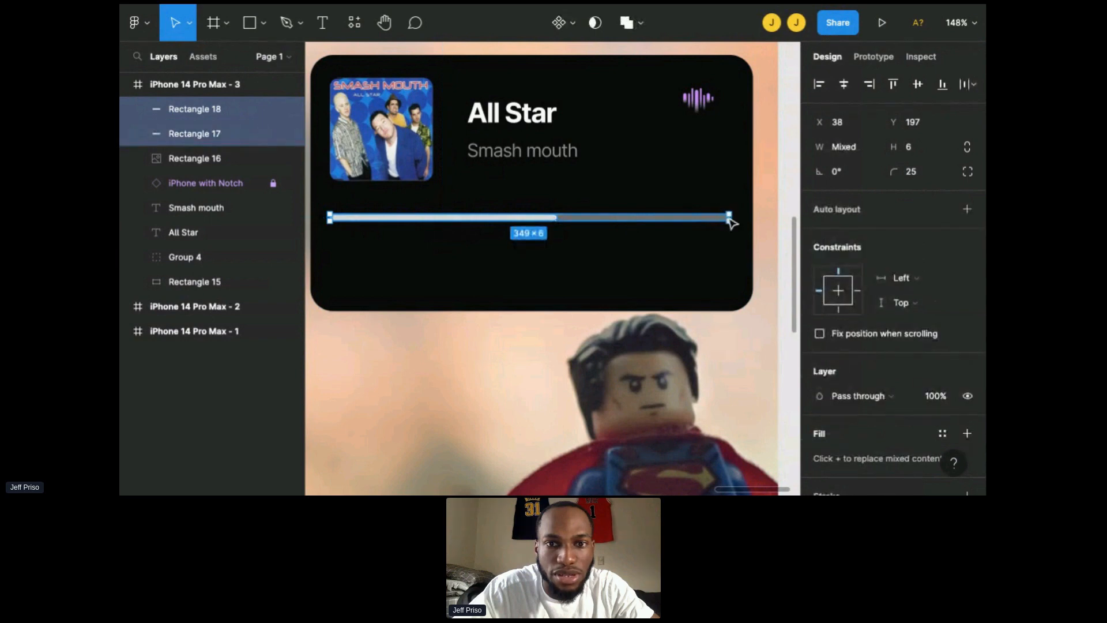
{"action": "left_click_drag", "start_coordinate": [734, 220], "coordinate": [658, 222]}
{"action": "left_click", "coordinate": [561, 173]}
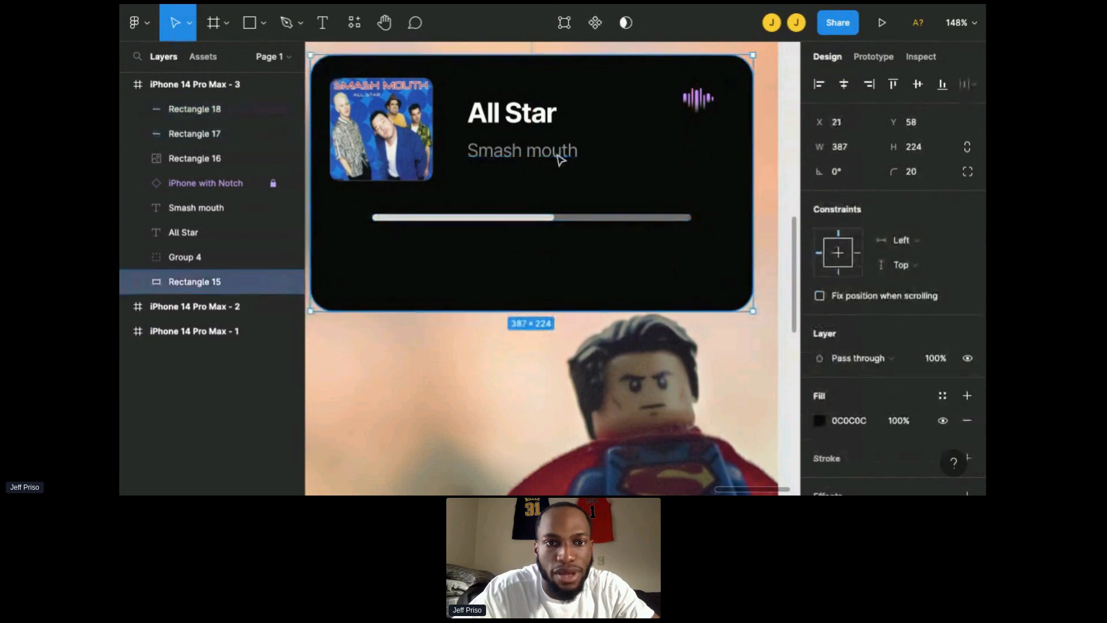
Step: Duplicate the artist text and move the copy below the progress bar's left end
{"action": "left_click", "coordinate": [561, 159]}
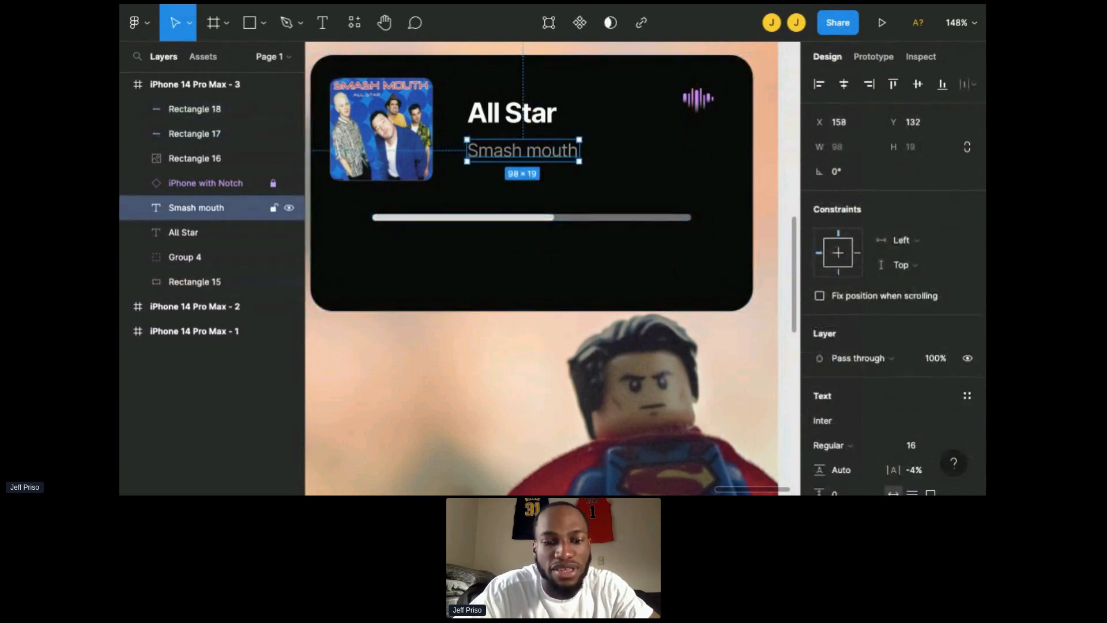
{"action": "key", "text": "ctrl+v"}
{"action": "left_click_drag", "start_coordinate": [561, 160], "coordinate": [467, 255]}
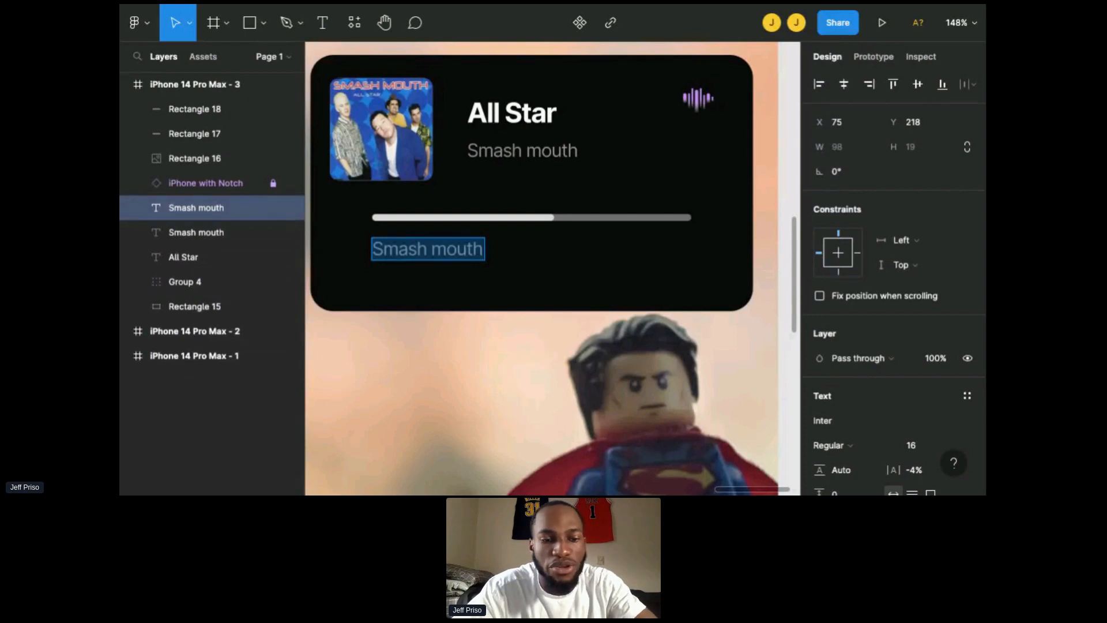
Step: Replace the copied text with the time 2:00
{"action": "type", "text": "3"}
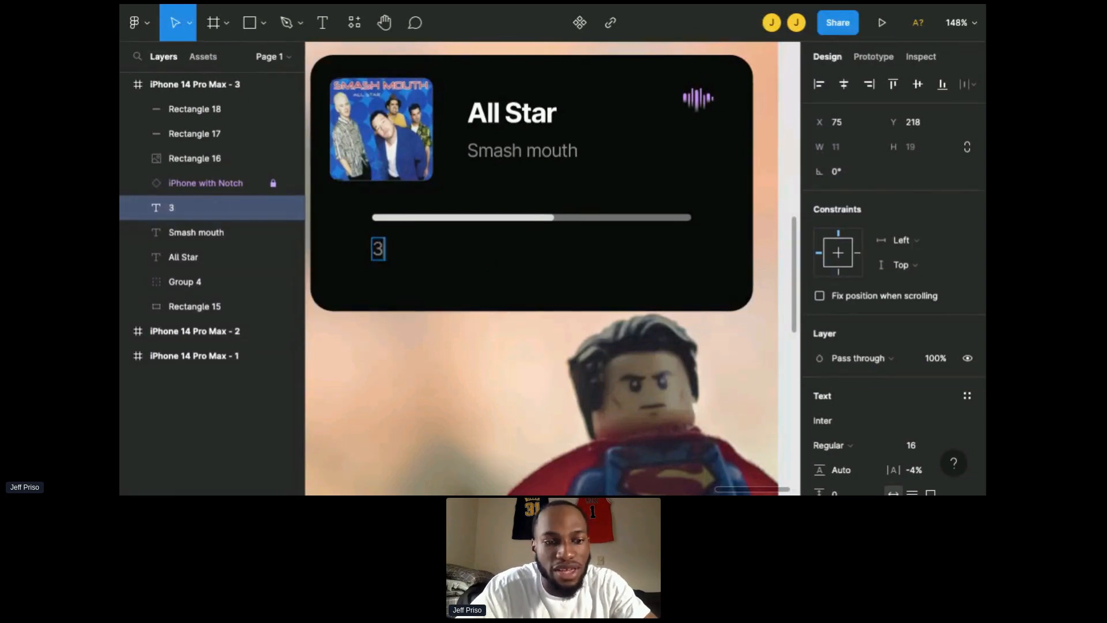
{"action": "type", "text": ":"}
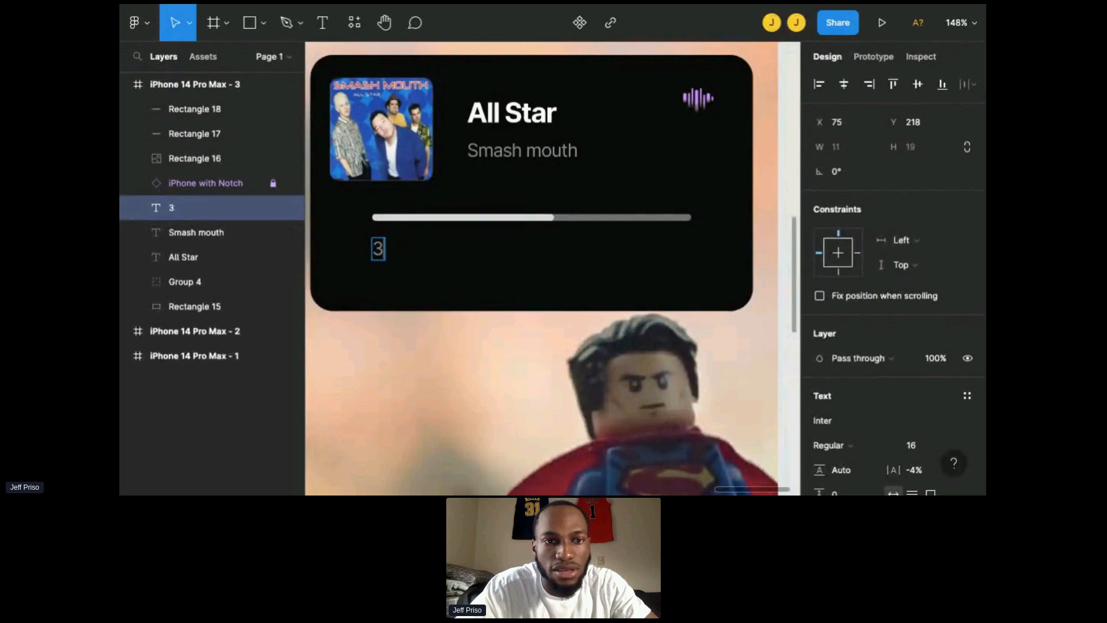
{"action": "key", "text": "BackSpace"}
{"action": "key", "text": "BackSpace"}
{"action": "type", "text": "1:"}
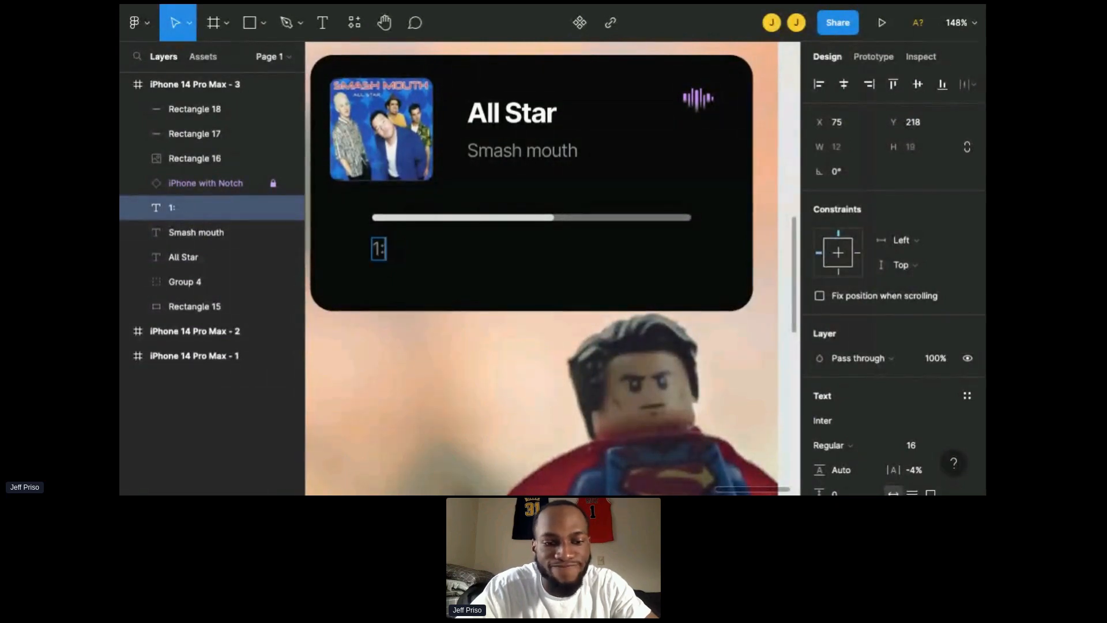
{"action": "type", "text": "5"}
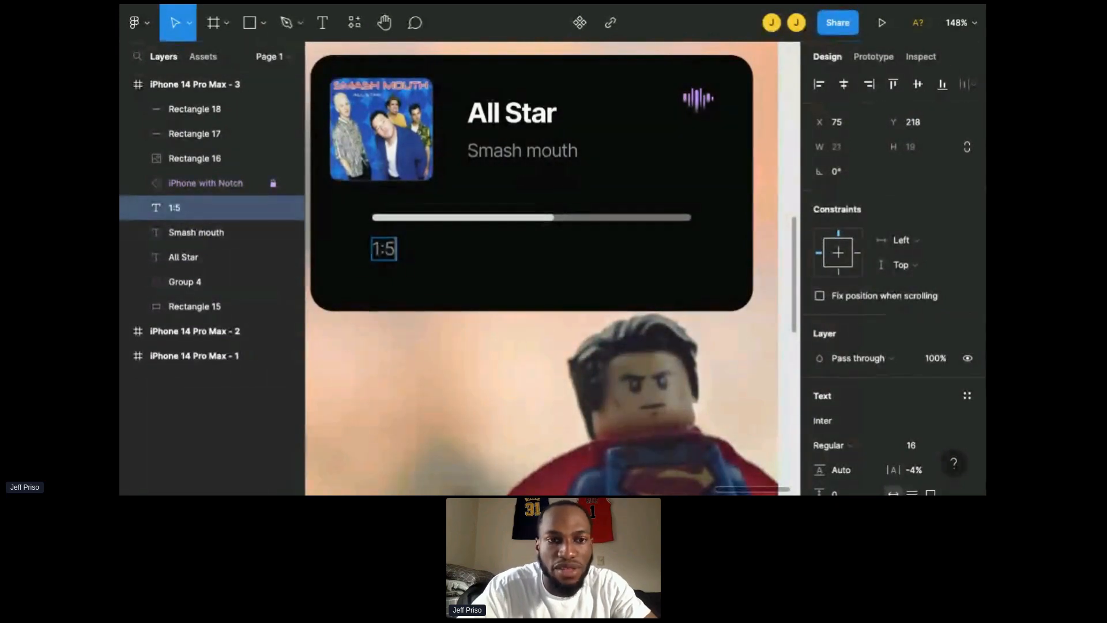
{"action": "type", "text": "0"}
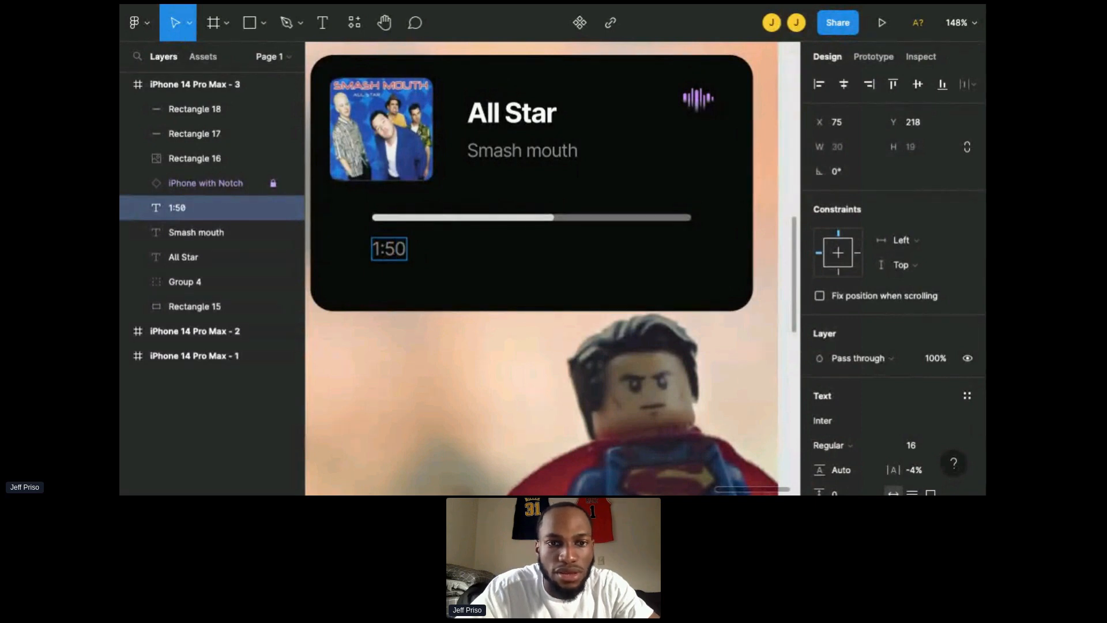
{"action": "key", "text": "BackSpace"}
{"action": "key", "text": "BackSpace"}
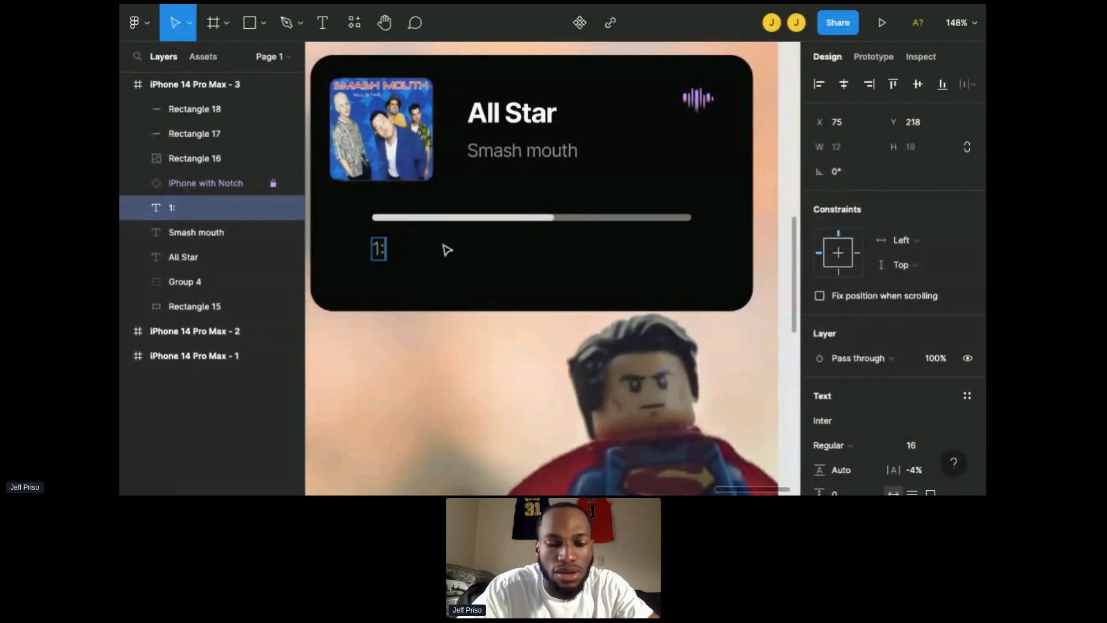
{"action": "key", "text": "BackSpace"}
{"action": "key", "text": "BackSpace"}
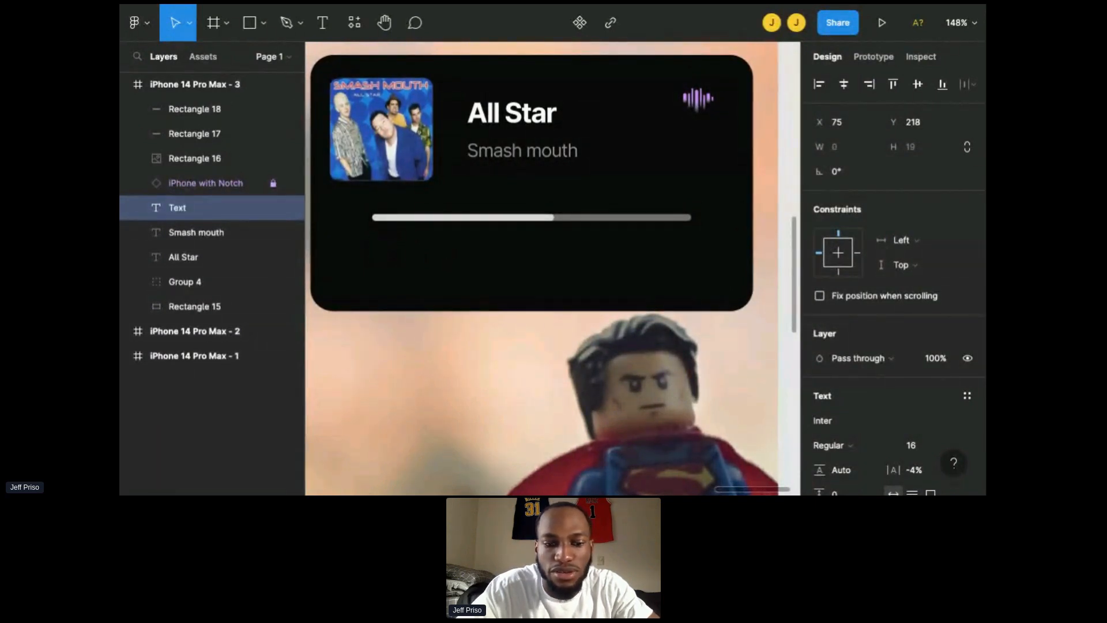
{"action": "type", "text": "2:"}
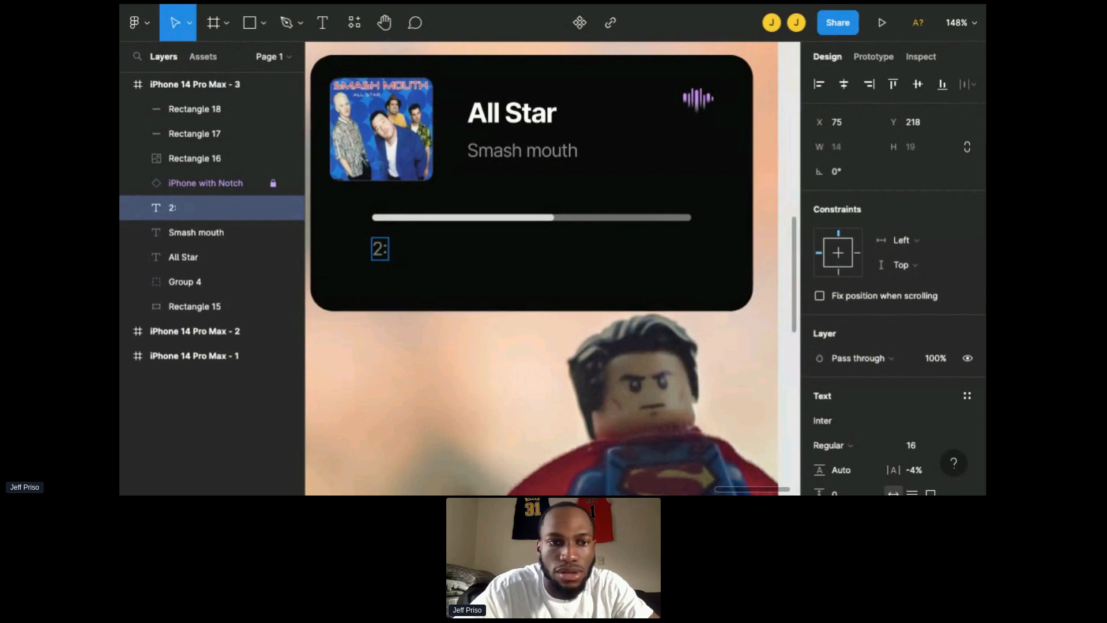
{"action": "type", "text": "00"}
{"action": "key", "text": "Escape"}
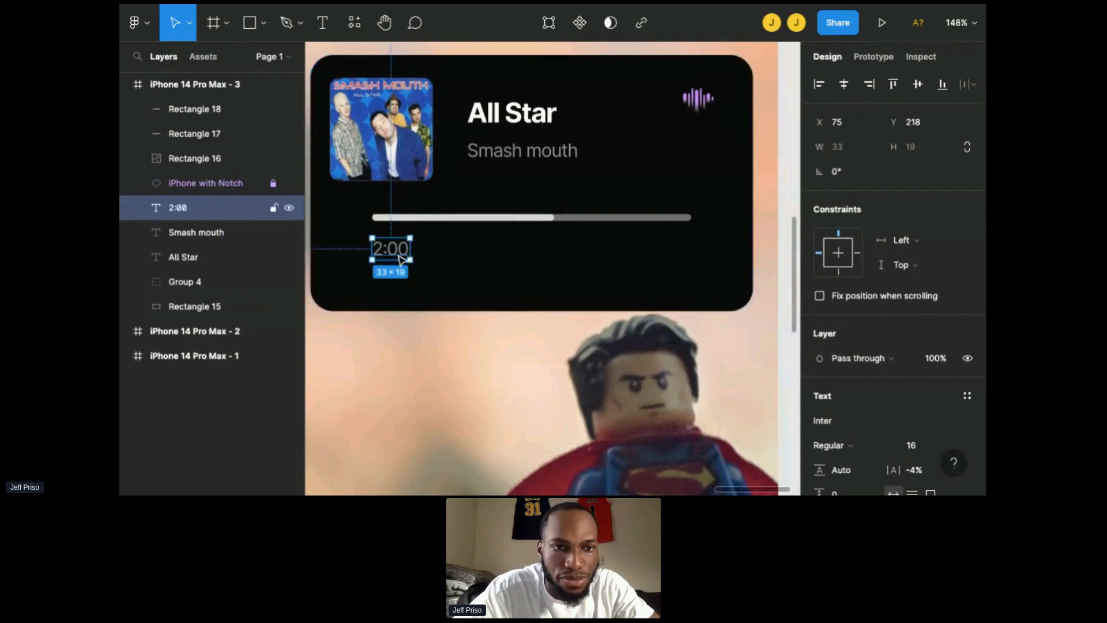
Step: Move the 2:00 label to the left end of the progress bar and set its font size to 14
{"action": "left_click_drag", "start_coordinate": [402, 260], "coordinate": [350, 228]}
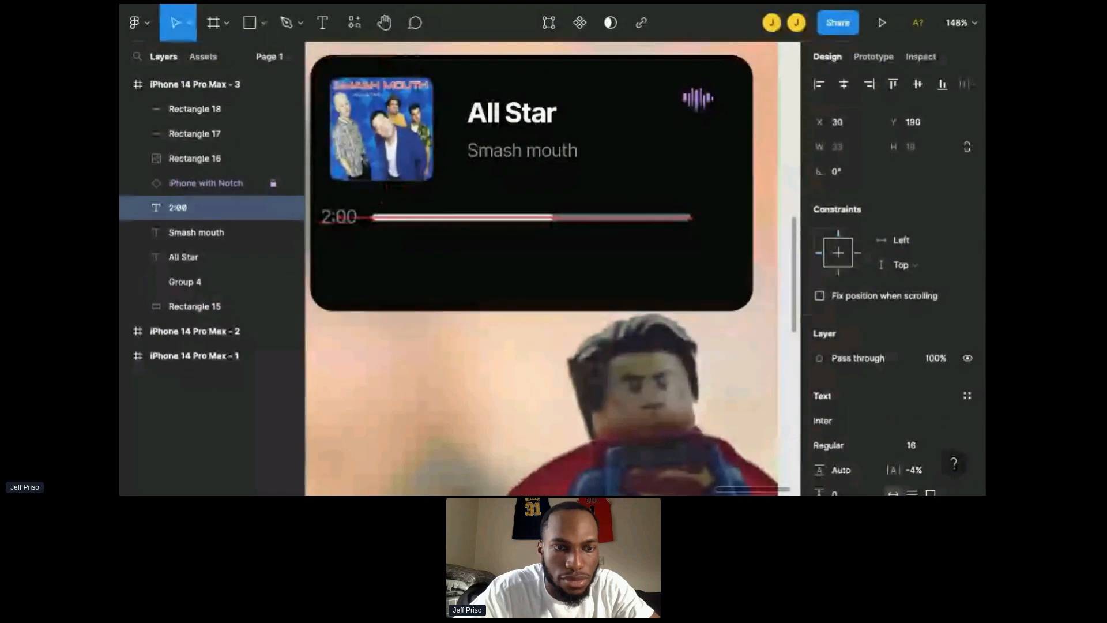
{"action": "key", "text": "Right"}
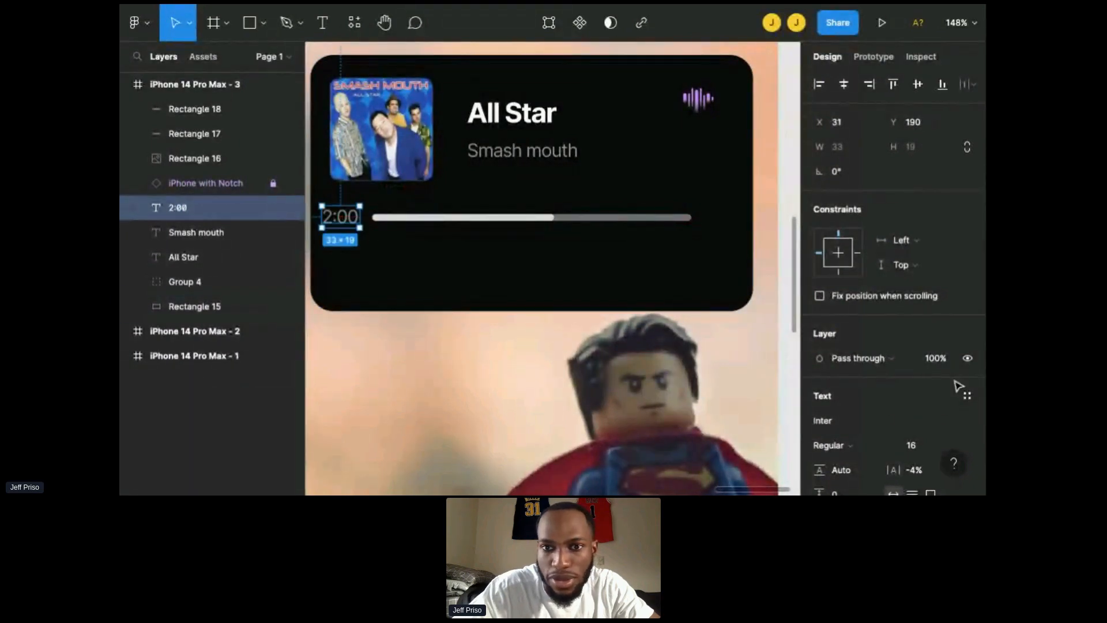
{"action": "scroll", "coordinate": [946, 358], "scroll_direction": "down", "scroll_amount": 3}
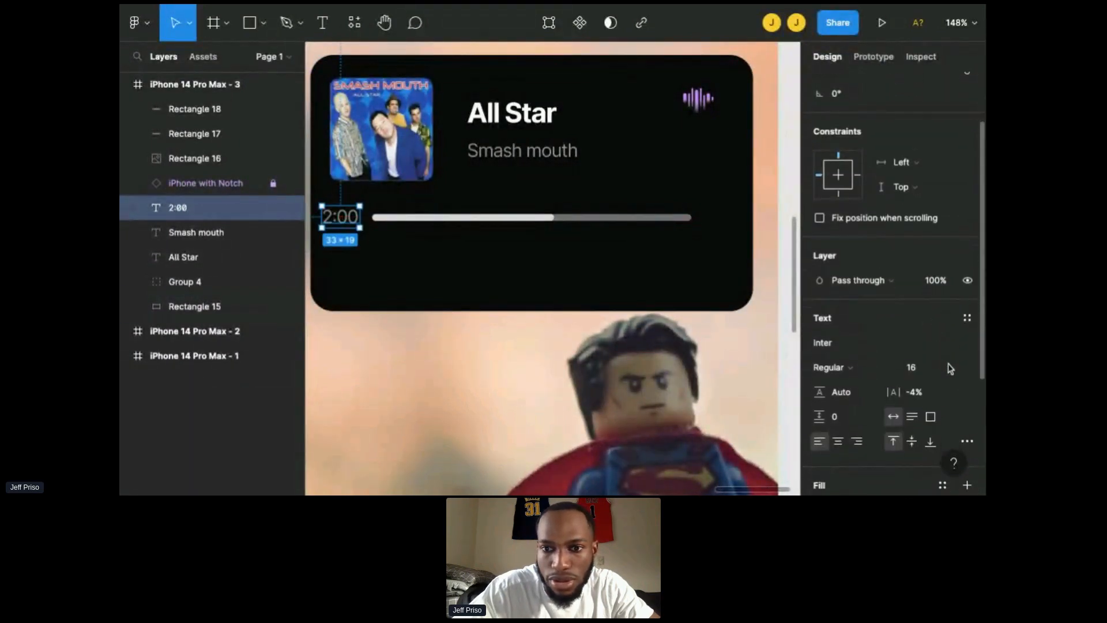
{"action": "left_click", "coordinate": [952, 369]}
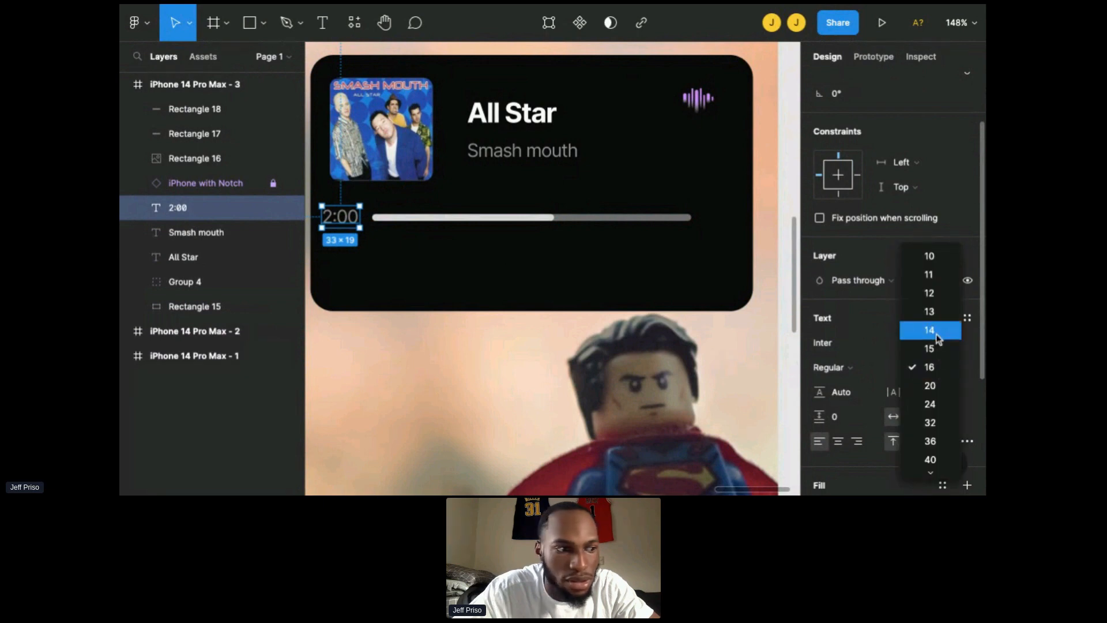
{"action": "left_click", "coordinate": [936, 336]}
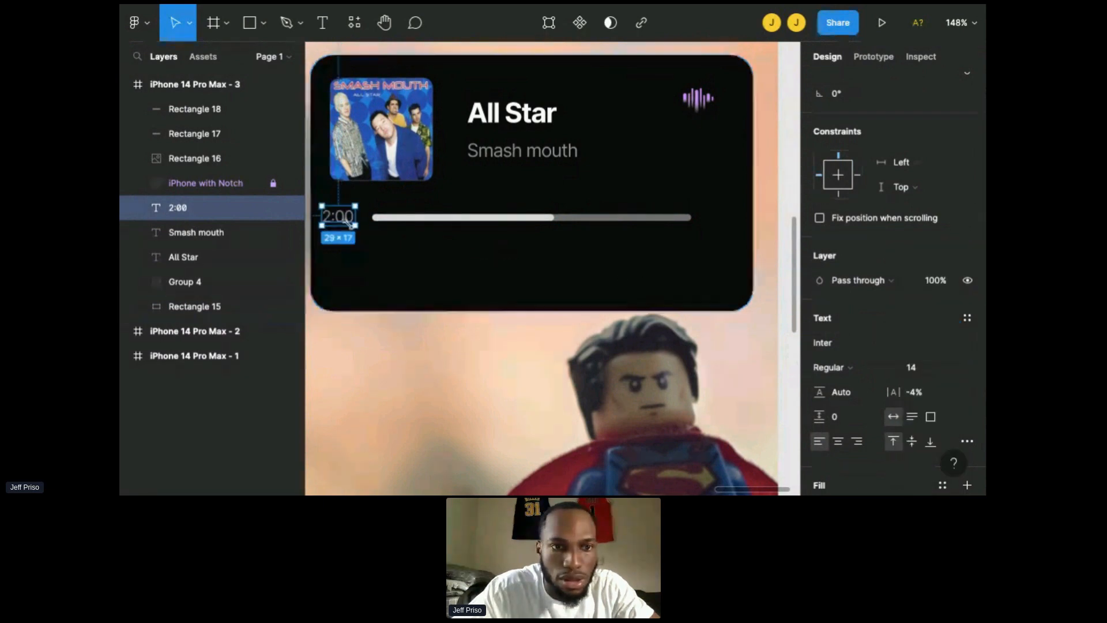
Step: Nudge the 2:00 label up to line it up beside the progress bar
{"action": "left_click_drag", "start_coordinate": [340, 225], "coordinate": [346, 218]}
{"action": "key", "text": "Up"}
{"action": "key", "text": "Up"}
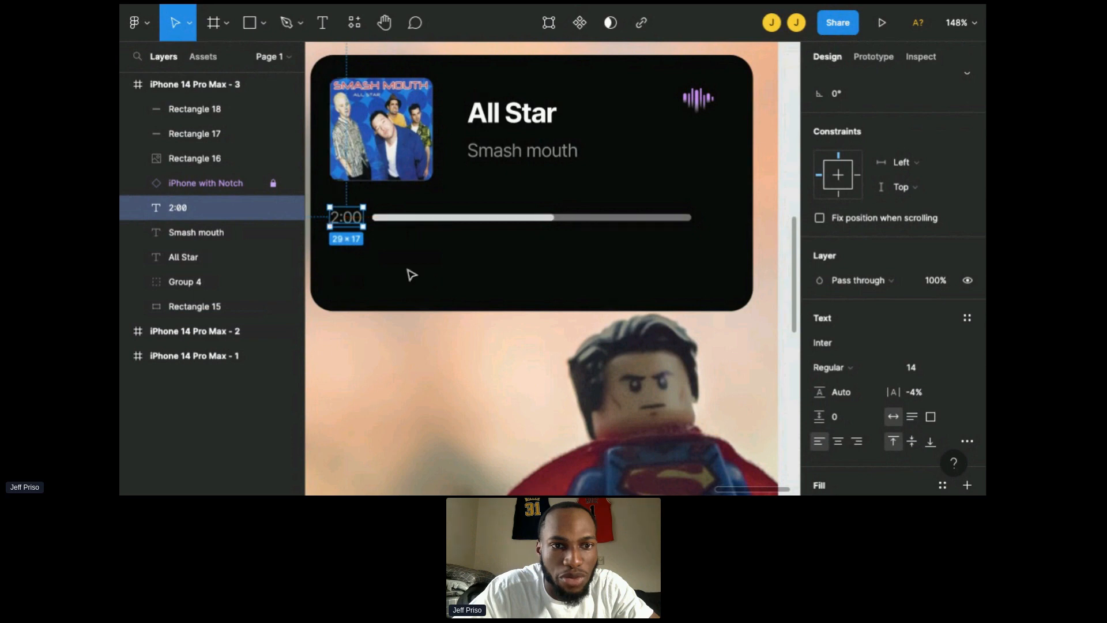
{"action": "left_click", "coordinate": [366, 230]}
{"action": "left_click", "coordinate": [358, 225]}
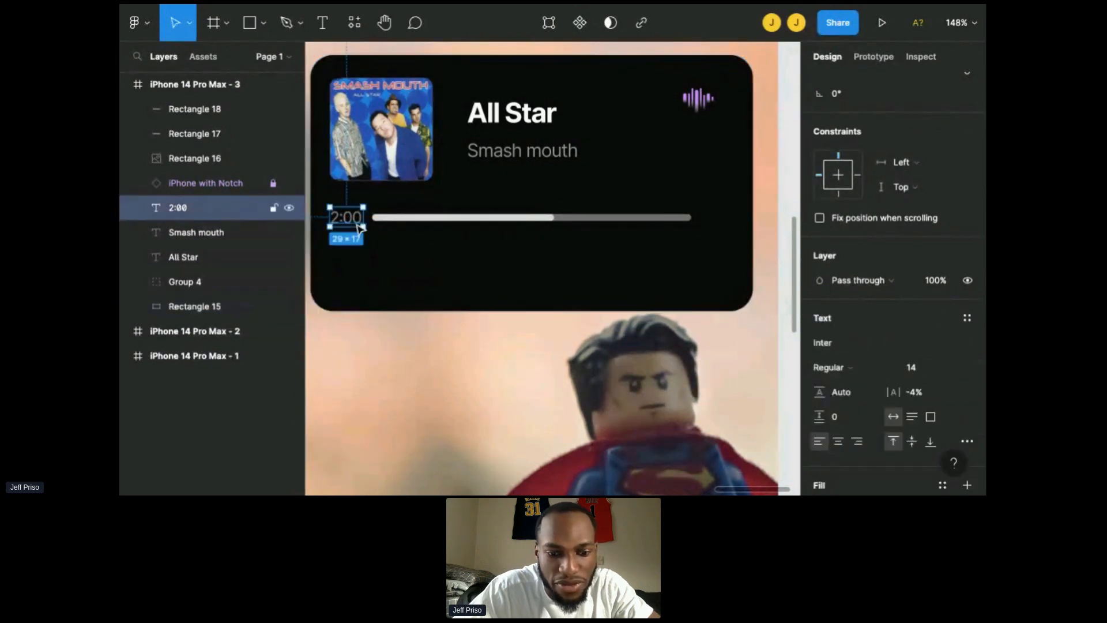
Step: Paste a copy of the time label at the bar's right end and change its text to -1:21
{"action": "key", "text": "ctrl+v"}
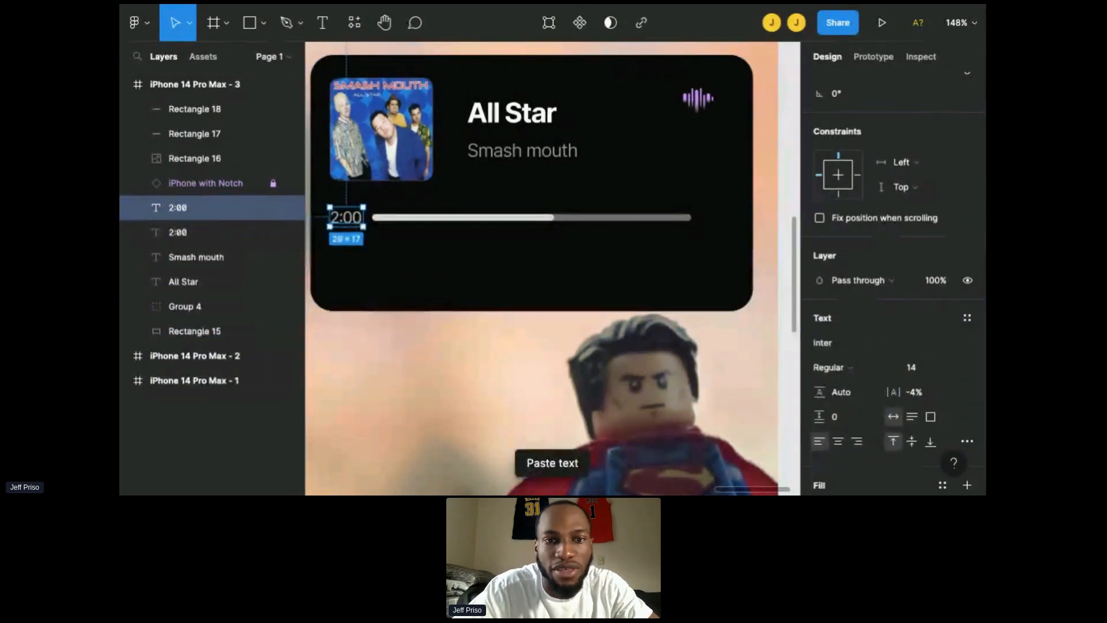
{"action": "left_click_drag", "start_coordinate": [358, 226], "coordinate": [737, 226]}
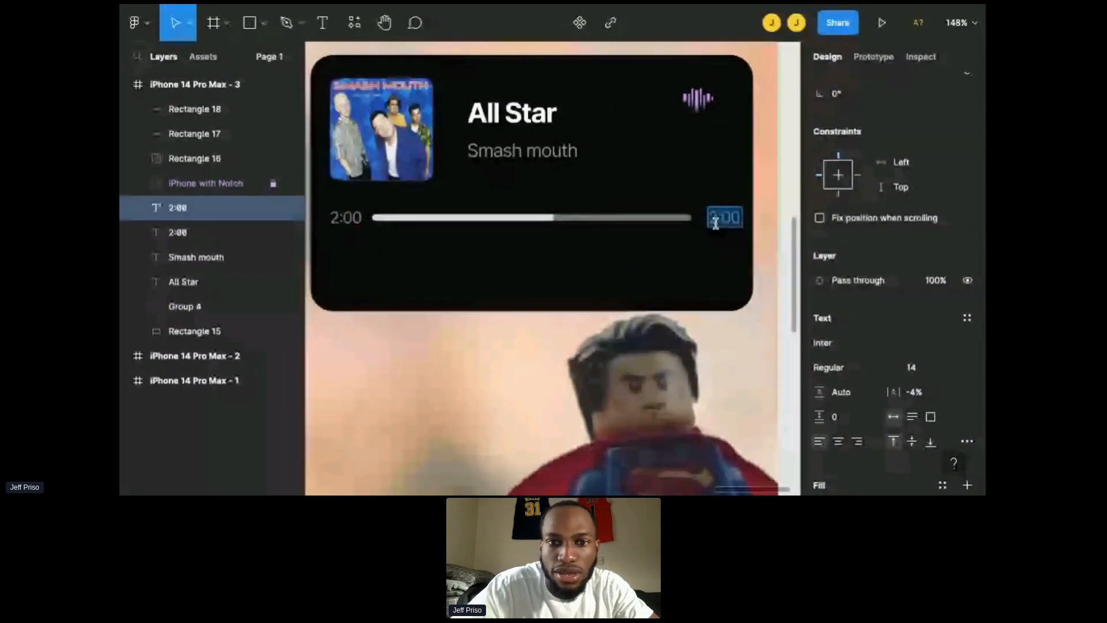
{"action": "double_click", "coordinate": [715, 222]}
{"action": "type", "text": "-"}
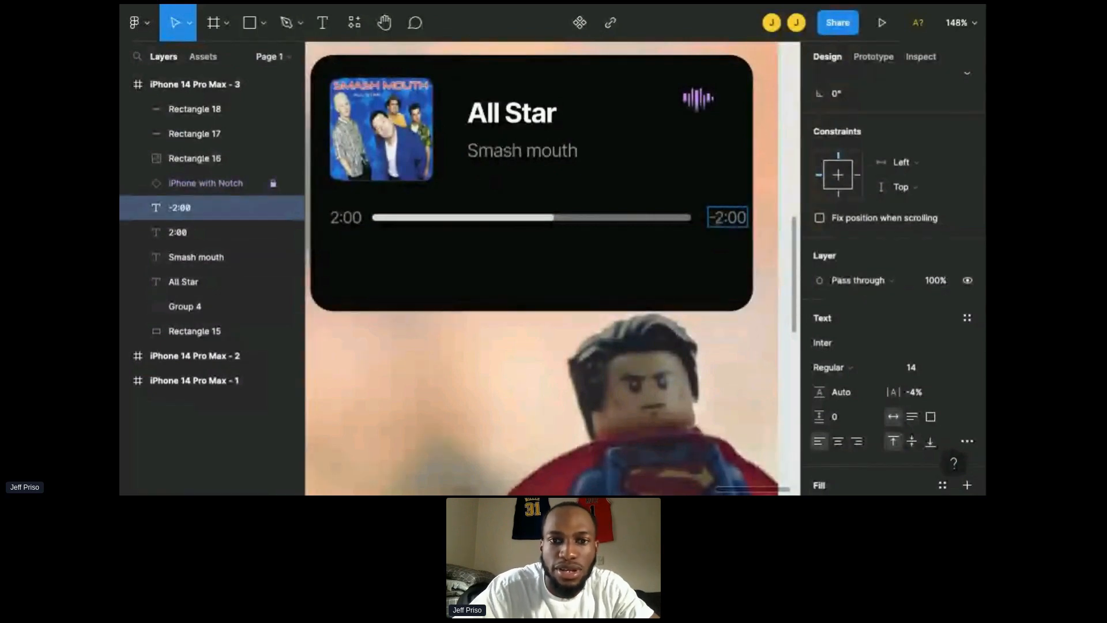
{"action": "key", "text": "Delete"}
{"action": "type", "text": "1"}
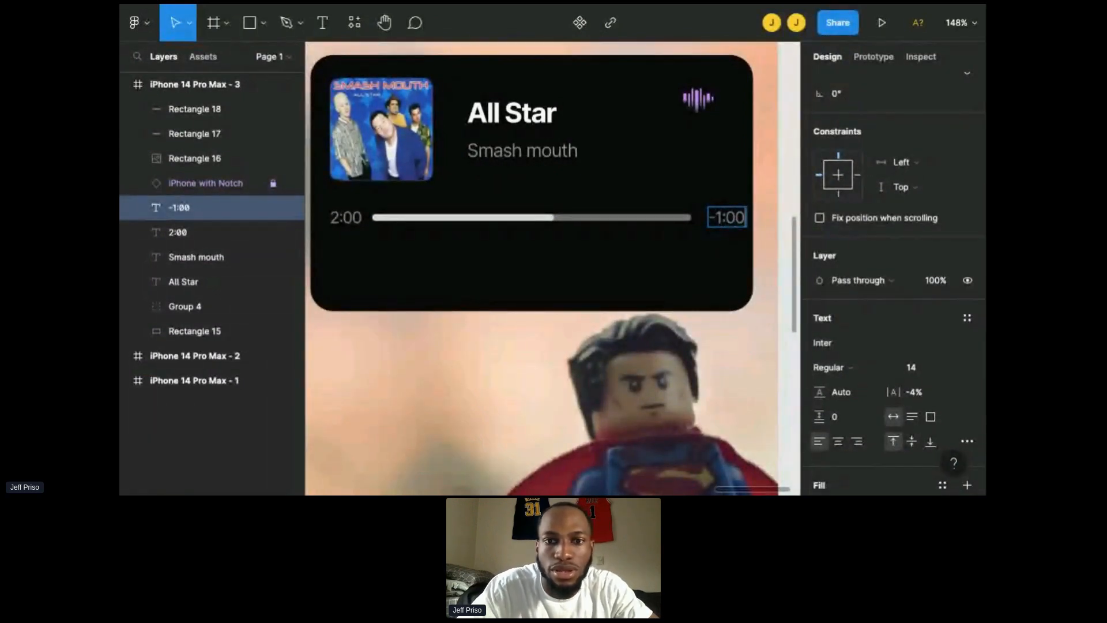
{"action": "key", "text": "Delete"}
{"action": "key", "text": "Delete"}
{"action": "key", "text": "Delete"}
{"action": "type", "text": ":21"}
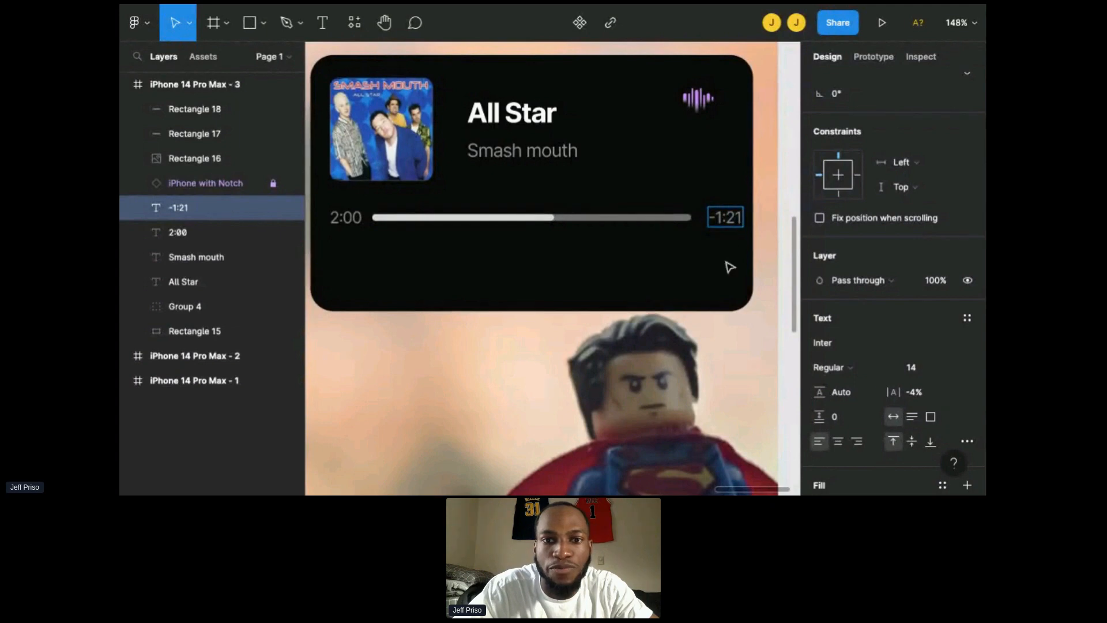
{"action": "key", "text": "Escape"}
{"action": "left_click_drag", "start_coordinate": [729, 219], "coordinate": [722, 219]}
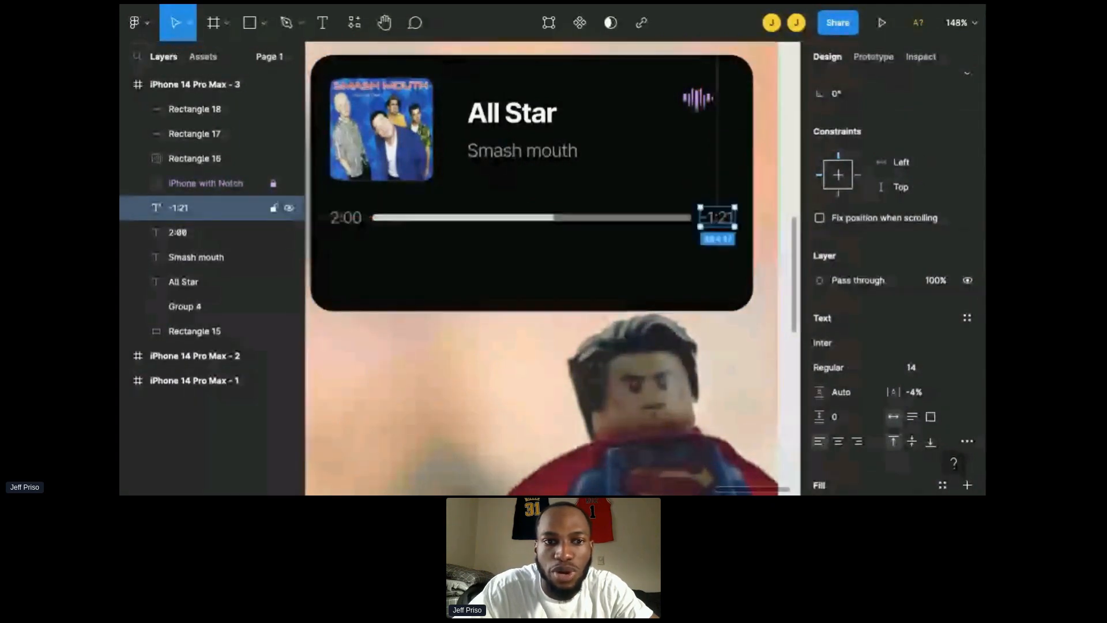
Step: Select both time labels and set their fill opacity to 100%
{"action": "left_click", "coordinate": [343, 219], "text": "shift"}
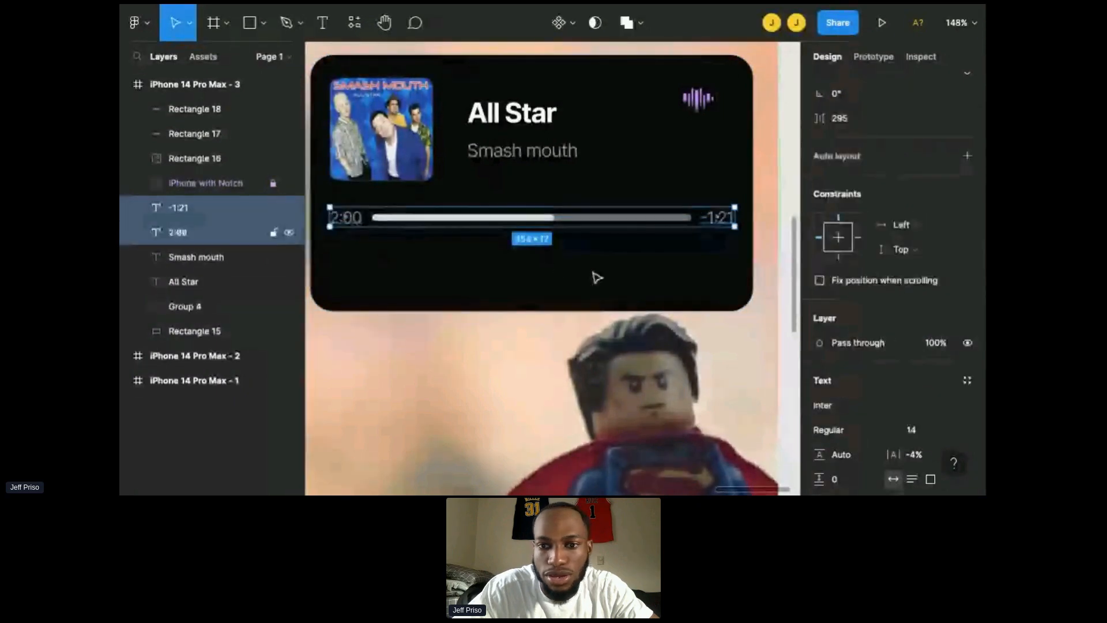
{"action": "scroll", "coordinate": [828, 378], "scroll_direction": "down", "scroll_amount": 3}
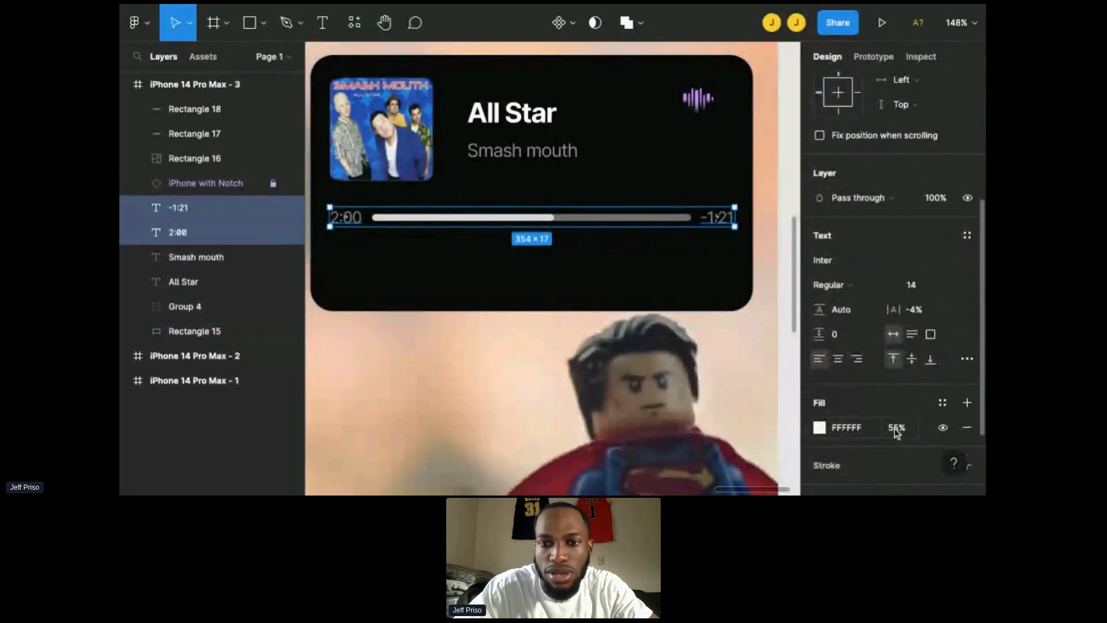
{"action": "left_click", "coordinate": [896, 428]}
{"action": "type", "text": "100"}
{"action": "key", "text": "Return"}
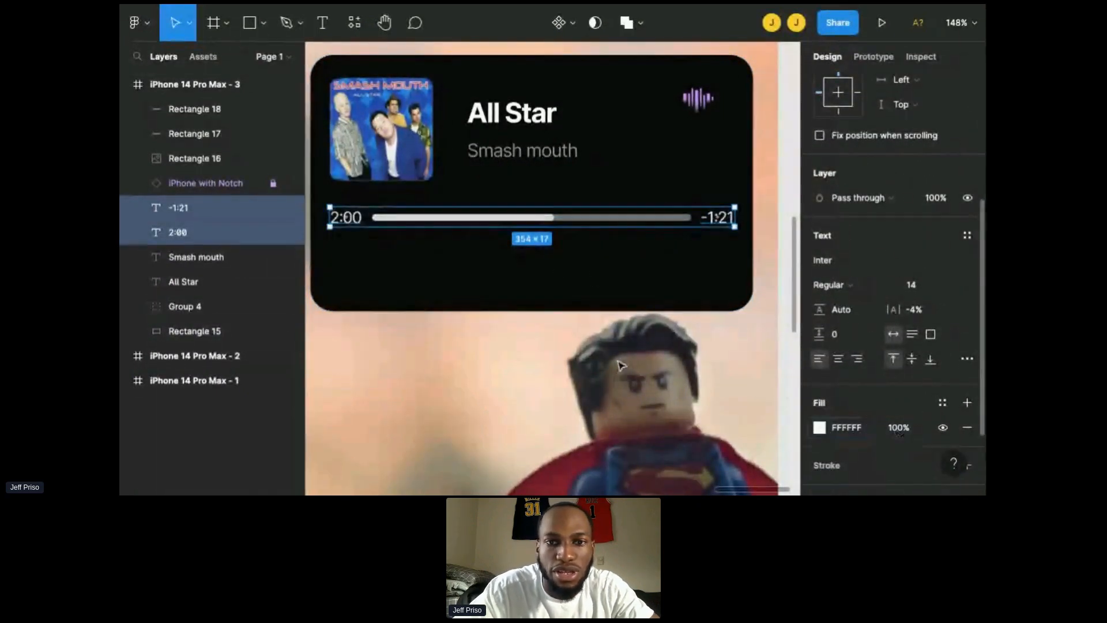
Step: Leave the design file and go back to the files browser
{"action": "left_click", "coordinate": [650, 284]}
{"action": "scroll", "coordinate": [652, 291], "scroll_direction": "down", "scroll_amount": 2}
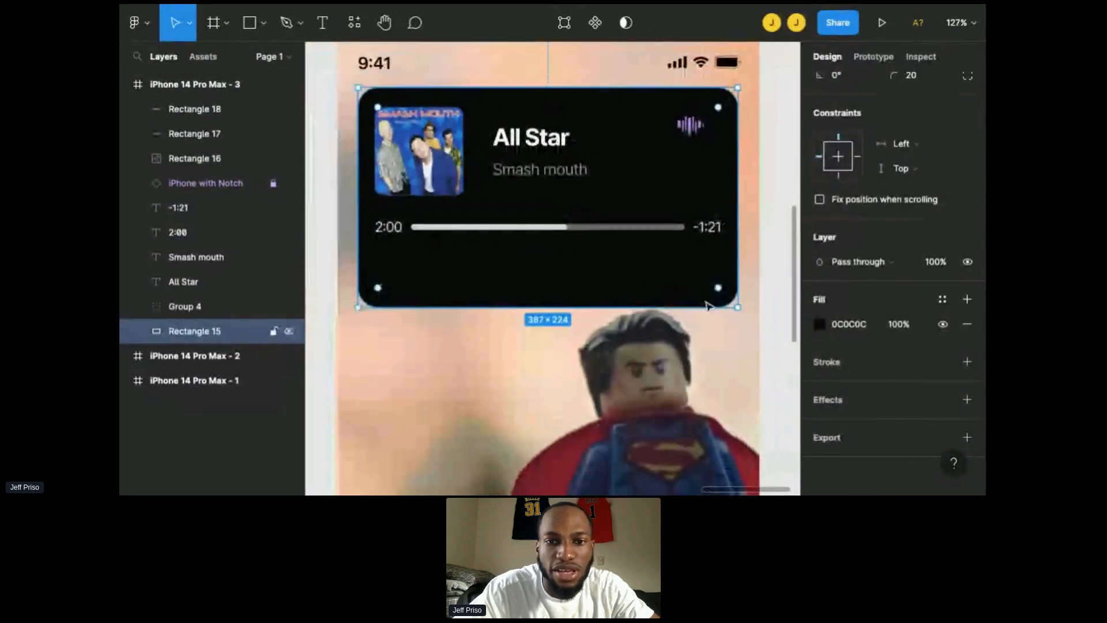
{"action": "scroll", "coordinate": [713, 308], "scroll_direction": "down", "scroll_amount": 2}
{"action": "scroll", "coordinate": [752, 341], "scroll_direction": "down", "scroll_amount": 1}
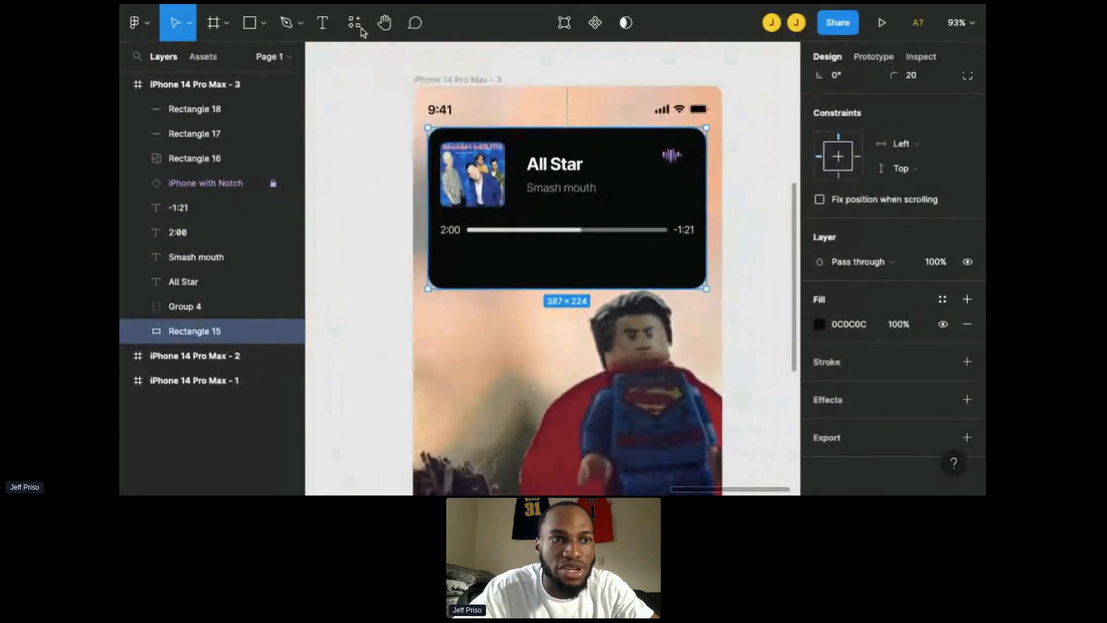
{"action": "left_click", "coordinate": [137, 22]}
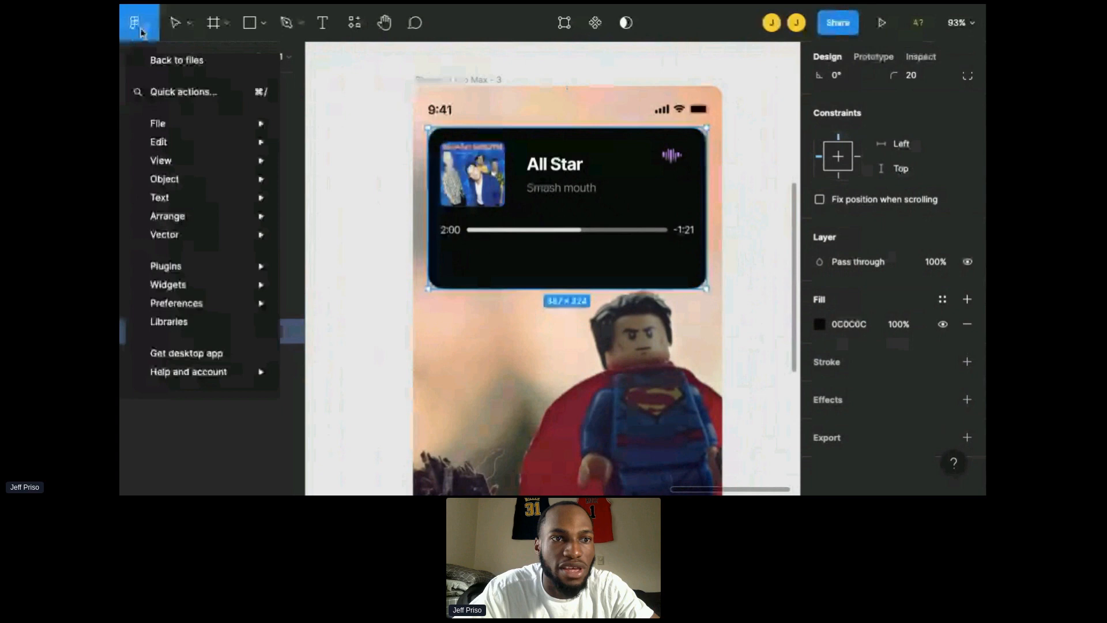
{"action": "left_click", "coordinate": [161, 62]}
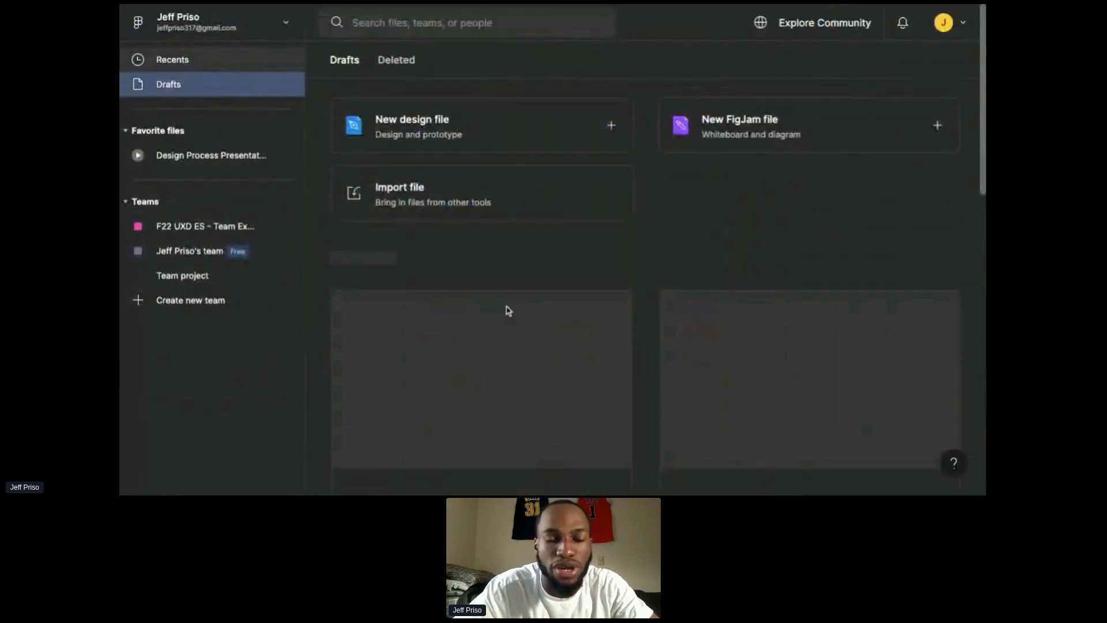
Step: Open the Basic Icon Library file from the drafts and browse its pages to the Symbol page
{"action": "scroll", "coordinate": [592, 310], "scroll_direction": "down", "scroll_amount": 3}
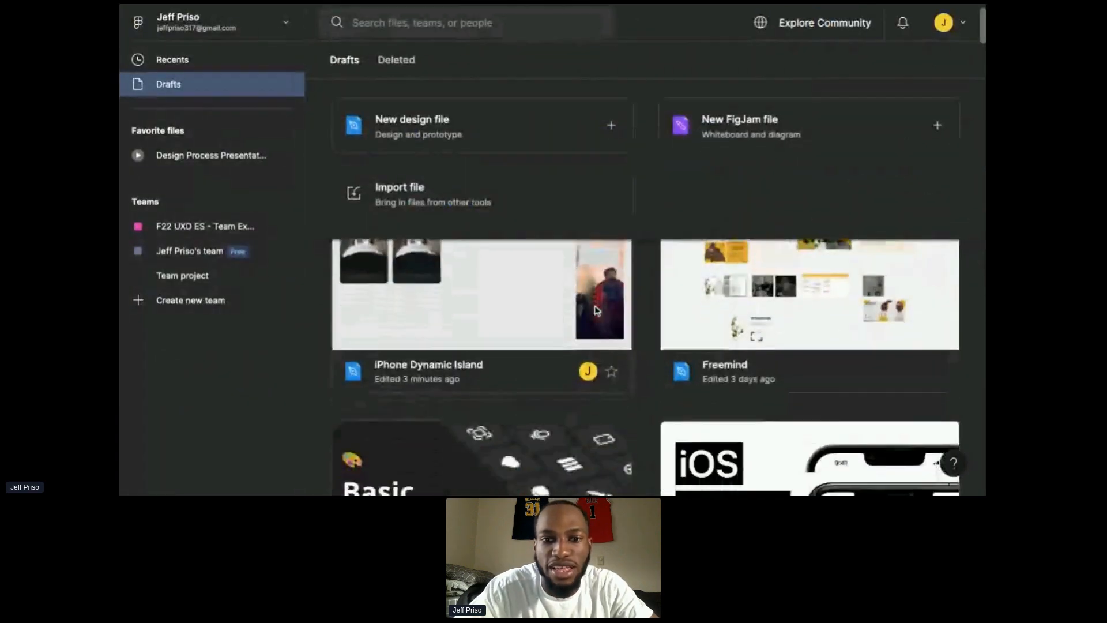
{"action": "scroll", "coordinate": [635, 323], "scroll_direction": "down", "scroll_amount": 2}
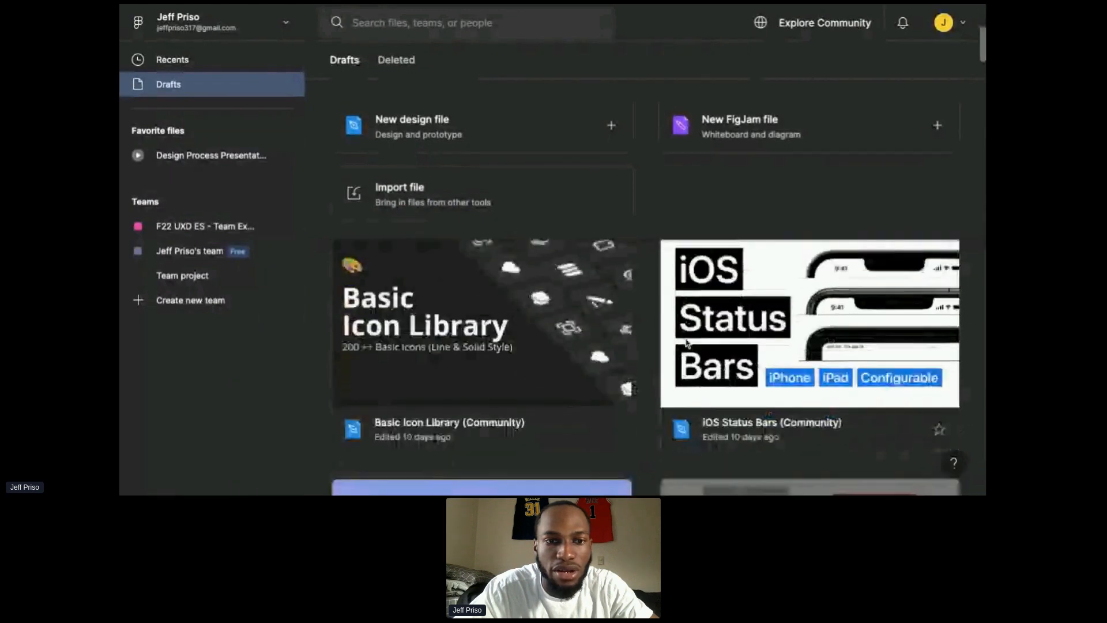
{"action": "left_click", "coordinate": [509, 349]}
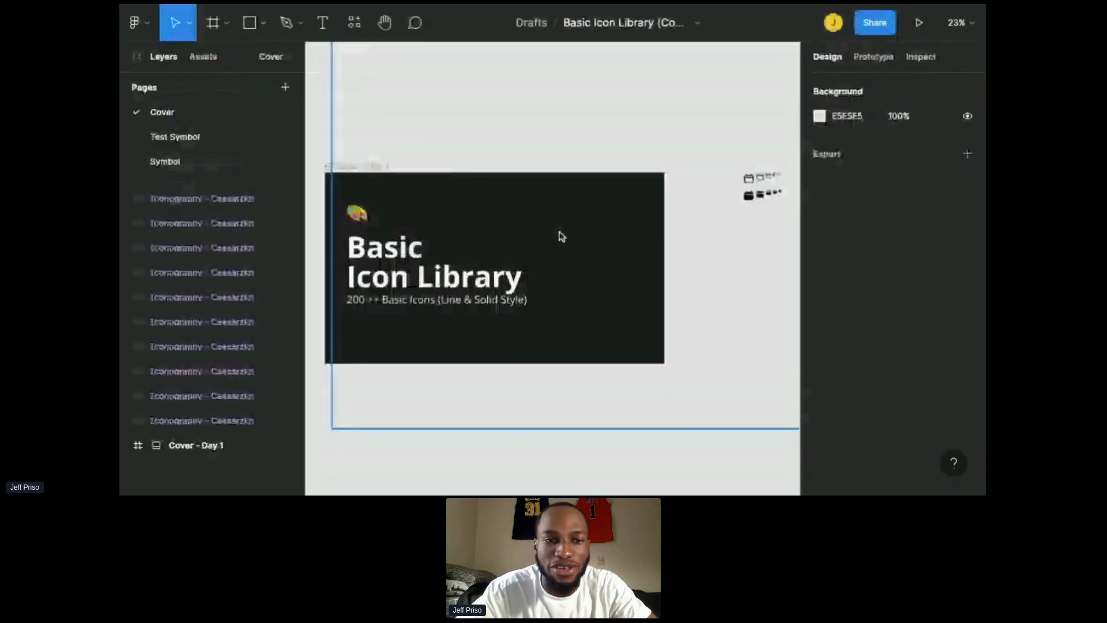
{"action": "scroll", "coordinate": [600, 313], "scroll_direction": "down", "scroll_amount": 1}
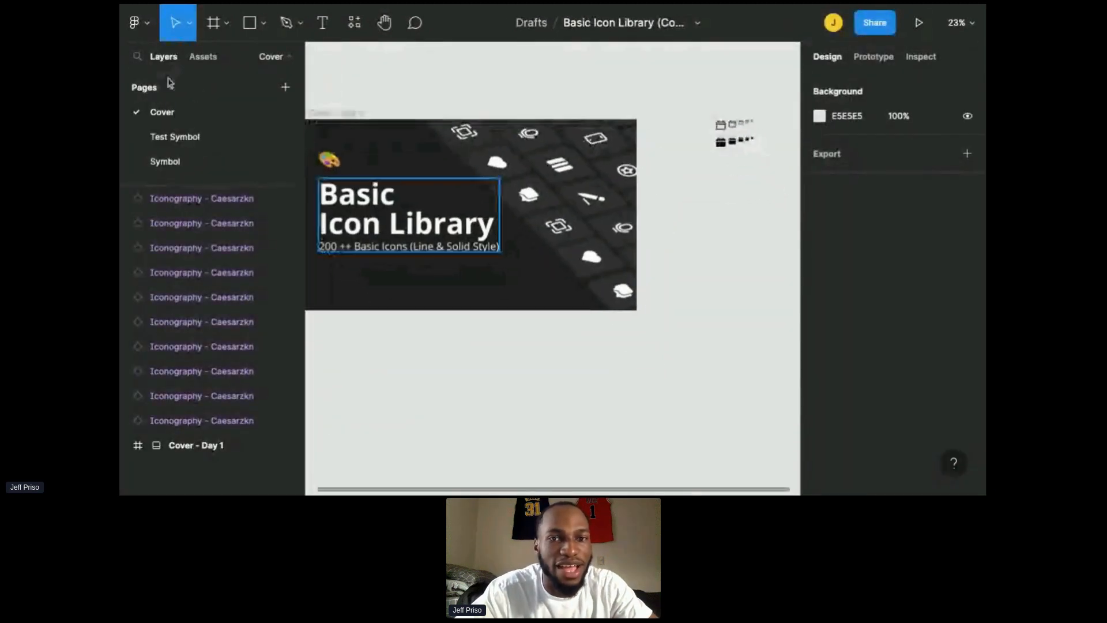
{"action": "left_click", "coordinate": [182, 144]}
{"action": "scroll", "coordinate": [475, 227], "scroll_direction": "down", "scroll_amount": 10}
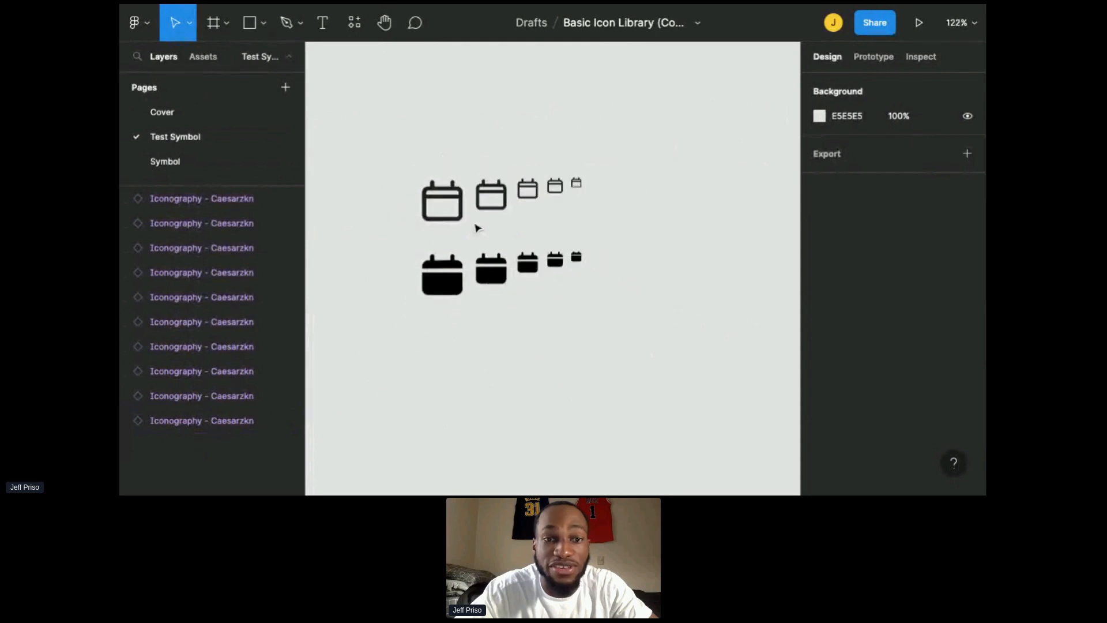
{"action": "scroll", "coordinate": [477, 227], "scroll_direction": "down", "scroll_amount": 5}
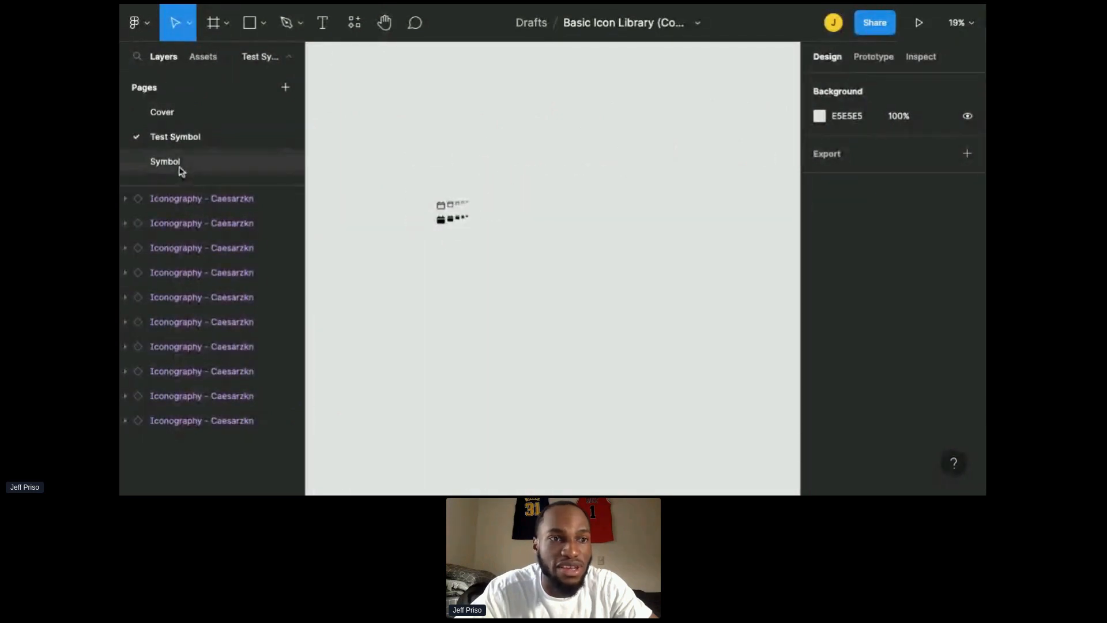
{"action": "left_click", "coordinate": [213, 173]}
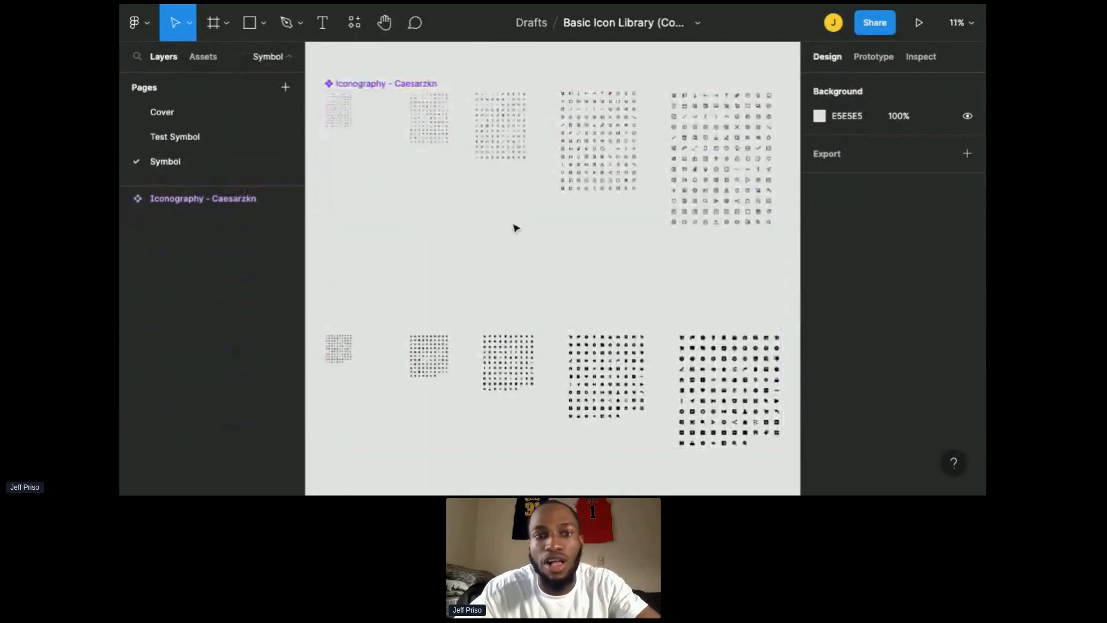
Step: Select the Play, Fast Forward and Fast Rewind icons in the library's icon grid to copy them
{"action": "scroll", "coordinate": [563, 234], "scroll_direction": "up", "scroll_amount": 4}
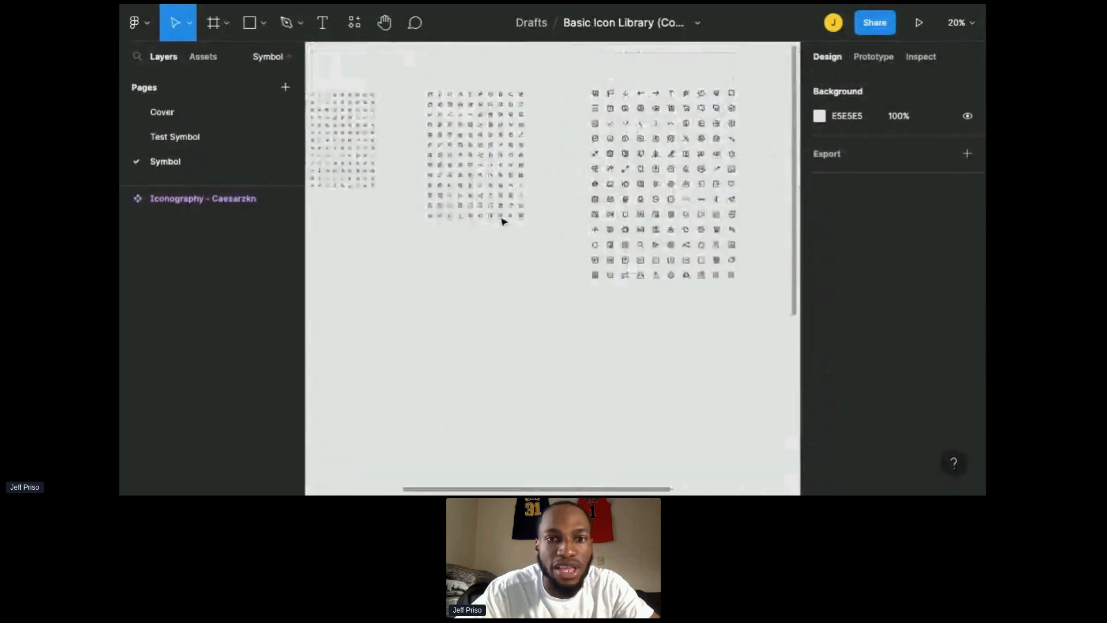
{"action": "scroll", "coordinate": [563, 219], "scroll_direction": "up", "scroll_amount": 5}
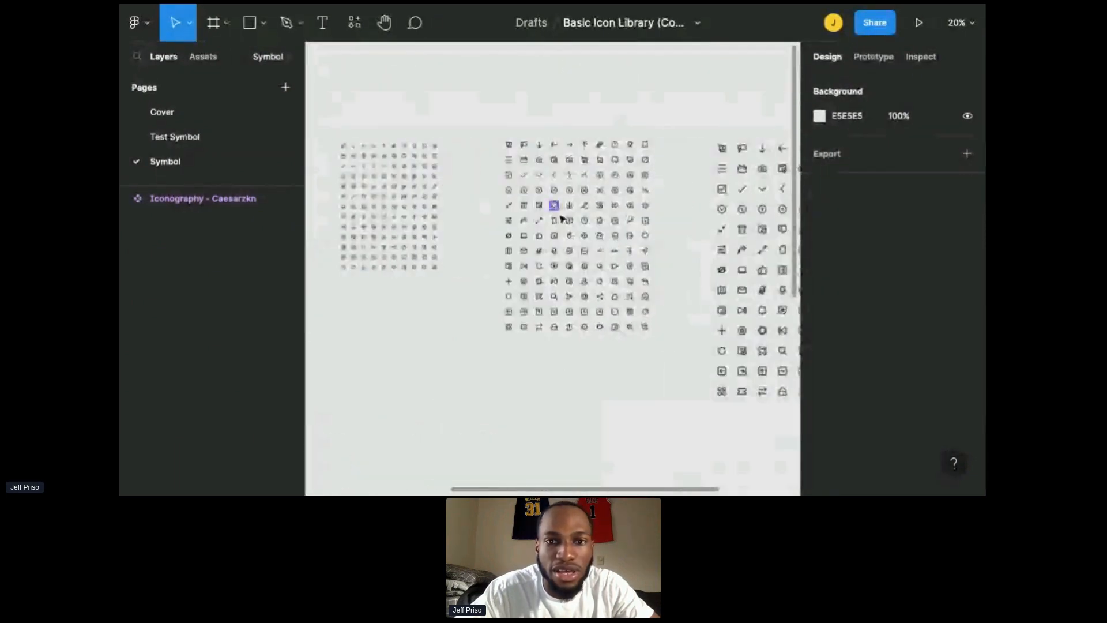
{"action": "scroll", "coordinate": [562, 218], "scroll_direction": "up", "scroll_amount": 1}
{"action": "scroll", "coordinate": [562, 218], "scroll_direction": "right", "scroll_amount": 2}
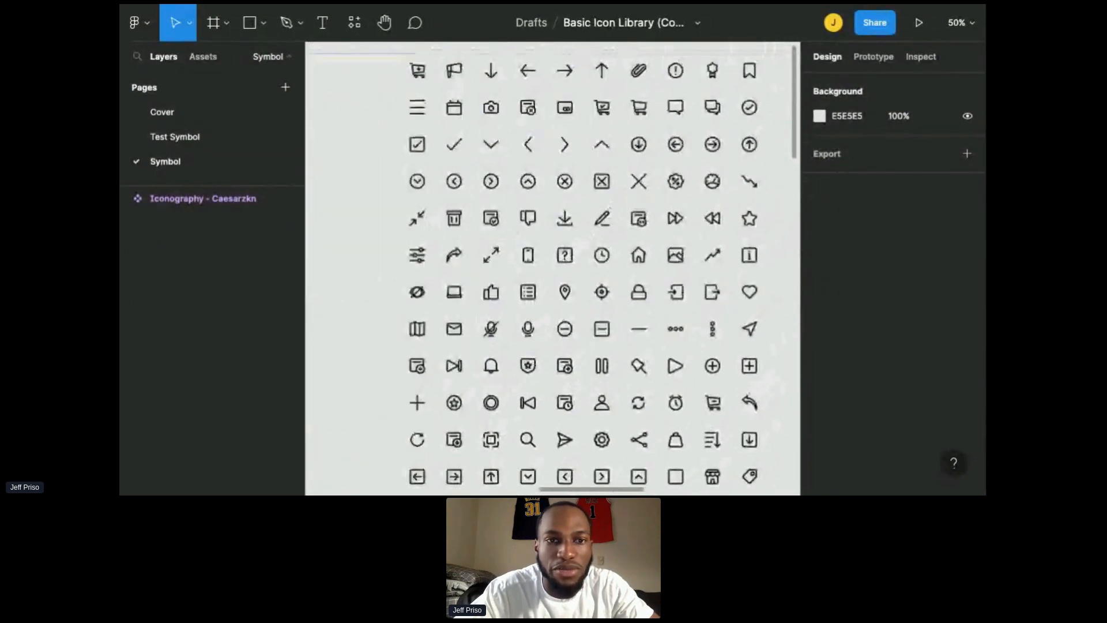
{"action": "scroll", "coordinate": [666, 350], "scroll_direction": "down", "scroll_amount": 1}
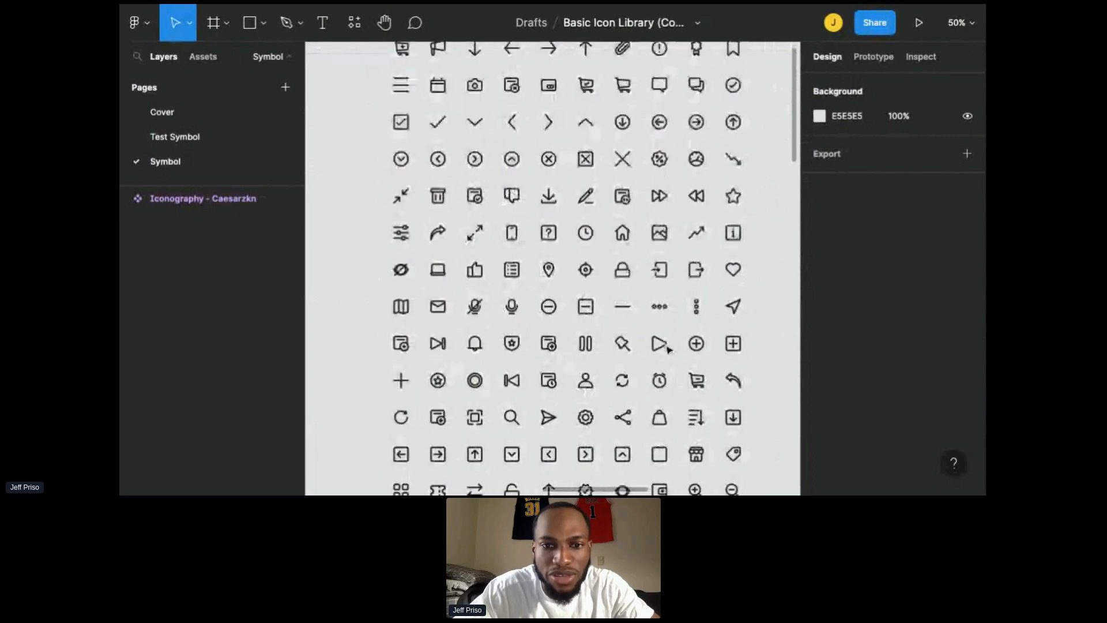
{"action": "left_click", "coordinate": [665, 347]}
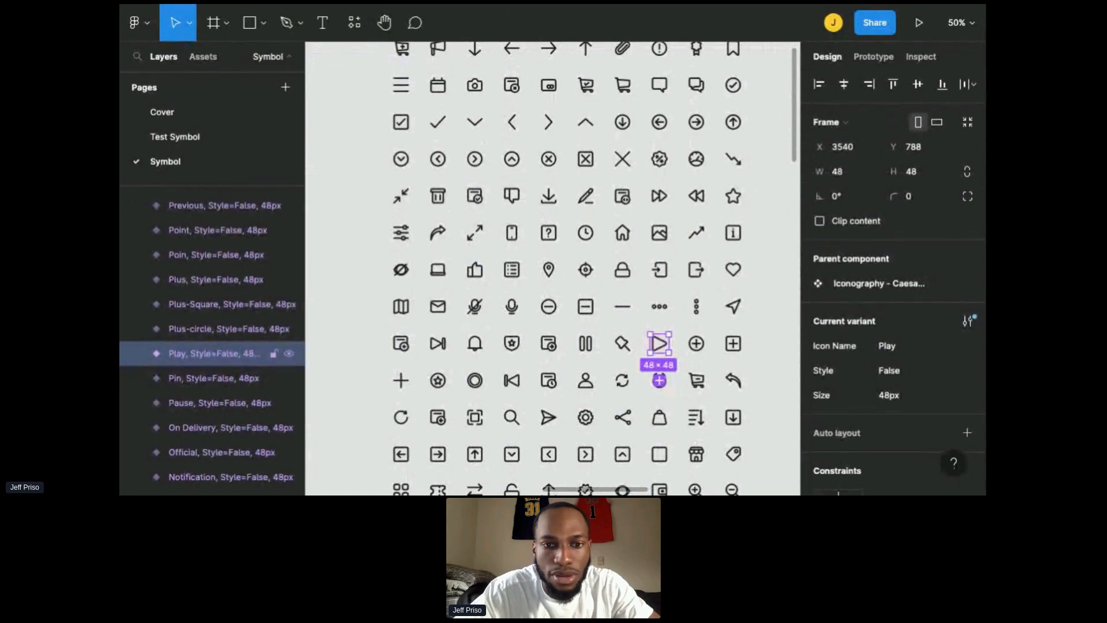
{"action": "scroll", "coordinate": [659, 383], "scroll_direction": "down", "scroll_amount": 2}
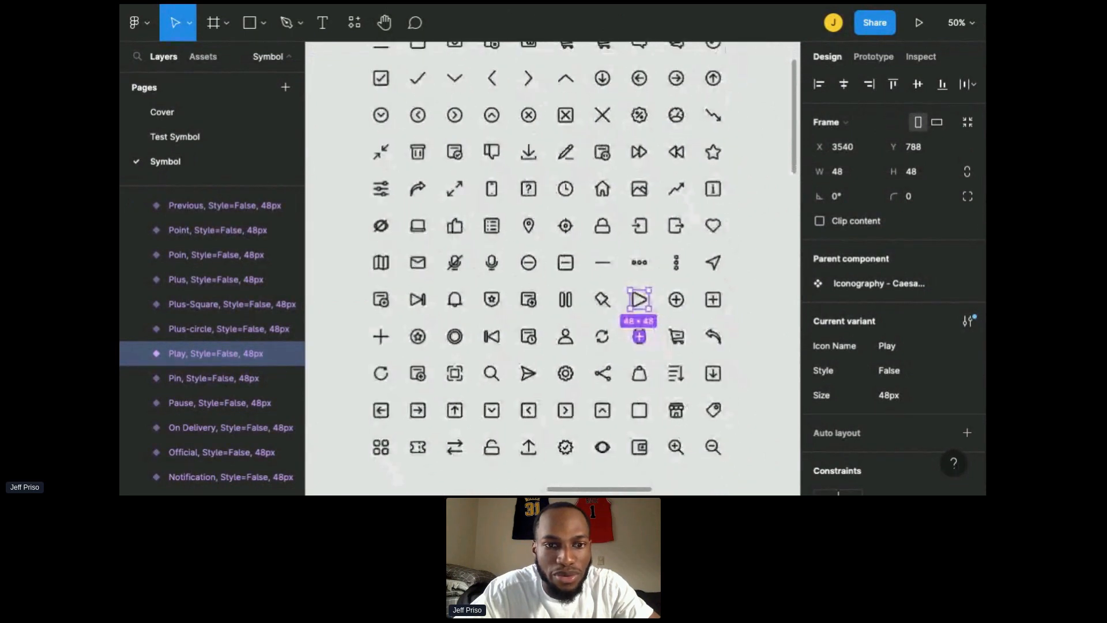
{"action": "scroll", "coordinate": [497, 350], "scroll_direction": "down", "scroll_amount": 1}
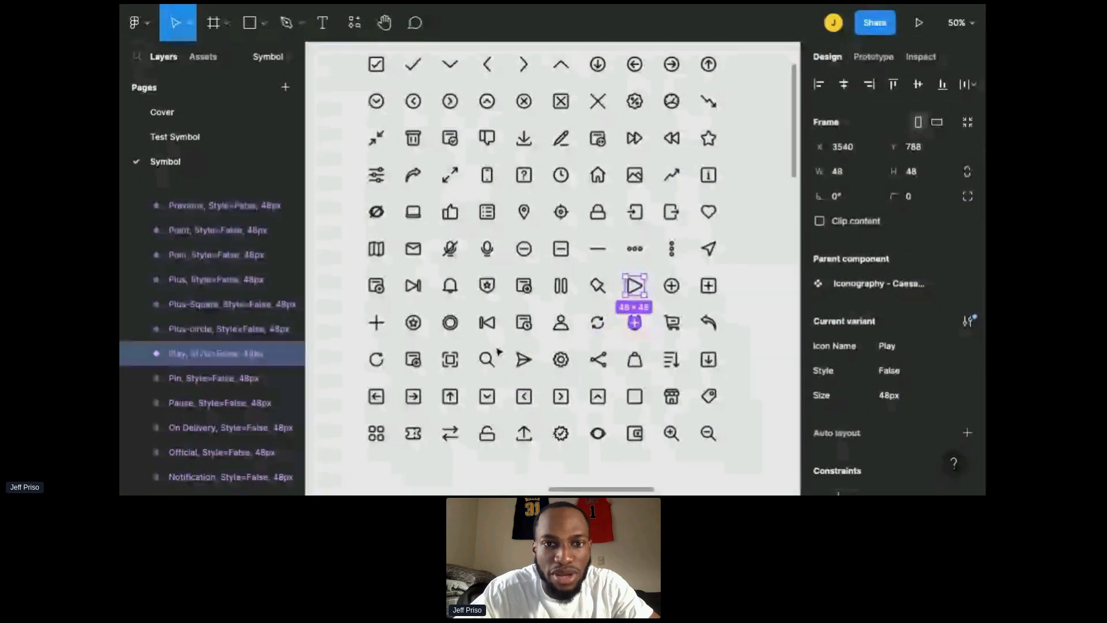
{"action": "scroll", "coordinate": [526, 342], "scroll_direction": "down", "scroll_amount": 1}
{"action": "scroll", "coordinate": [526, 342], "scroll_direction": "down", "scroll_amount": 3}
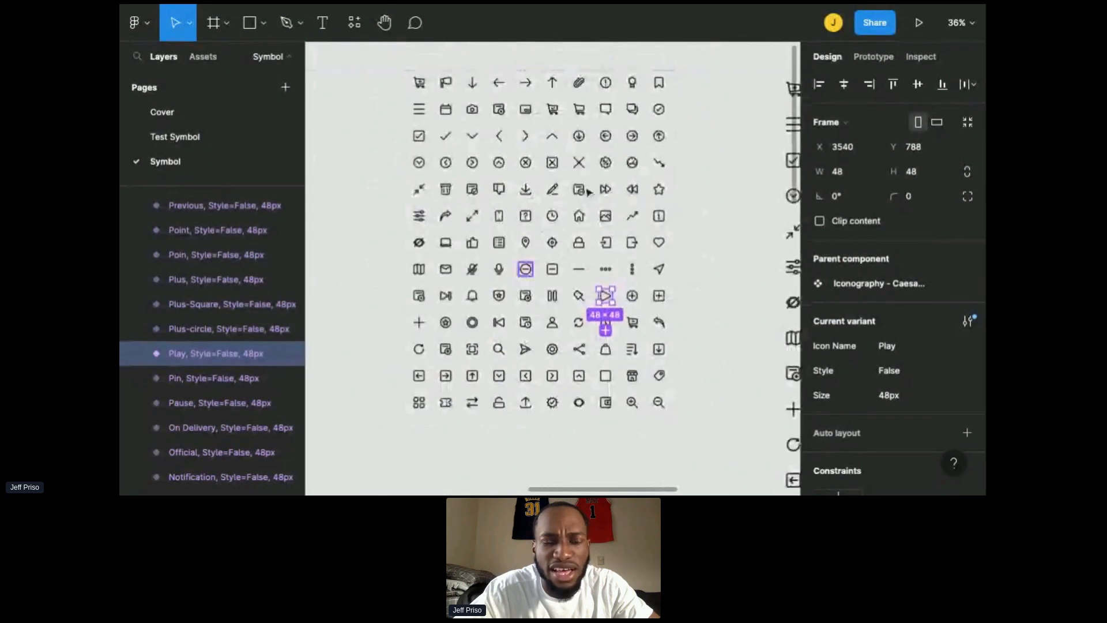
{"action": "left_click", "coordinate": [605, 189], "text": "shift"}
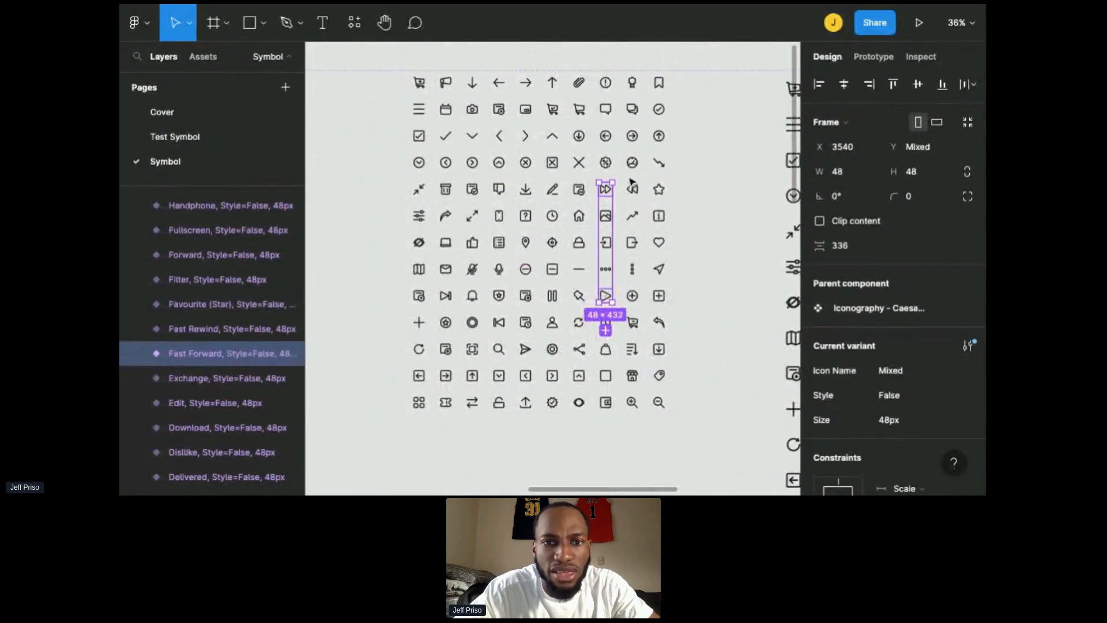
{"action": "left_click", "coordinate": [635, 191], "text": "shift"}
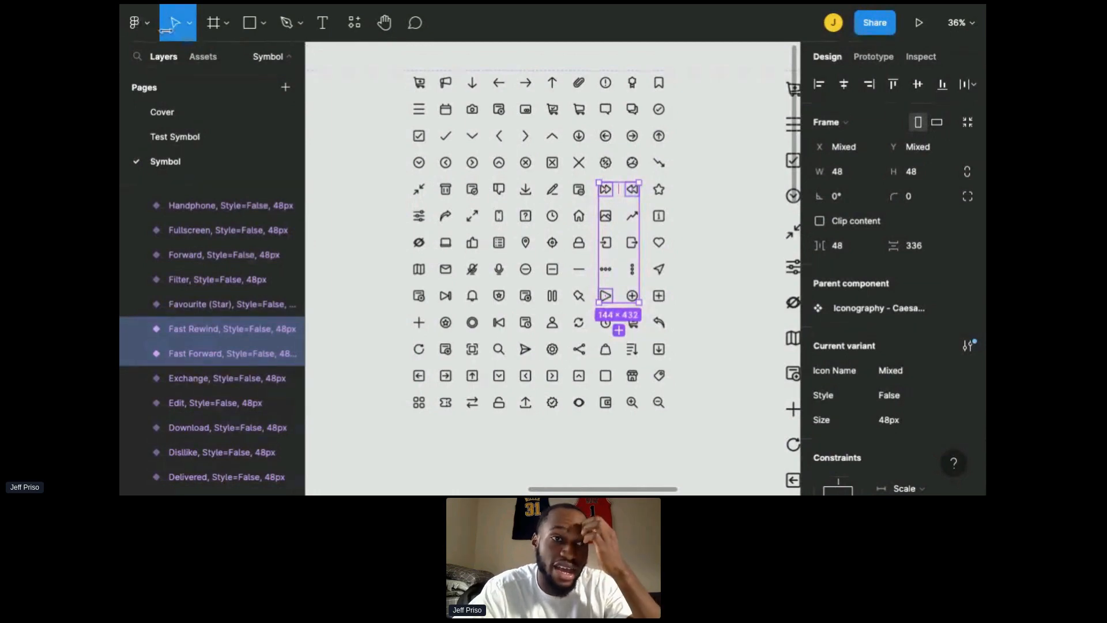
Step: Return to the files browser and reopen the iPhone Dynamic Island design file
{"action": "left_click", "coordinate": [137, 24]}
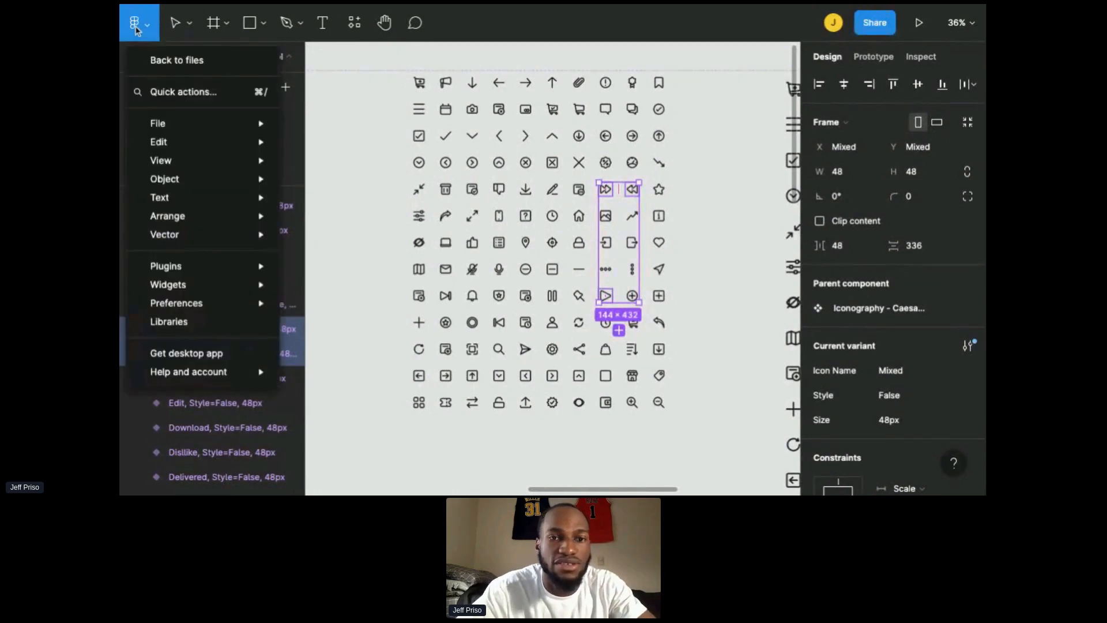
{"action": "left_click", "coordinate": [160, 62]}
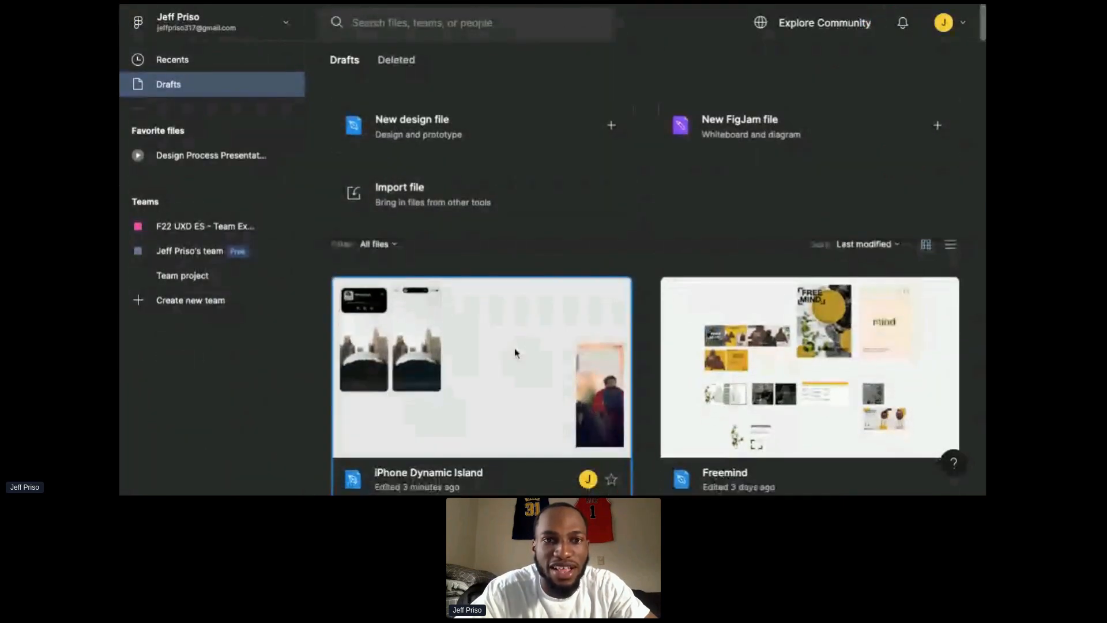
{"action": "left_click", "coordinate": [514, 348]}
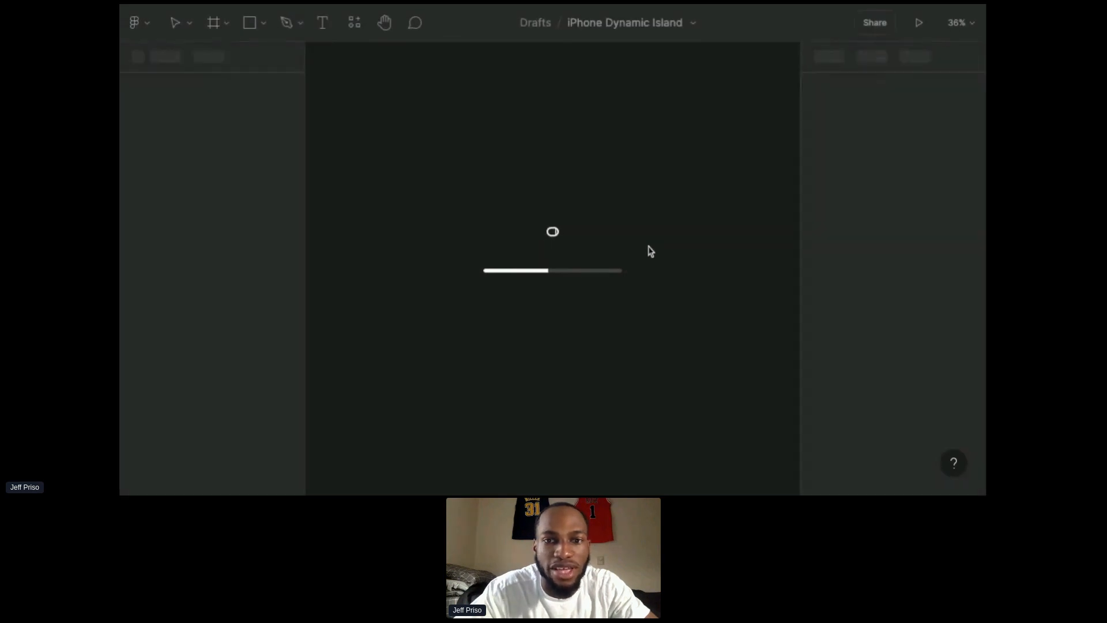
Step: Paste the three media icons into the iPhone 14 Pro Max - 3 frame
{"action": "scroll", "coordinate": [649, 251], "scroll_direction": "right", "scroll_amount": 5}
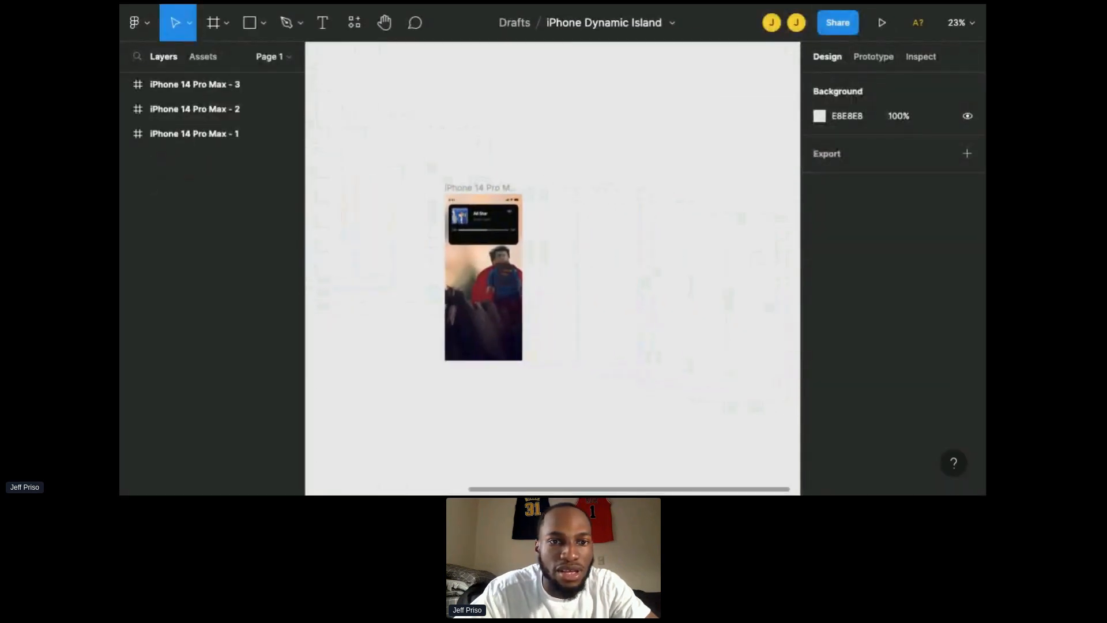
{"action": "scroll", "coordinate": [495, 240], "scroll_direction": "up", "scroll_amount": 10}
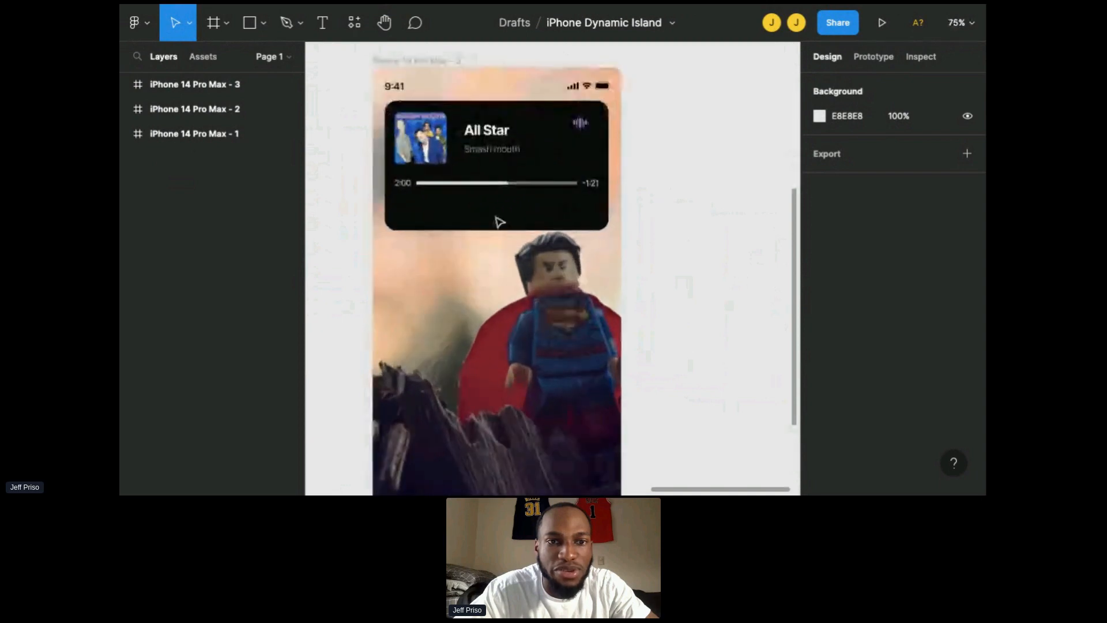
{"action": "scroll", "coordinate": [519, 244], "scroll_direction": "up", "scroll_amount": 4}
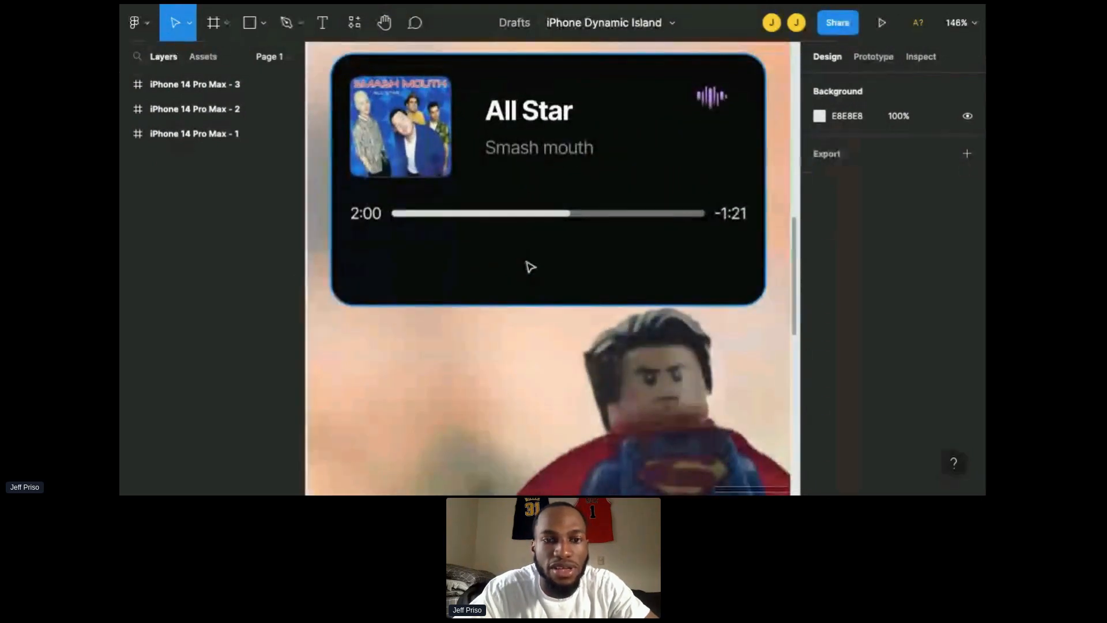
{"action": "key", "text": "ctrl+v"}
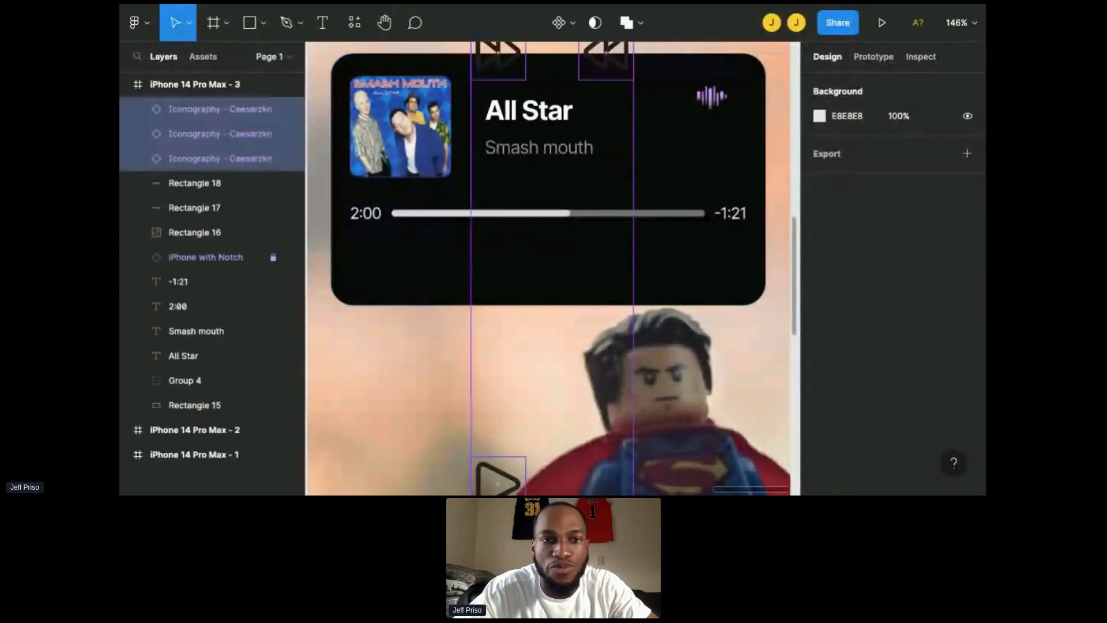
{"action": "scroll", "coordinate": [547, 289], "scroll_direction": "down", "scroll_amount": 5}
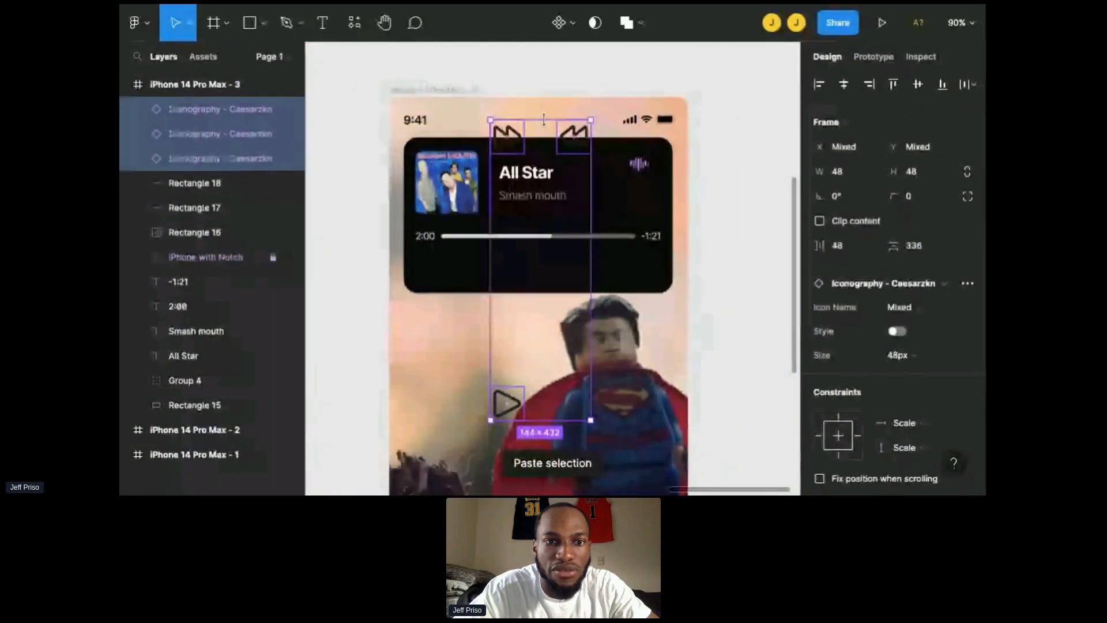
Step: Move the fast rewind and fast forward icons down into the music panel below the progress bar
{"action": "mouse_move", "coordinate": [540, 120]}
{"action": "left_mouse_down"}
{"action": "mouse_move", "coordinate": [542, 240]}
{"action": "mouse_move", "coordinate": [541, 137]}
{"action": "left_mouse_up"}
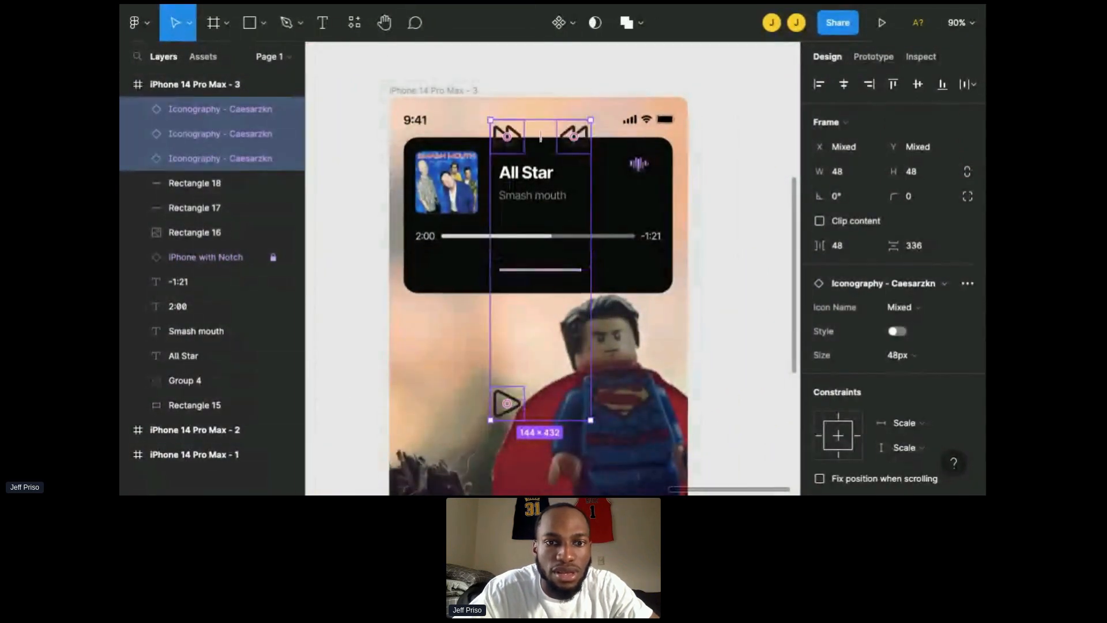
{"action": "left_click", "coordinate": [653, 325]}
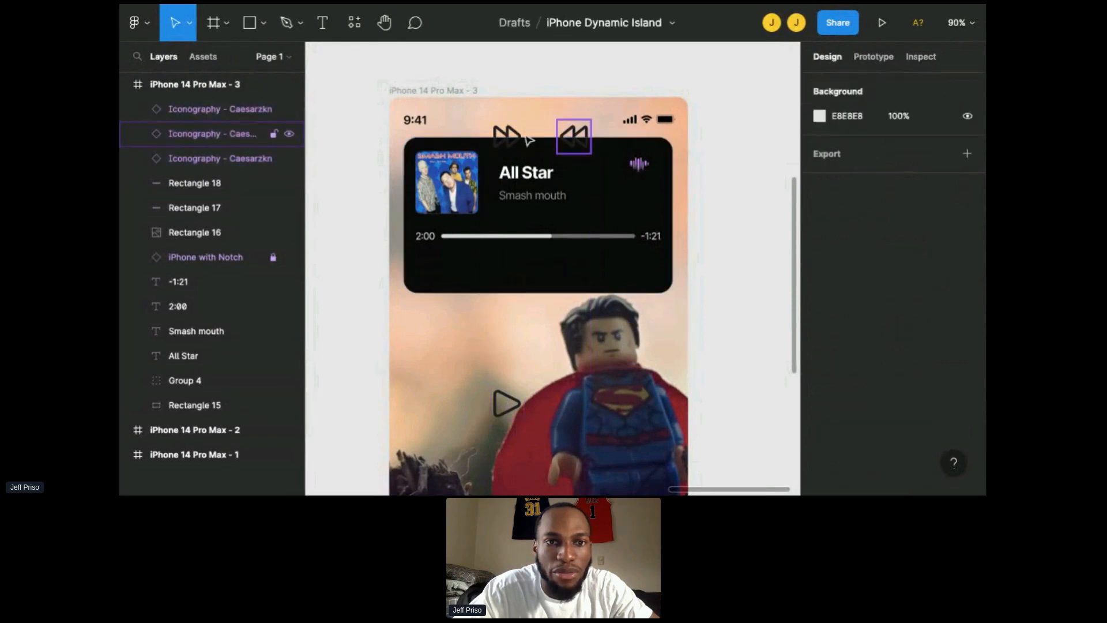
{"action": "left_click", "coordinate": [574, 137]}
{"action": "left_click", "coordinate": [508, 135], "text": "shift"}
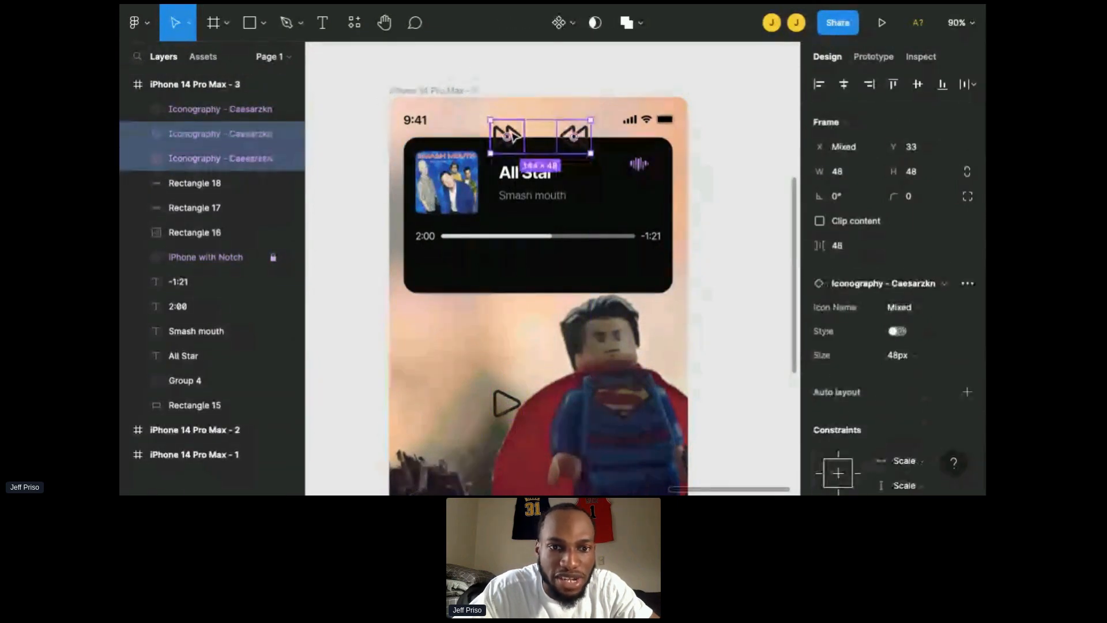
{"action": "key", "text": "shift+Down"}
{"action": "key", "text": "shift+Down"}
{"action": "key", "text": "shift+Down"}
{"action": "key", "text": "shift+Down"}
{"action": "key", "text": "shift+Down"}
{"action": "key", "text": "shift+Down"}
{"action": "key", "text": "shift+Down"}
{"action": "key", "text": "shift+Down"}
{"action": "key", "text": "shift+Down"}
{"action": "key", "text": "shift+Down"}
{"action": "key", "text": "shift+Down"}
{"action": "key", "text": "shift+Down"}
{"action": "key", "text": "shift+Down"}
{"action": "key", "text": "shift+Down"}
{"action": "key", "text": "shift+Down"}
{"action": "key", "text": "shift+Down"}
{"action": "key", "text": "shift+Down"}
{"action": "key", "text": "shift+Down"}
{"action": "key", "text": "shift+Down"}
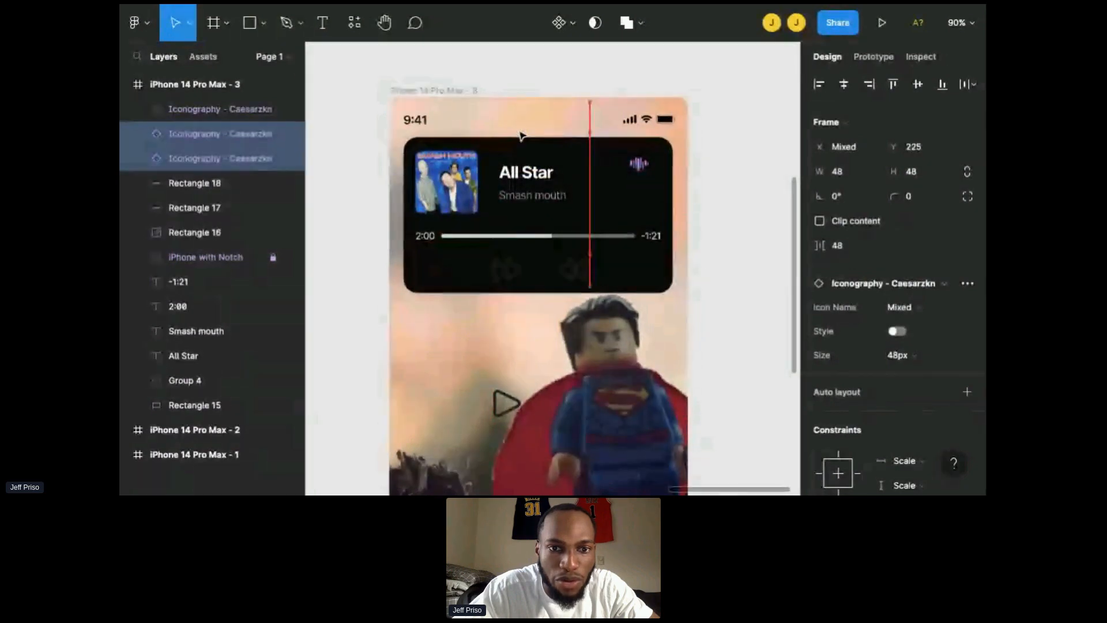
{"action": "key", "text": "shift+Up"}
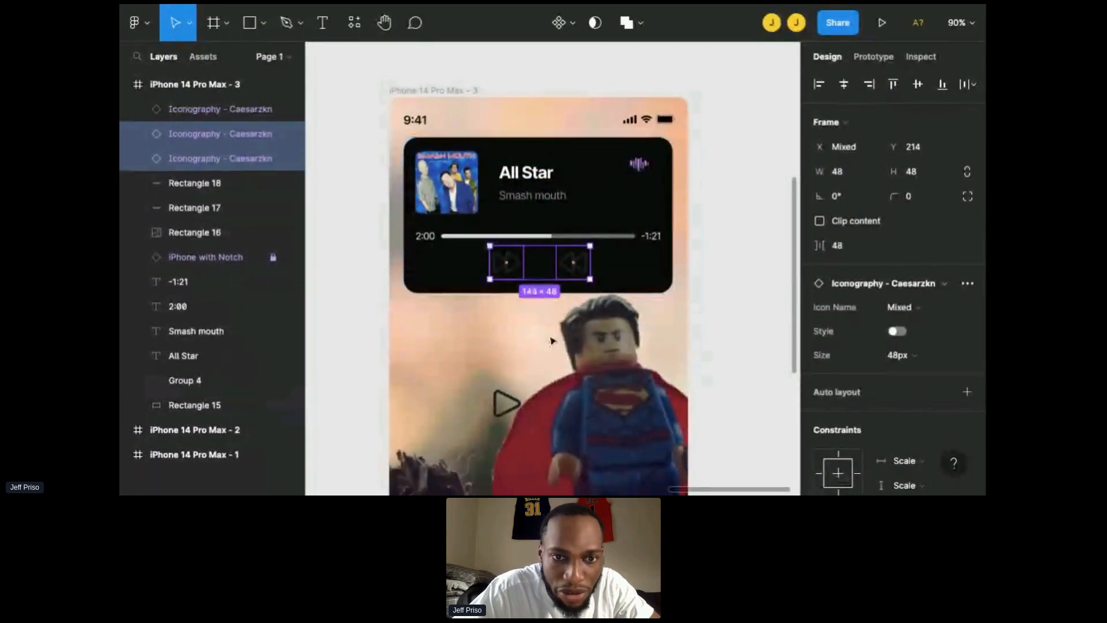
{"action": "key", "text": "Escape"}
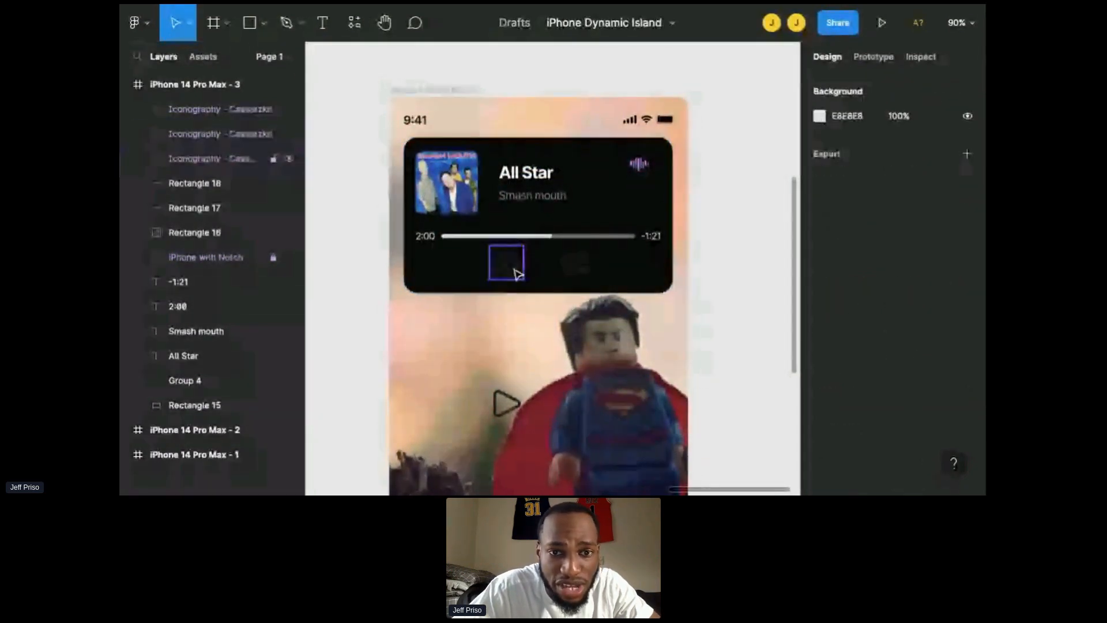
Step: Spread the control row by moving the rewind icon to X 110 and the fast forward icon to X 256
{"action": "left_click", "coordinate": [517, 273]}
{"action": "left_click_drag", "start_coordinate": [517, 273], "coordinate": [492, 278]}
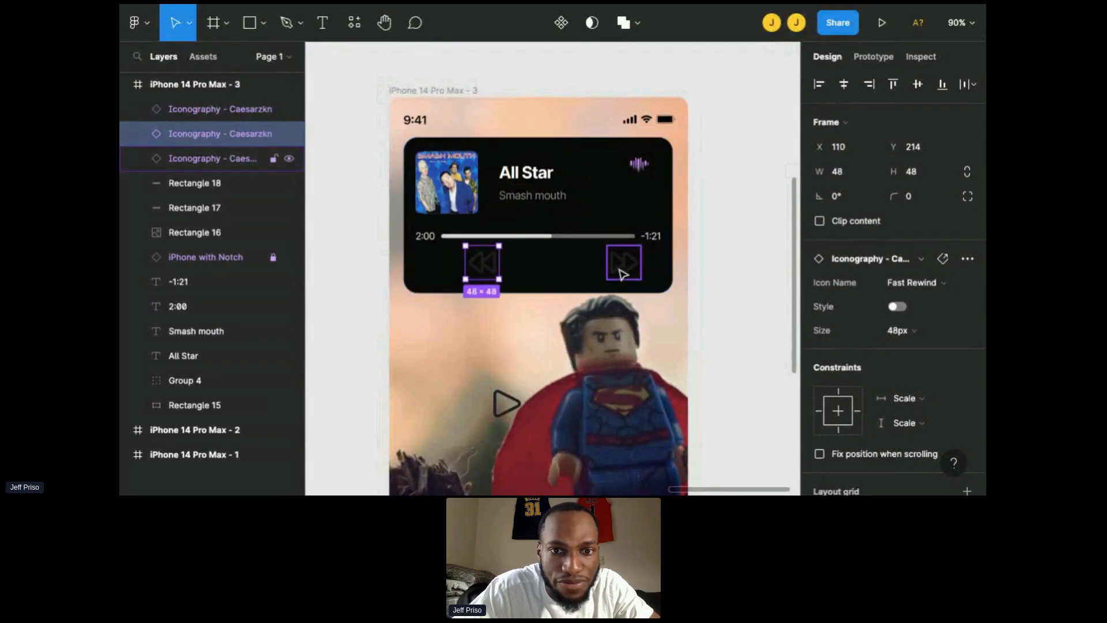
{"action": "left_click", "coordinate": [628, 276]}
{"action": "left_click_drag", "start_coordinate": [627, 275], "coordinate": [588, 275]}
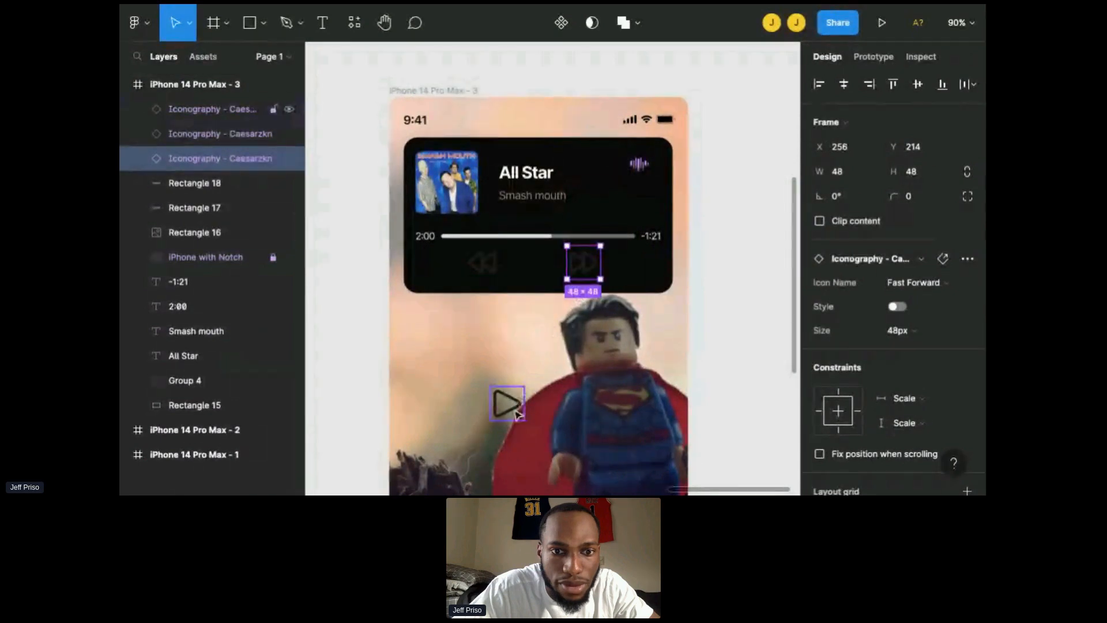
Step: Move the play icon into the panel between the rewind and fast forward icons
{"action": "left_click", "coordinate": [516, 412]}
{"action": "left_click_drag", "start_coordinate": [516, 412], "coordinate": [542, 270]}
{"action": "key", "text": "Escape"}
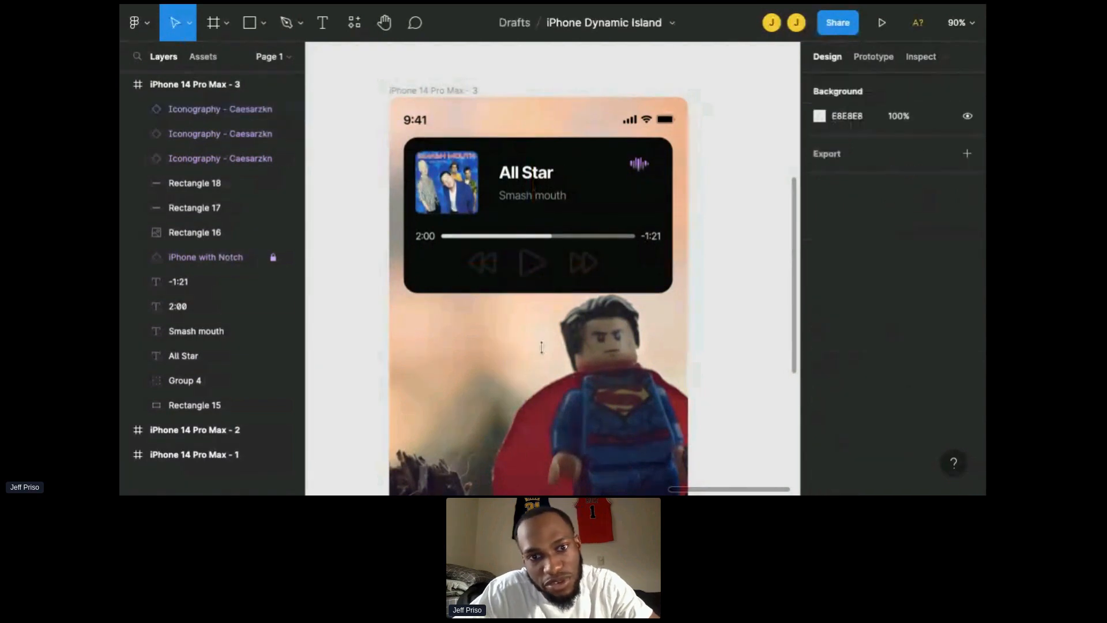
Step: Select the three playback icons and set their colour to white FFFFFF
{"action": "left_click", "coordinate": [532, 280]}
{"action": "left_click", "coordinate": [488, 267], "text": "shift"}
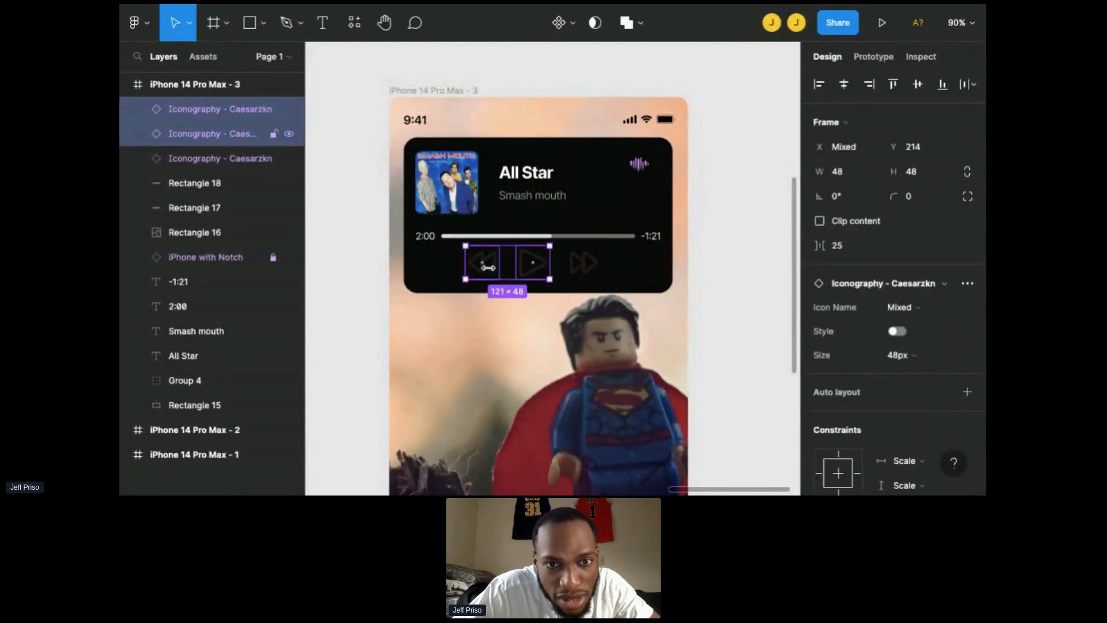
{"action": "left_click", "coordinate": [579, 275], "text": "shift"}
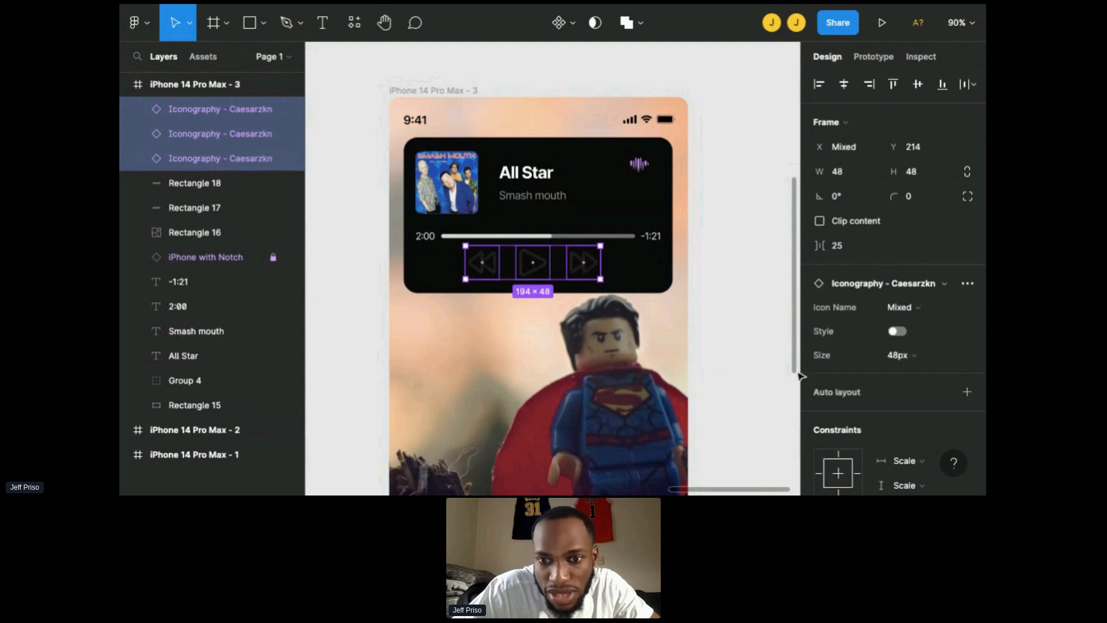
{"action": "scroll", "coordinate": [866, 421], "scroll_direction": "down", "scroll_amount": 5}
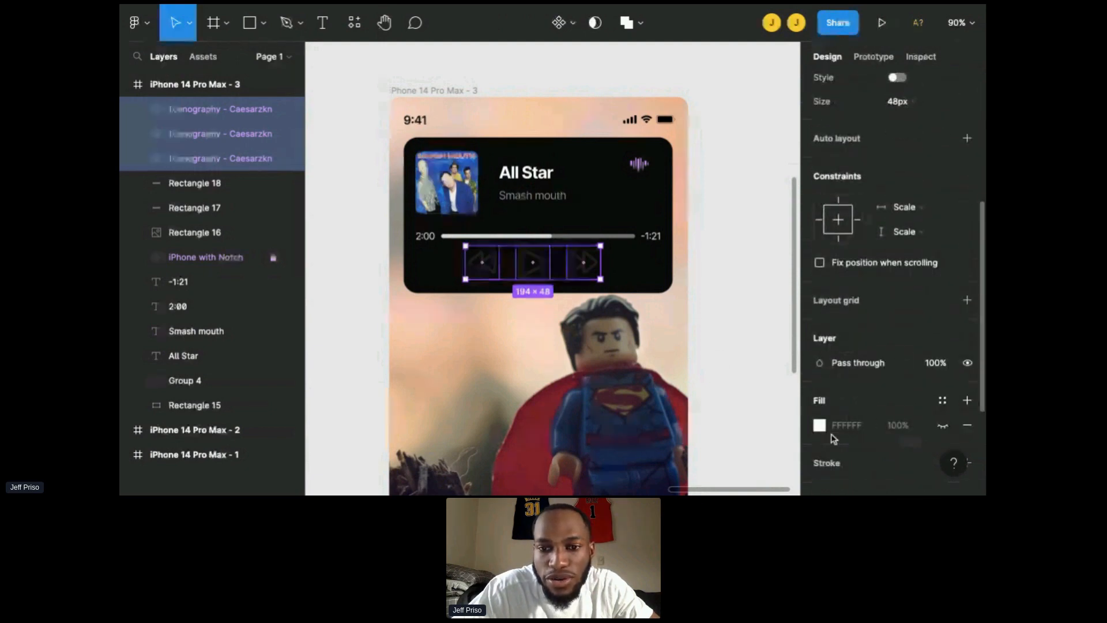
{"action": "left_click", "coordinate": [819, 426]}
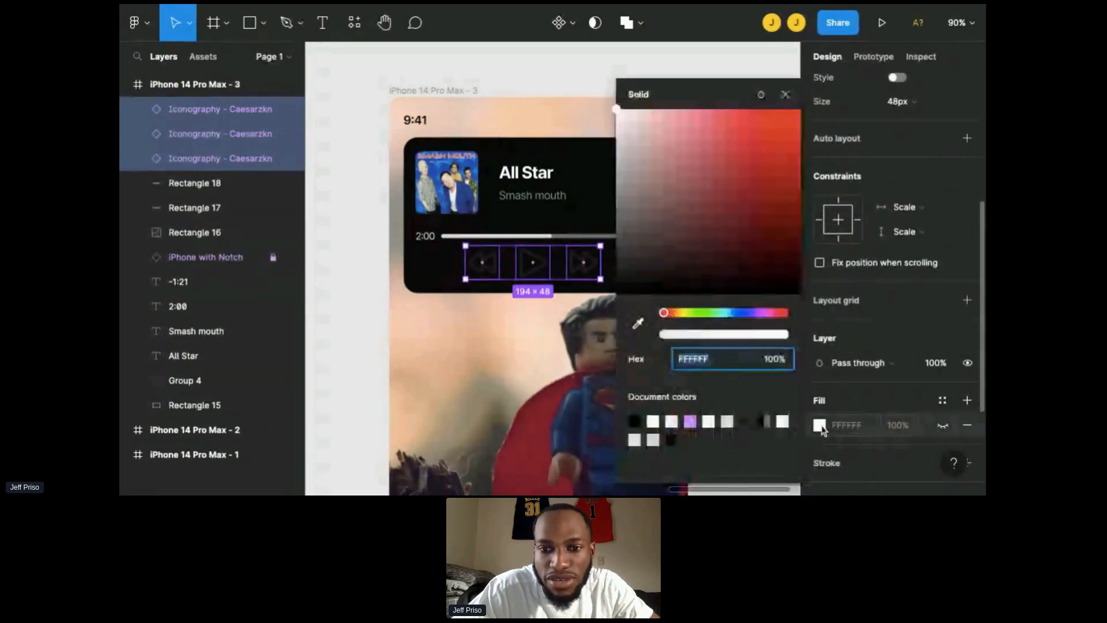
{"action": "left_click", "coordinate": [858, 462]}
{"action": "scroll", "coordinate": [851, 464], "scroll_direction": "down", "scroll_amount": 2}
{"action": "left_click", "coordinate": [820, 468]}
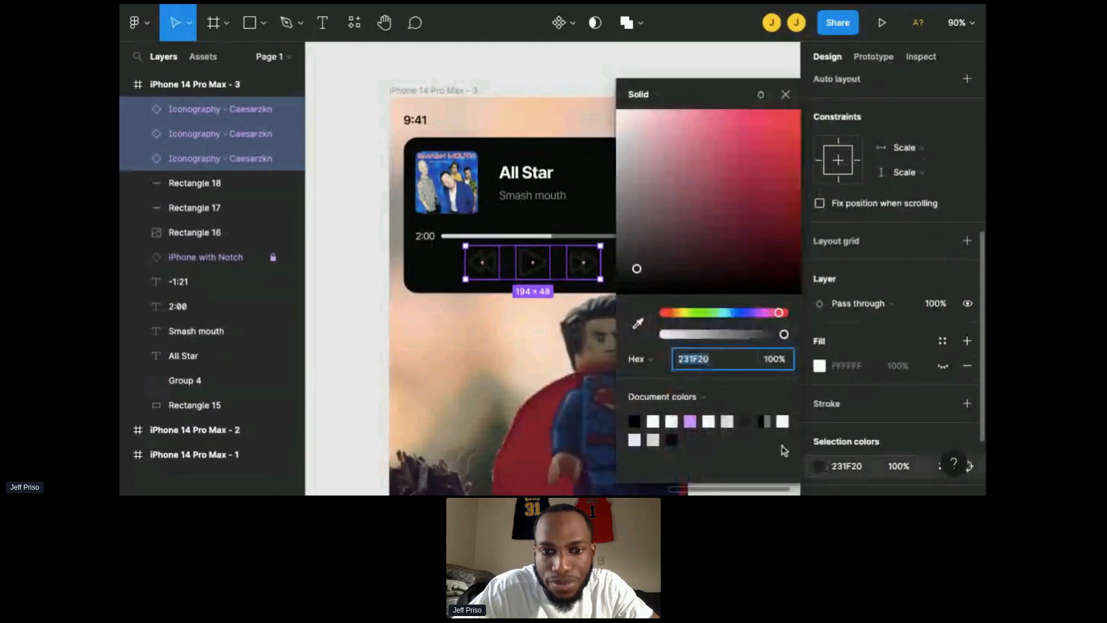
{"action": "left_click", "coordinate": [654, 422]}
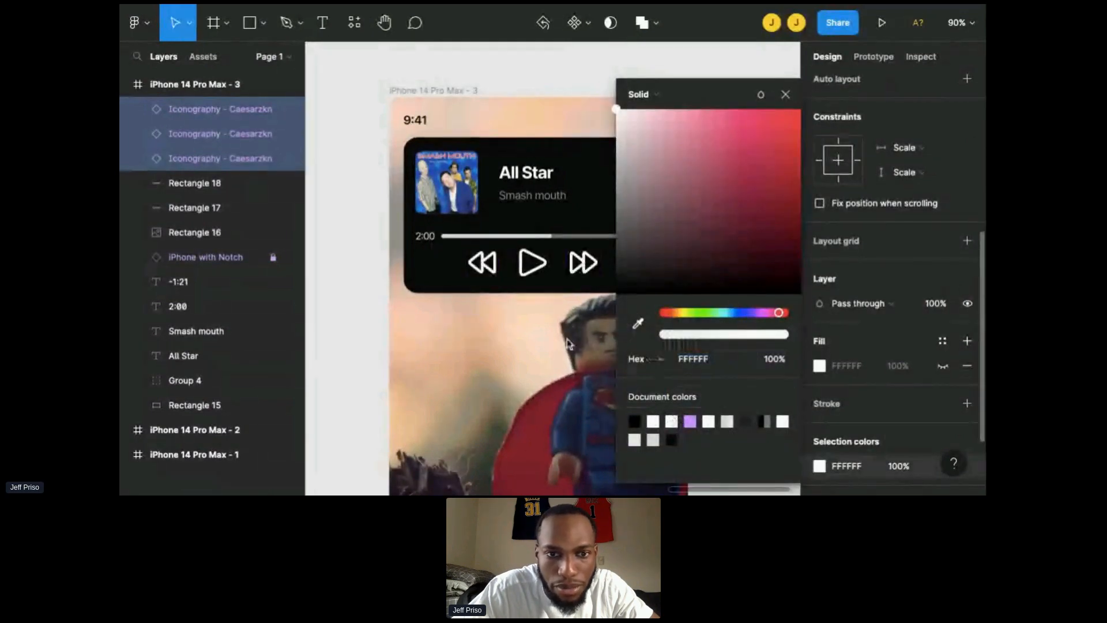
{"action": "key", "text": "Escape"}
Step: Extend the music panel's bottom edge down to a height of about 239
{"action": "left_click", "coordinate": [584, 265]}
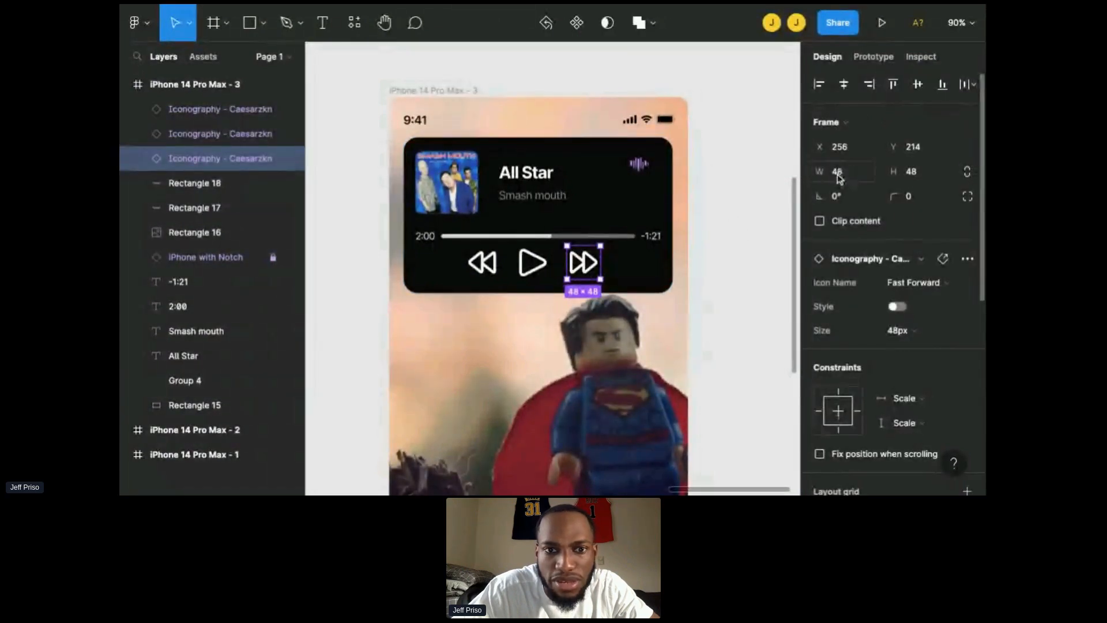
{"action": "left_click", "coordinate": [489, 271], "text": "shift"}
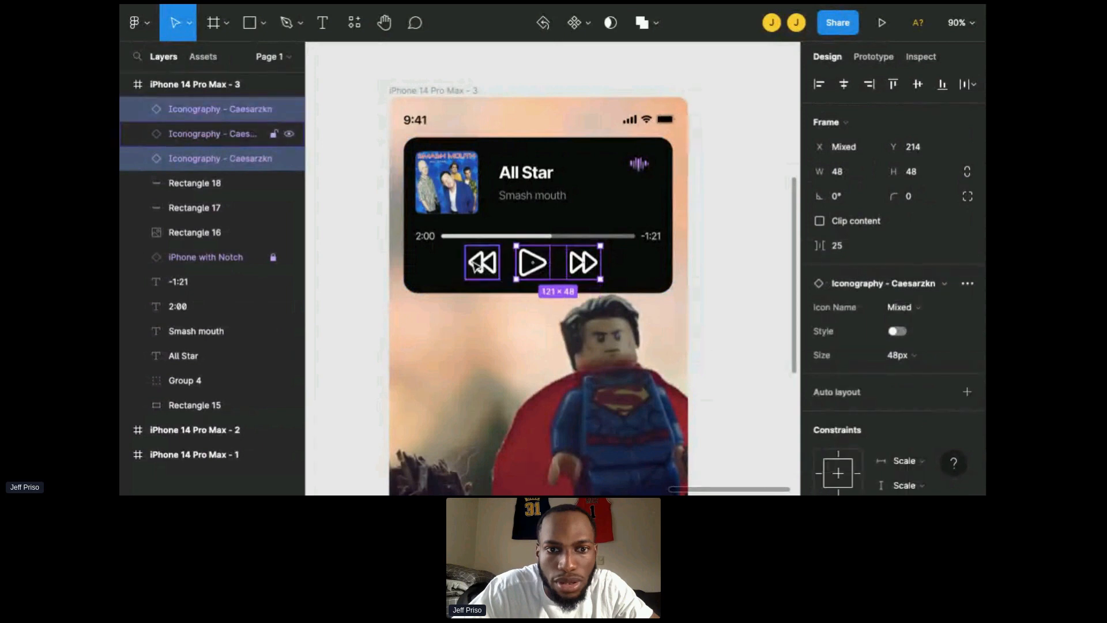
{"action": "left_click", "coordinate": [532, 266], "text": "shift"}
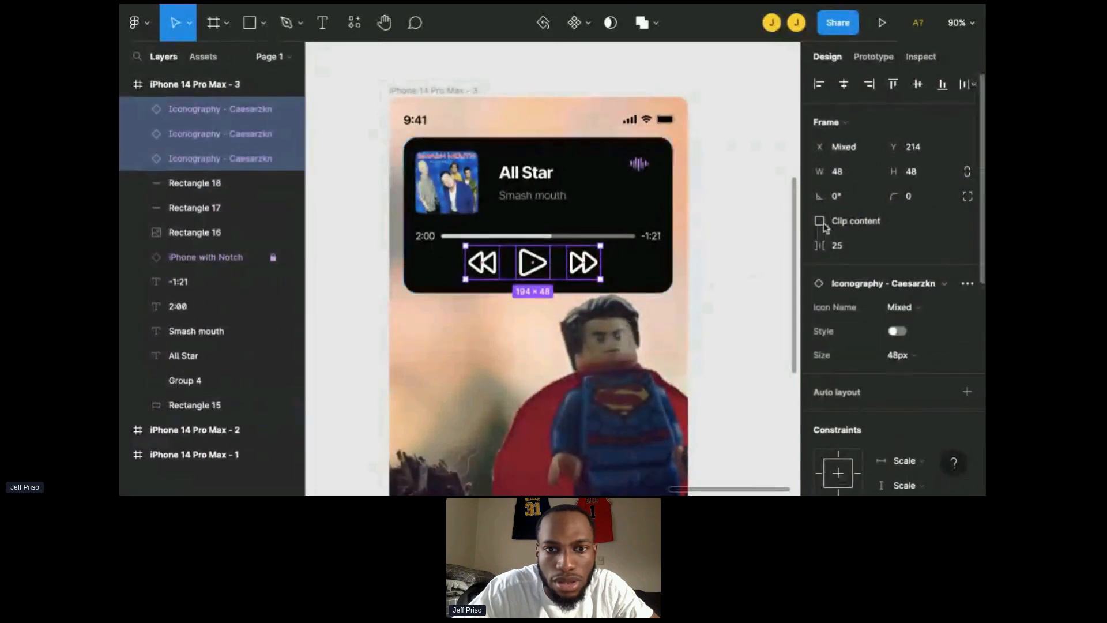
{"action": "key", "text": "Escape"}
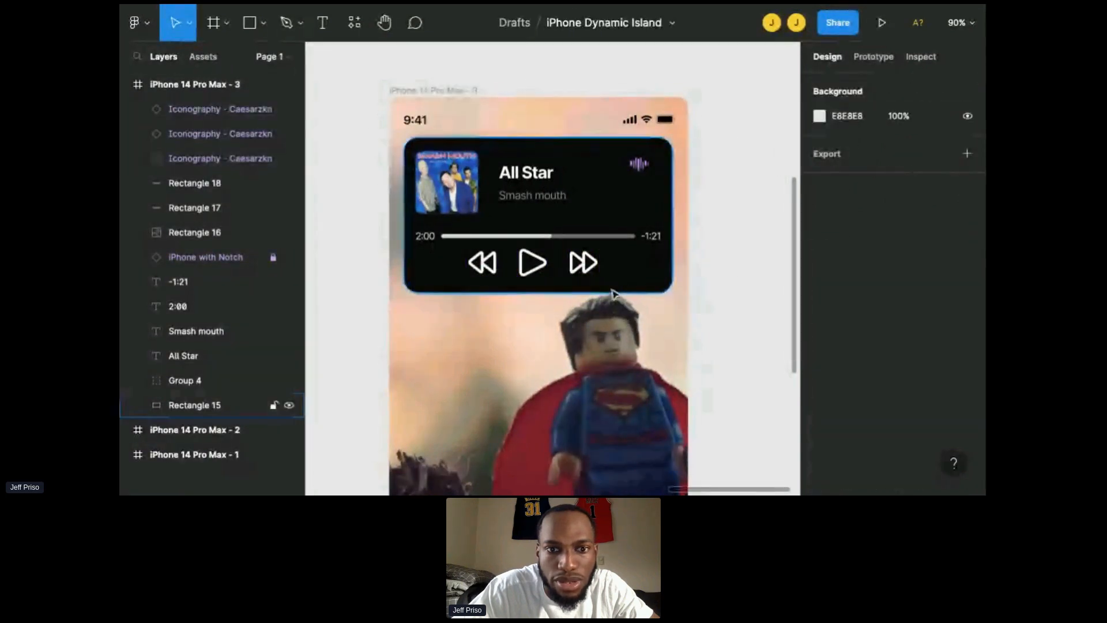
{"action": "left_click", "coordinate": [611, 293]}
{"action": "left_click_drag", "start_coordinate": [606, 293], "coordinate": [605, 303]}
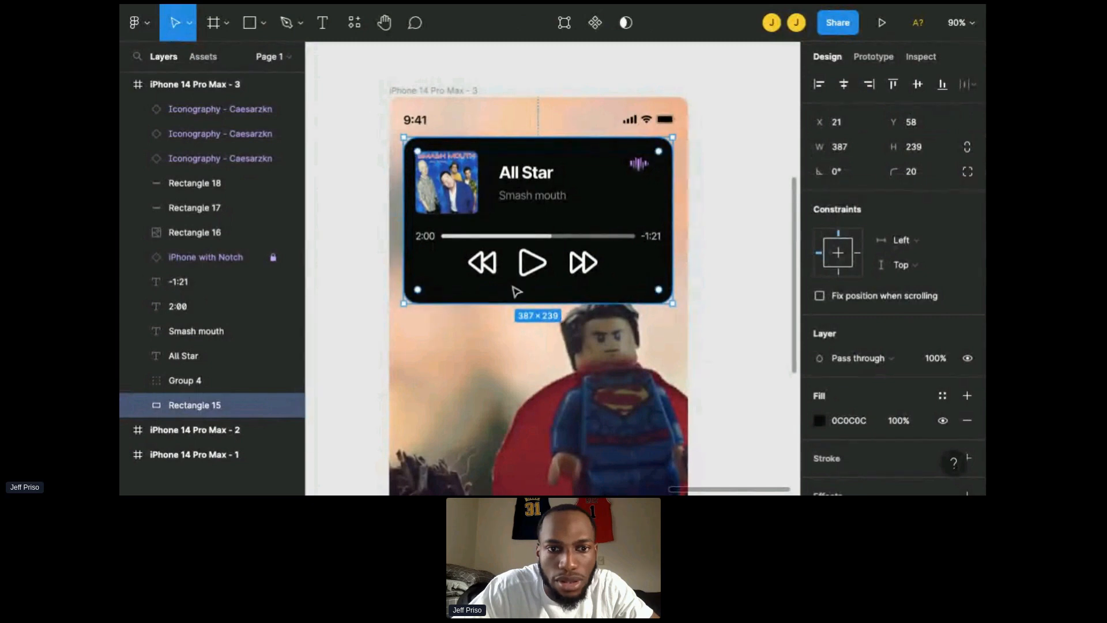
Step: Move the three playback icons together down to Y 228 and nudge them horizontally to centre the row
{"action": "left_click", "coordinate": [482, 263]}
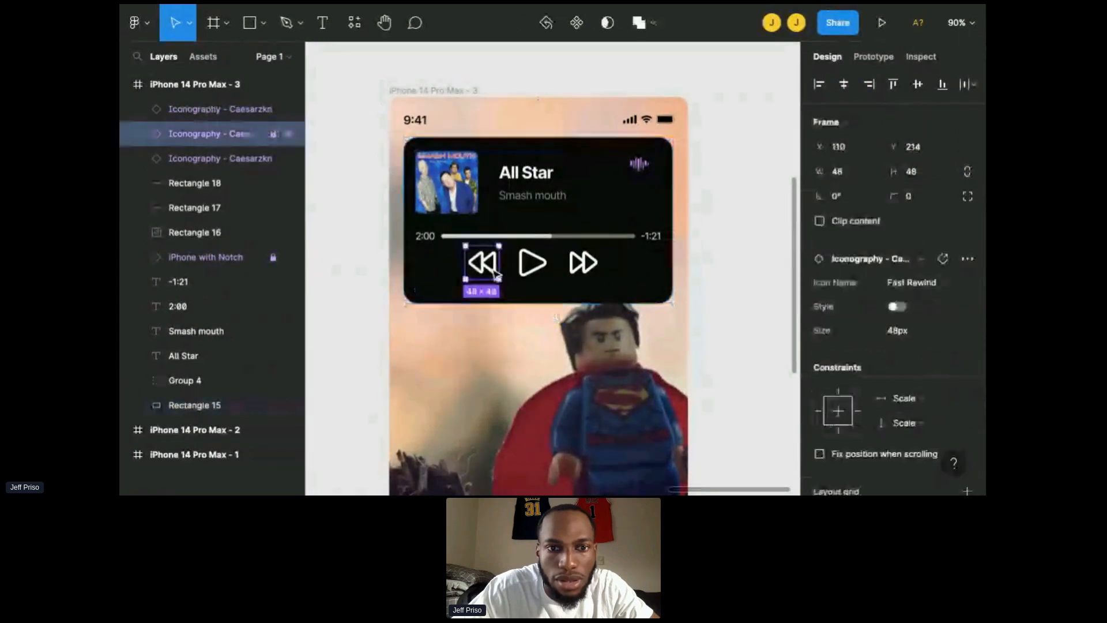
{"action": "left_click", "coordinate": [533, 274], "text": "shift"}
{"action": "left_click", "coordinate": [584, 270], "text": "shift"}
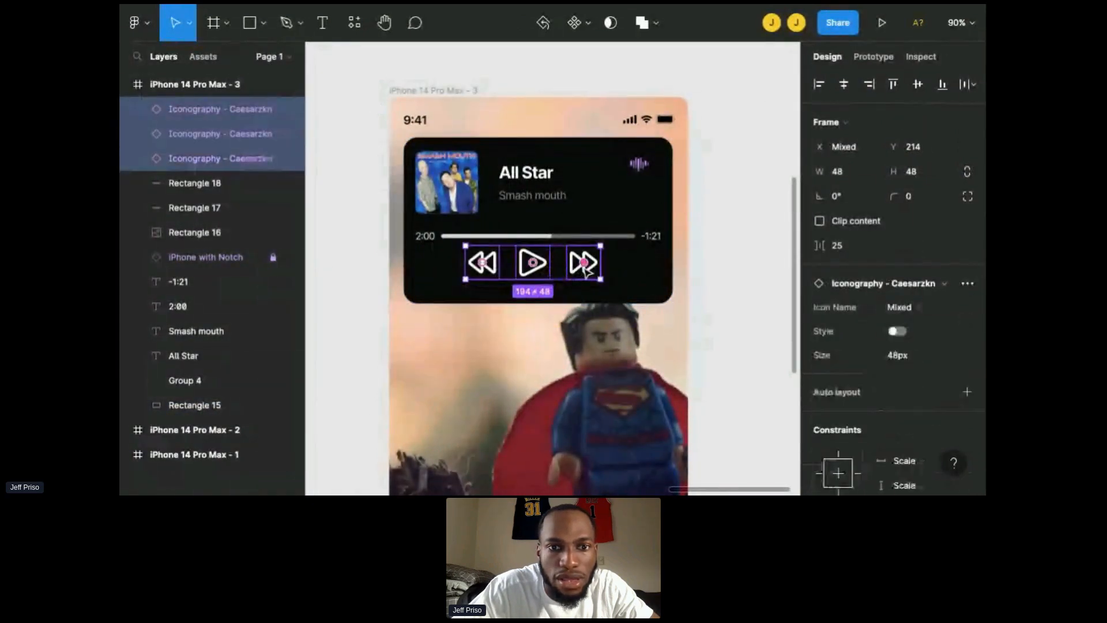
{"action": "left_click", "coordinate": [562, 265]}
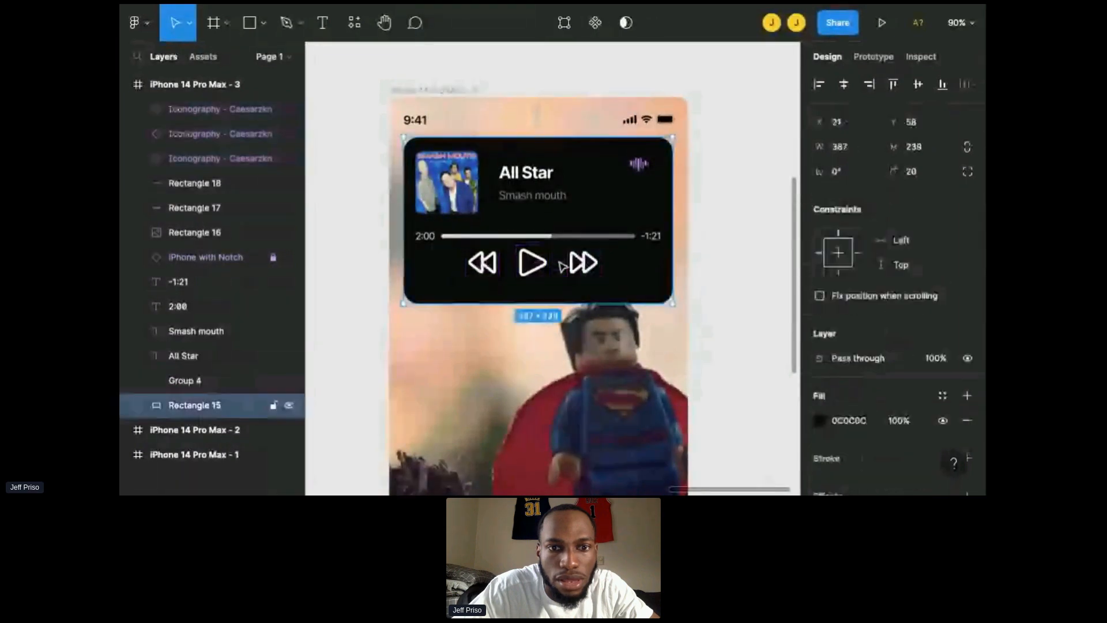
{"action": "left_click", "coordinate": [583, 263]}
{"action": "left_click", "coordinate": [522, 271], "text": "shift"}
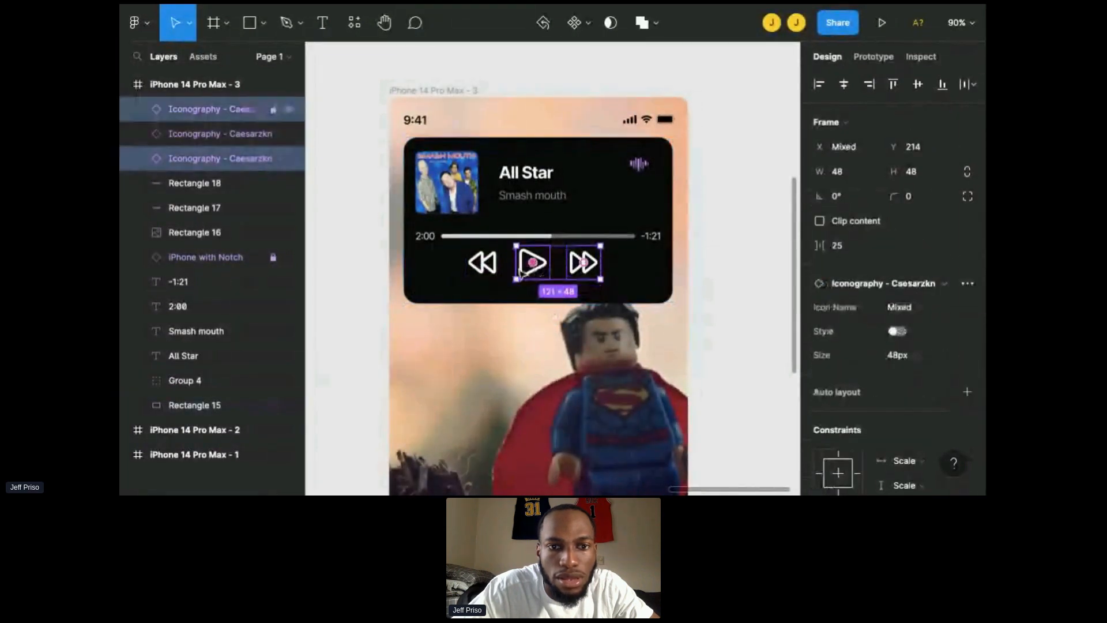
{"action": "left_click", "coordinate": [499, 276], "text": "shift"}
{"action": "left_click_drag", "start_coordinate": [510, 276], "coordinate": [529, 285]}
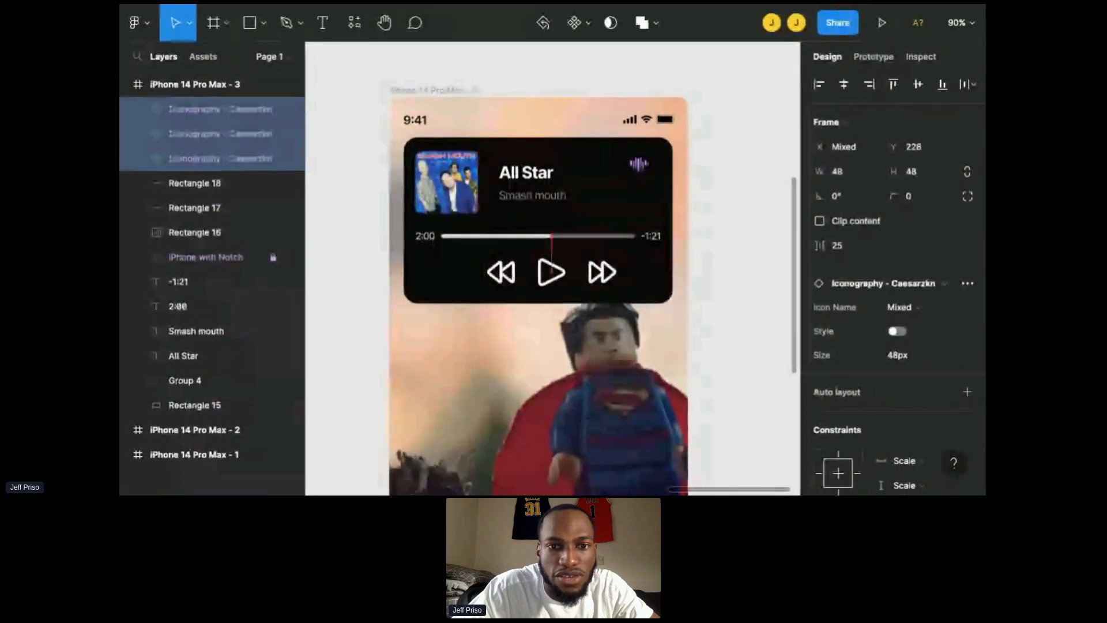
{"action": "key", "text": "shift+Left"}
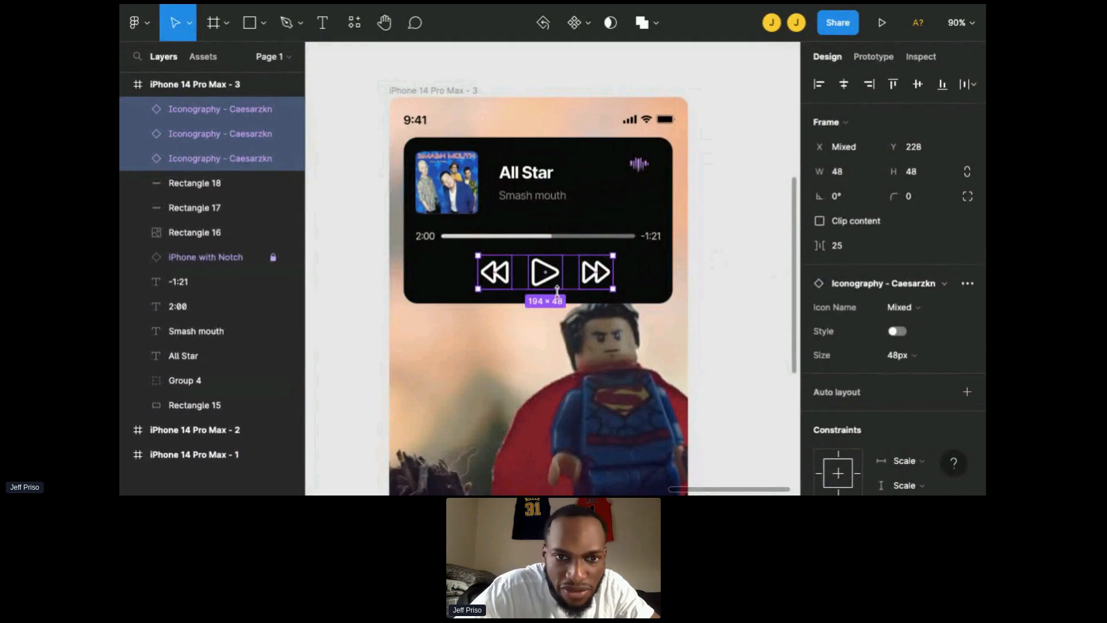
{"action": "key", "text": "Right"}
{"action": "key", "text": "Right"}
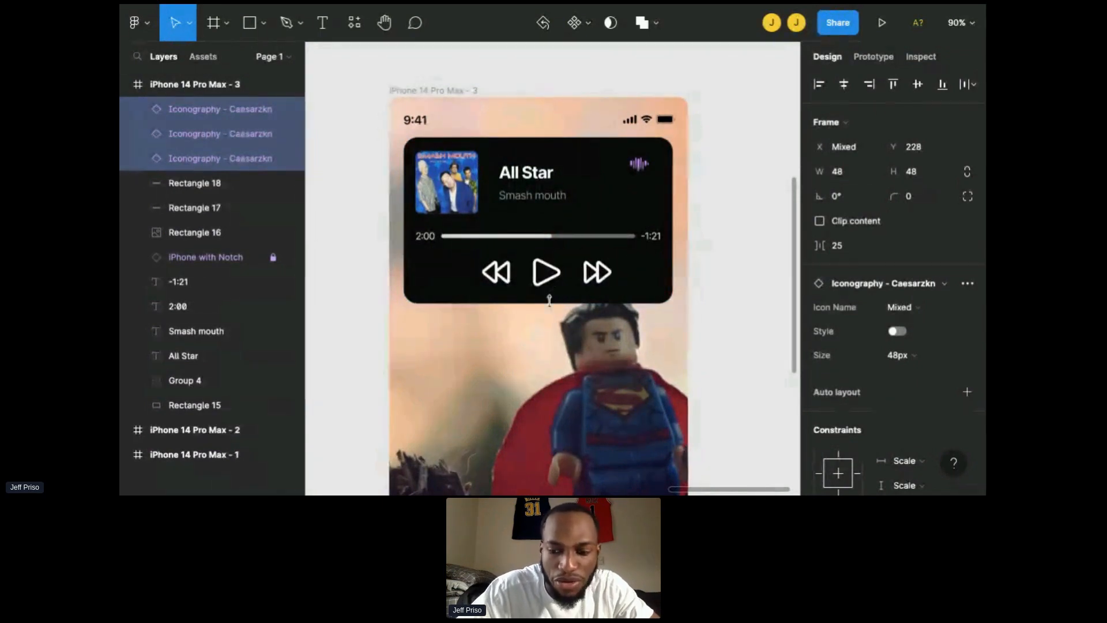
{"action": "left_click", "coordinate": [746, 320]}
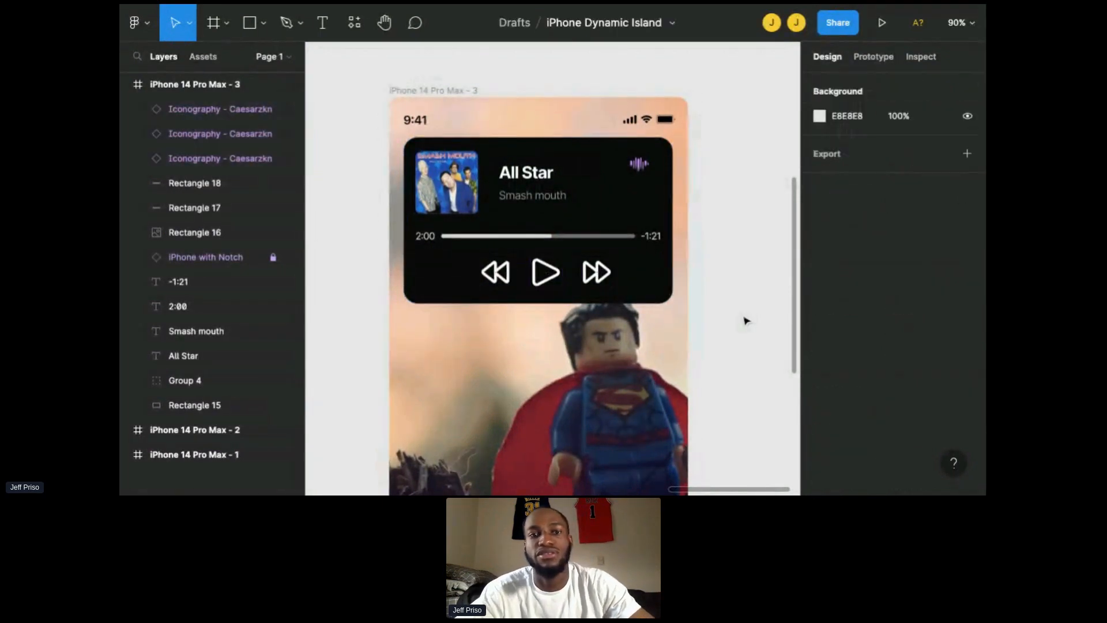
Step: Duplicate the iPhone 14 Pro Max - 3 frame as a new frame beside it
{"action": "scroll", "coordinate": [746, 321], "scroll_direction": "down", "scroll_amount": 1}
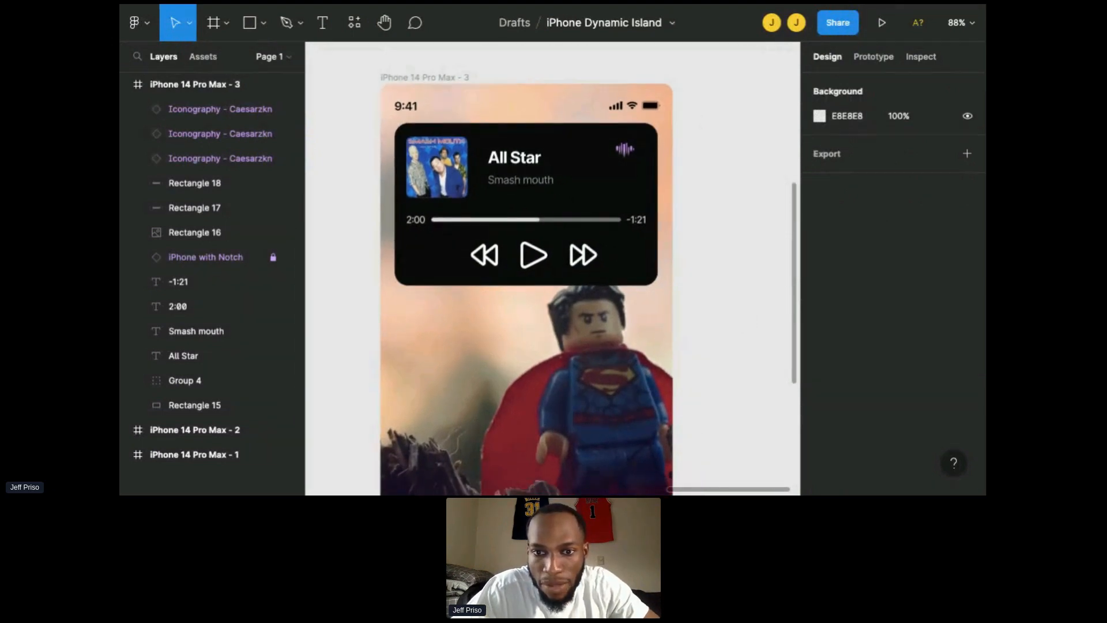
{"action": "scroll", "coordinate": [553, 269], "scroll_direction": "down", "scroll_amount": 3}
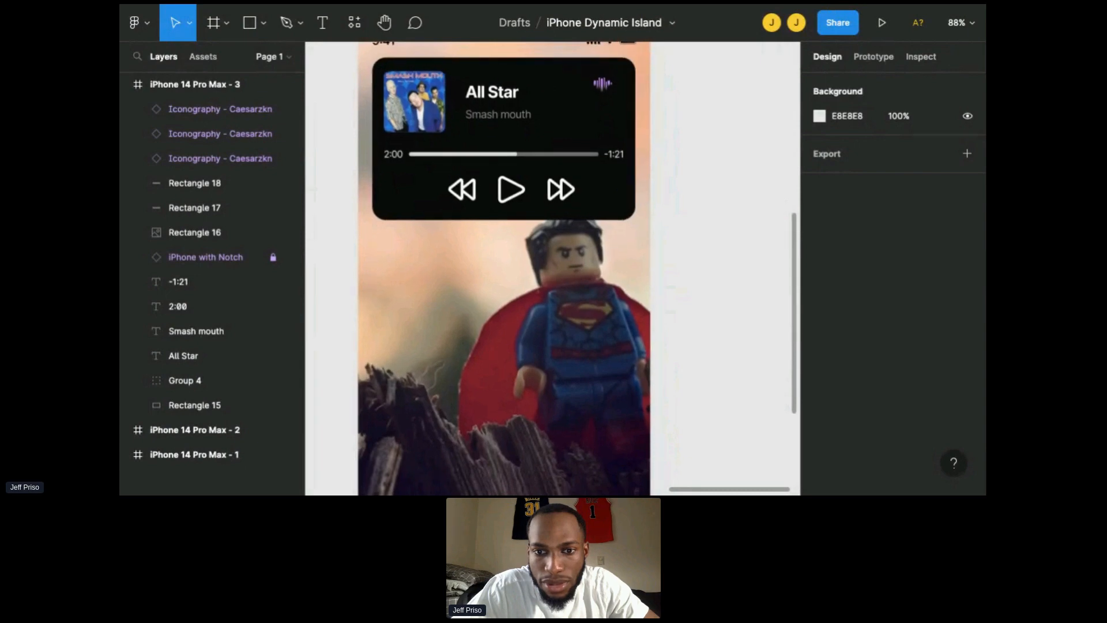
{"action": "scroll", "coordinate": [552, 269], "scroll_direction": "down", "scroll_amount": 3}
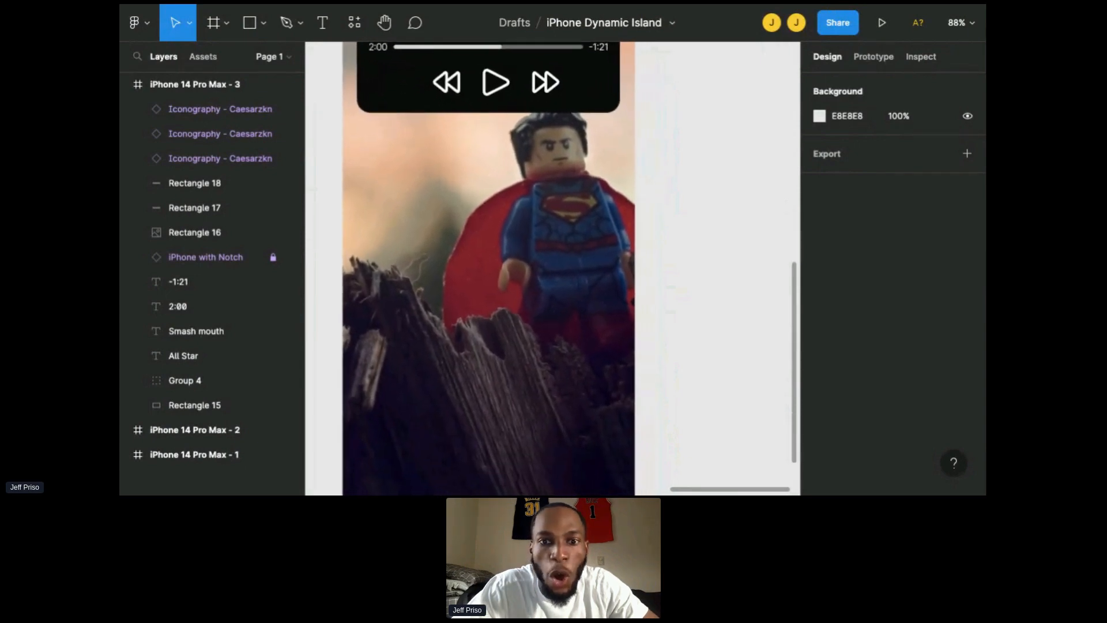
{"action": "scroll", "coordinate": [682, 369], "scroll_direction": "down", "scroll_amount": 5}
{"action": "scroll", "coordinate": [682, 369], "scroll_direction": "up", "scroll_amount": 1}
{"action": "scroll", "coordinate": [682, 369], "scroll_direction": "down", "scroll_amount": 1}
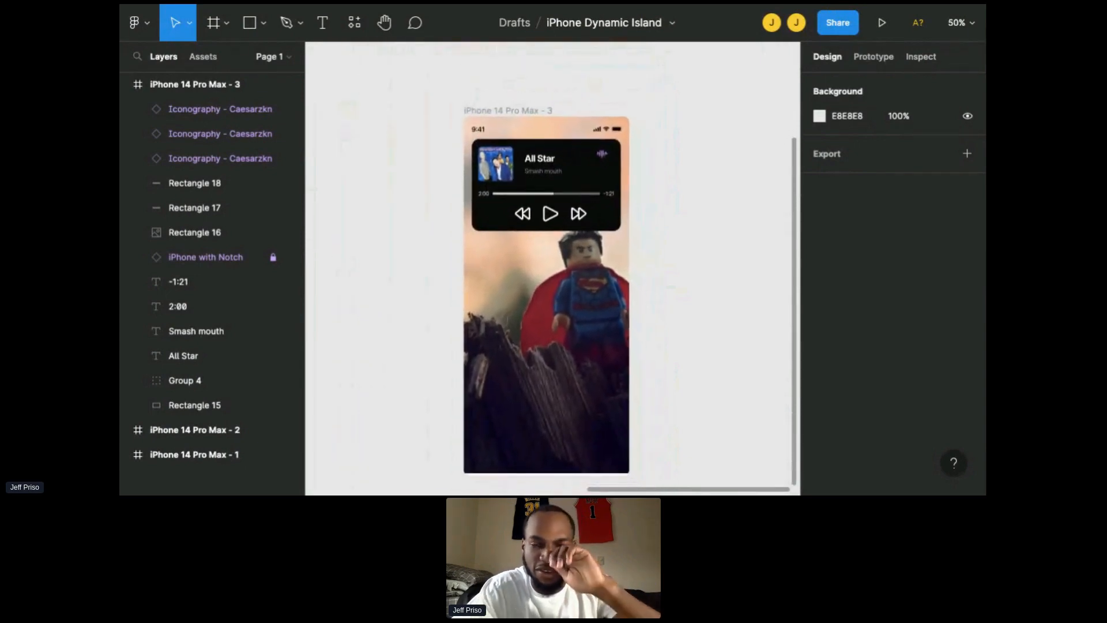
{"action": "scroll", "coordinate": [589, 194], "scroll_direction": "right", "scroll_amount": 3}
{"action": "scroll", "coordinate": [590, 194], "scroll_direction": "down", "scroll_amount": 1}
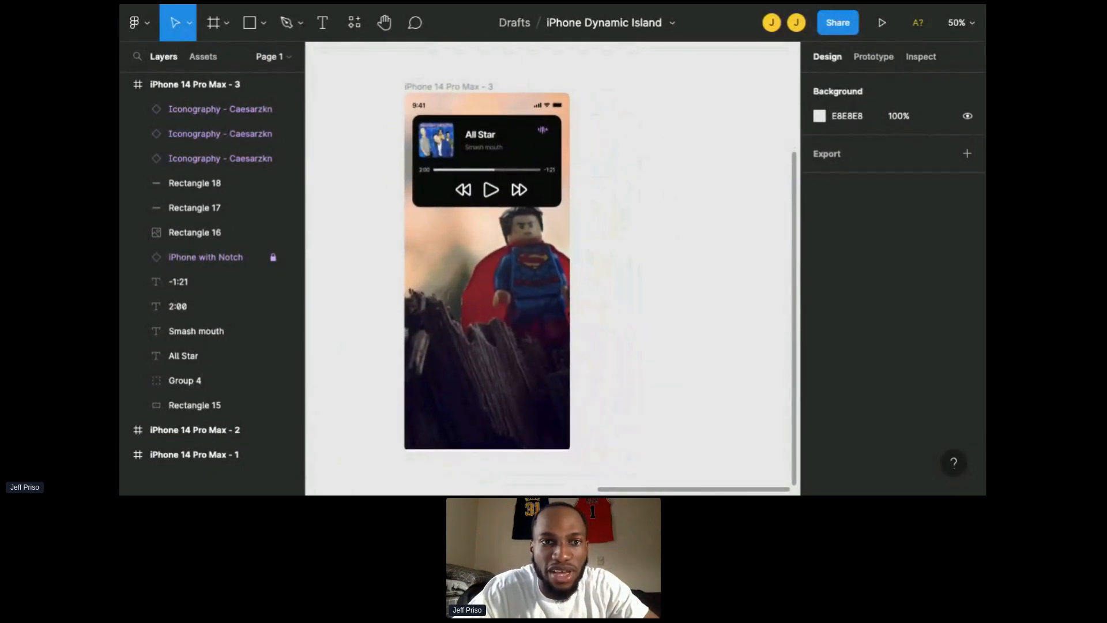
{"action": "left_click", "coordinate": [477, 87]}
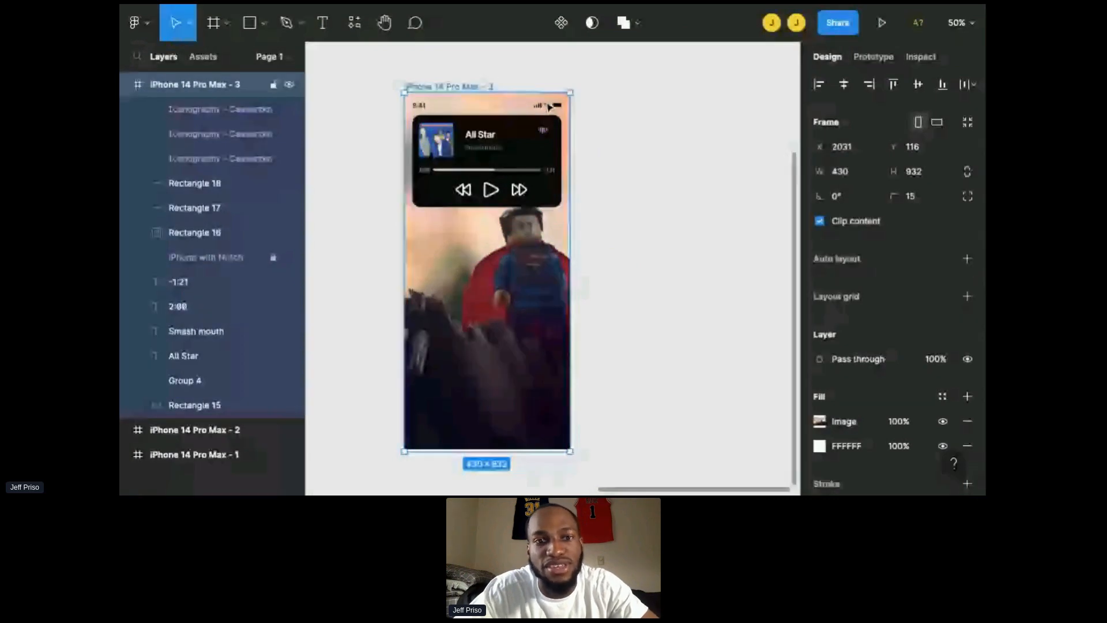
{"action": "key", "text": "ctrl+v"}
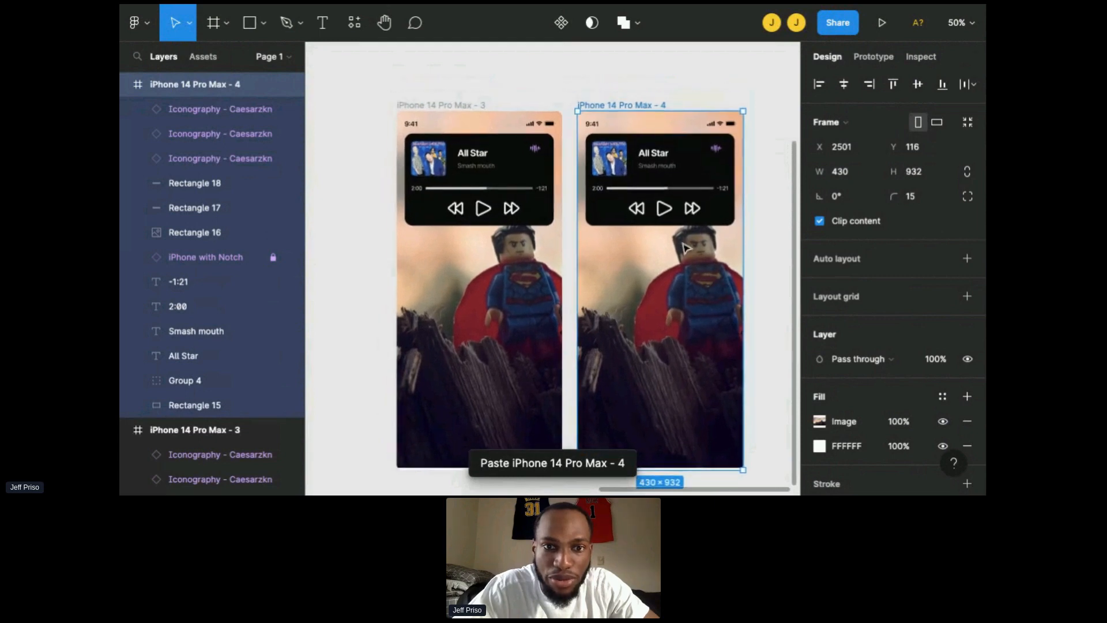
Step: Hide the three playback icons, both progress-bar rectangles and the two time labels in the copied frame
{"action": "scroll", "coordinate": [684, 247], "scroll_direction": "up", "scroll_amount": 5}
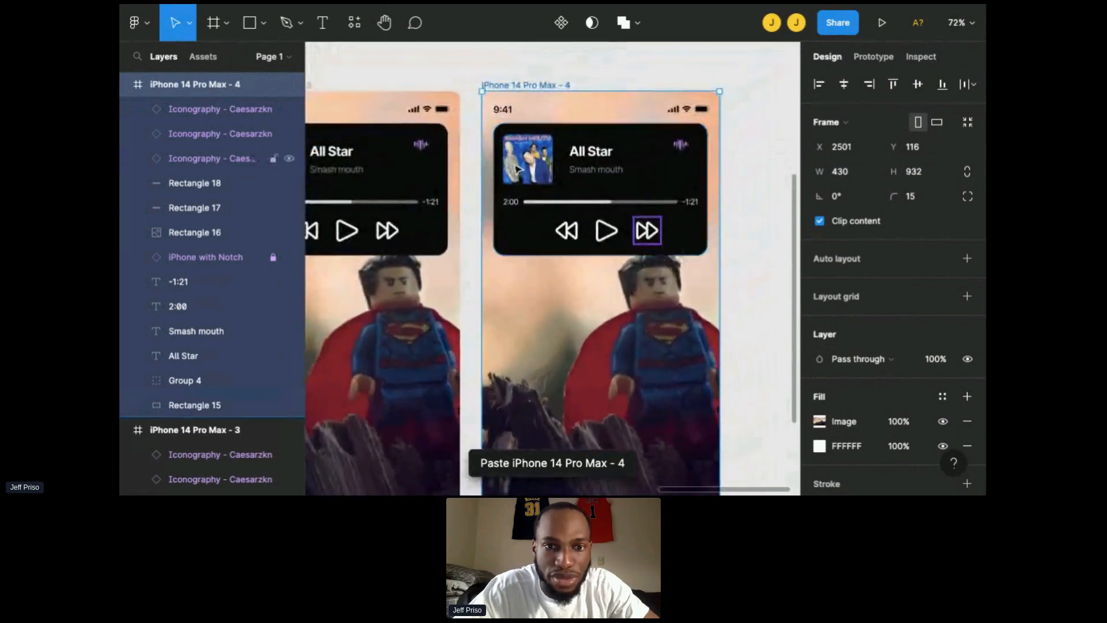
{"action": "left_click", "coordinate": [572, 236]}
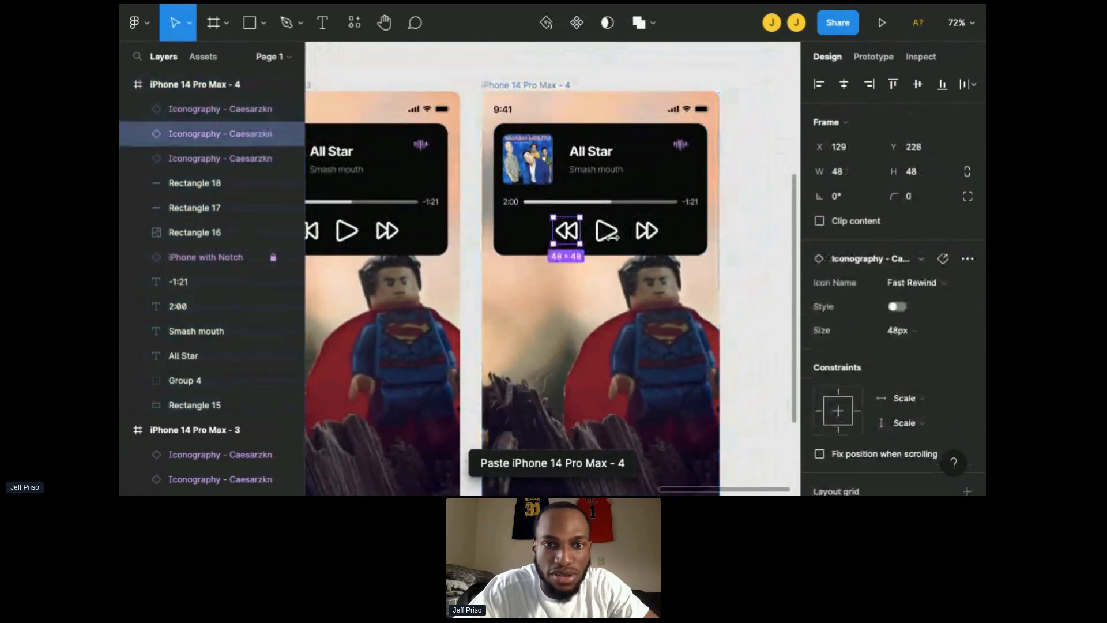
{"action": "left_click", "coordinate": [607, 232], "text": "shift"}
{"action": "left_click", "coordinate": [647, 232], "text": "shift"}
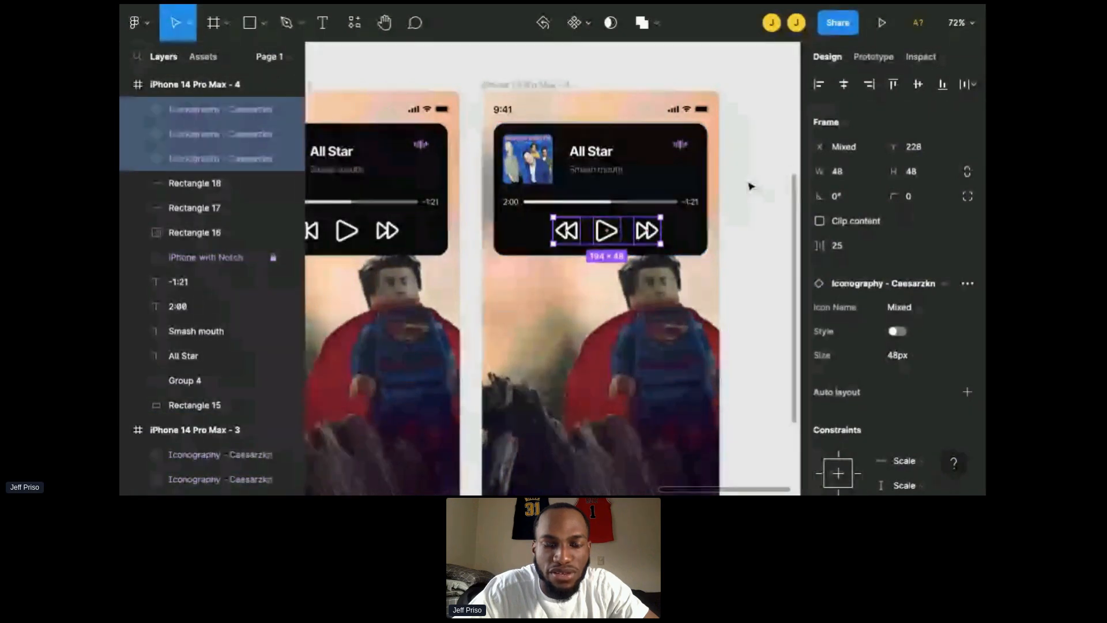
{"action": "left_click", "coordinate": [633, 202], "text": "shift"}
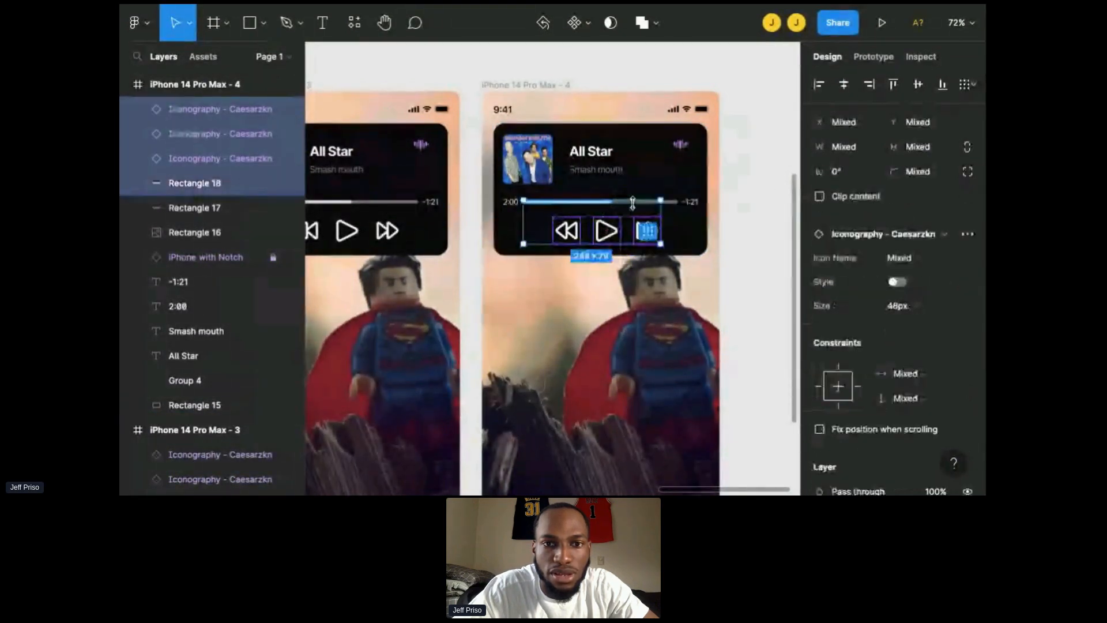
{"action": "left_click", "coordinate": [679, 205], "text": "shift"}
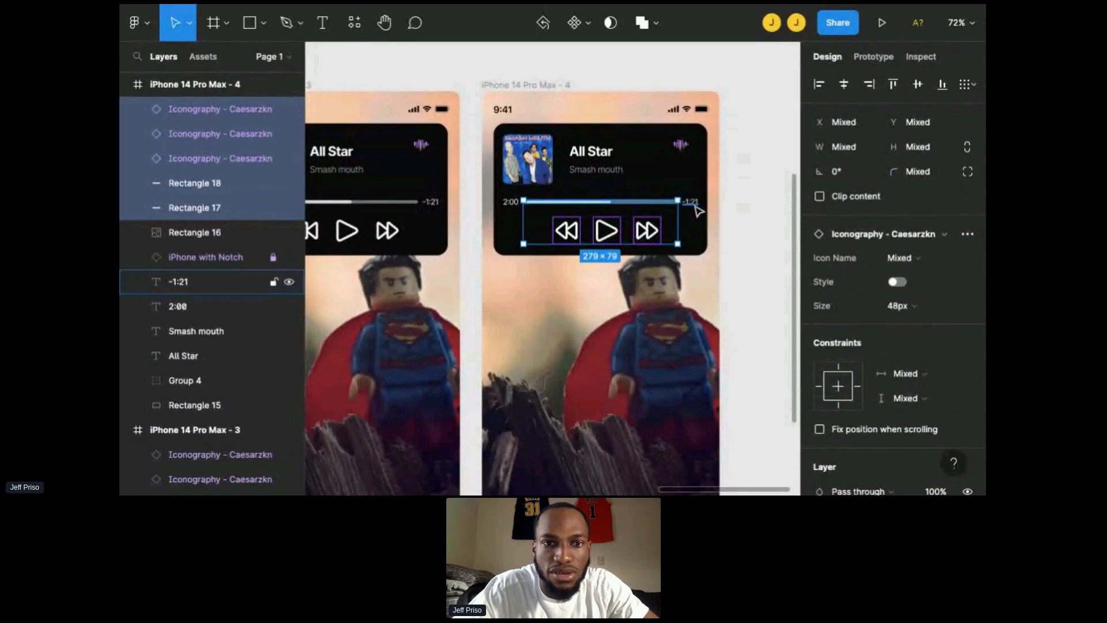
{"action": "left_click", "coordinate": [692, 203], "text": "shift"}
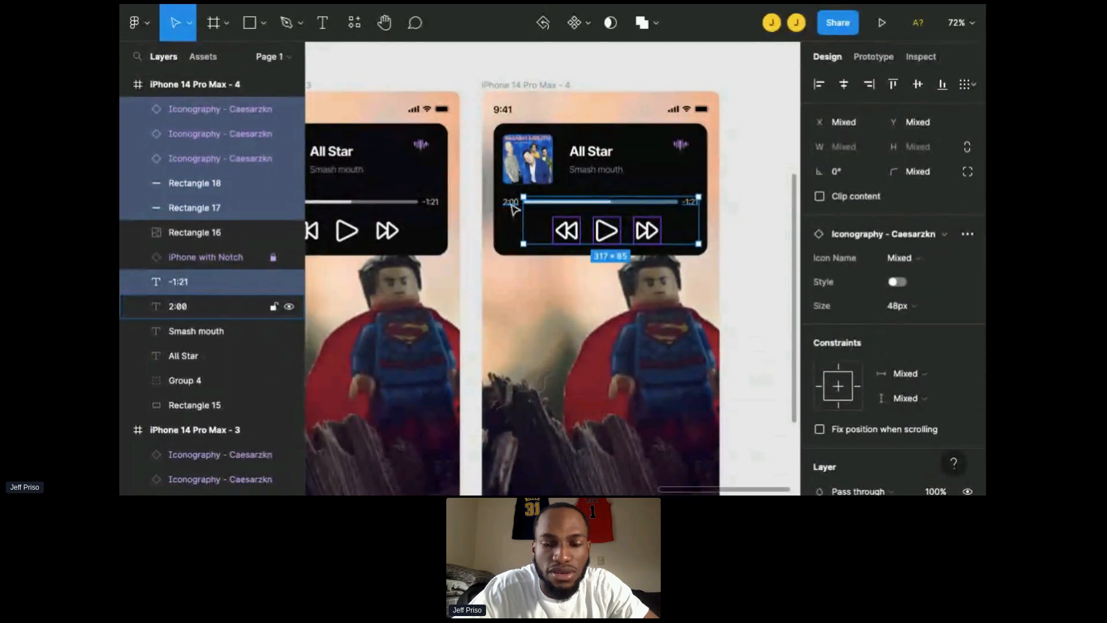
{"action": "left_click", "coordinate": [512, 206], "text": "shift"}
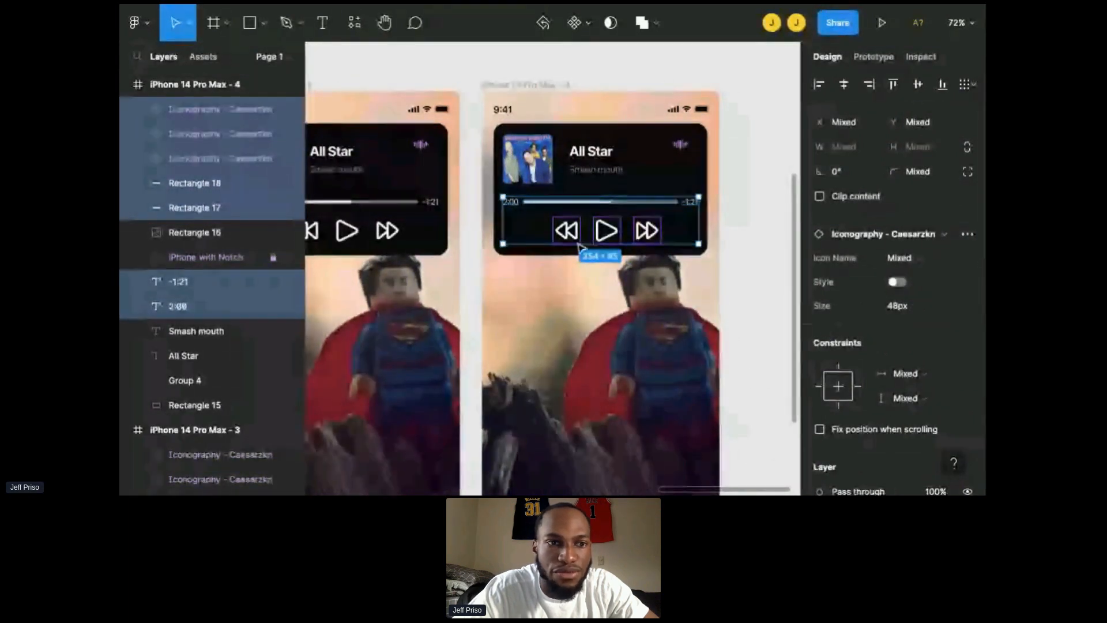
{"action": "left_click", "coordinate": [289, 110]}
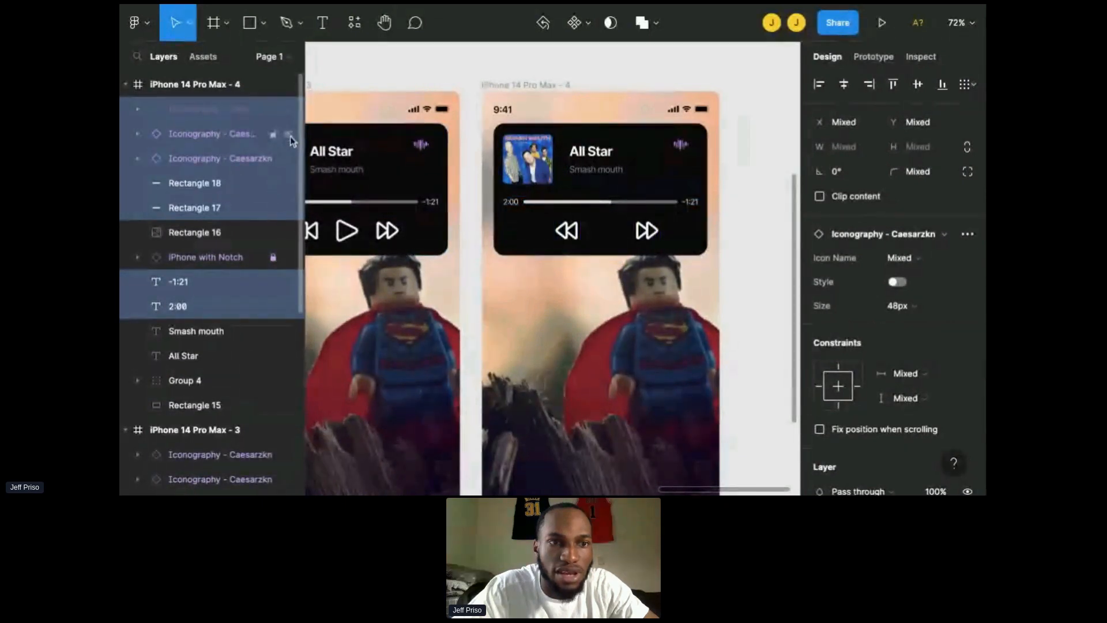
{"action": "left_click", "coordinate": [290, 136]}
{"action": "left_click", "coordinate": [290, 161]}
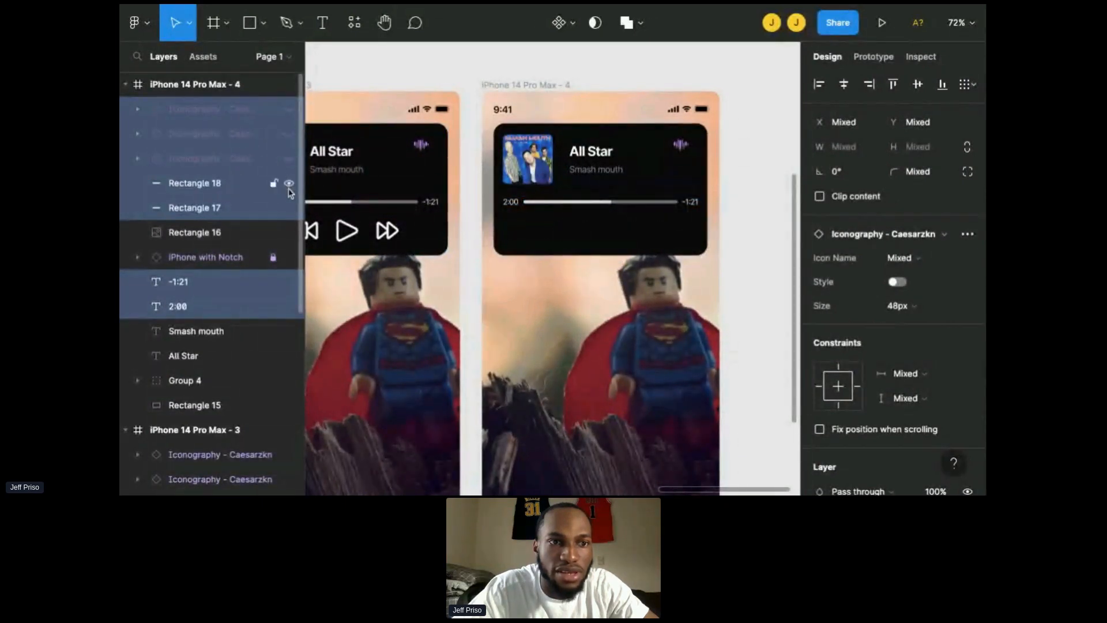
{"action": "left_click", "coordinate": [289, 184]}
{"action": "left_click", "coordinate": [289, 208]}
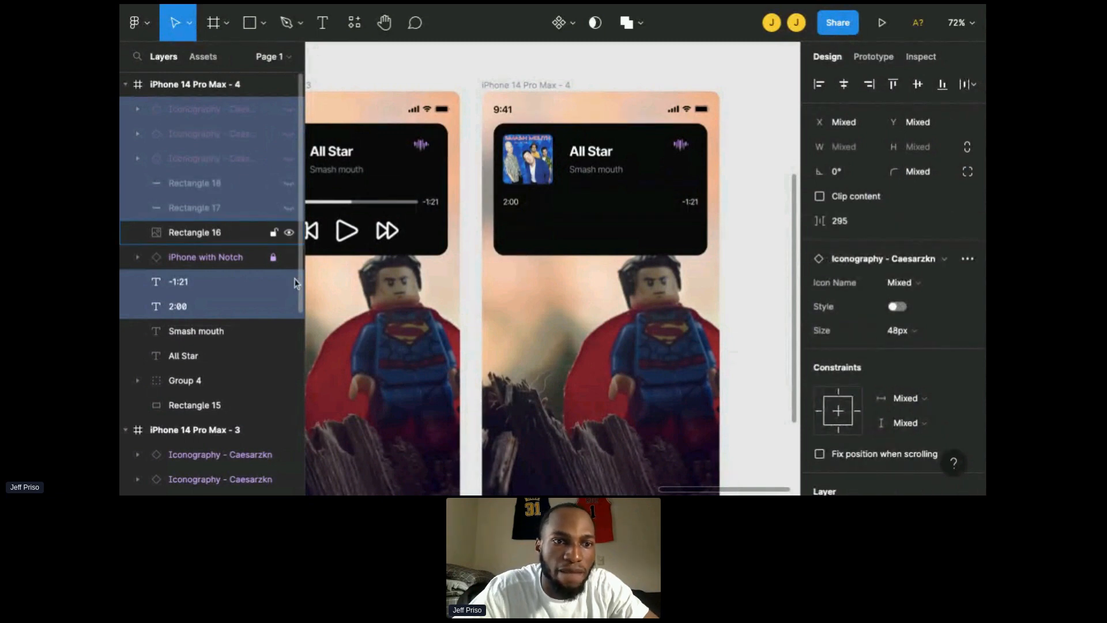
{"action": "left_click", "coordinate": [289, 282]}
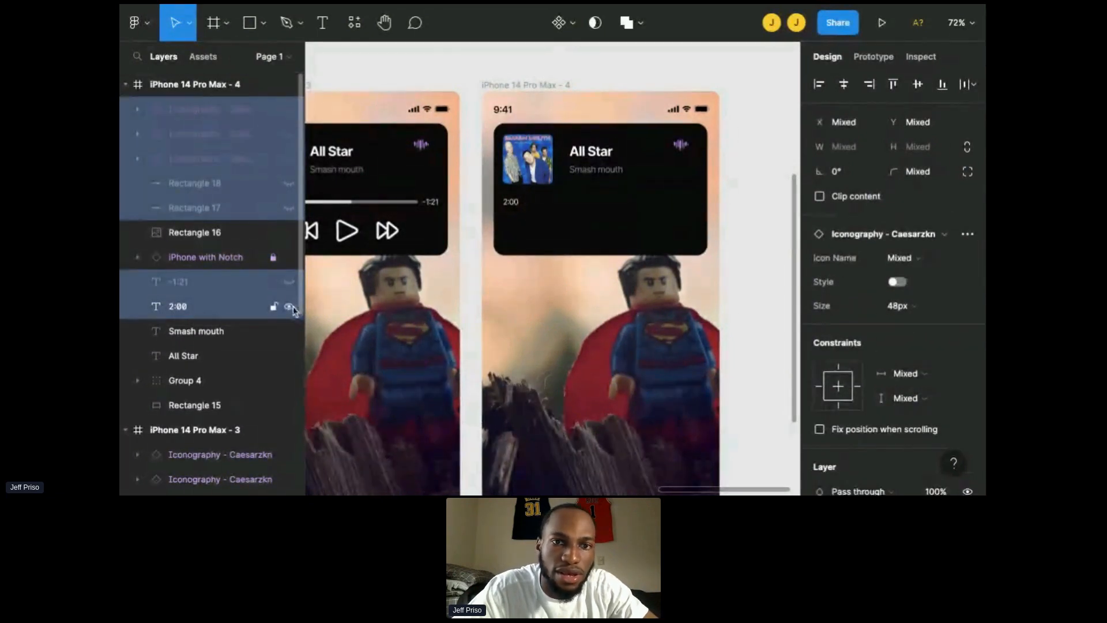
{"action": "left_click", "coordinate": [289, 307]}
{"action": "left_click", "coordinate": [773, 251]}
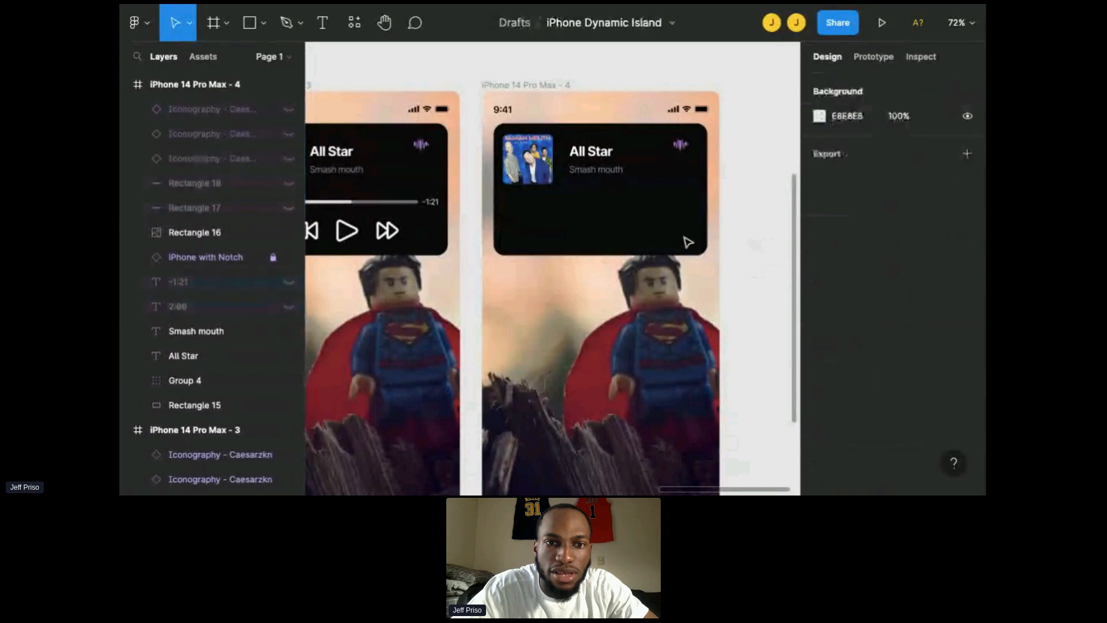
{"action": "left_click", "coordinate": [641, 241]}
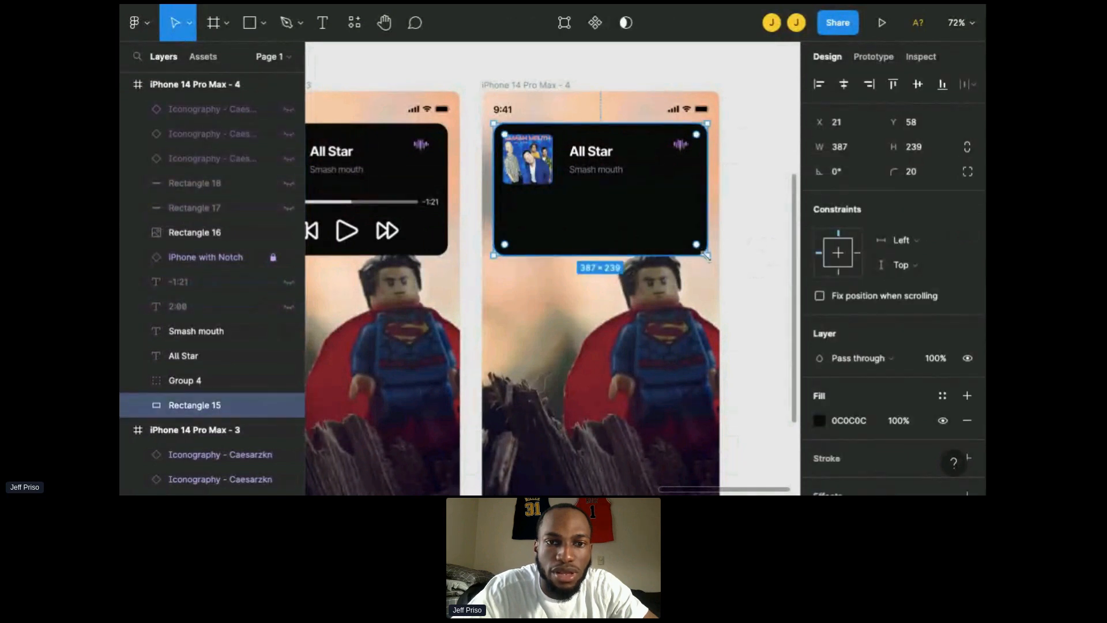
{"action": "left_click_drag", "start_coordinate": [706, 255], "coordinate": [592, 184]}
{"action": "key", "text": "ctrl+z"}
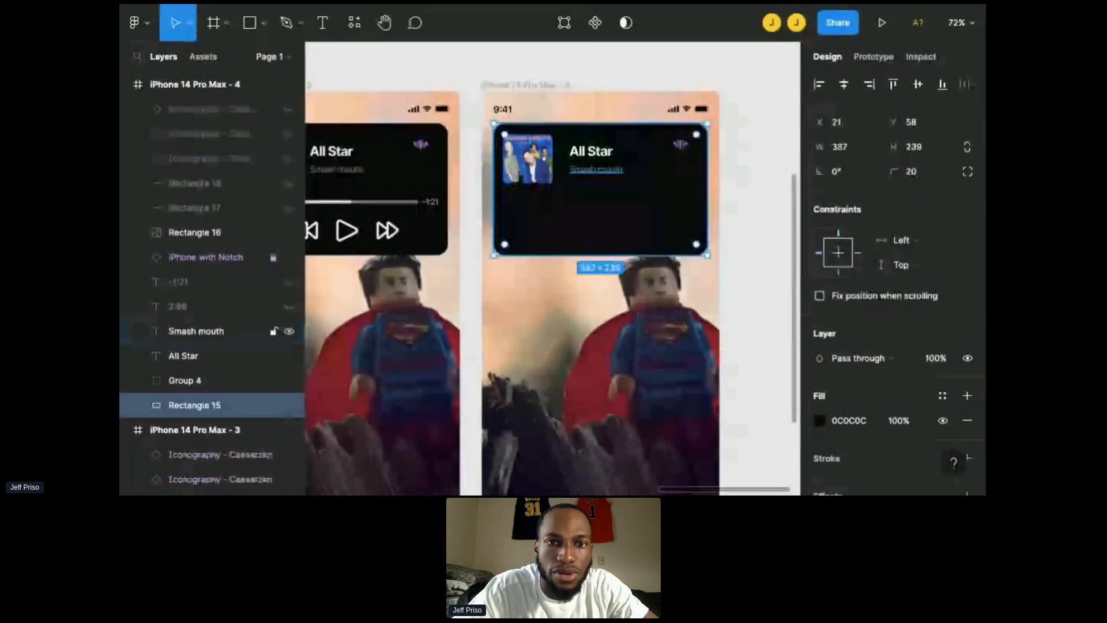
Step: Shorten the music panel's height by pulling its bottom edge up to just below the song info
{"action": "left_click", "coordinate": [548, 168]}
{"action": "left_click", "coordinate": [600, 249]}
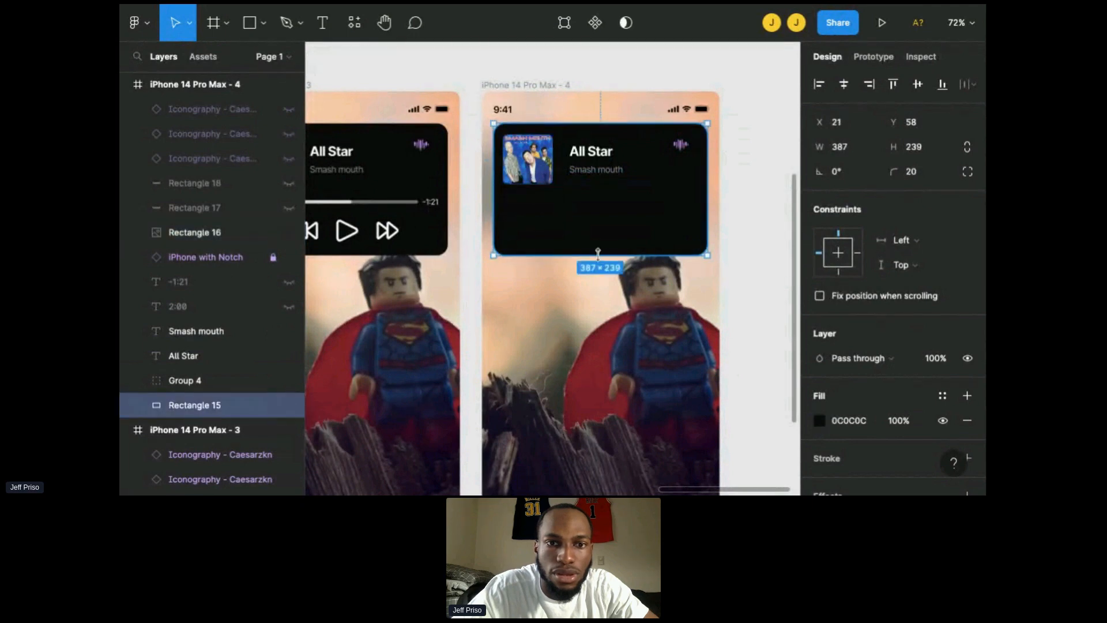
{"action": "left_click_drag", "start_coordinate": [598, 254], "coordinate": [598, 200]}
Step: Set the album art's corner radius to 50 to make it circular
{"action": "left_click", "coordinate": [547, 179]}
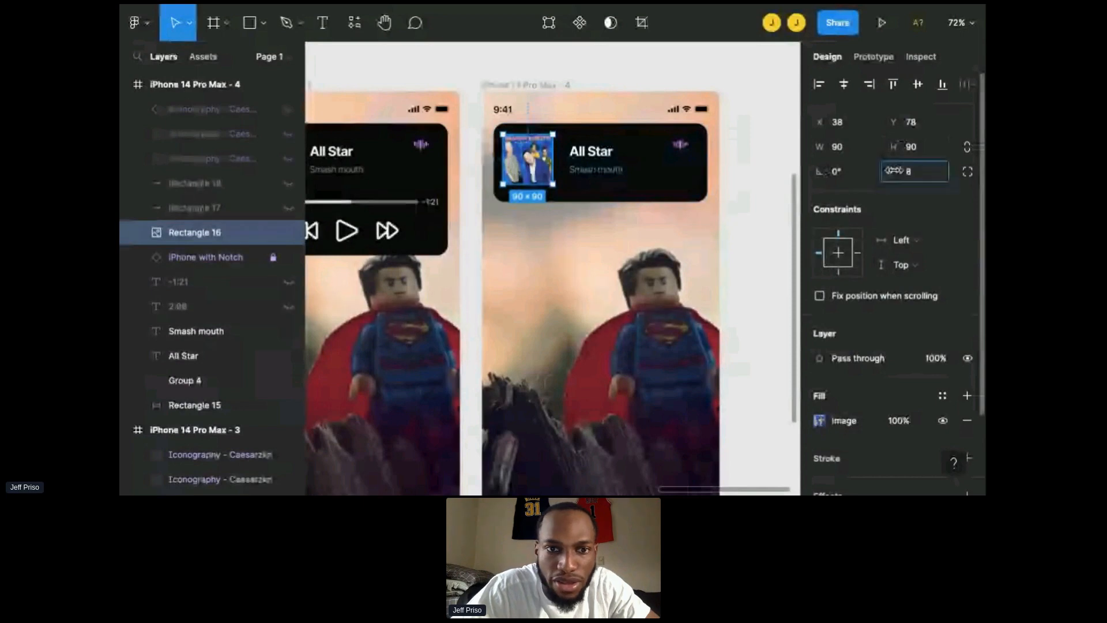
{"action": "left_click_drag", "start_coordinate": [894, 171], "coordinate": [622, 296]}
{"action": "type", "text": "50"}
{"action": "key", "text": "Return"}
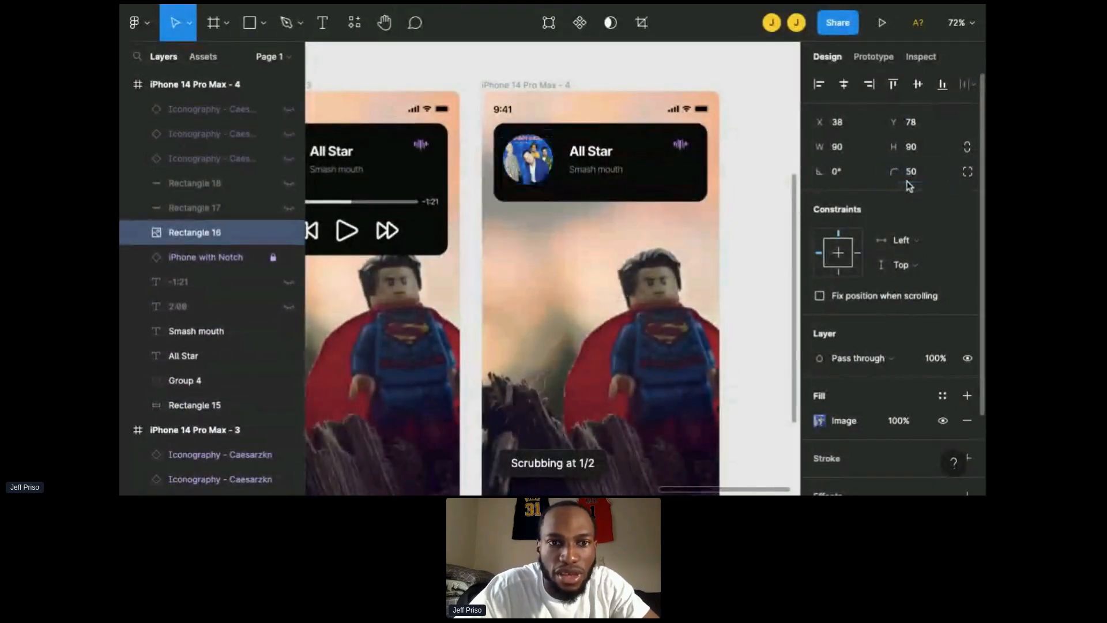
{"action": "key", "text": "Escape"}
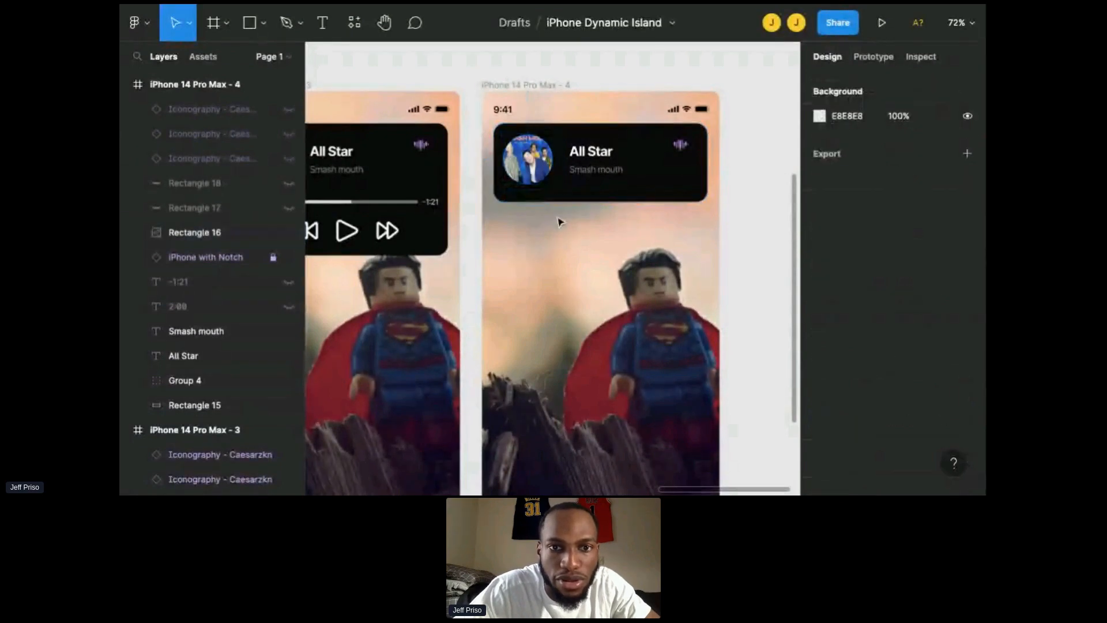
Step: Move the song title and artist text together slightly right, to X 177
{"action": "scroll", "coordinate": [558, 220], "scroll_direction": "up", "scroll_amount": 5}
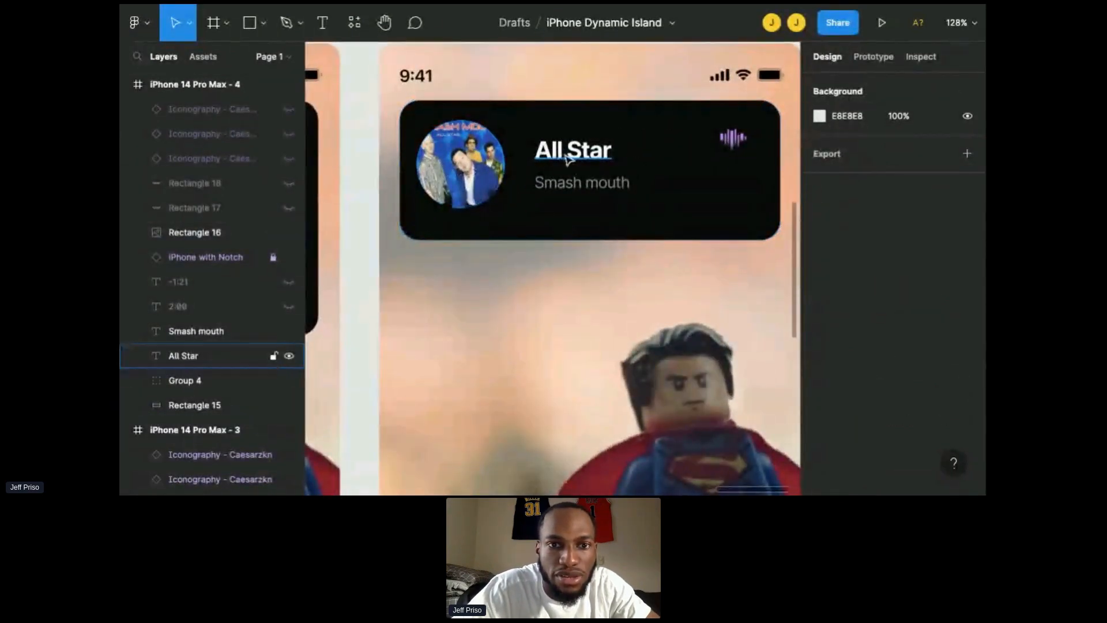
{"action": "left_click", "coordinate": [573, 171]}
{"action": "left_click", "coordinate": [581, 194], "text": "shift"}
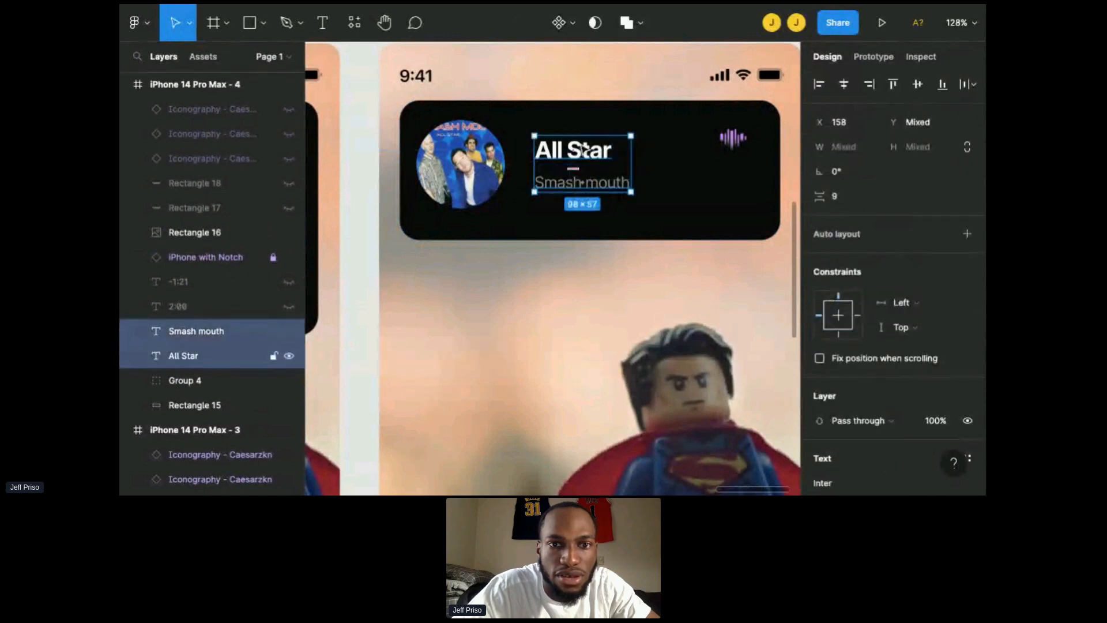
{"action": "mouse_move", "coordinate": [584, 150]}
{"action": "left_mouse_down"}
{"action": "mouse_move", "coordinate": [633, 148]}
{"action": "mouse_move", "coordinate": [584, 150]}
{"action": "left_mouse_up"}
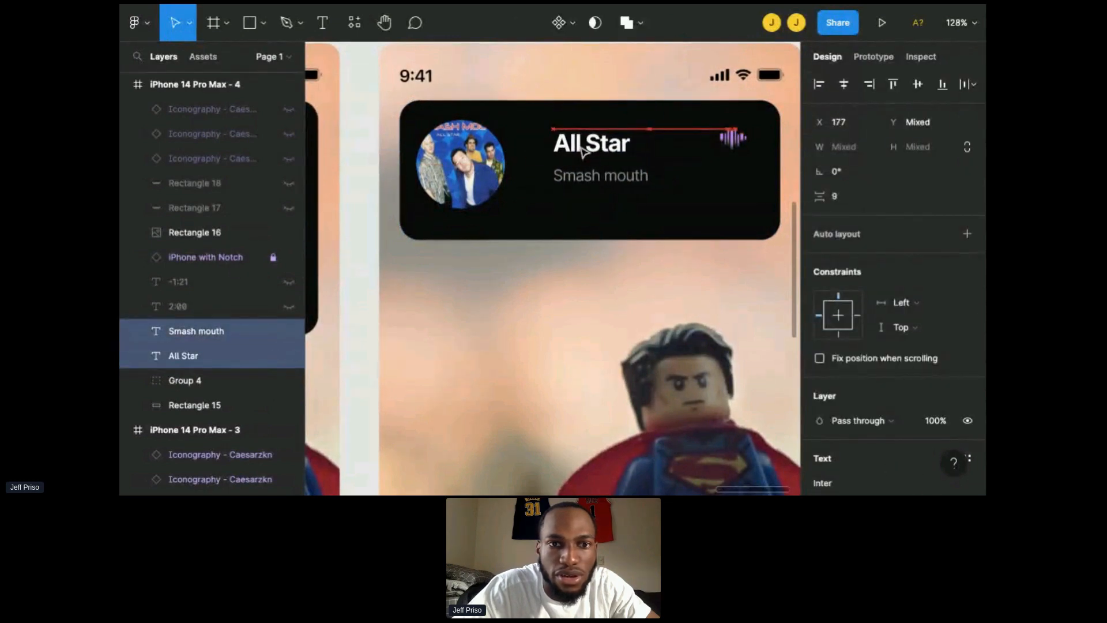
Step: Resize the album art down to 54 × 54 and place it at X 71, Y 86
{"action": "left_click", "coordinate": [463, 168]}
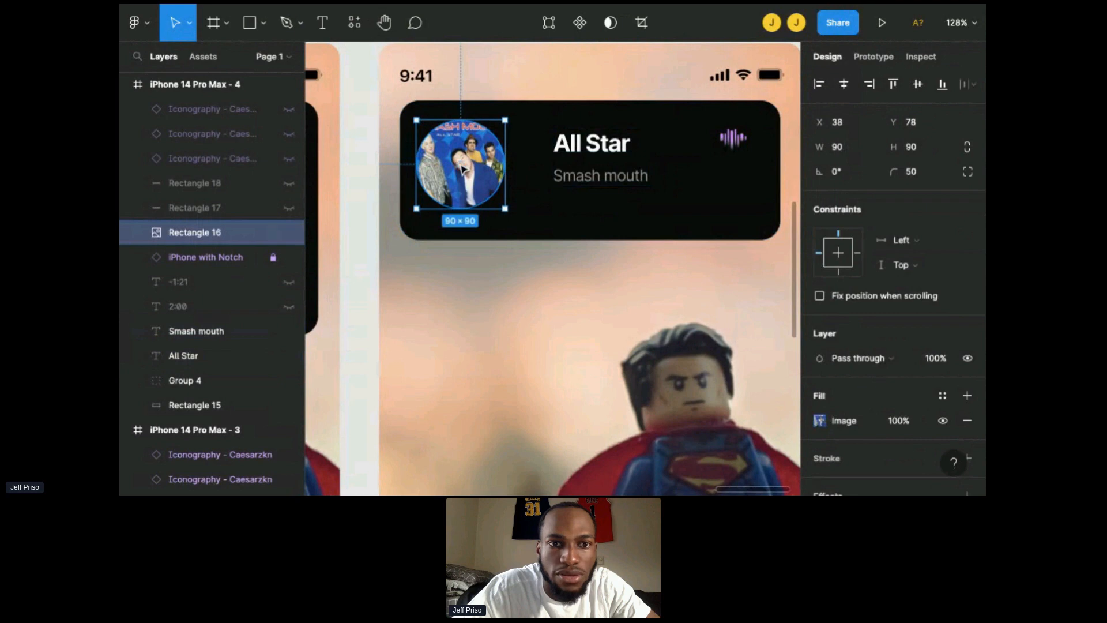
{"action": "left_click_drag", "start_coordinate": [463, 167], "coordinate": [474, 161]}
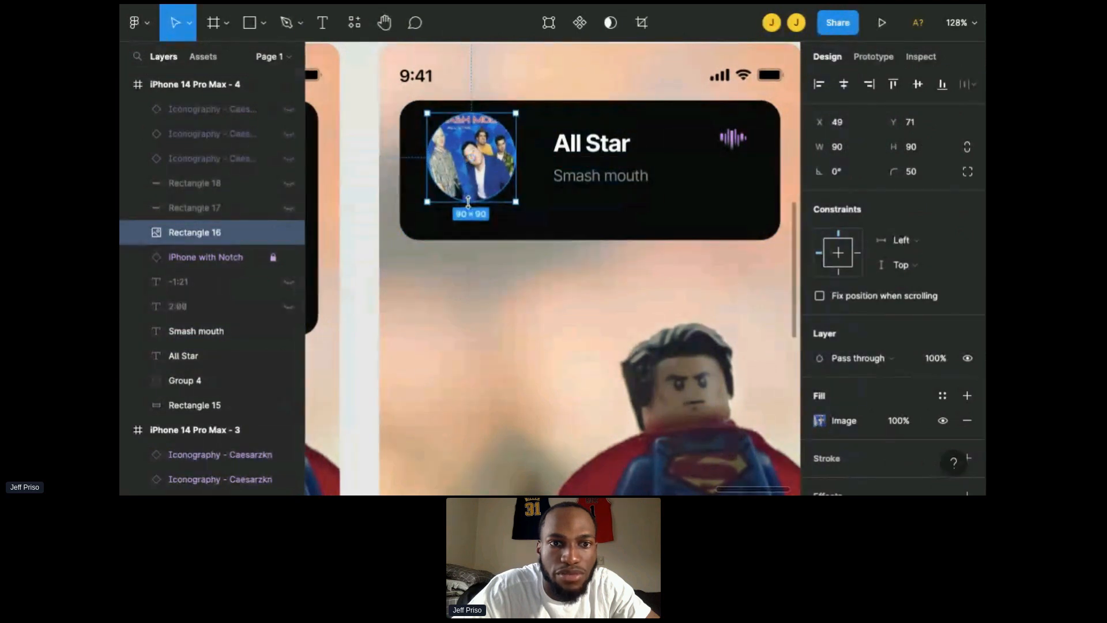
{"action": "left_click_drag", "start_coordinate": [468, 202], "coordinate": [468, 181]}
{"action": "key", "text": "ctrl+z"}
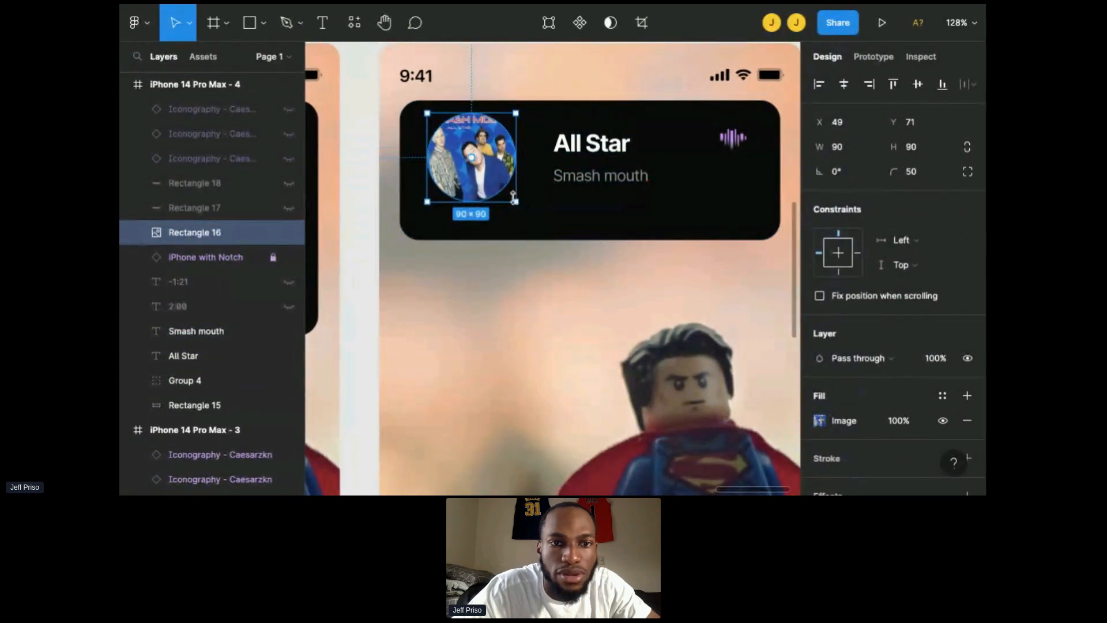
{"action": "key", "text": "ctrl+z"}
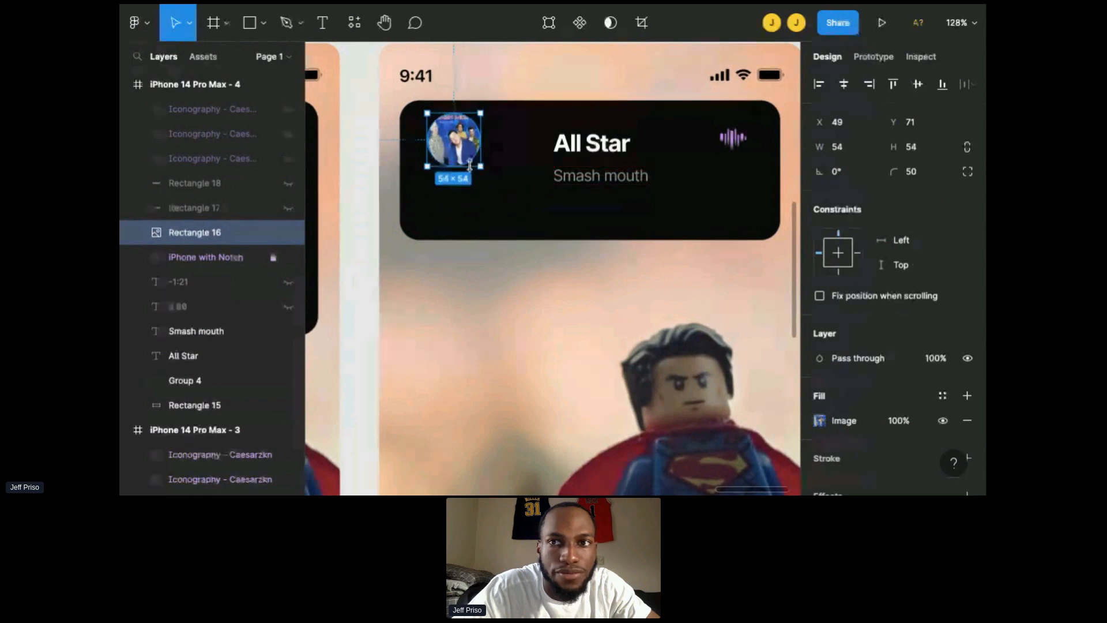
{"action": "left_click_drag", "start_coordinate": [465, 155], "coordinate": [486, 170]}
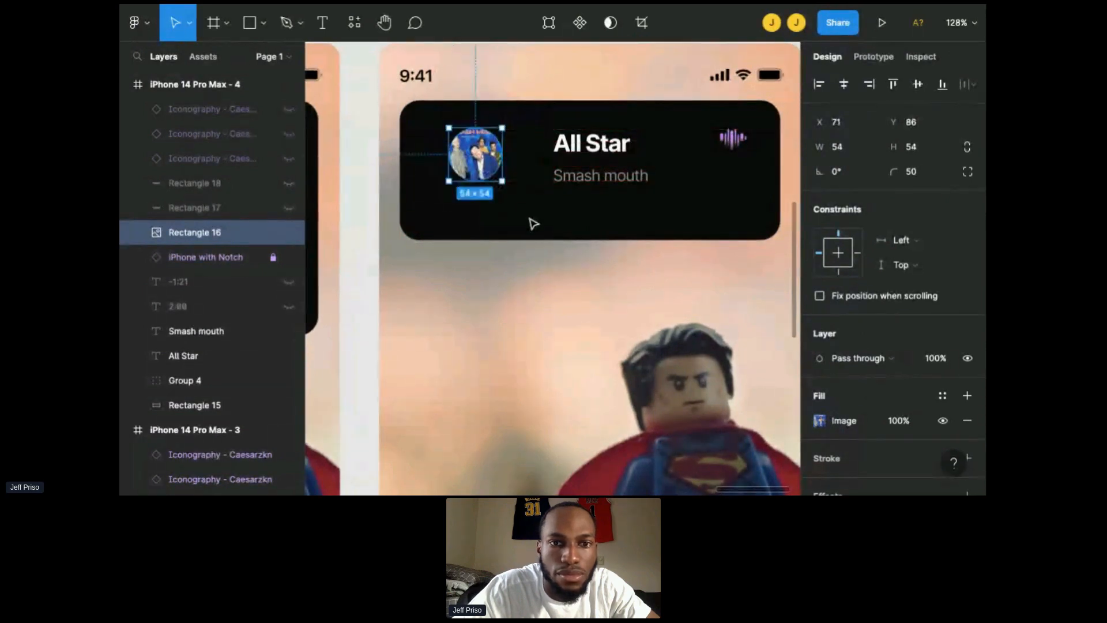
Step: Shrink the music panel into a pill about 266 × 68 at the top of the screen with corner radius 50
{"action": "left_click", "coordinate": [551, 230]}
{"action": "left_click_drag", "start_coordinate": [567, 231], "coordinate": [567, 193]}
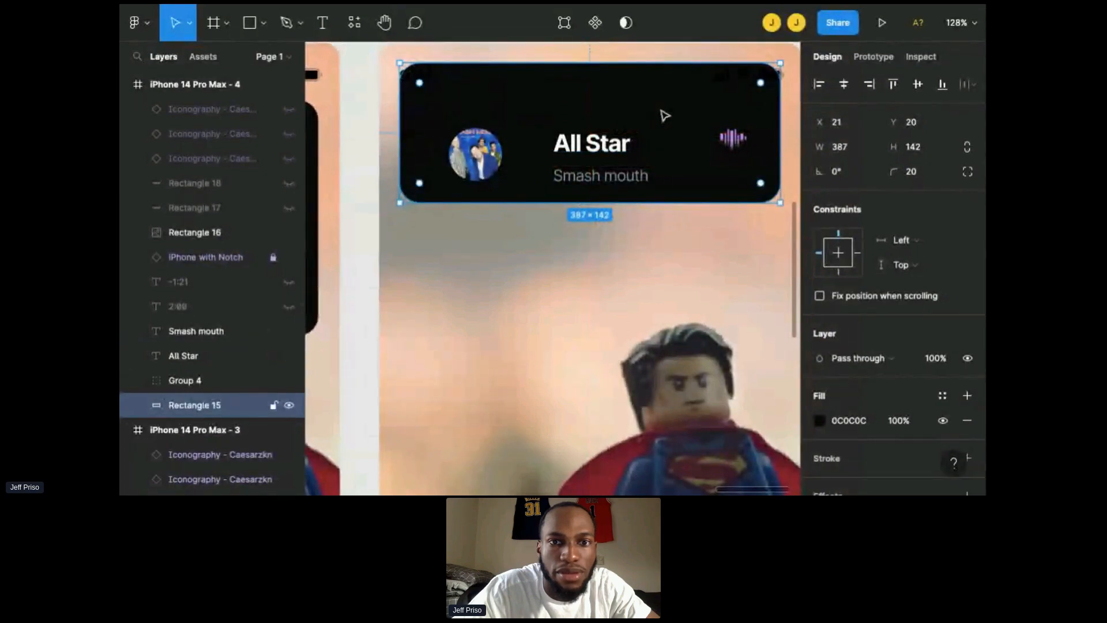
{"action": "left_click_drag", "start_coordinate": [669, 203], "coordinate": [669, 130]}
{"action": "left_click_drag", "start_coordinate": [400, 107], "coordinate": [456, 106]}
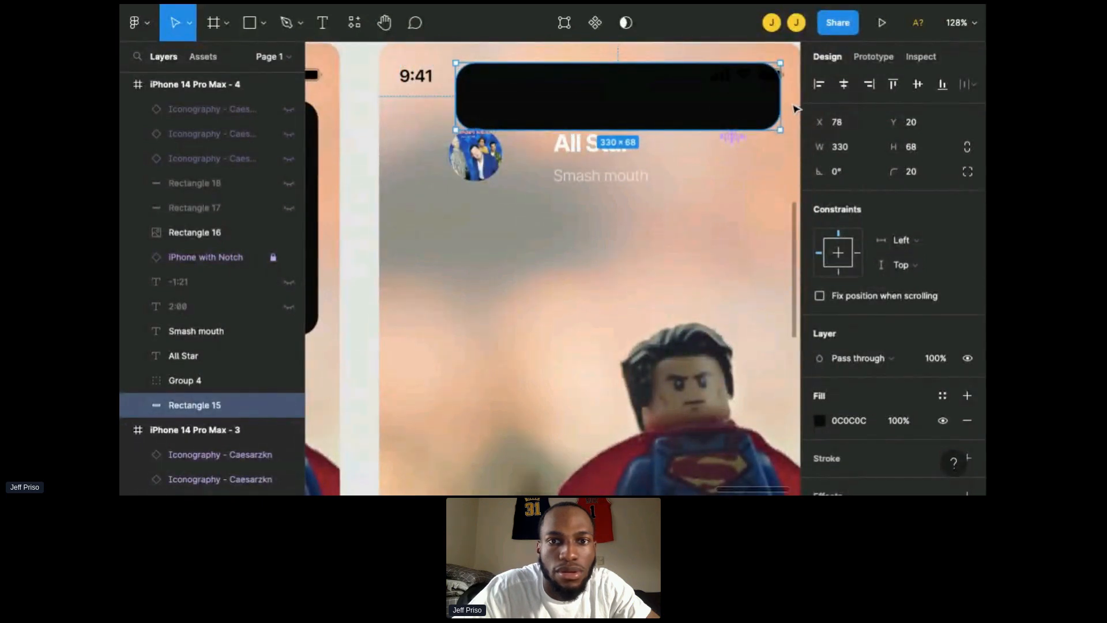
{"action": "left_click_drag", "start_coordinate": [781, 96], "coordinate": [710, 96]}
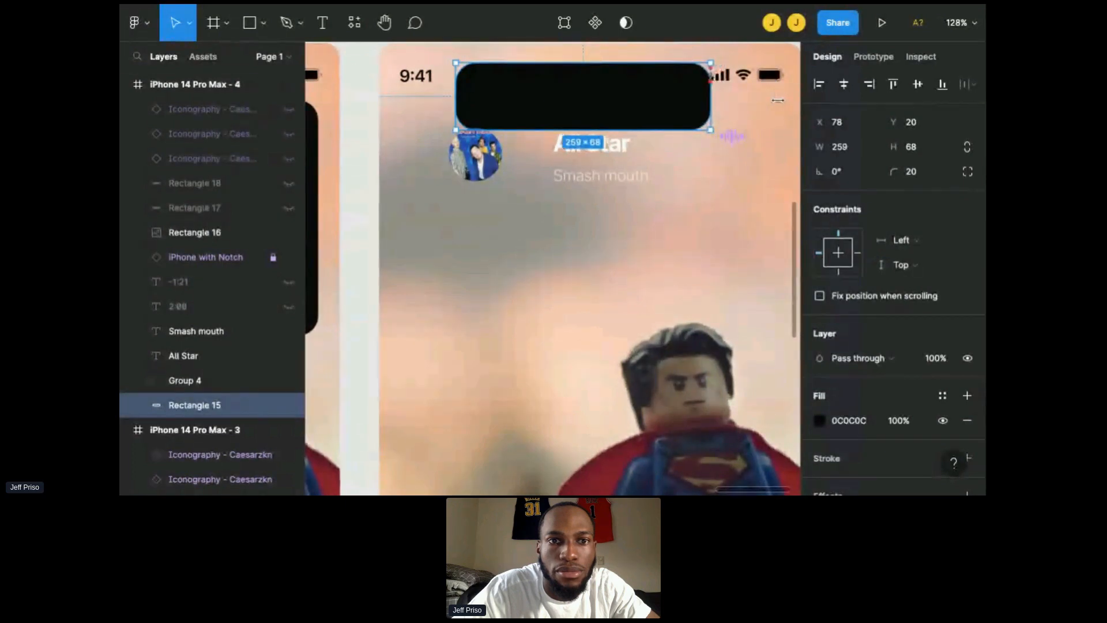
{"action": "left_click_drag", "start_coordinate": [455, 103], "coordinate": [512, 109]}
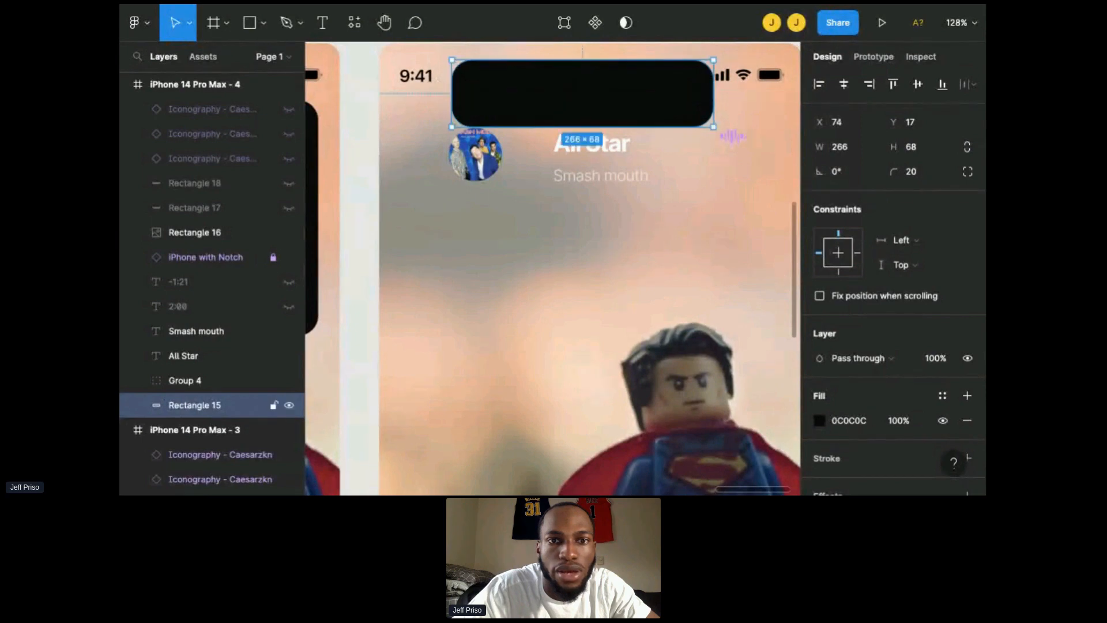
{"action": "left_click", "coordinate": [917, 172]}
{"action": "type", "text": "50"}
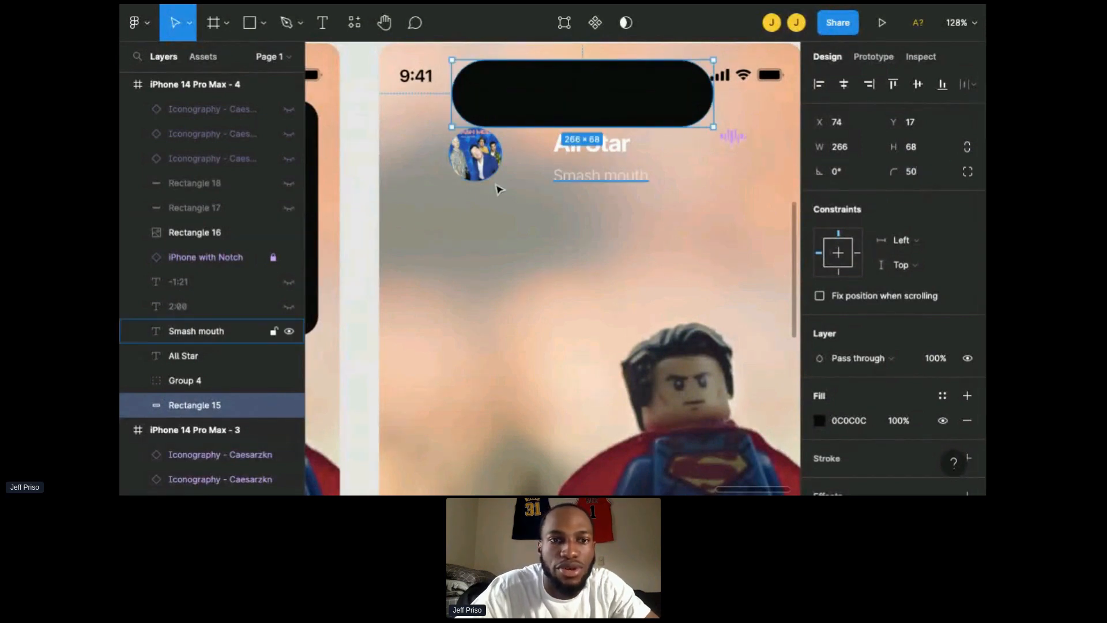
Step: Move the album art into the left end of the pill
{"action": "left_click", "coordinate": [473, 163]}
{"action": "left_click_drag", "start_coordinate": [477, 171], "coordinate": [495, 112]}
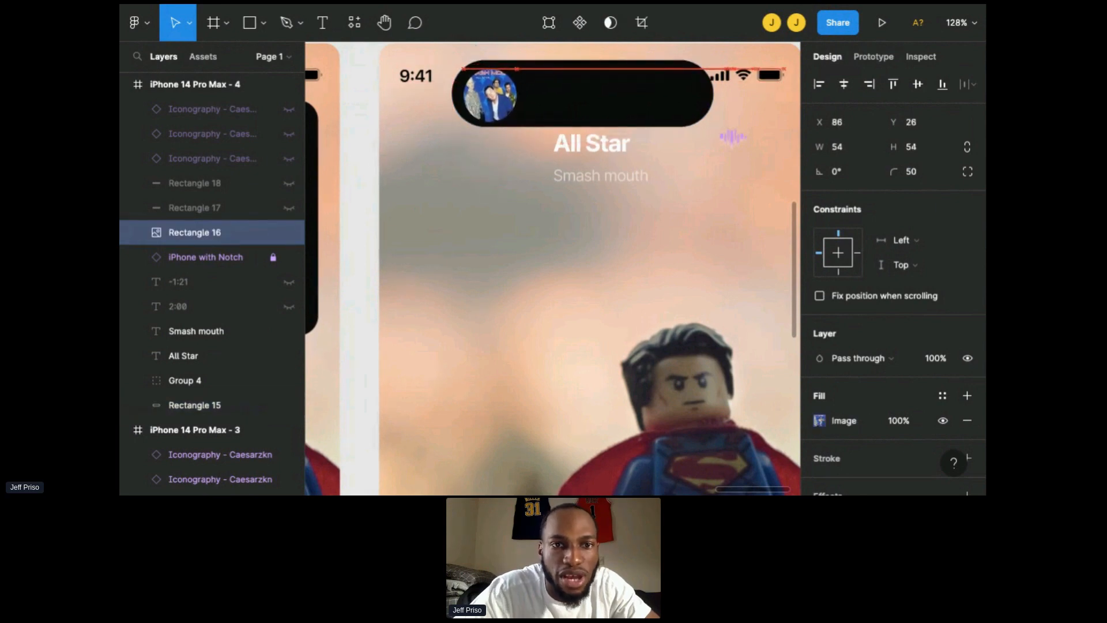
{"action": "left_click_drag", "start_coordinate": [517, 122], "coordinate": [497, 113]}
Step: Move the title and artist text up into the pill beside the album art, nudging the artist line to Y 58
{"action": "left_click", "coordinate": [591, 144]}
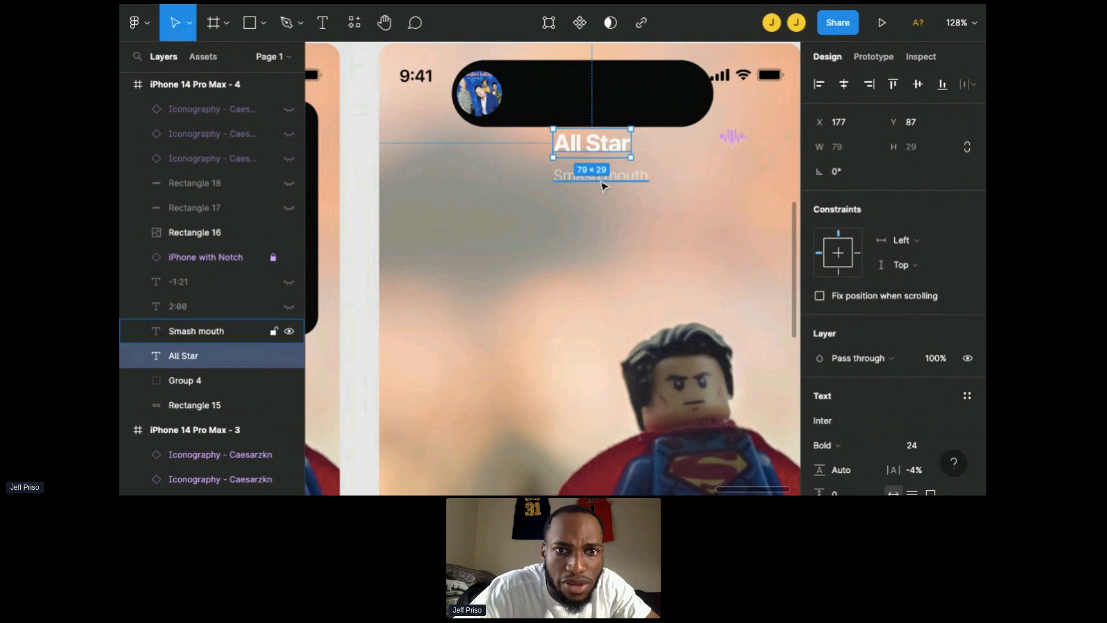
{"action": "left_click", "coordinate": [603, 184], "text": "shift"}
{"action": "left_click_drag", "start_coordinate": [602, 184], "coordinate": [602, 148]}
{"action": "left_click", "coordinate": [573, 120]}
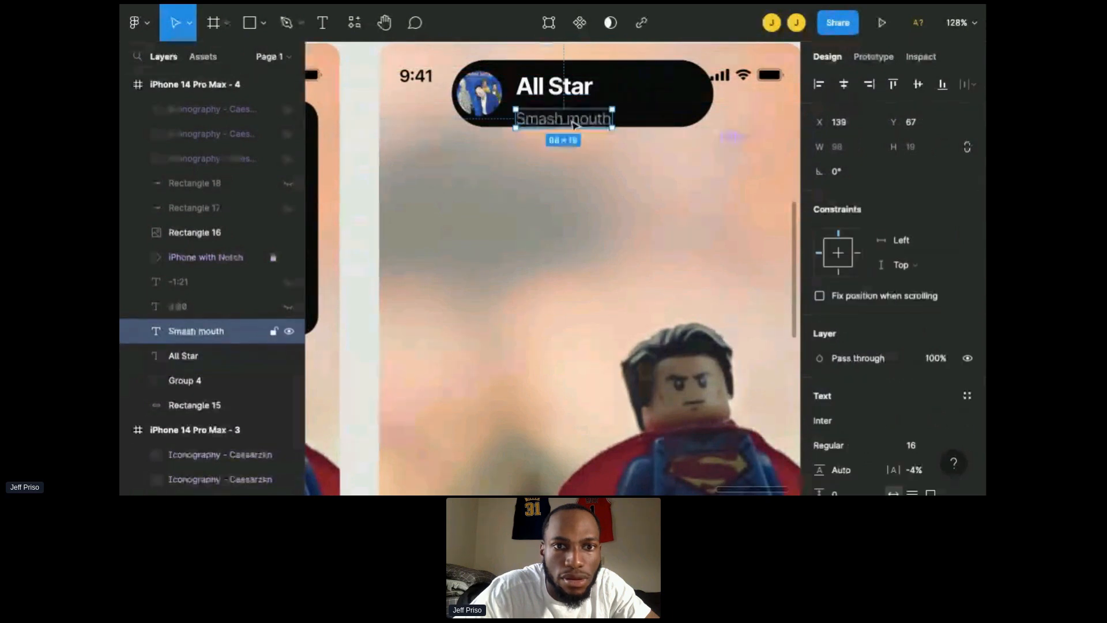
{"action": "key", "text": "shift+Up"}
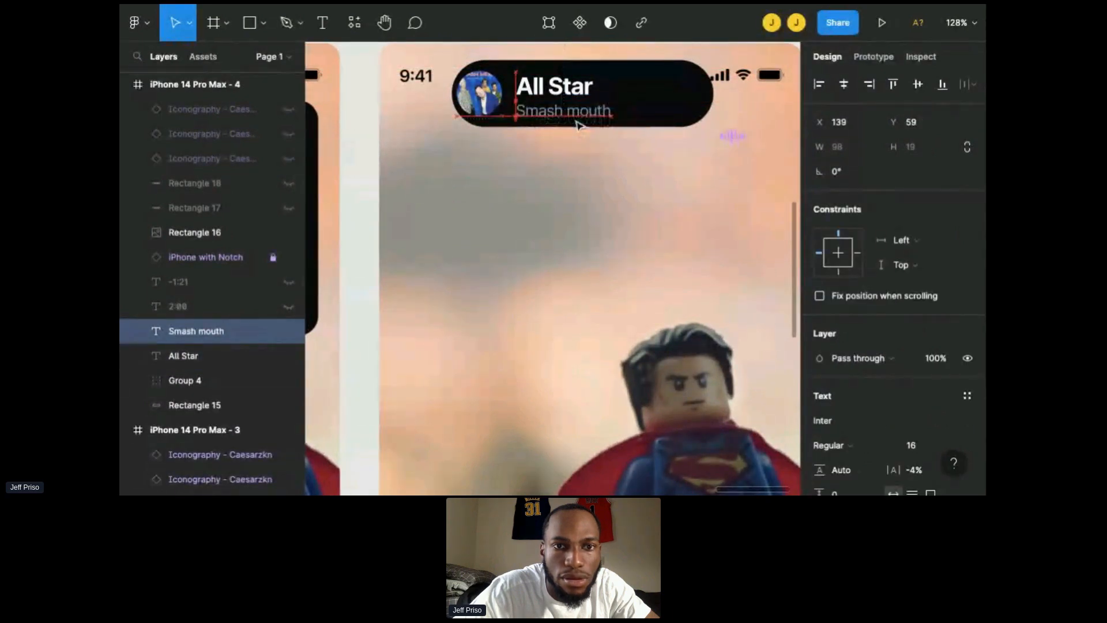
{"action": "key", "text": "Up"}
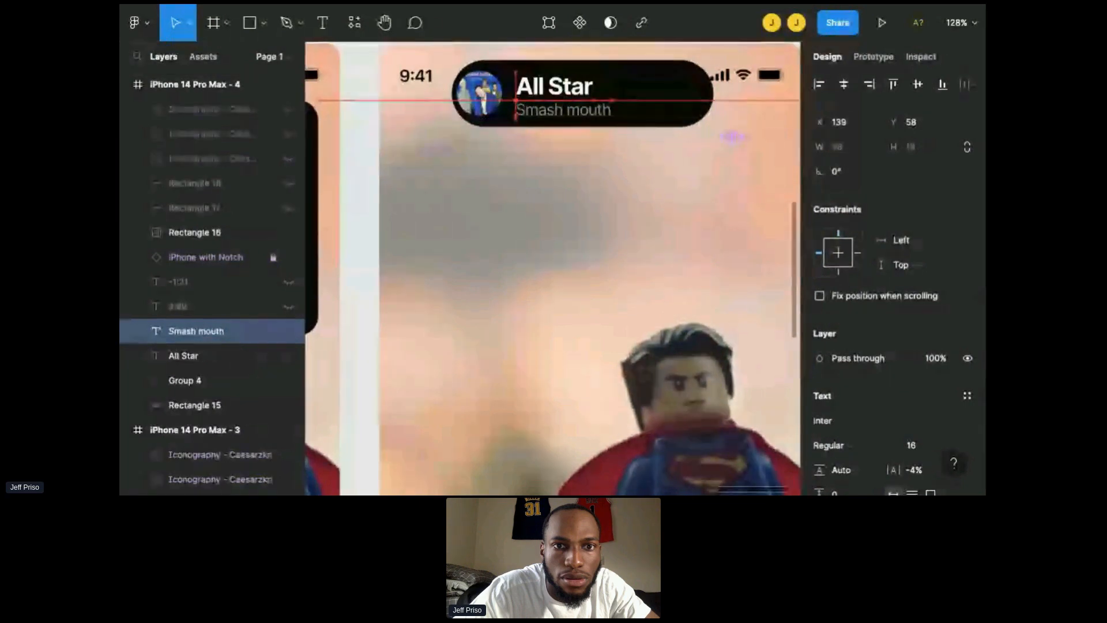
Step: Move the sound-wave icon group into the right end of the pill
{"action": "left_click", "coordinate": [720, 147]}
{"action": "left_click_drag", "start_coordinate": [744, 148], "coordinate": [676, 92]}
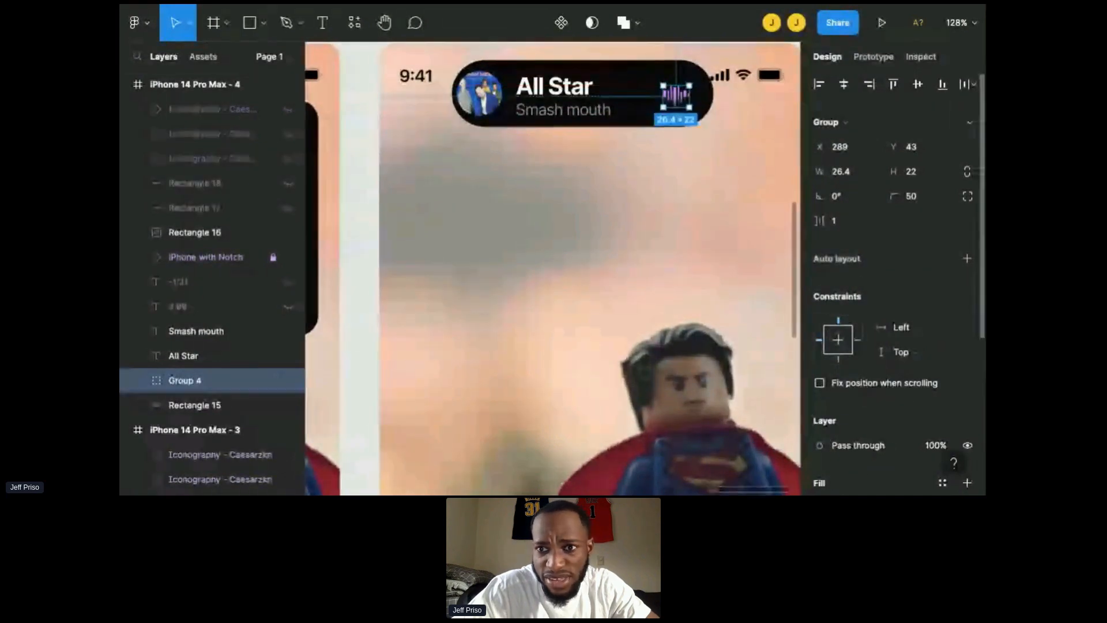
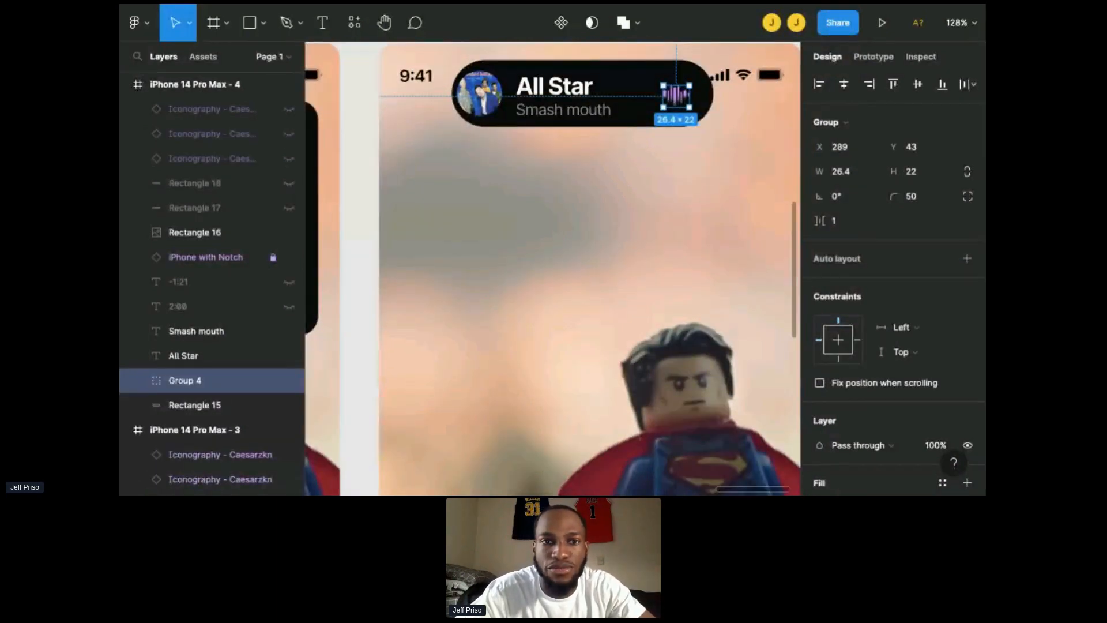
Step: Shift the title and artist text slightly right in the pill and nudge the album art right to X 85
{"action": "scroll", "coordinate": [553, 269], "scroll_direction": "right", "scroll_amount": 1}
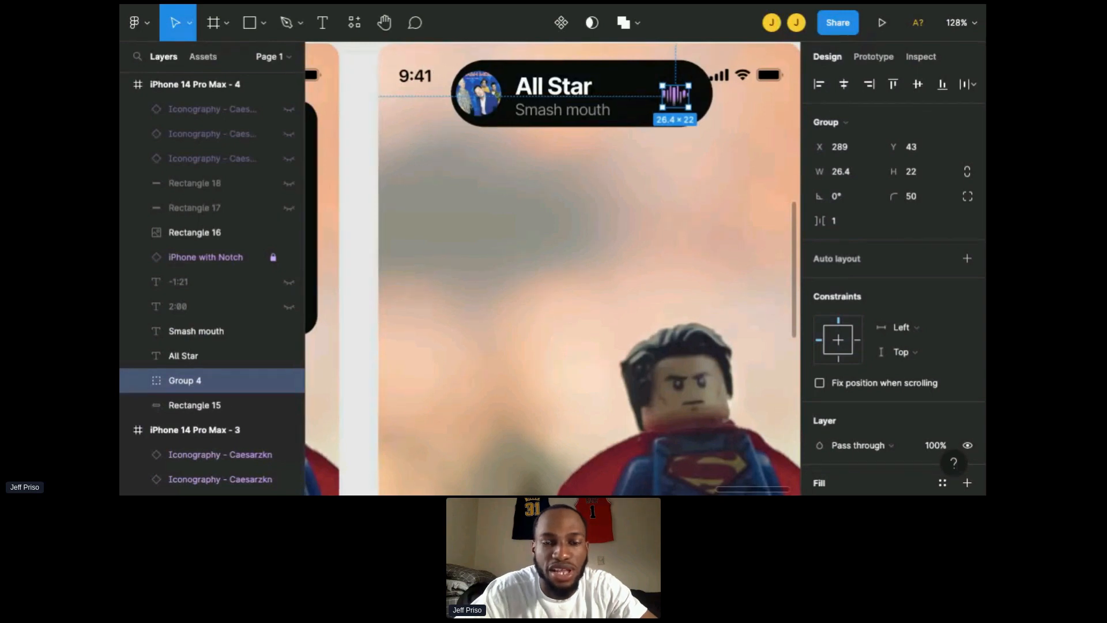
{"action": "scroll", "coordinate": [552, 269], "scroll_direction": "up", "scroll_amount": 1}
{"action": "key", "text": "Escape"}
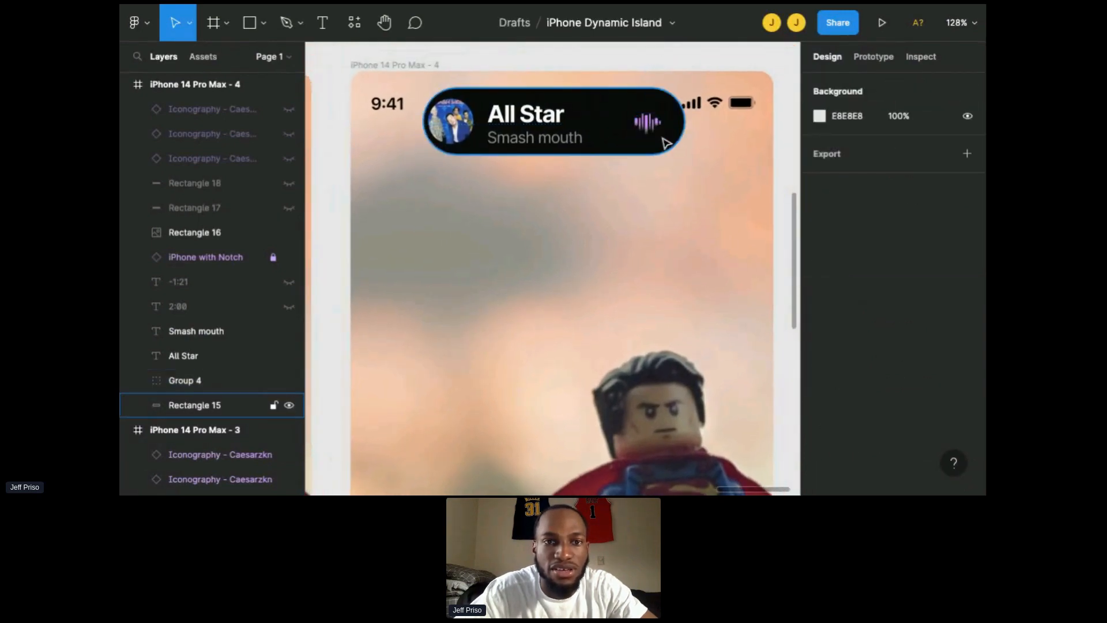
{"action": "left_click", "coordinate": [541, 130]}
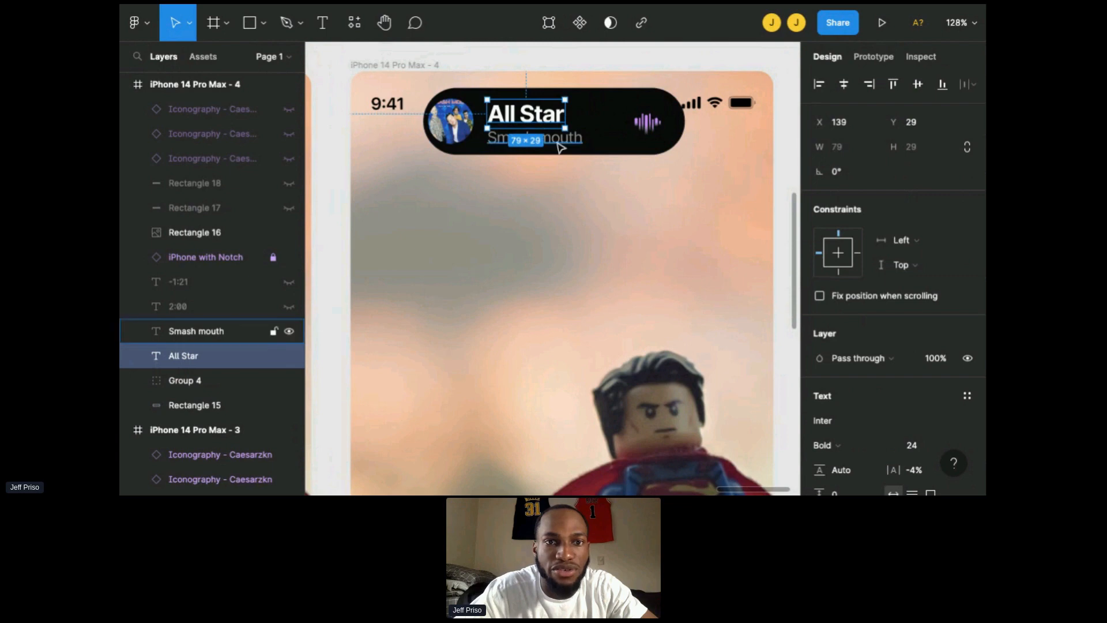
{"action": "left_click", "coordinate": [551, 140]}
{"action": "left_click", "coordinate": [549, 122], "text": "shift"}
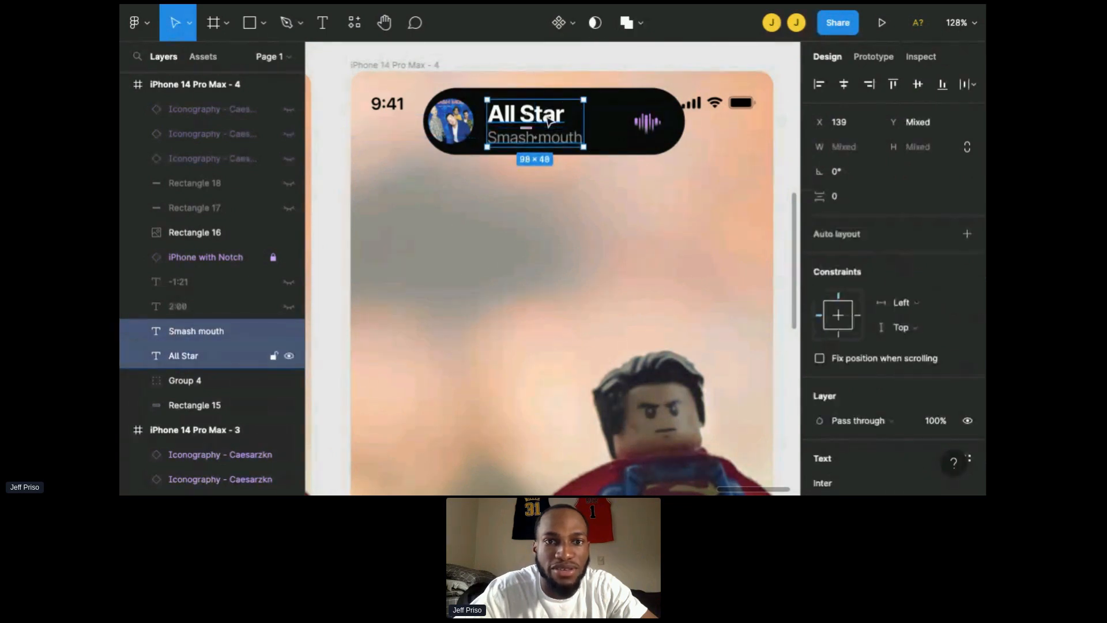
{"action": "left_click_drag", "start_coordinate": [548, 122], "coordinate": [560, 122]}
{"action": "left_click", "coordinate": [452, 124]}
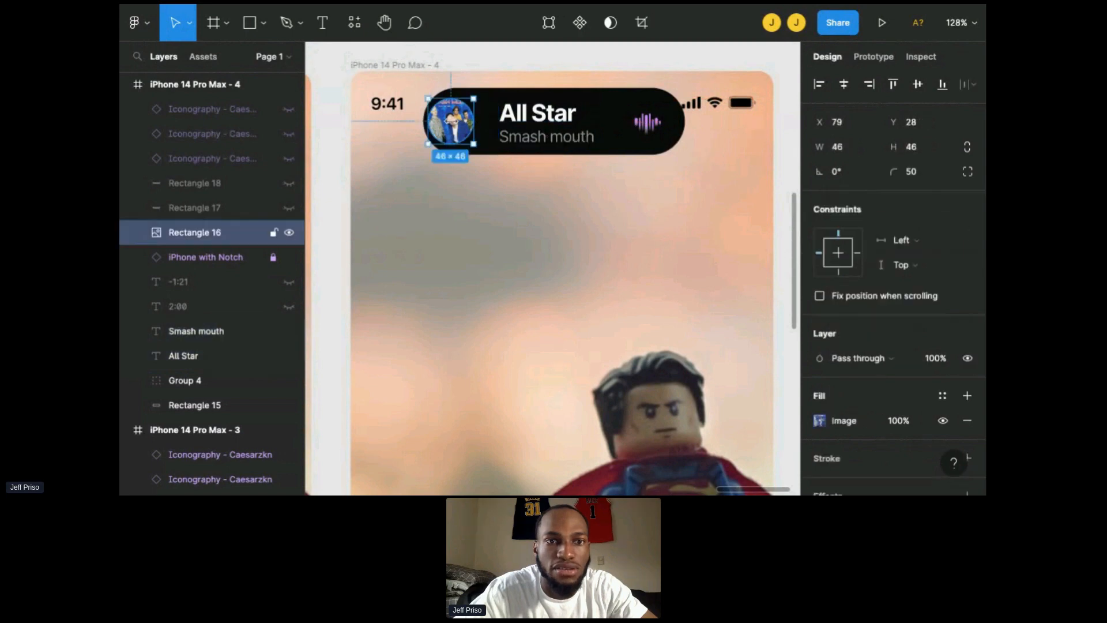
{"action": "left_click_drag", "start_coordinate": [453, 124], "coordinate": [457, 124]}
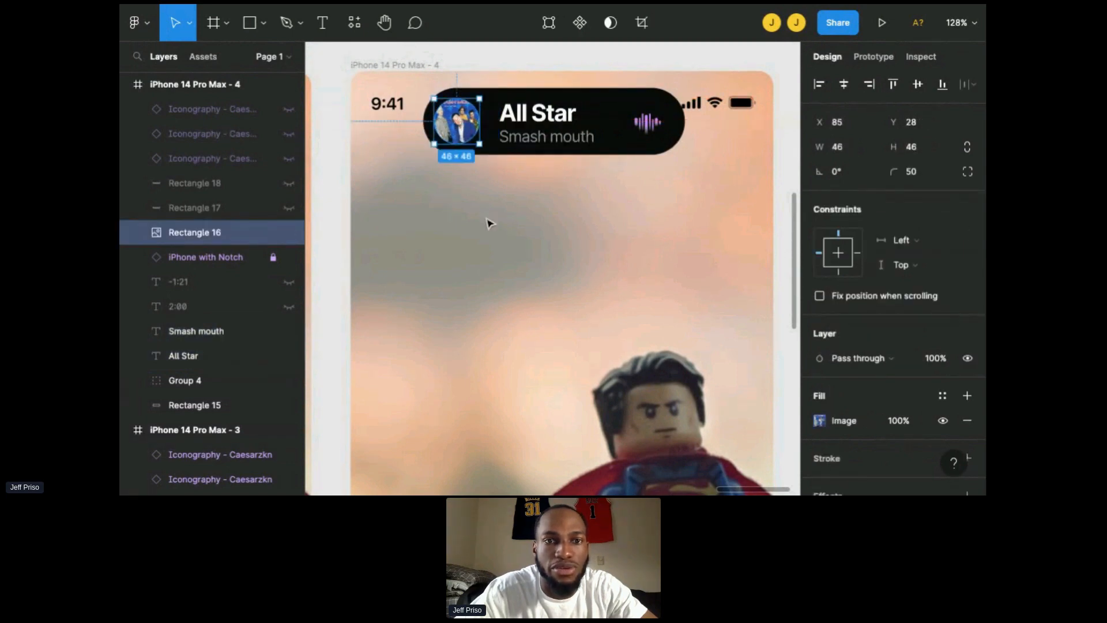
{"action": "left_click", "coordinate": [487, 219]}
{"action": "scroll", "coordinate": [487, 221], "scroll_direction": "down", "scroll_amount": 4}
{"action": "scroll", "coordinate": [488, 223], "scroll_direction": "left", "scroll_amount": 2}
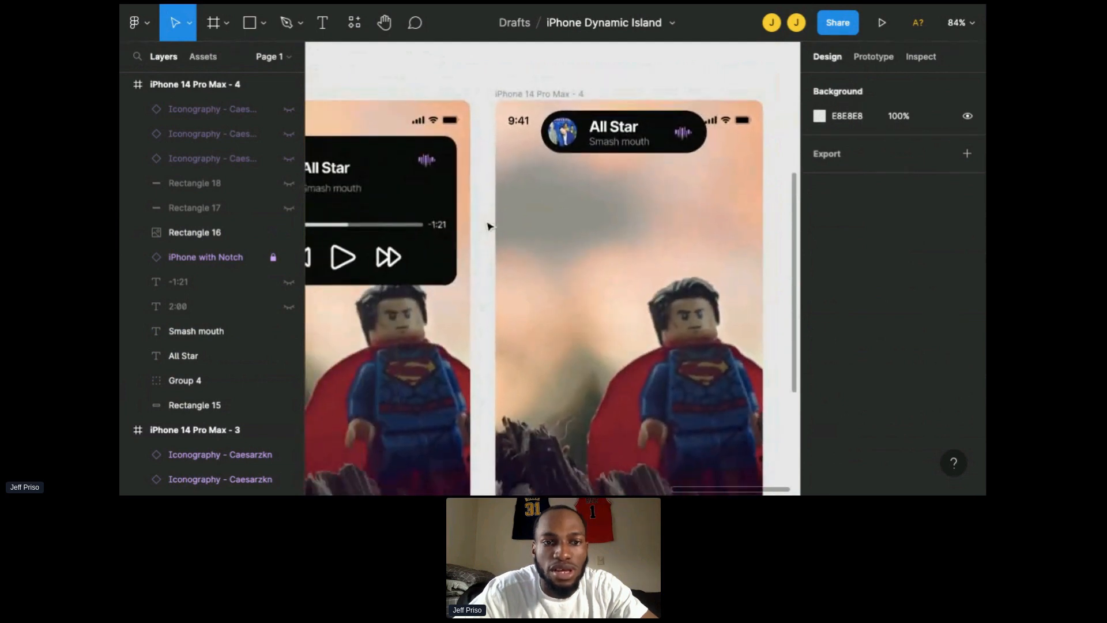
{"action": "scroll", "coordinate": [488, 226], "scroll_direction": "down", "scroll_amount": 5}
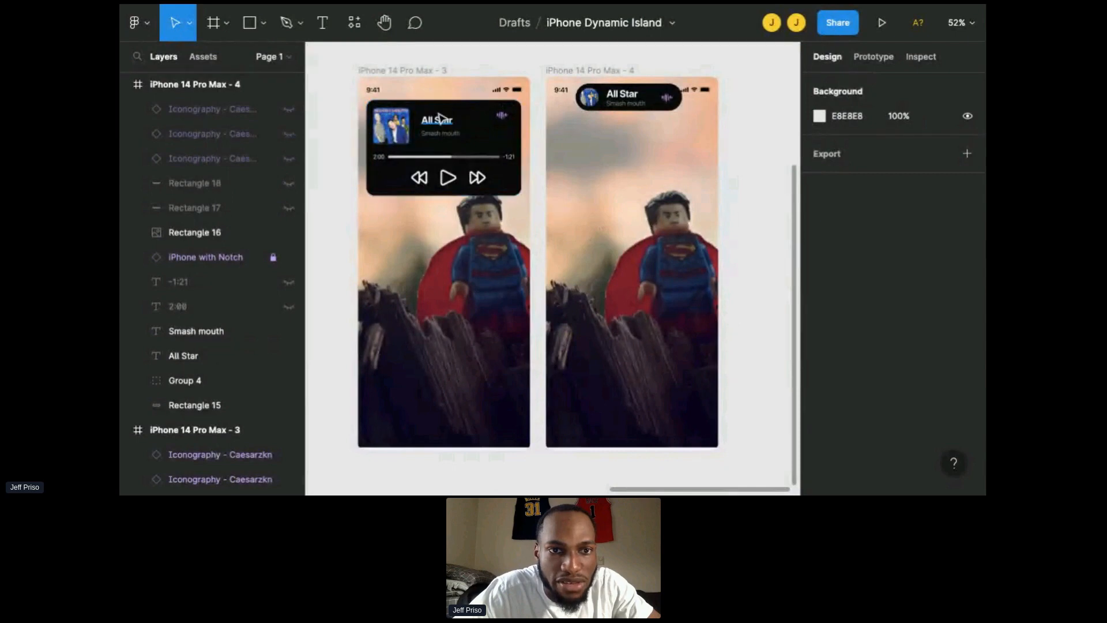
{"action": "left_click", "coordinate": [438, 118]}
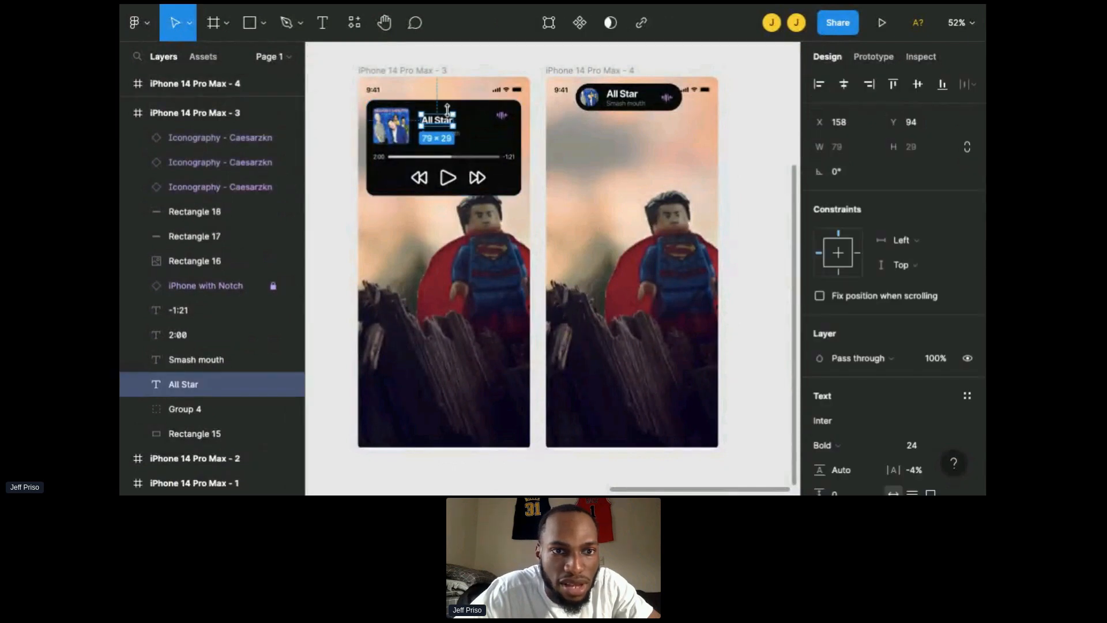
{"action": "left_click", "coordinate": [331, 178]}
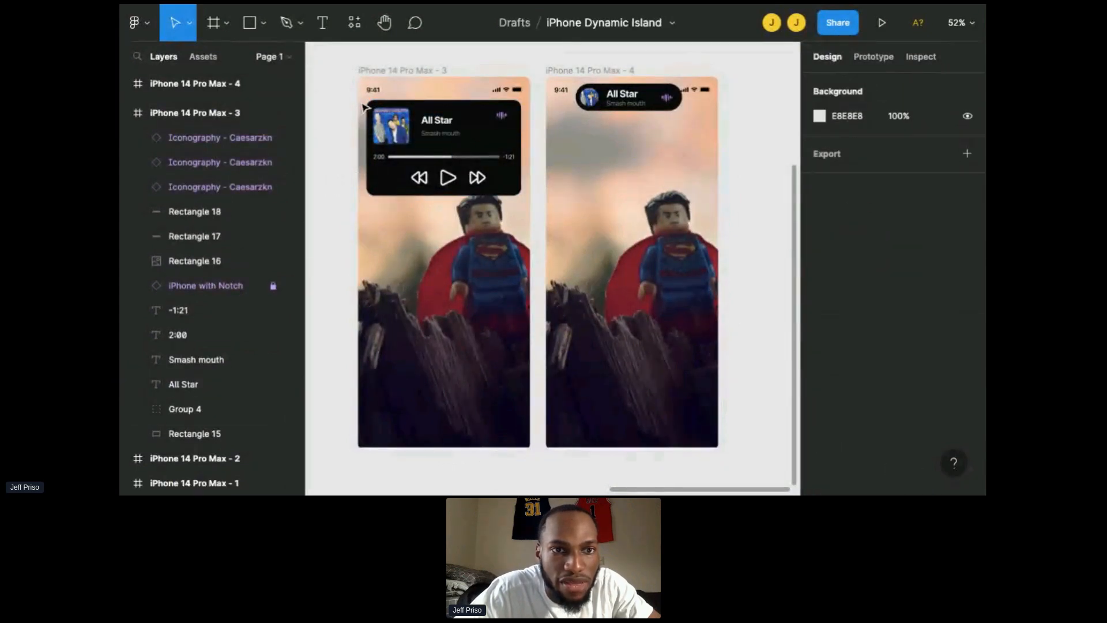
{"action": "left_click_drag", "start_coordinate": [360, 100], "coordinate": [530, 198]}
{"action": "key", "text": "shift+Up"}
{"action": "key", "text": "shift+Up"}
{"action": "key", "text": "shift+Up"}
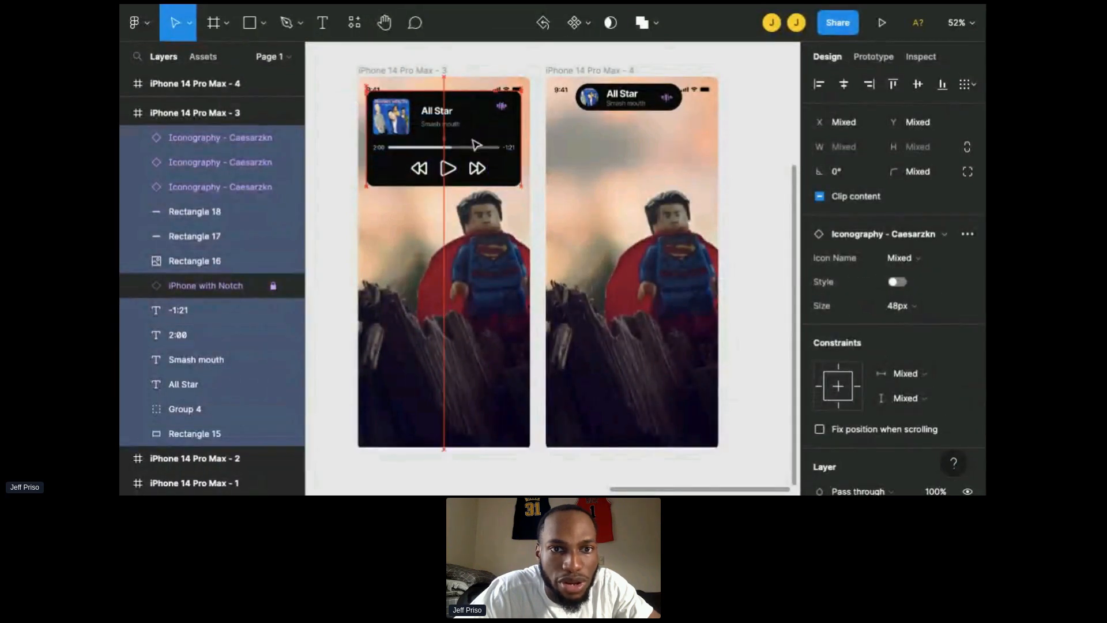
{"action": "key", "text": "shift+Up"}
{"action": "key", "text": "shift+Up"}
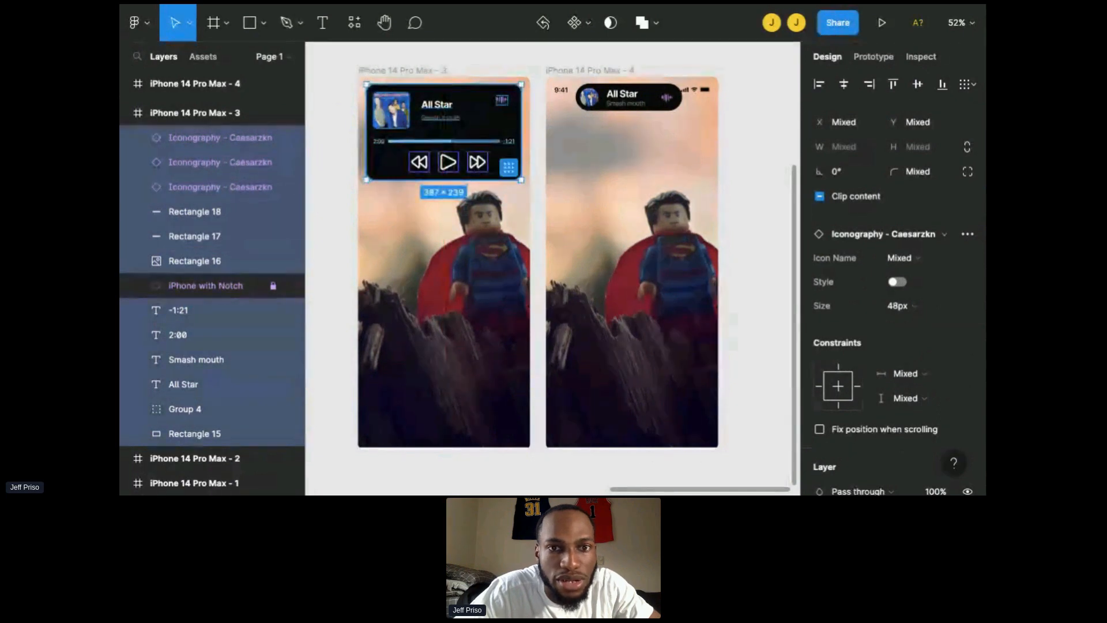
{"action": "key", "text": "ctrl+z"}
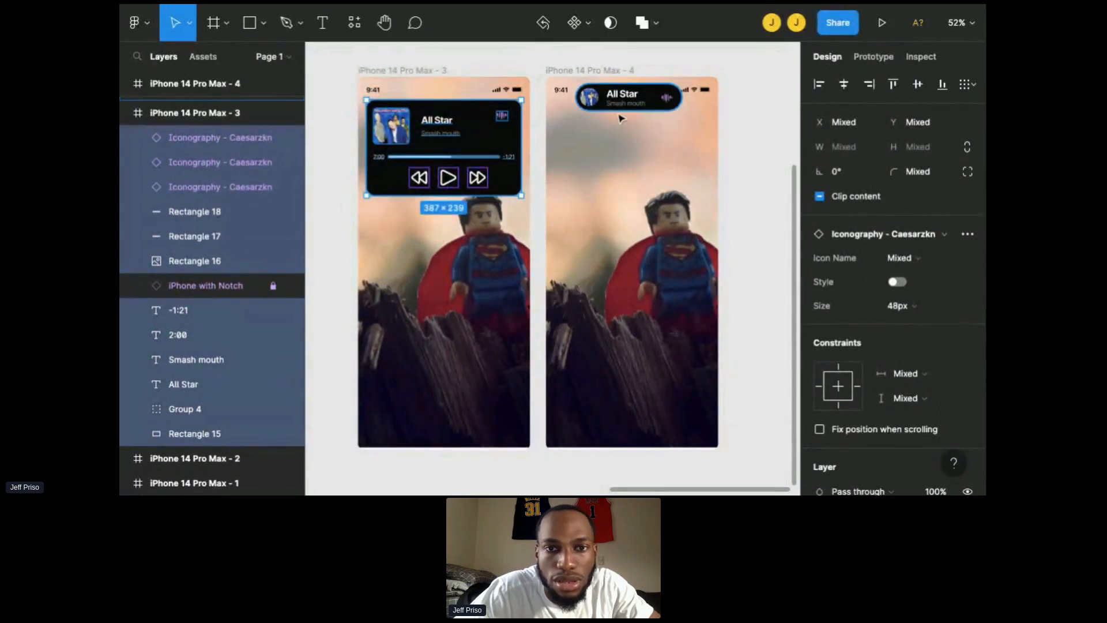
Step: Select all the pill's elements and move the whole pill down to about Y 58
{"action": "left_click", "coordinate": [637, 102]}
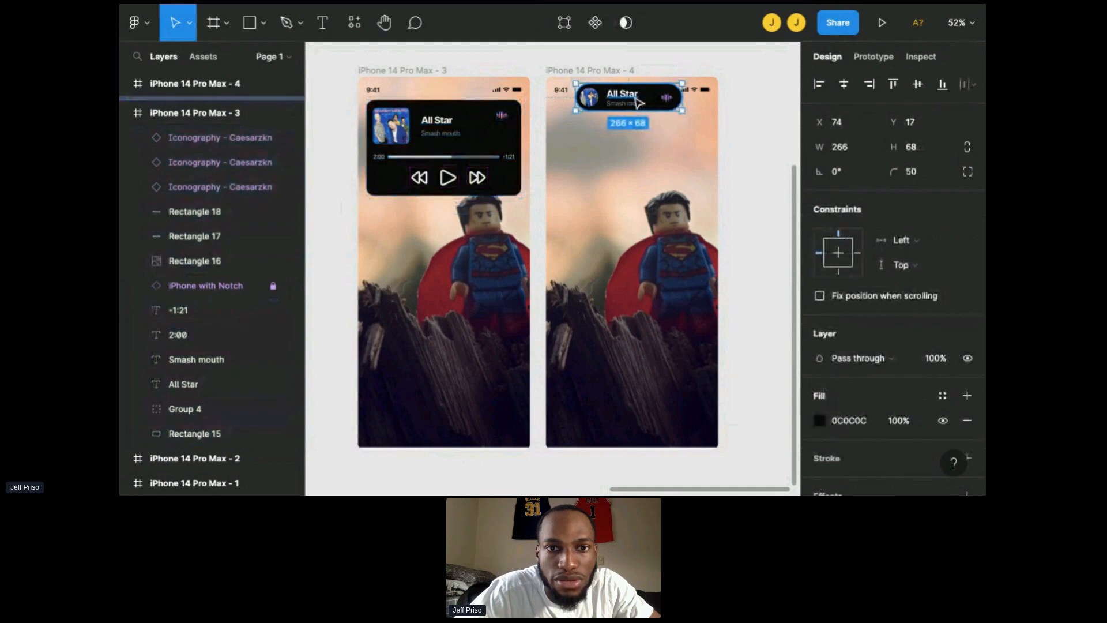
{"action": "left_click", "coordinate": [634, 98], "text": "shift"}
{"action": "scroll", "coordinate": [635, 99], "scroll_direction": "up", "scroll_amount": 3}
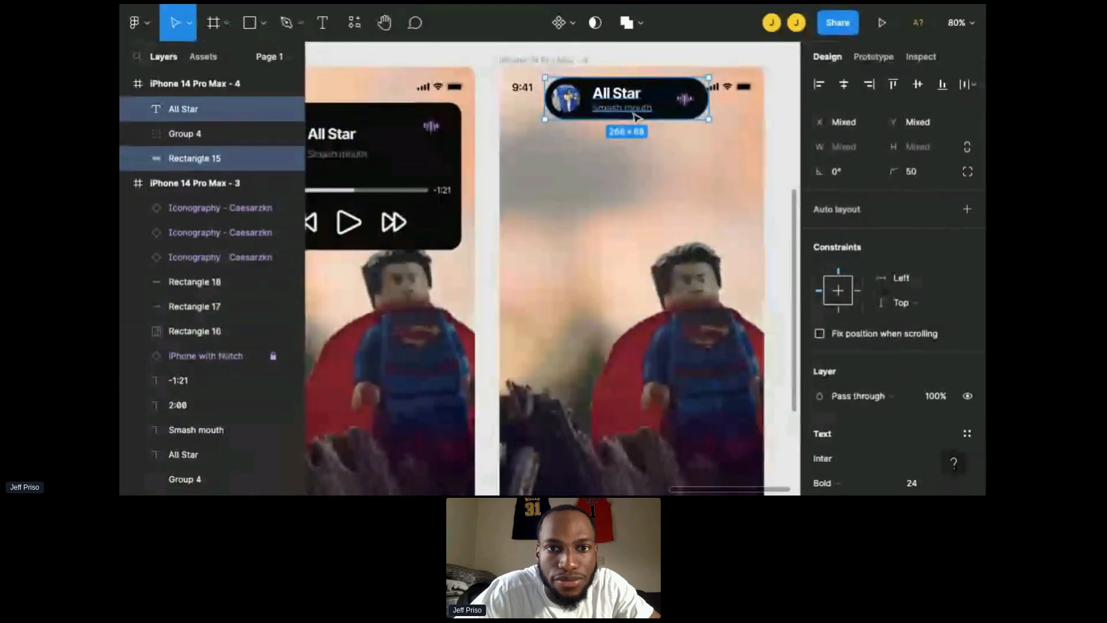
{"action": "left_click", "coordinate": [639, 109], "text": "shift"}
{"action": "left_click", "coordinate": [691, 108], "text": "shift"}
{"action": "left_click", "coordinate": [567, 99], "text": "shift"}
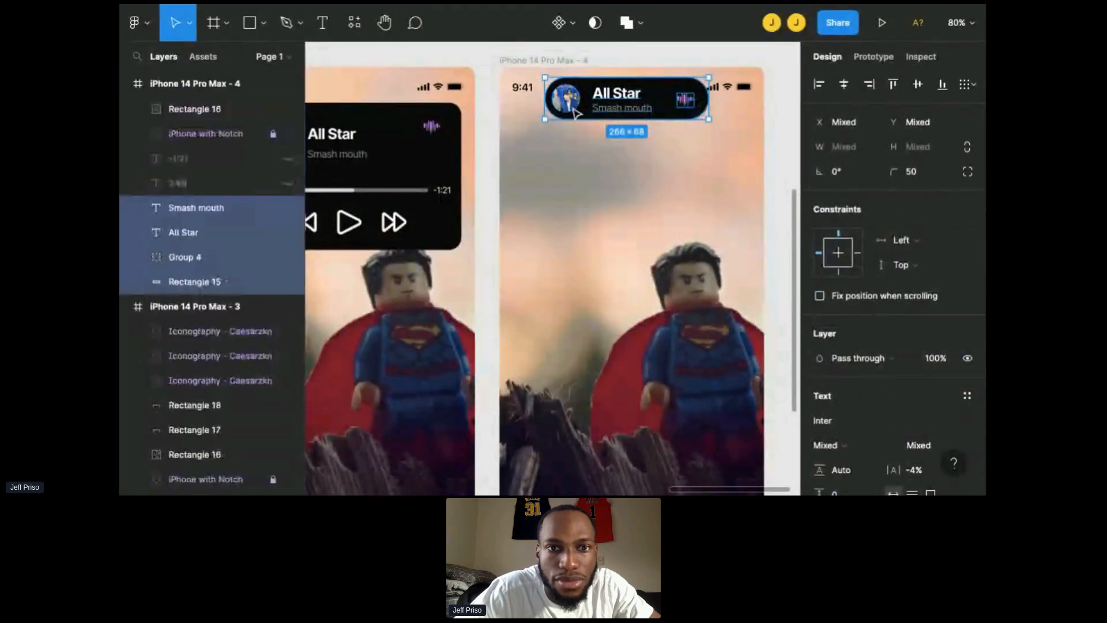
{"action": "left_click_drag", "start_coordinate": [592, 113], "coordinate": [592, 111]}
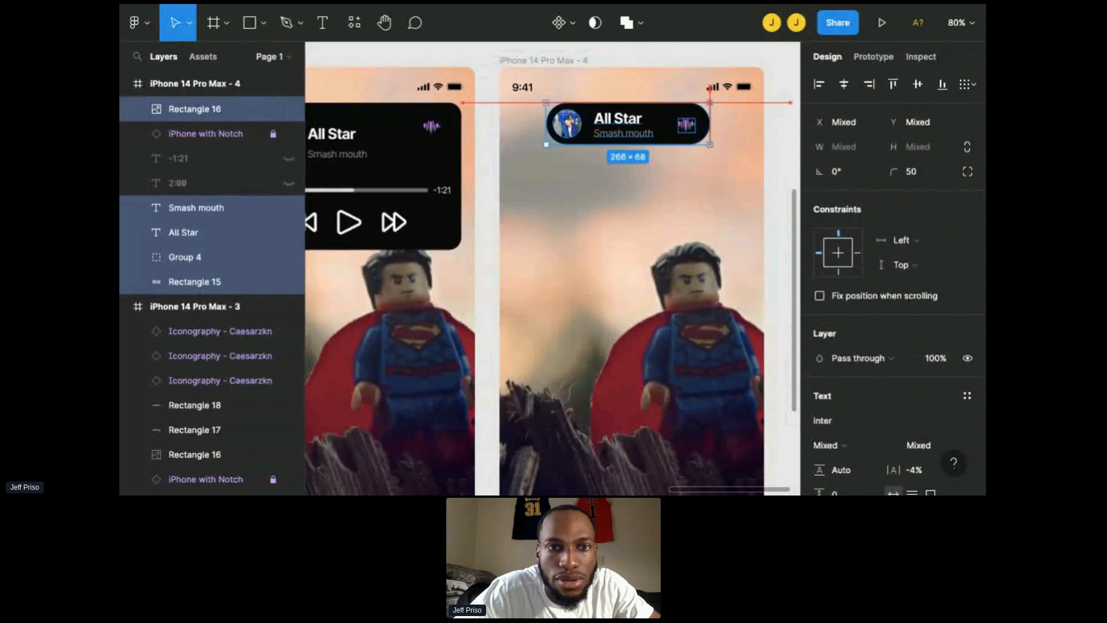
{"action": "key", "text": "Escape"}
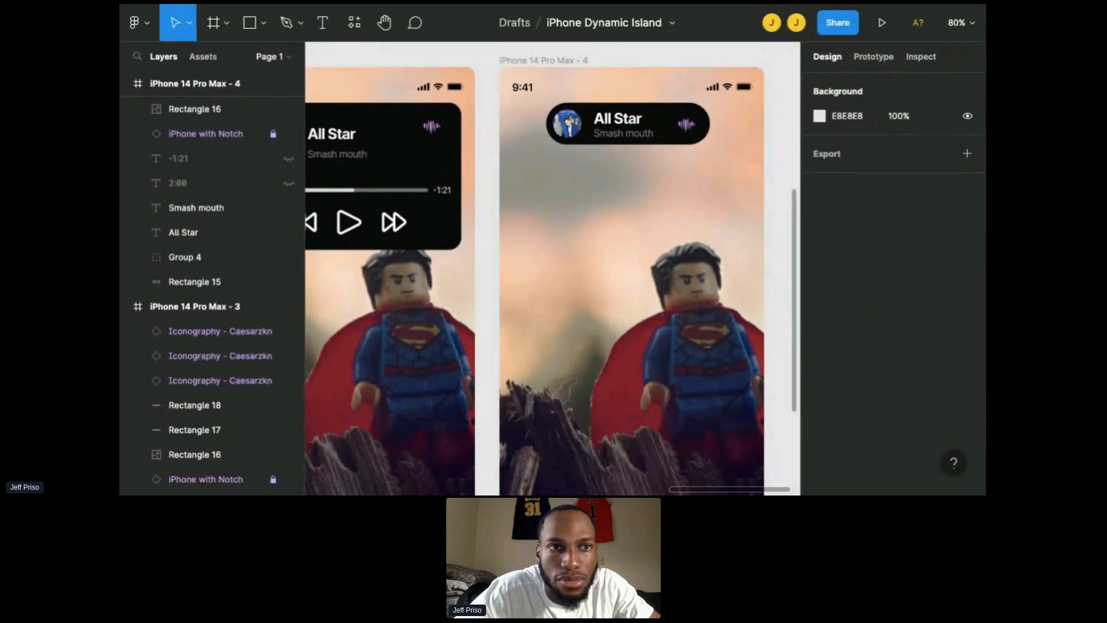
{"action": "left_click", "coordinate": [568, 111]}
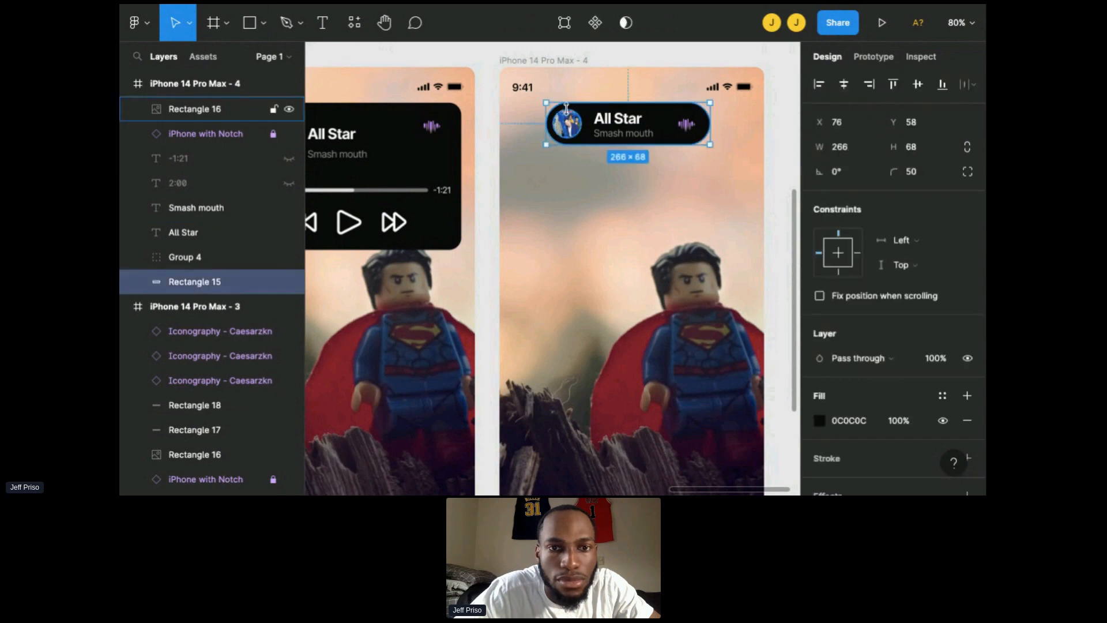
{"action": "key", "text": "Escape"}
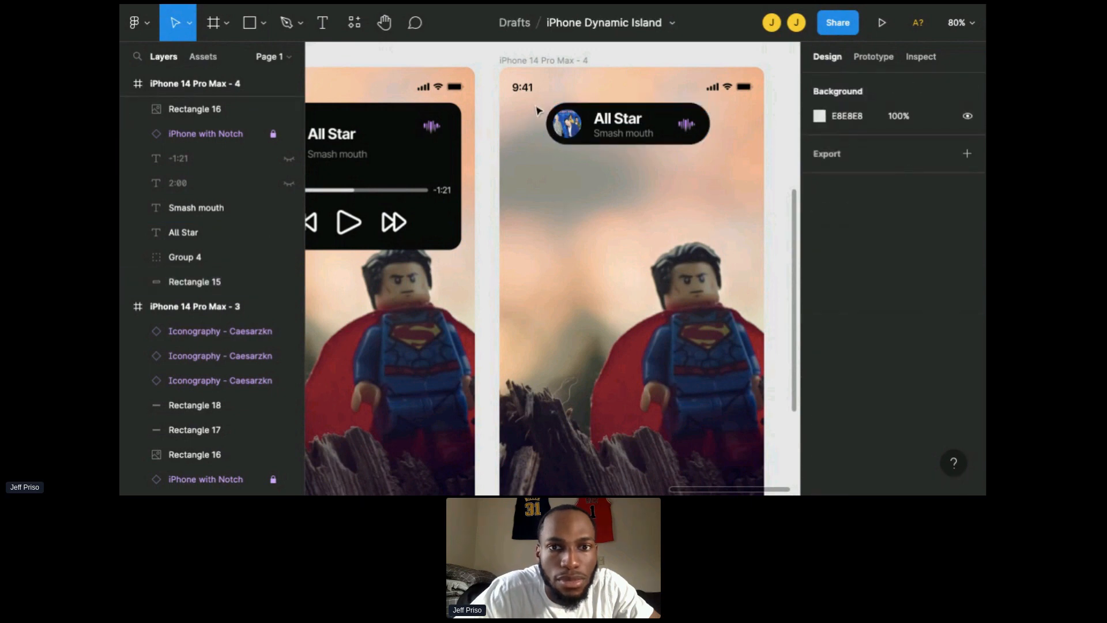
Step: Move the whole pill group up to the top of the screen, level with the status bar
{"action": "left_click_drag", "start_coordinate": [533, 103], "coordinate": [662, 104]}
{"action": "key", "text": "Up"}
{"action": "key", "text": "Up"}
{"action": "key", "text": "Up"}
{"action": "key", "text": "Up"}
{"action": "key", "text": "Up"}
{"action": "key", "text": "Up"}
{"action": "key", "text": "Up"}
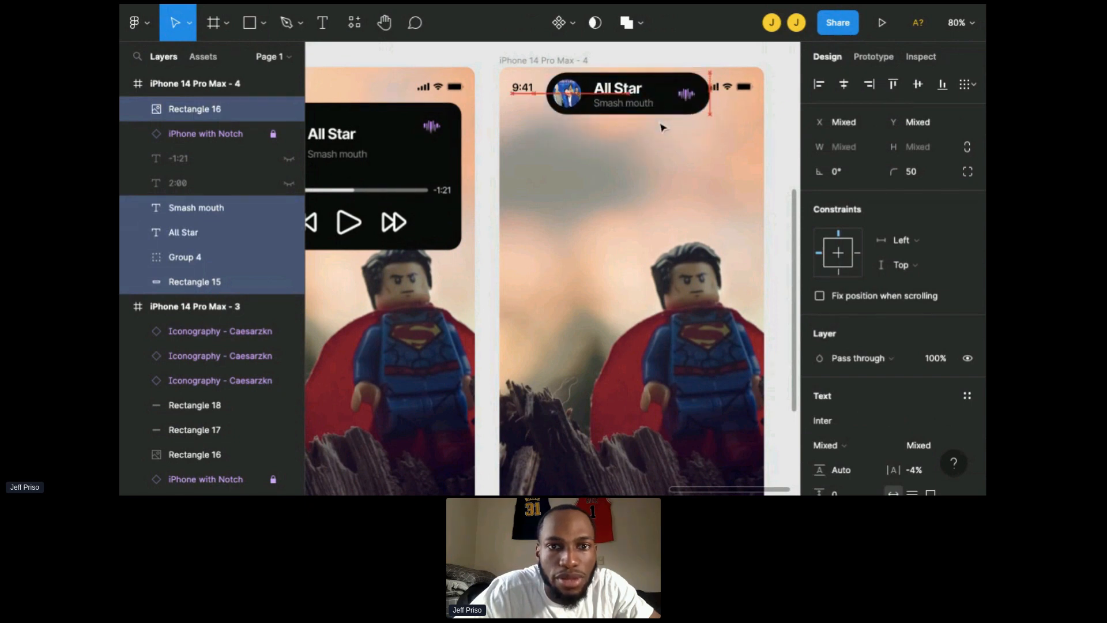
{"action": "key", "text": "Left"}
{"action": "key", "text": "Left"}
{"action": "key", "text": "Left"}
{"action": "key", "text": "Left"}
{"action": "key", "text": "Left"}
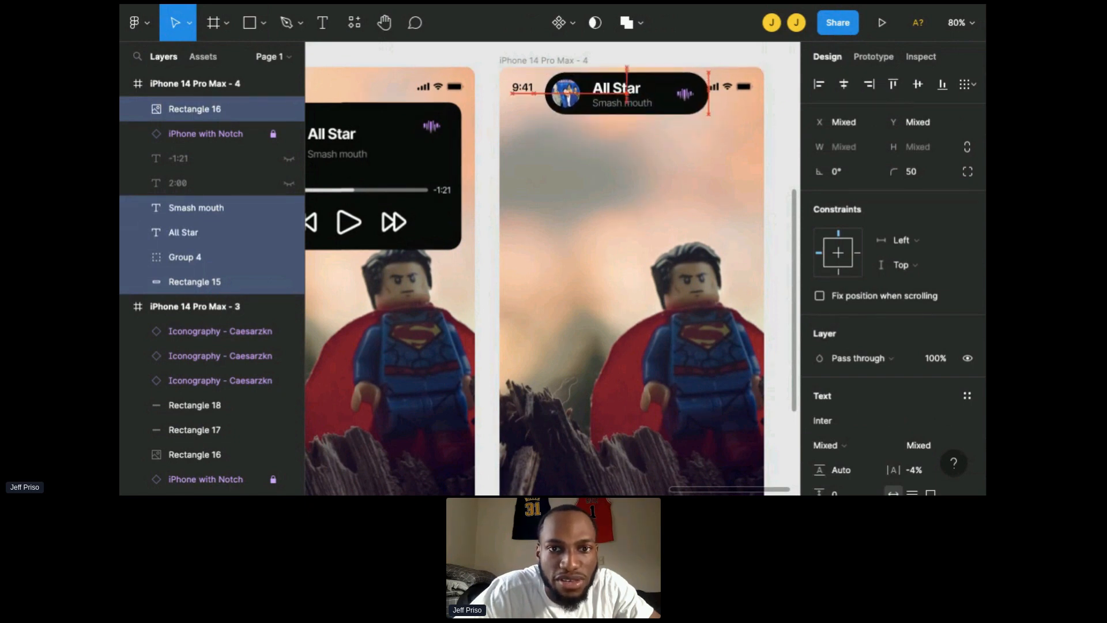
{"action": "key", "text": "Right"}
{"action": "key", "text": "Right"}
{"action": "key", "text": "Right"}
{"action": "key", "text": "Right"}
{"action": "key", "text": "Right"}
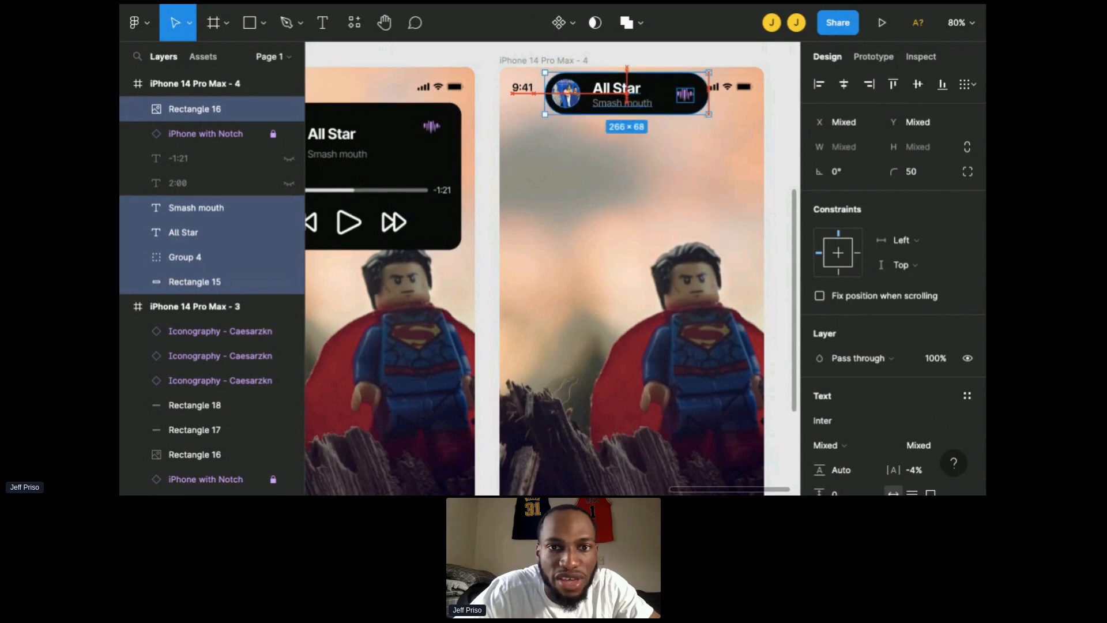
{"action": "key", "text": "Down"}
{"action": "key", "text": "Up"}
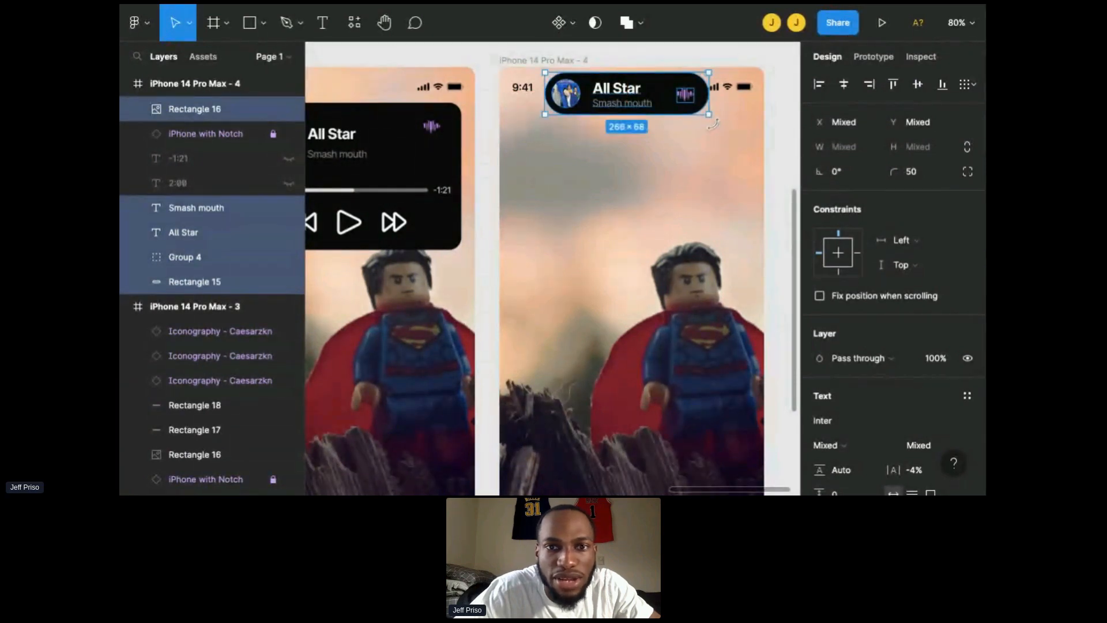
Step: Nudge the sound-wave icon slightly left and narrow the pill background to 247 wide
{"action": "left_click", "coordinate": [683, 104]}
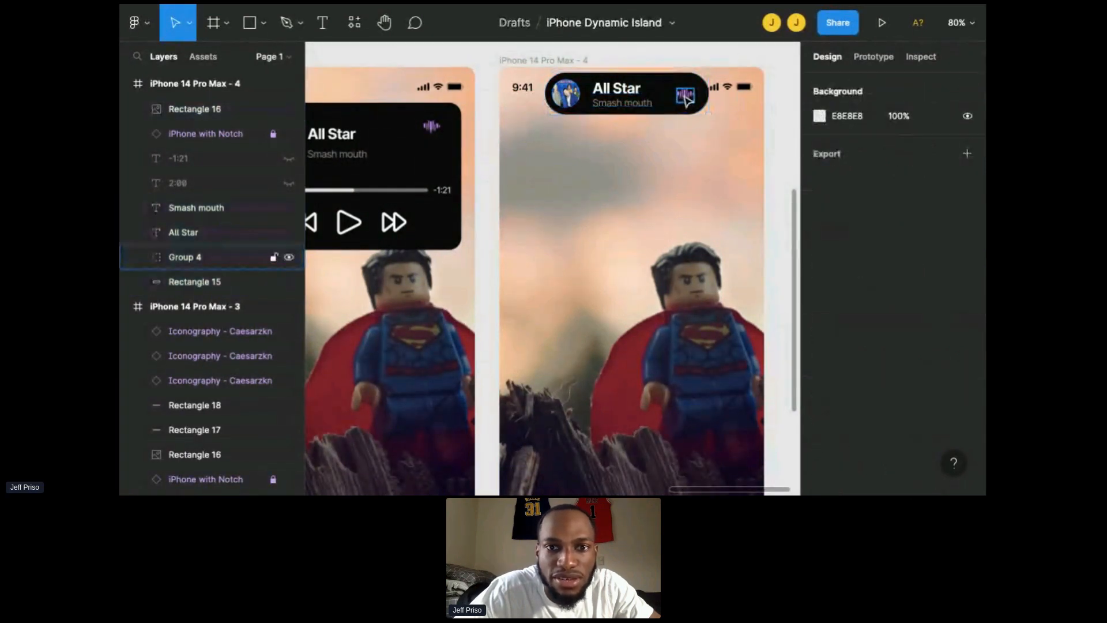
{"action": "left_click_drag", "start_coordinate": [687, 99], "coordinate": [683, 95]}
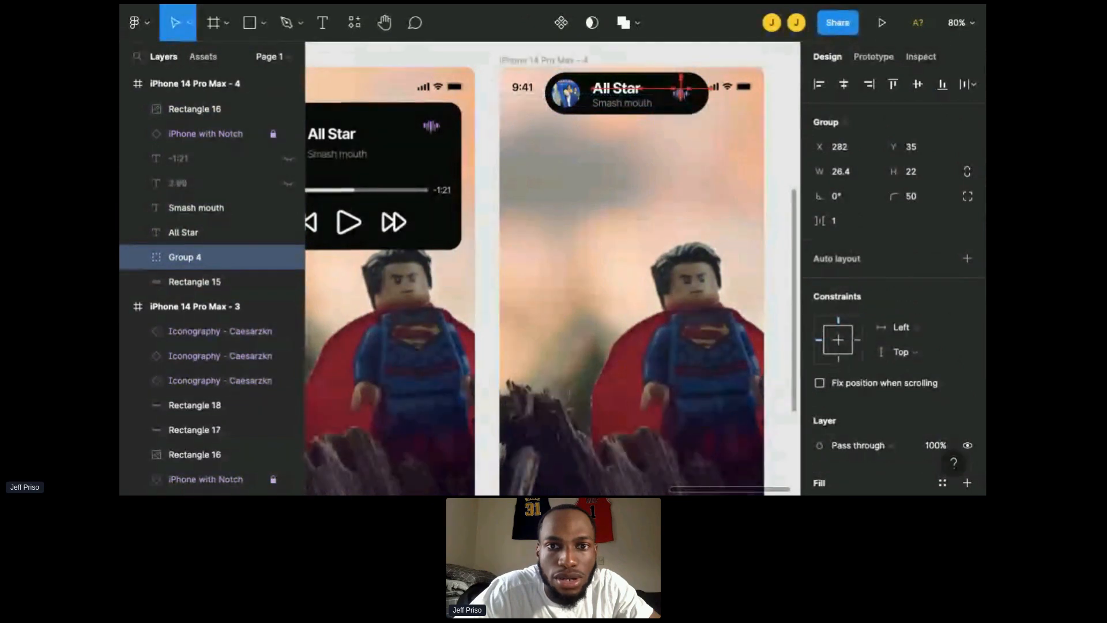
{"action": "left_click", "coordinate": [708, 99]}
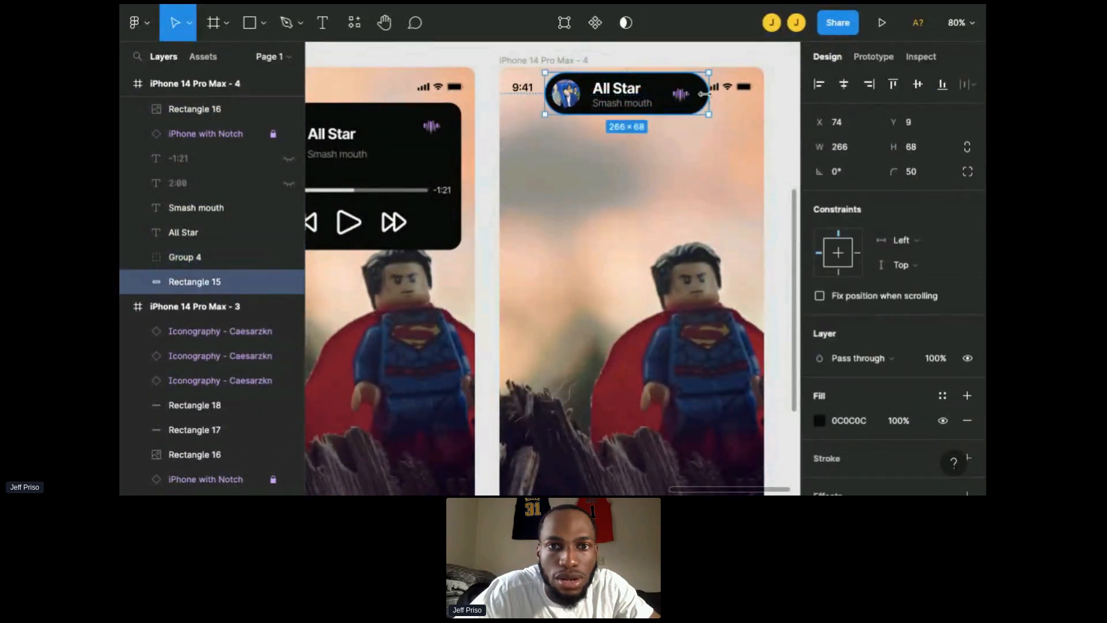
{"action": "left_click_drag", "start_coordinate": [704, 94], "coordinate": [694, 94]}
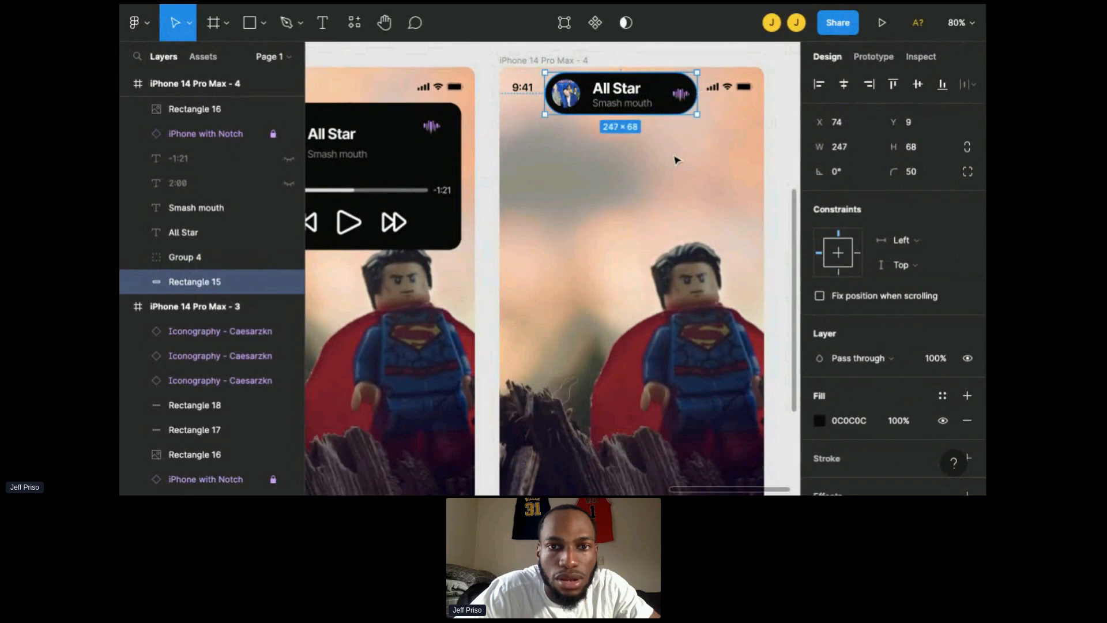
Step: Move the whole pill group right and up so it sits centred at the top of the screen
{"action": "key", "text": "Escape"}
{"action": "mouse_move", "coordinate": [536, 123]}
{"action": "left_mouse_down"}
{"action": "mouse_move", "coordinate": [612, 121]}
{"action": "mouse_move", "coordinate": [666, 73]}
{"action": "mouse_move", "coordinate": [705, 65]}
{"action": "left_mouse_up"}
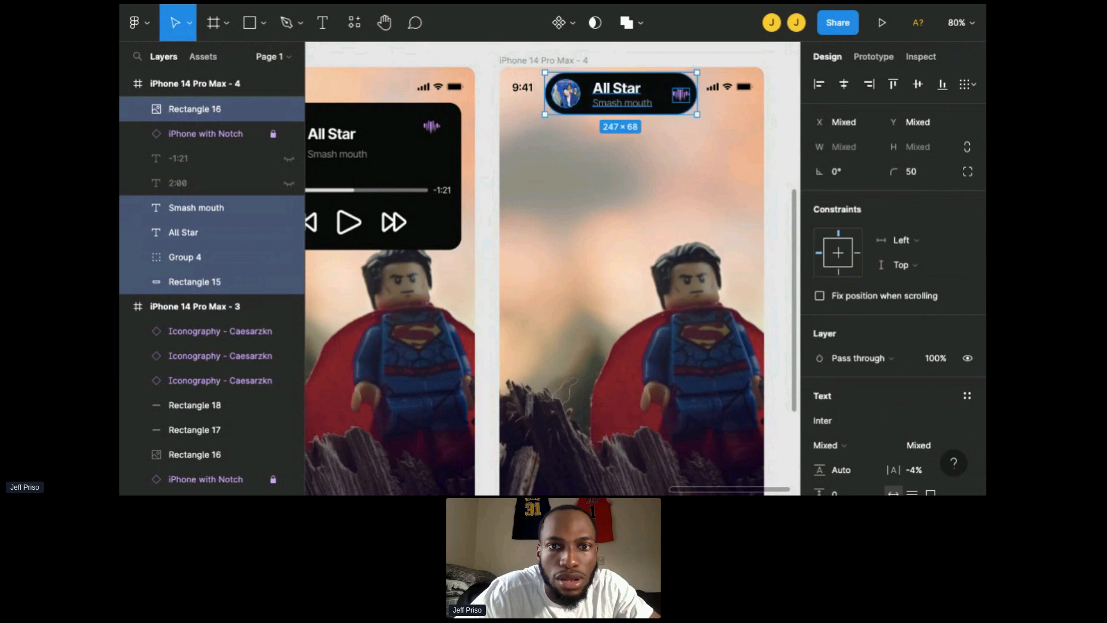
{"action": "left_click_drag", "start_coordinate": [653, 95], "coordinate": [659, 99]}
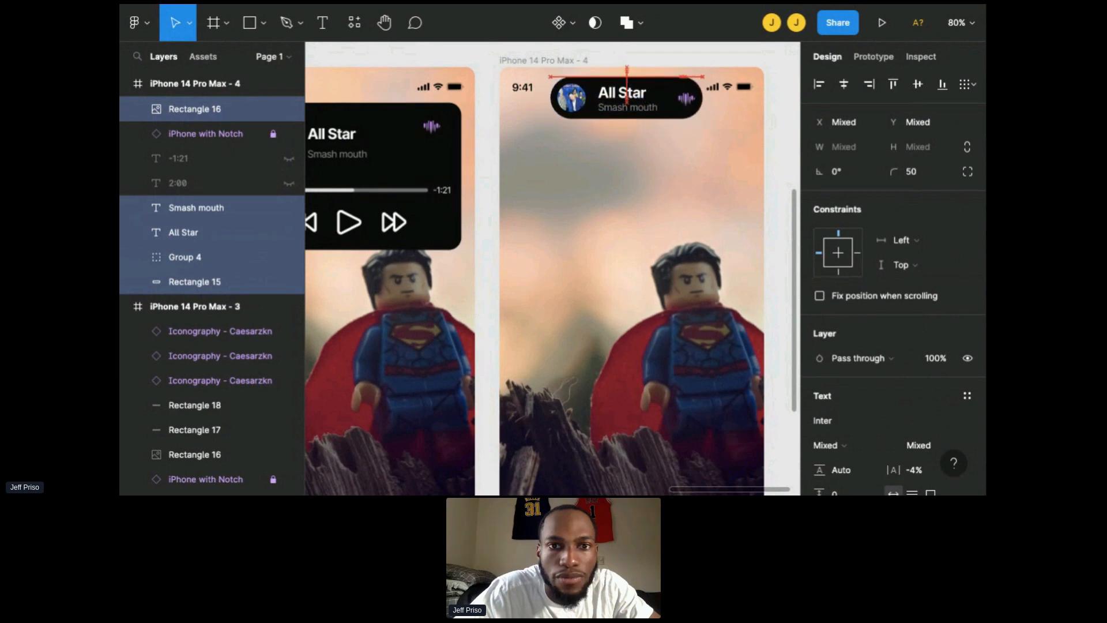
{"action": "key", "text": "Up"}
{"action": "key", "text": "Up"}
{"action": "key", "text": "Up"}
{"action": "left_click", "coordinate": [621, 231]}
Step: Select all elements of the expanded music-player panel and move them up 40 px, closer to the top of the screen
{"action": "scroll", "coordinate": [621, 231], "scroll_direction": "left", "scroll_amount": 1}
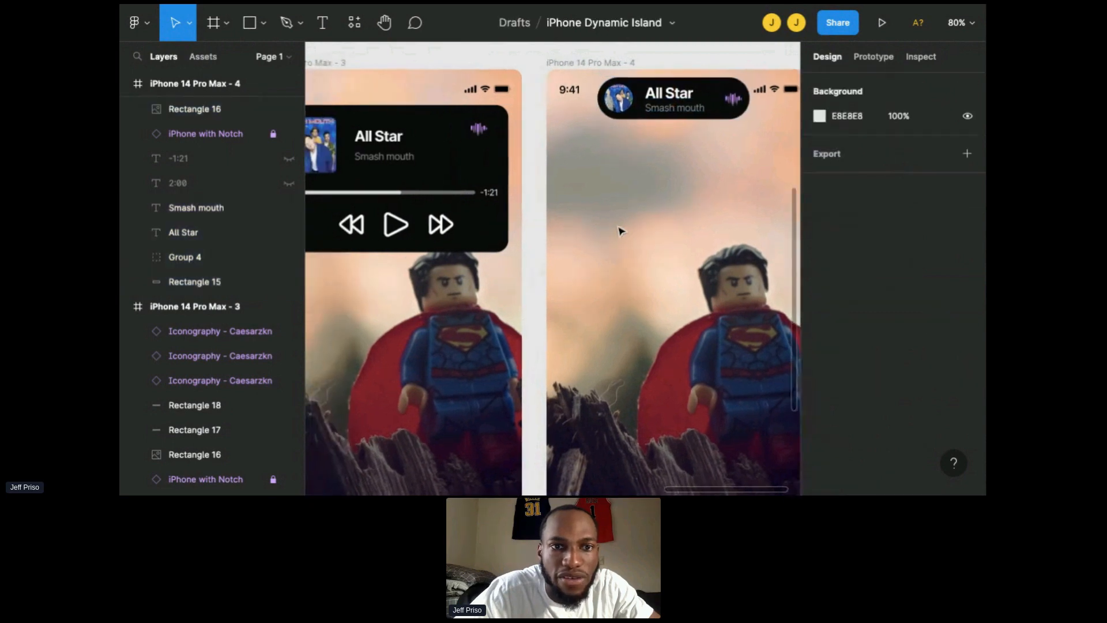
{"action": "scroll", "coordinate": [621, 231], "scroll_direction": "down", "scroll_amount": 3}
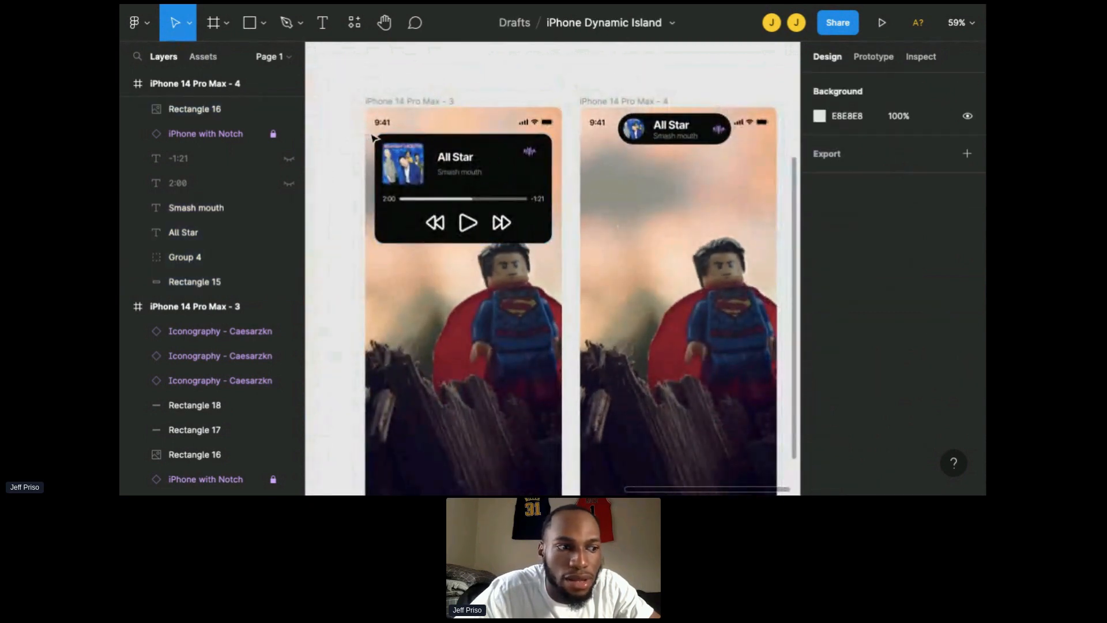
{"action": "left_click_drag", "start_coordinate": [372, 137], "coordinate": [552, 246]}
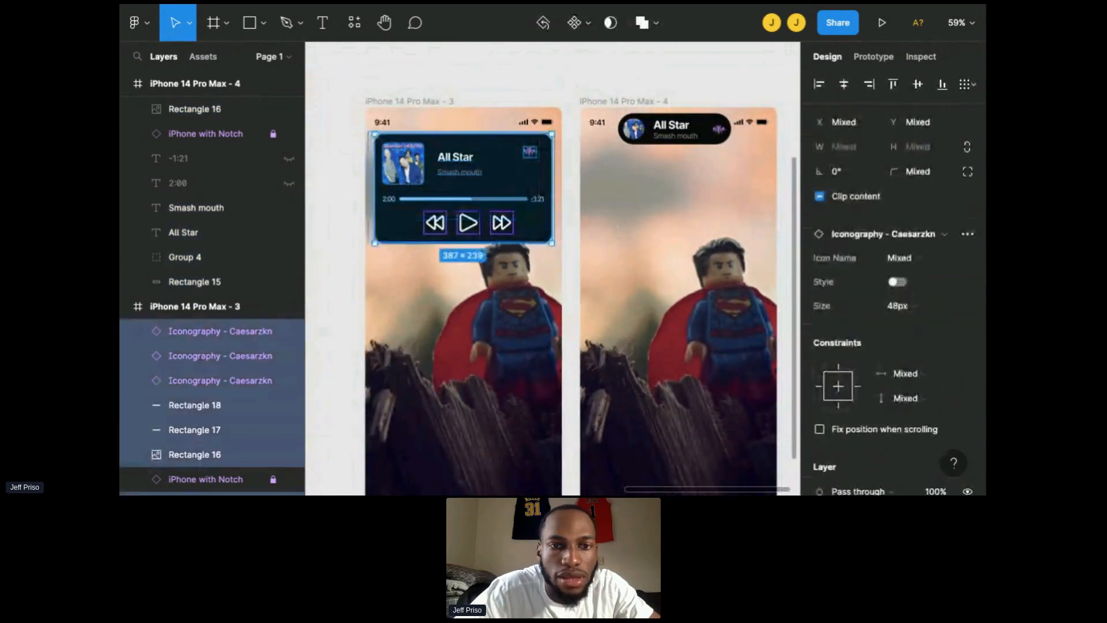
{"action": "key", "text": "ctrl+a"}
{"action": "key", "text": "shift+Up"}
{"action": "key", "text": "shift+Up"}
{"action": "key", "text": "shift+Up"}
{"action": "key", "text": "shift+Up"}
{"action": "key", "text": "shift+Up"}
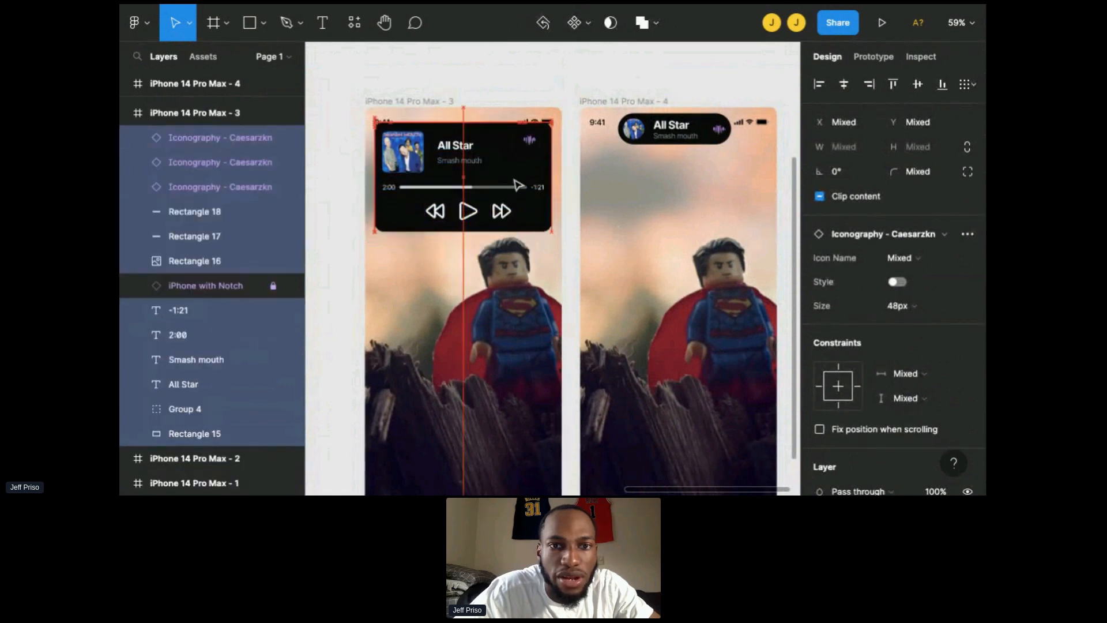
{"action": "key", "text": "shift+Up"}
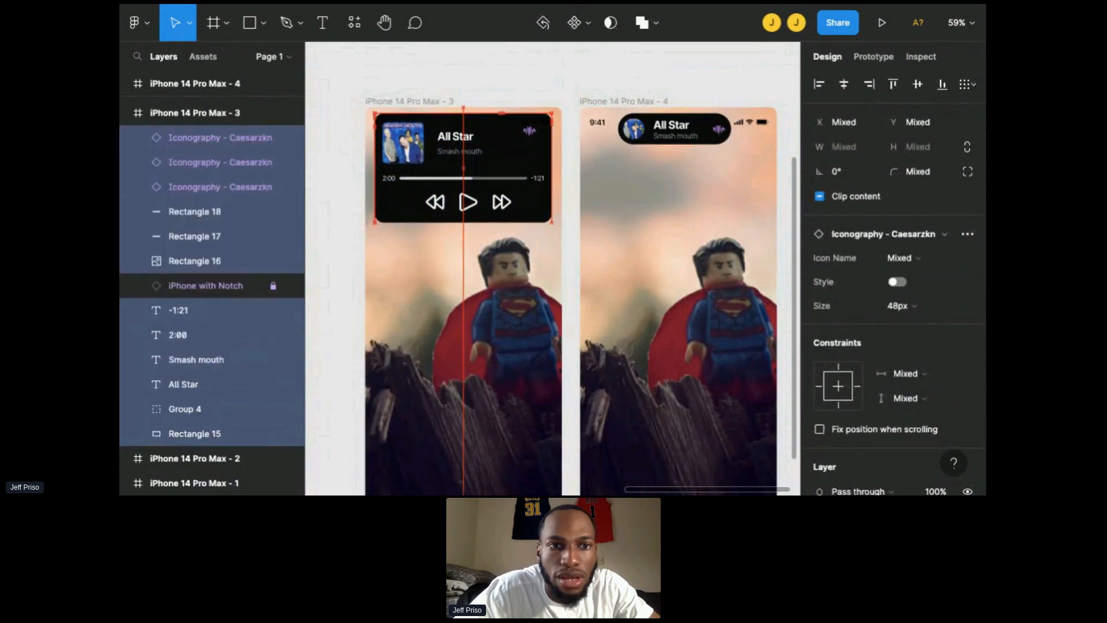
{"action": "left_click", "coordinate": [638, 225]}
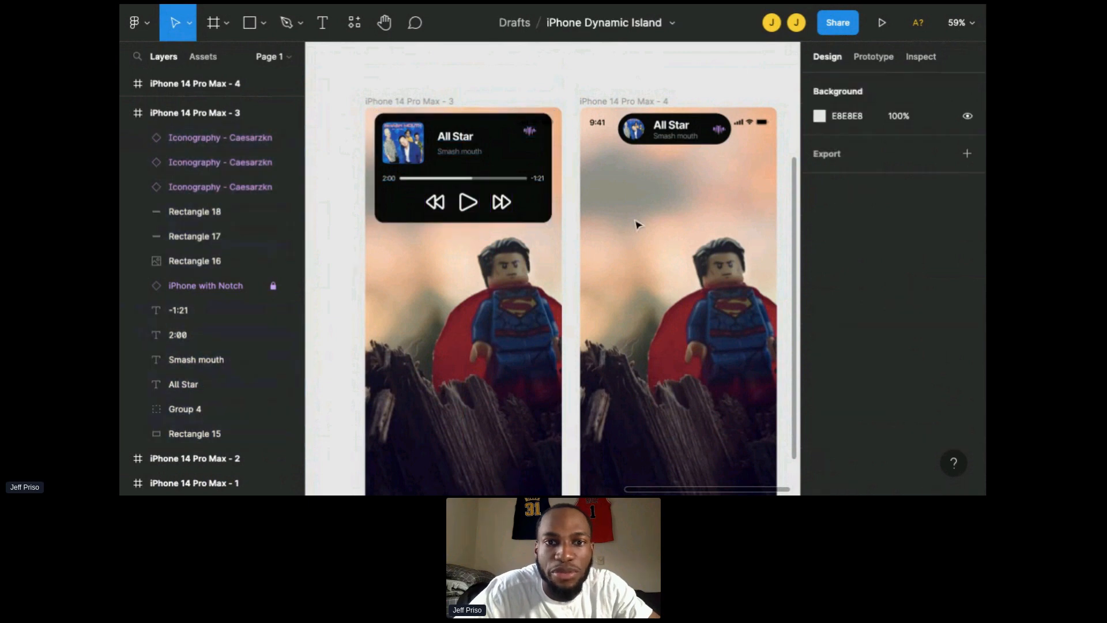
Step: Make the expanded-player frame iPhone 14 Pro Max - 3 a prototype flow starting point
{"action": "scroll", "coordinate": [638, 225], "scroll_direction": "down", "scroll_amount": 2}
{"action": "scroll", "coordinate": [637, 225], "scroll_direction": "down", "scroll_amount": 3}
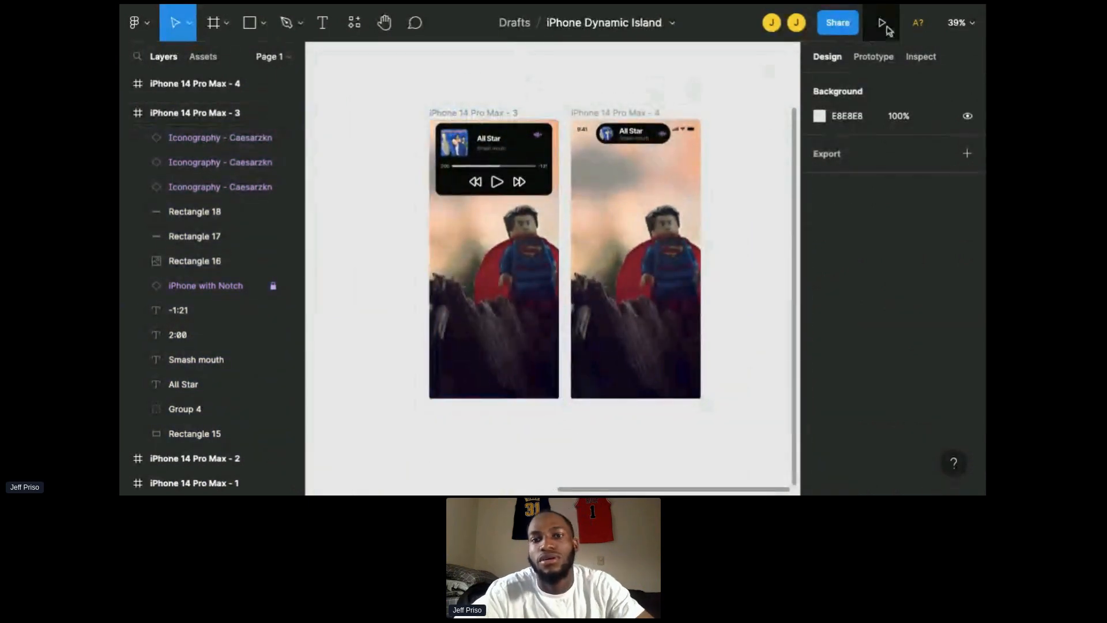
{"action": "left_click", "coordinate": [876, 65]}
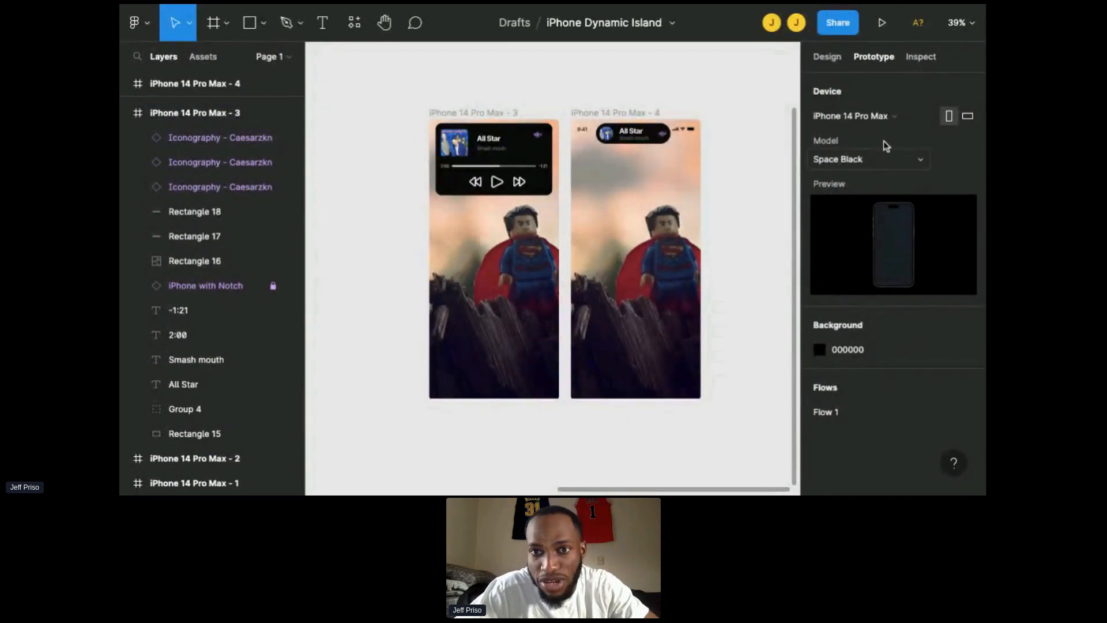
{"action": "left_click", "coordinate": [466, 114]}
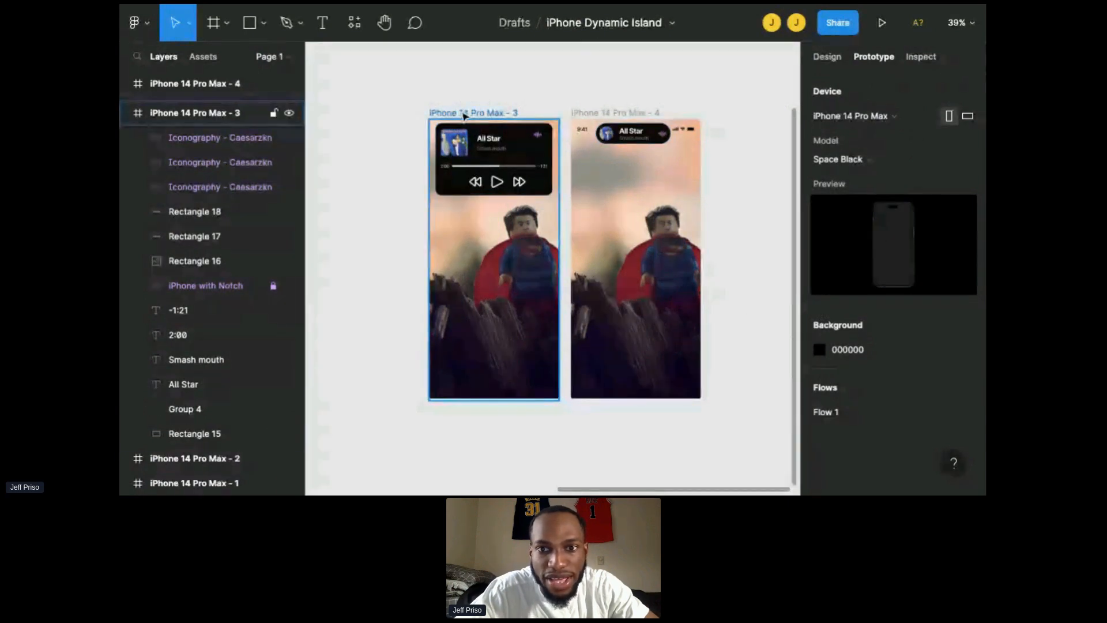
{"action": "left_click", "coordinate": [465, 116]}
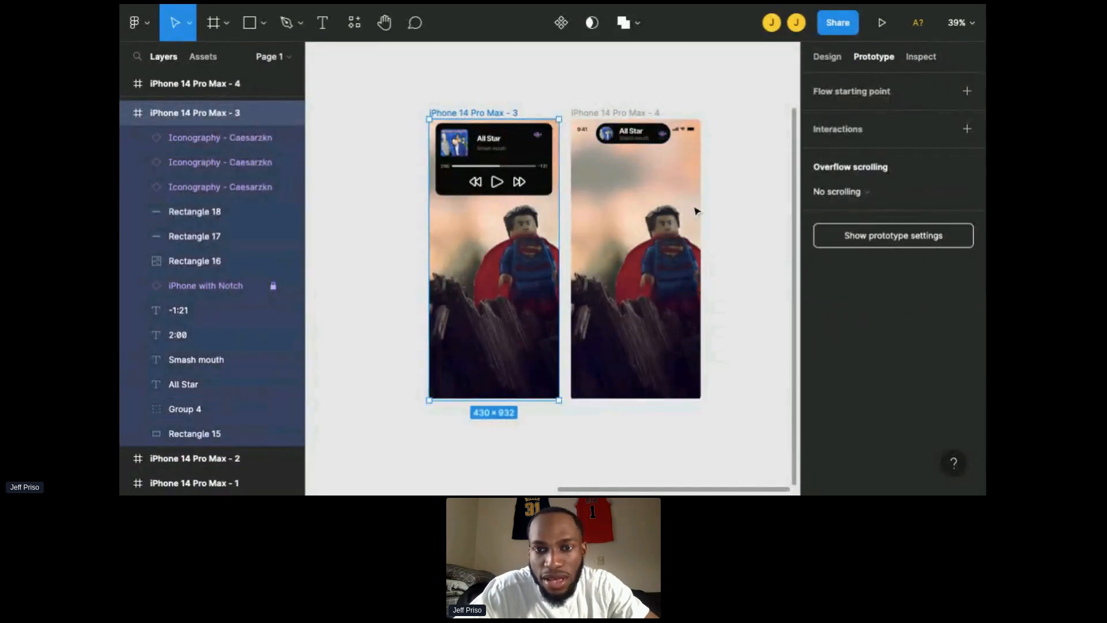
{"action": "left_click", "coordinate": [840, 91]}
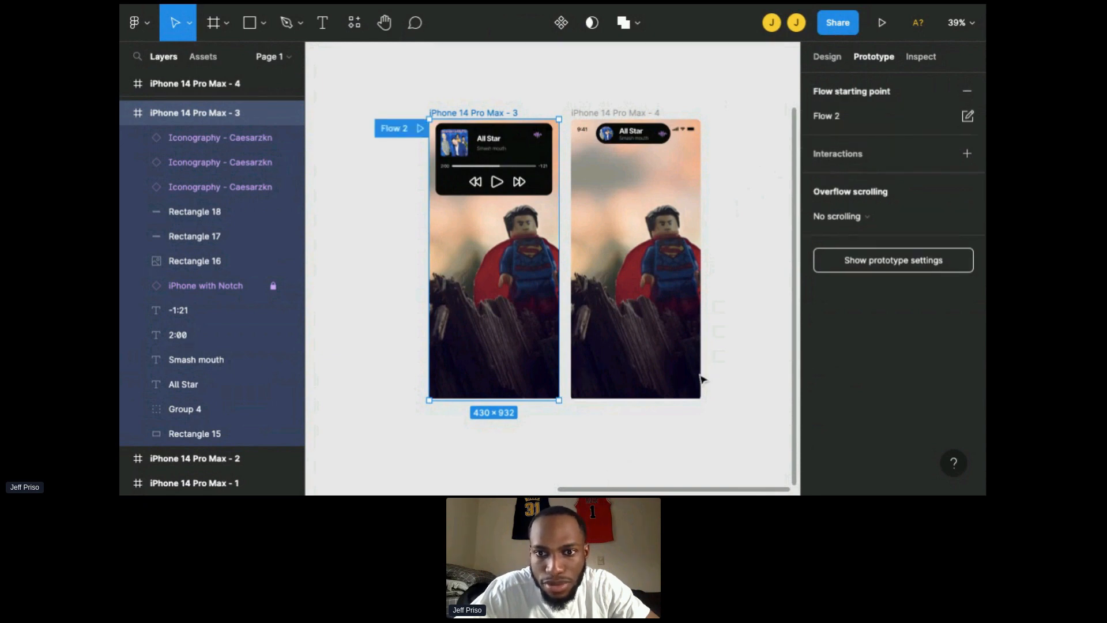
Step: Try to add a tap interaction on the expanded-player frame itself
{"action": "left_click", "coordinate": [836, 156]}
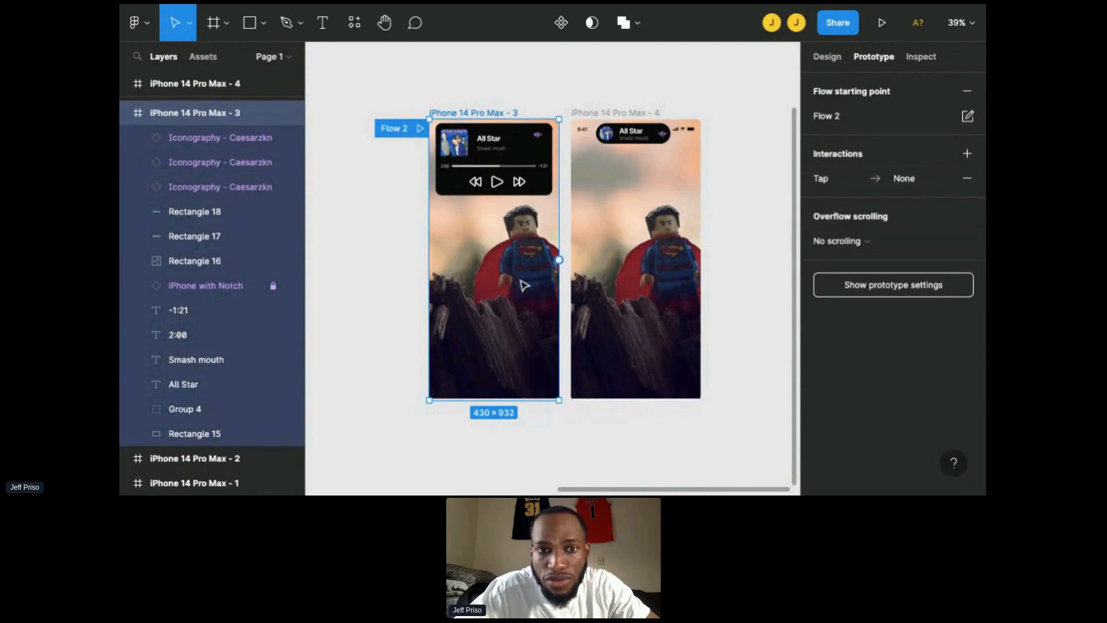
{"action": "left_click_drag", "start_coordinate": [562, 267], "coordinate": [577, 267]}
{"action": "key", "text": "Delete"}
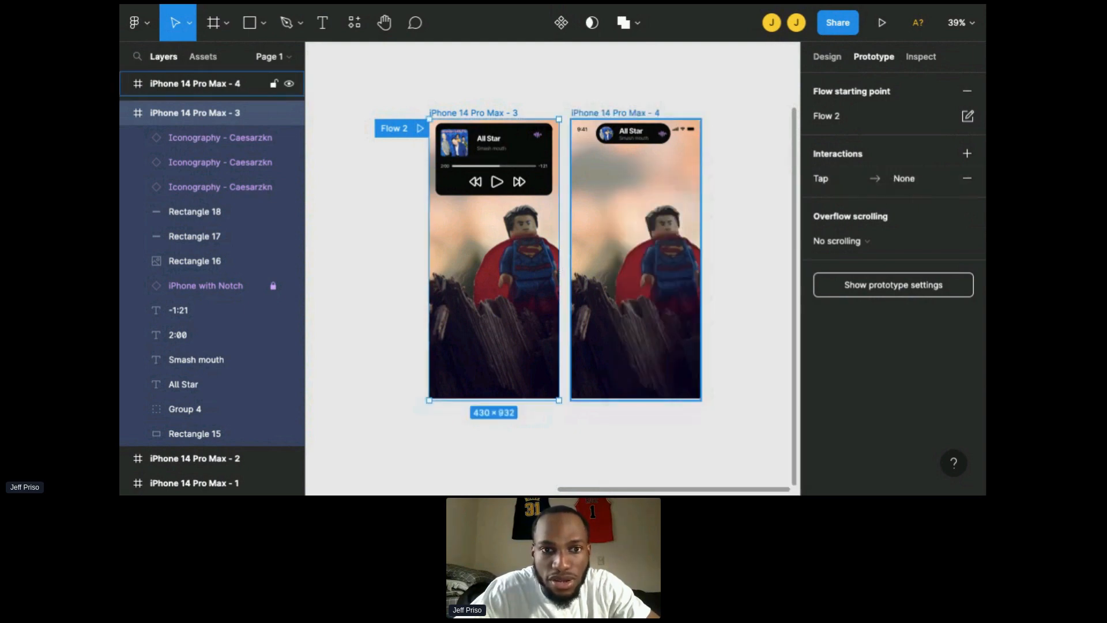
Step: Link the player background to the pill frame with a While hovering navigate interaction
{"action": "left_click", "coordinate": [549, 159]}
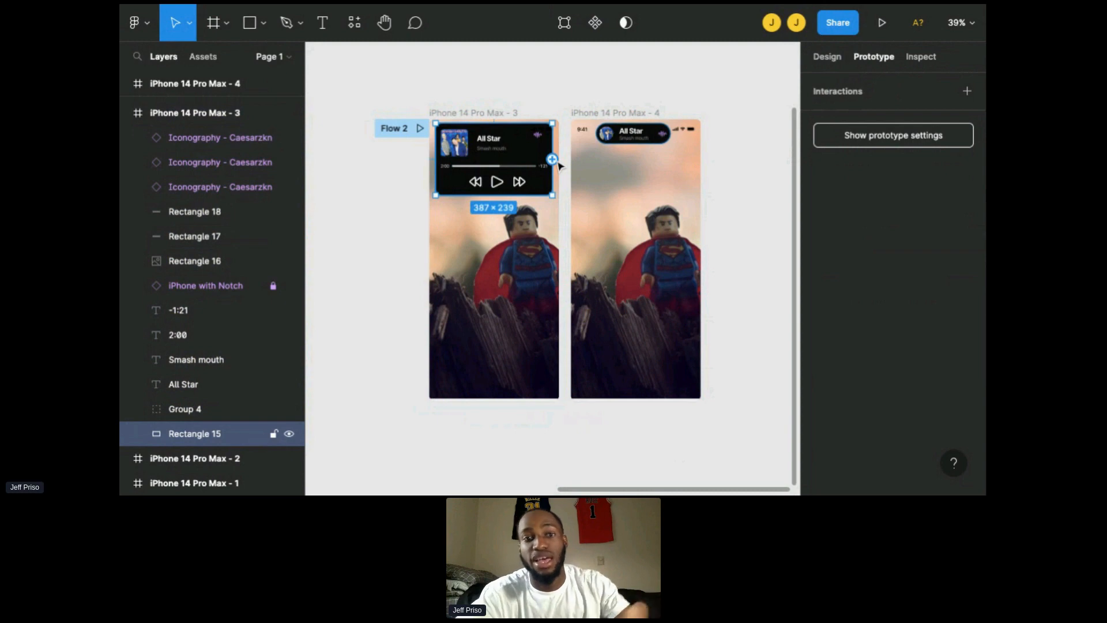
{"action": "mouse_move", "coordinate": [555, 165]}
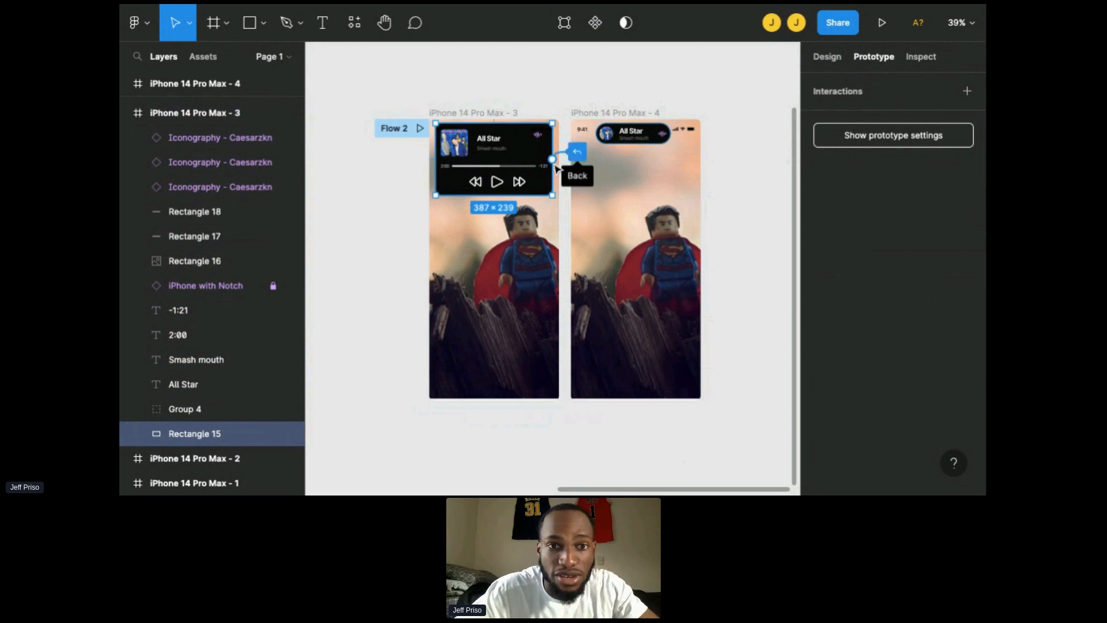
{"action": "left_click_drag", "start_coordinate": [554, 162], "coordinate": [602, 218]}
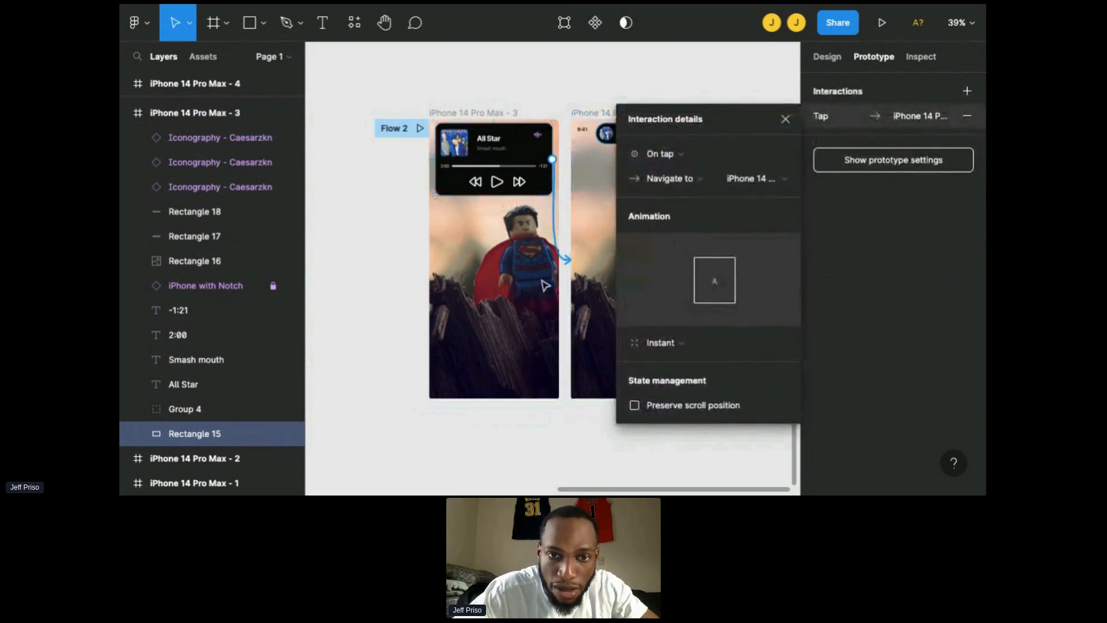
{"action": "scroll", "coordinate": [469, 302], "scroll_direction": "right", "scroll_amount": 3}
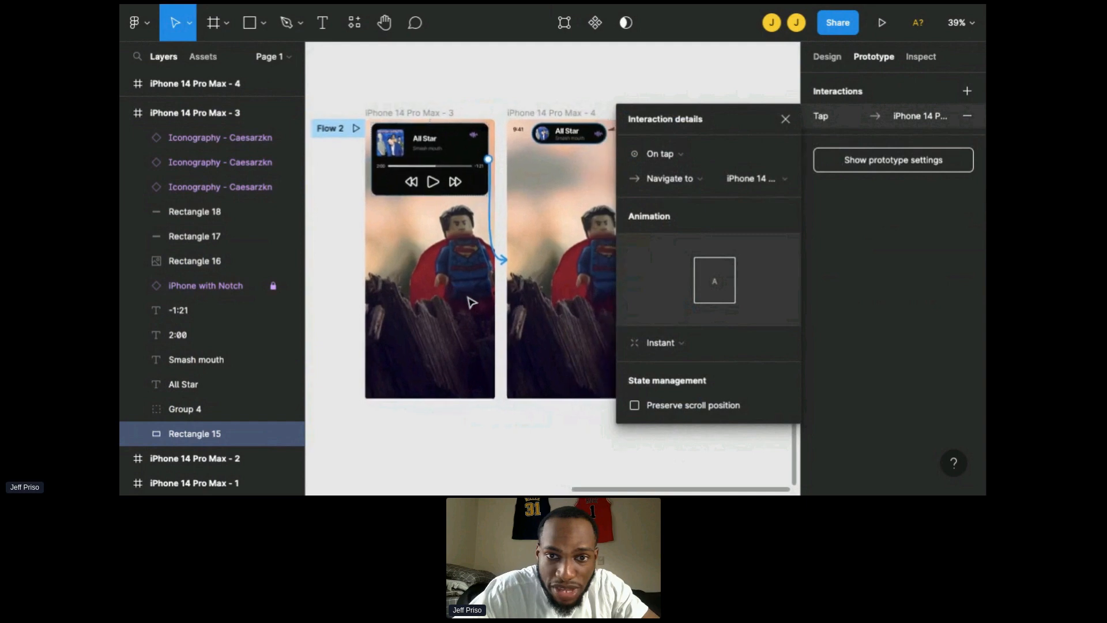
{"action": "left_click", "coordinate": [663, 161]}
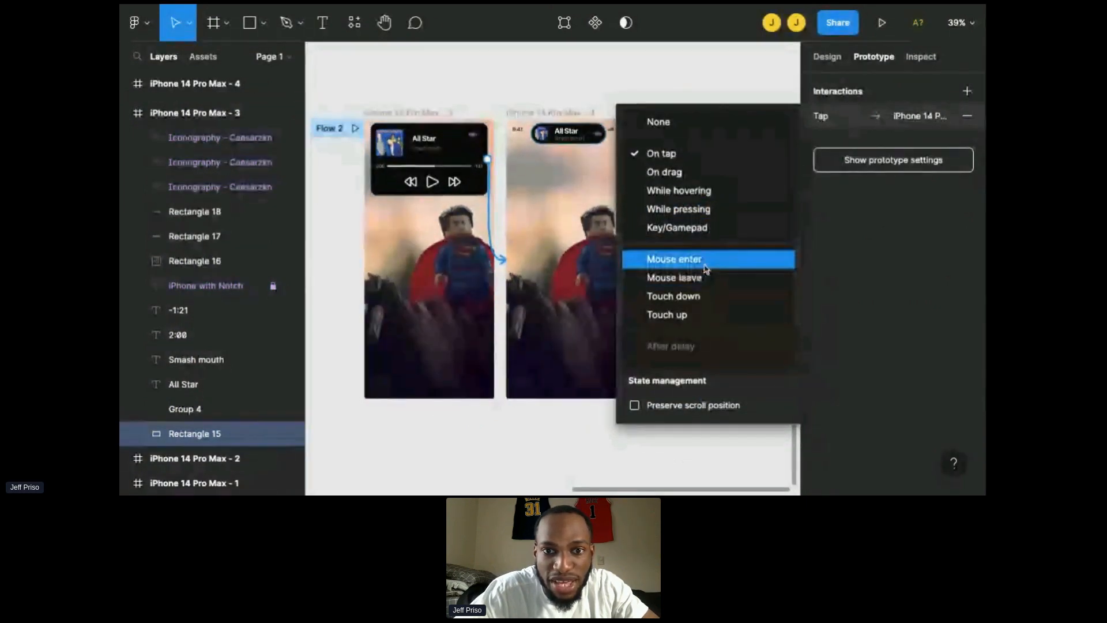
{"action": "left_click", "coordinate": [697, 192]}
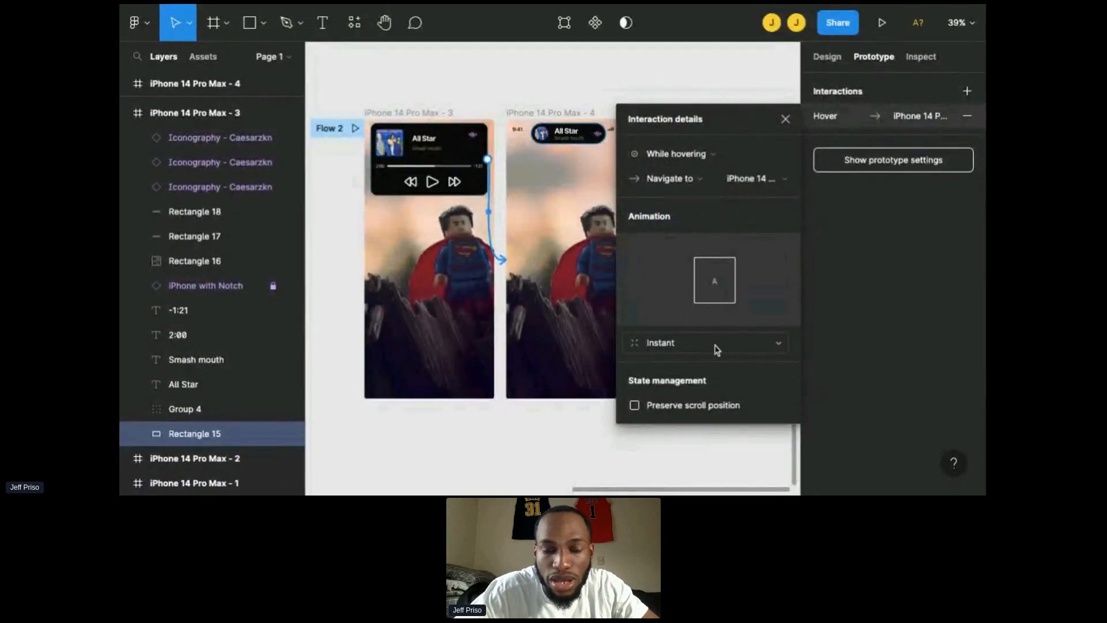
Step: Set the interaction's animation to Smart animate with a Custom spring easing
{"action": "left_click", "coordinate": [666, 345]}
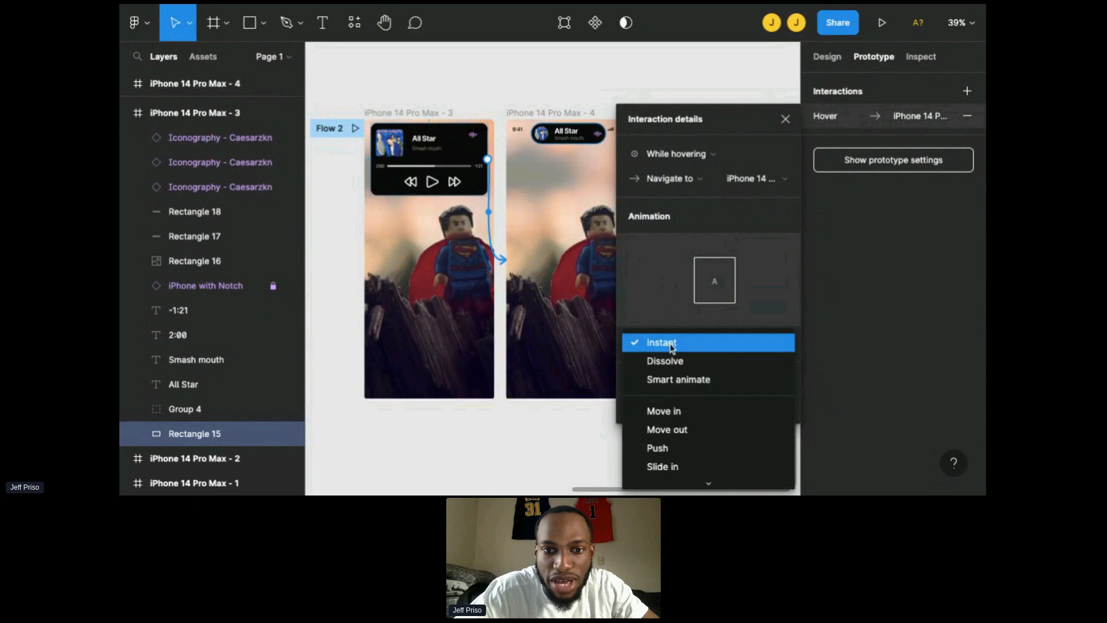
{"action": "scroll", "coordinate": [682, 386], "scroll_direction": "down", "scroll_amount": 1}
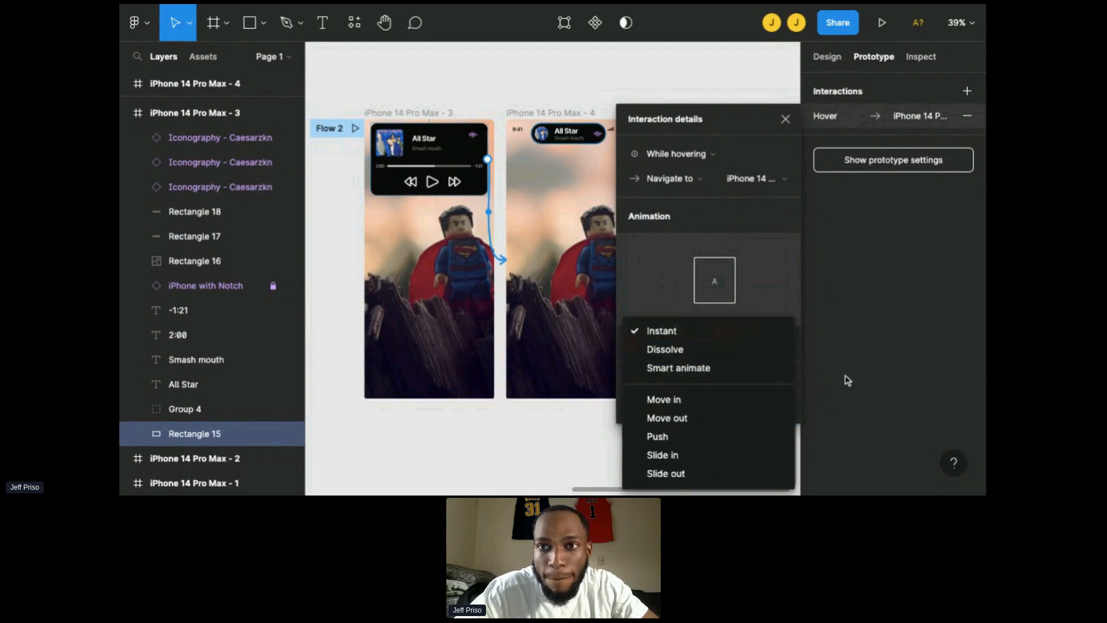
{"action": "left_click", "coordinate": [711, 369]}
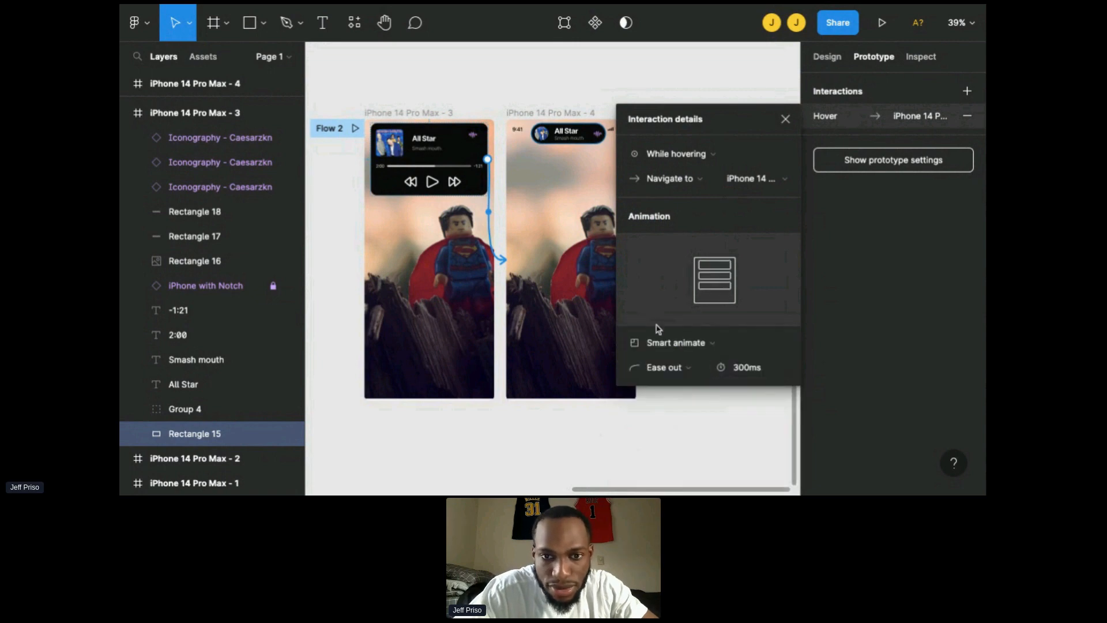
{"action": "left_click", "coordinate": [689, 376]}
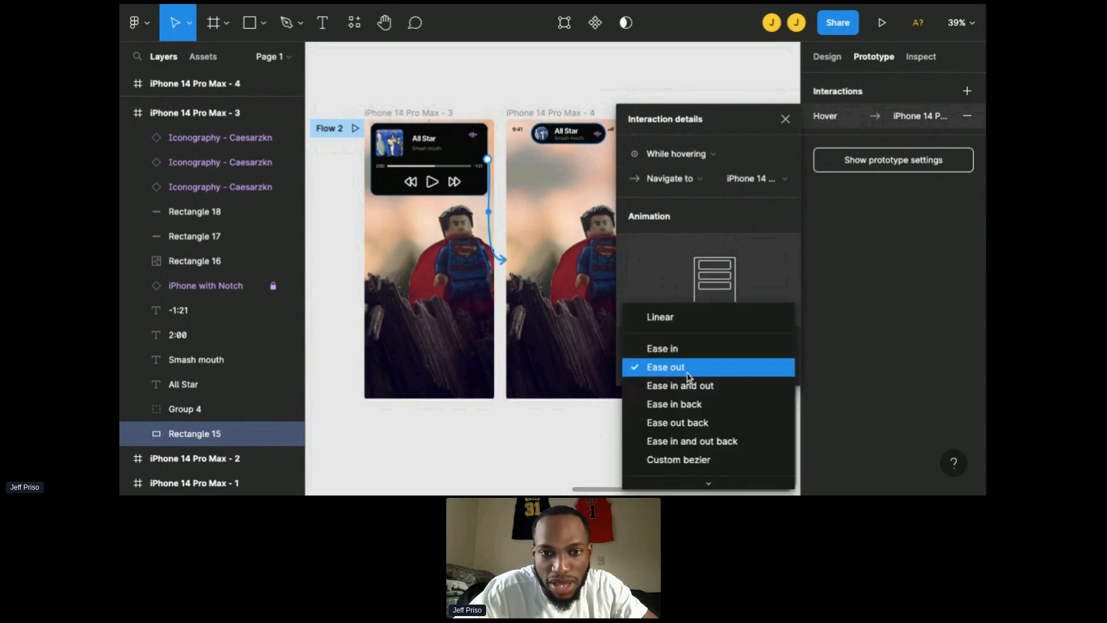
{"action": "scroll", "coordinate": [688, 374], "scroll_direction": "down", "scroll_amount": 3}
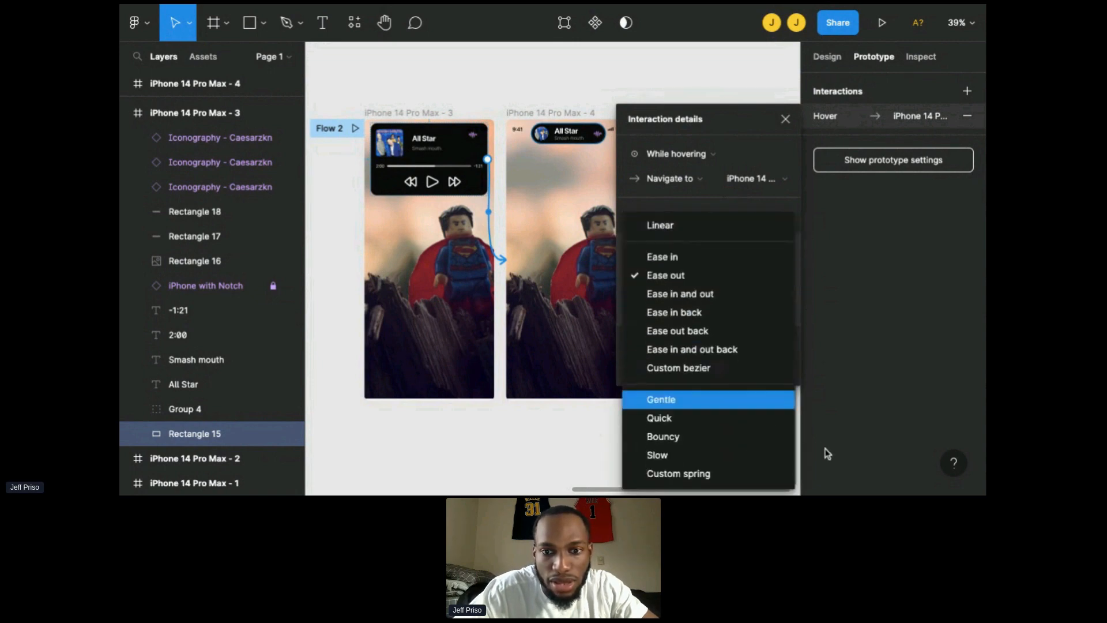
{"action": "left_click", "coordinate": [726, 478]}
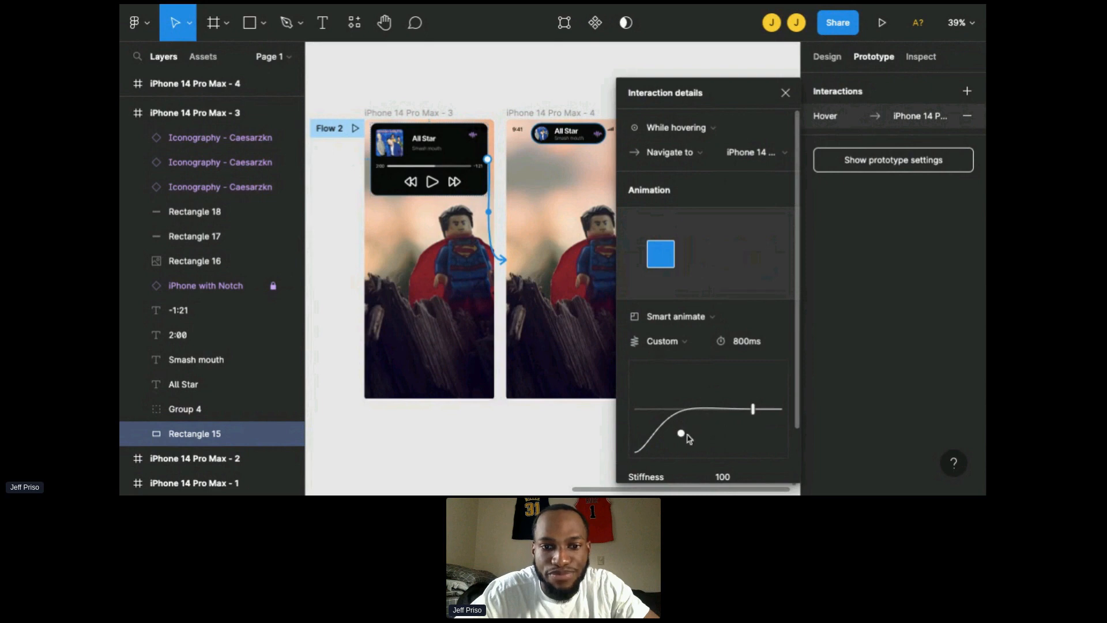
Step: Adjust the spring curve to about 206 stiffness and 569 ms duration, then close the interaction details
{"action": "left_click_drag", "start_coordinate": [681, 434], "coordinate": [668, 433]}
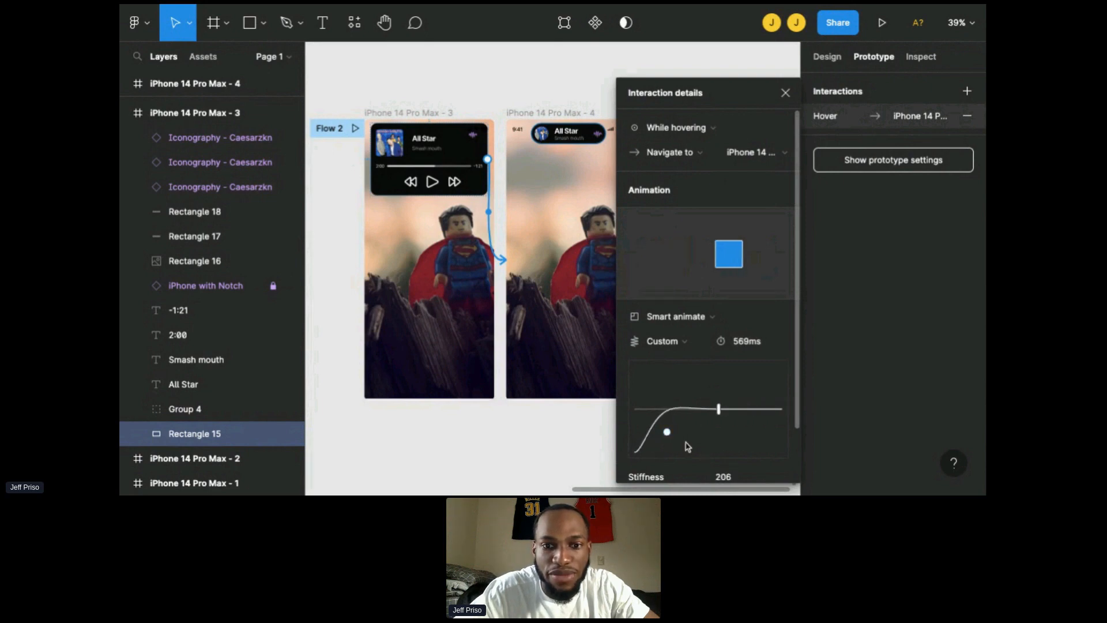
{"action": "scroll", "coordinate": [687, 443], "scroll_direction": "down", "scroll_amount": 2}
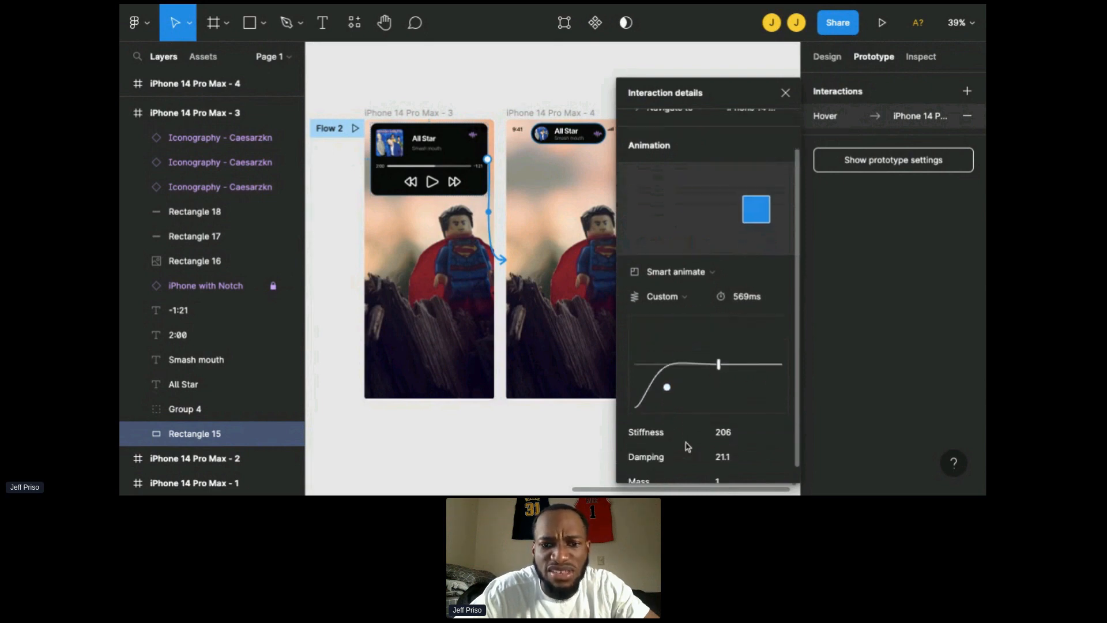
{"action": "left_click", "coordinate": [560, 447]}
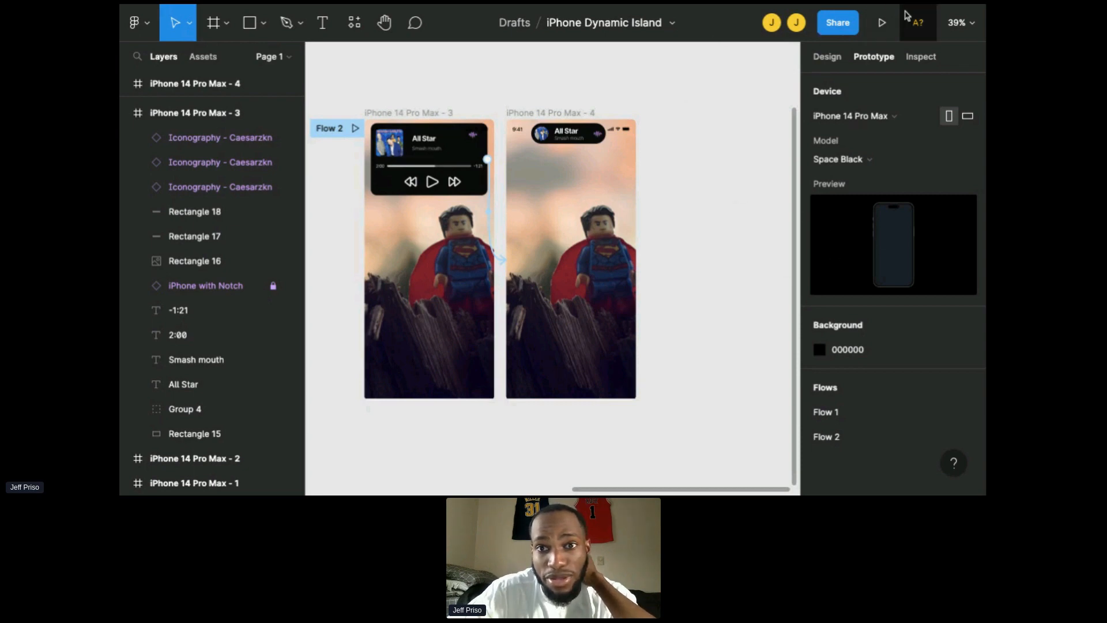
Step: Present the prototype, toggle full screen, and switch the view to Fill screen
{"action": "left_click", "coordinate": [889, 22]}
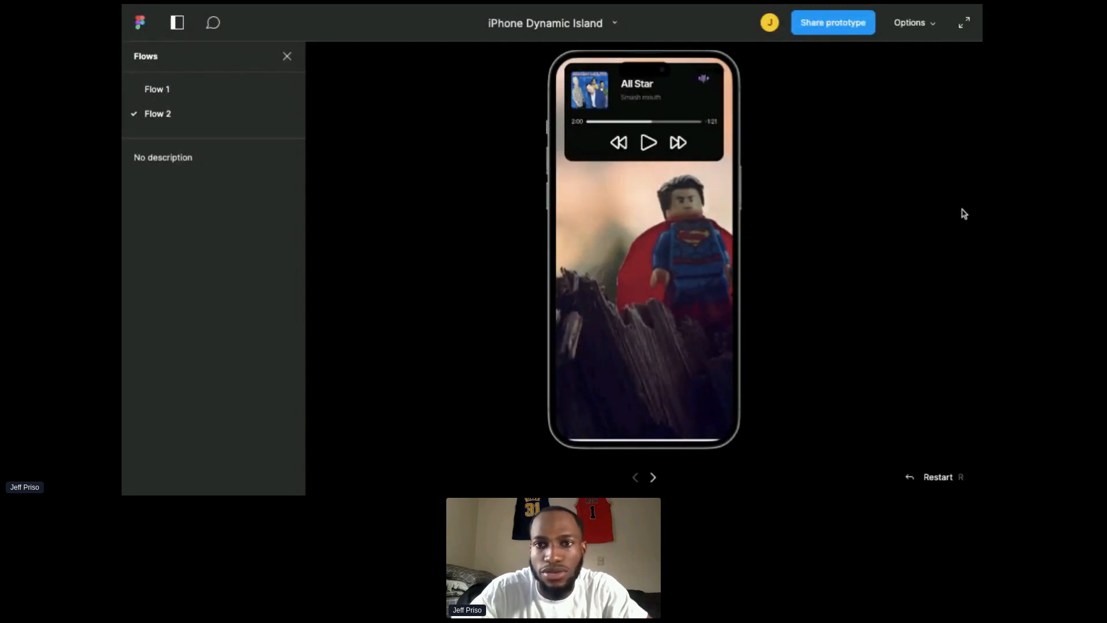
{"action": "left_click", "coordinate": [964, 28]}
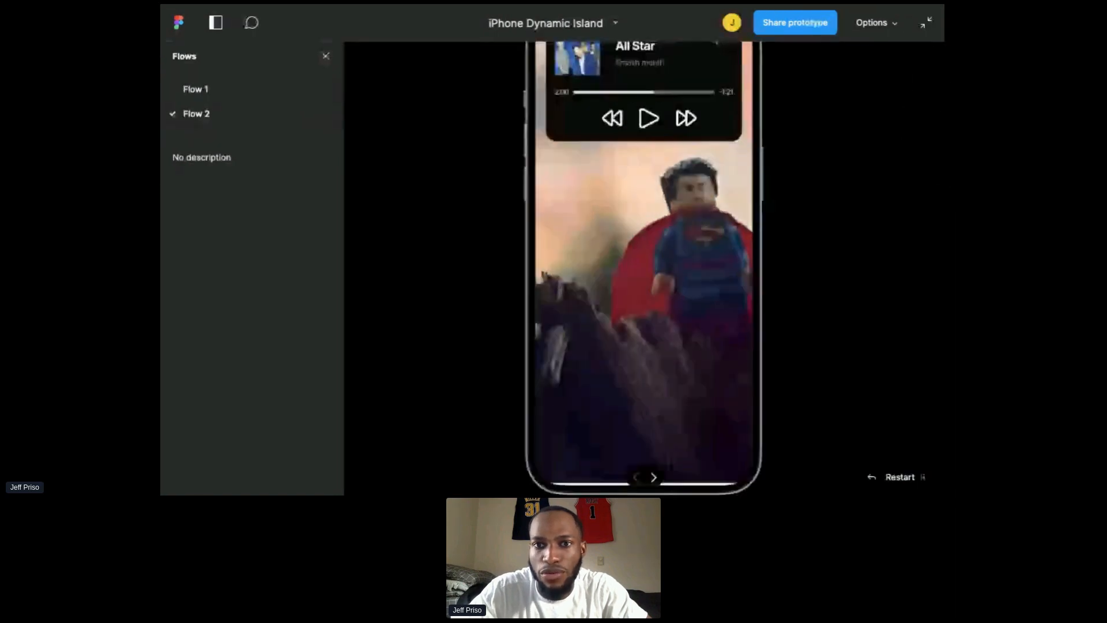
{"action": "left_click", "coordinate": [917, 23]}
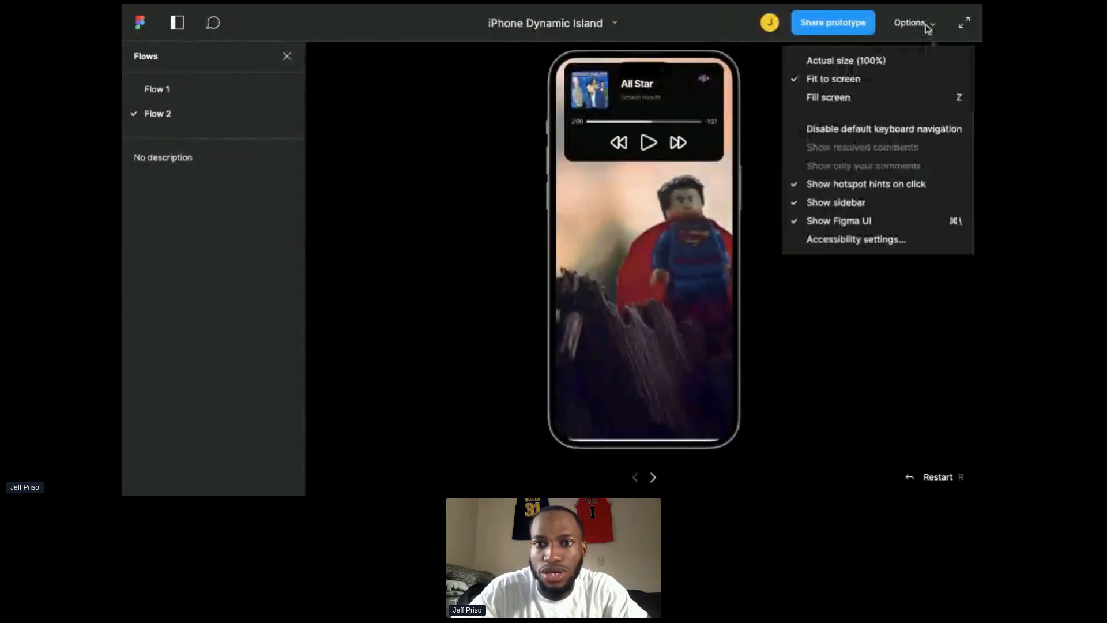
{"action": "left_click", "coordinate": [874, 101]}
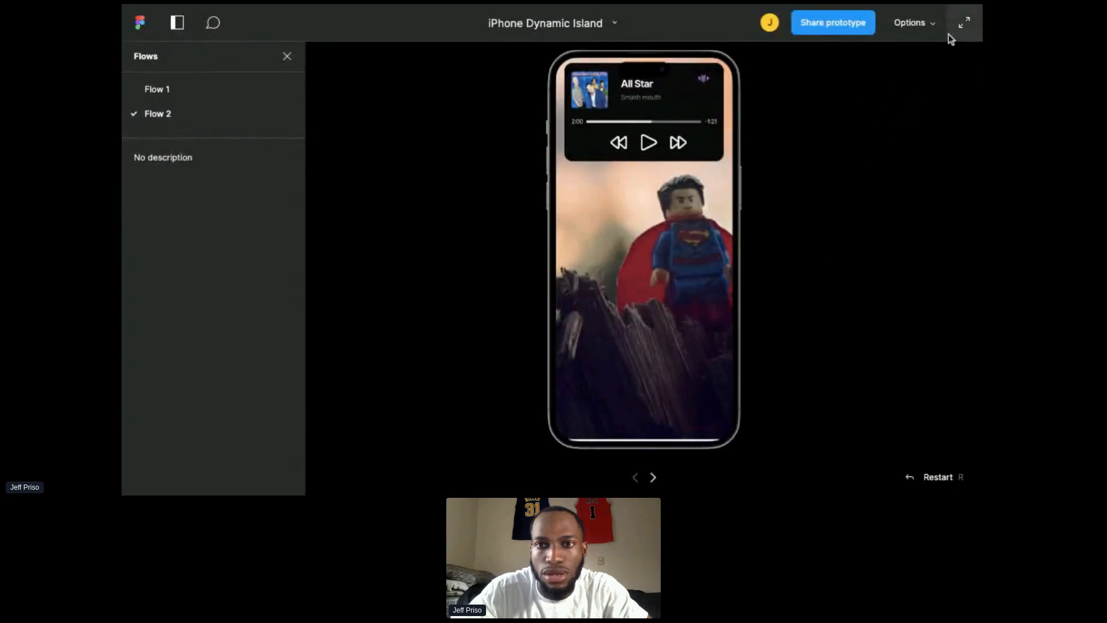
Step: Switch the presentation to Actual size (100%) and hover over the player to test the transition
{"action": "left_click", "coordinate": [920, 33]}
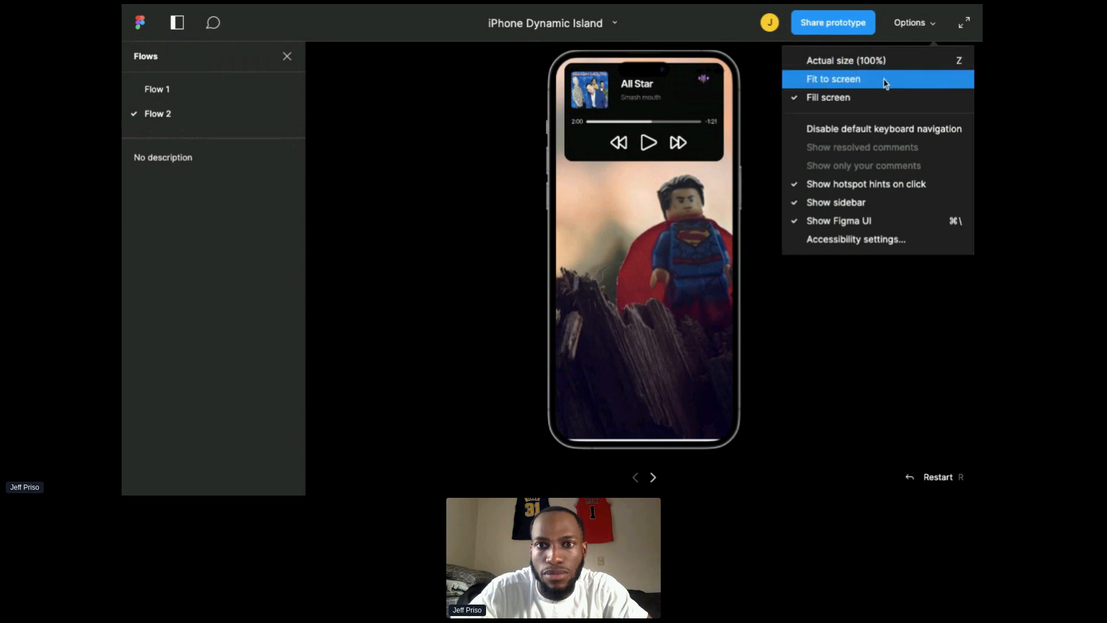
{"action": "left_click", "coordinate": [884, 60]}
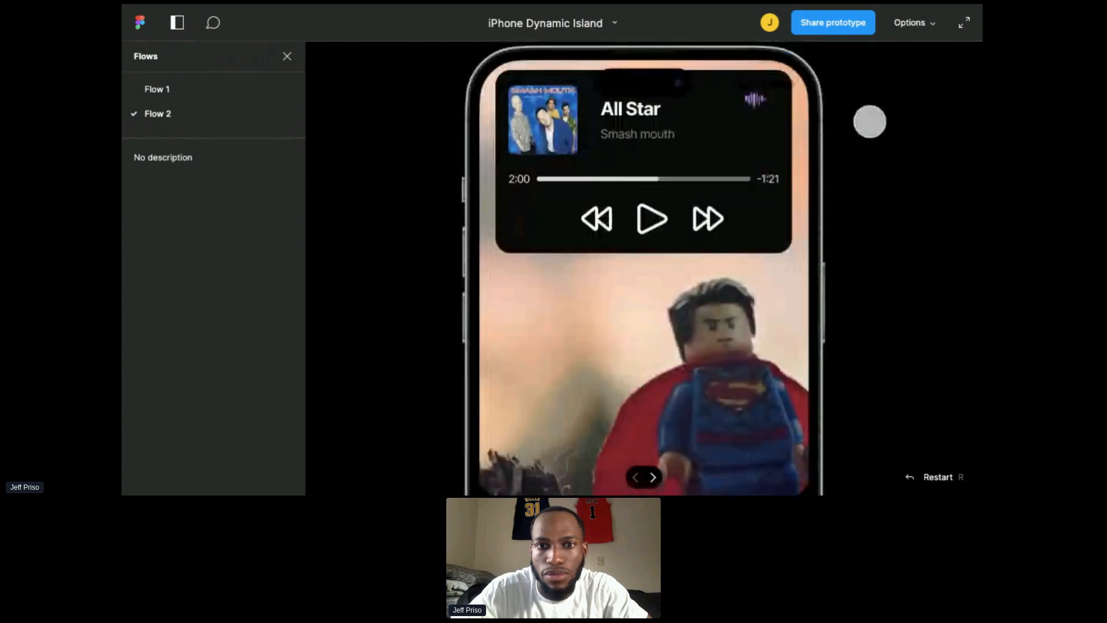
{"action": "left_click", "coordinate": [718, 156]}
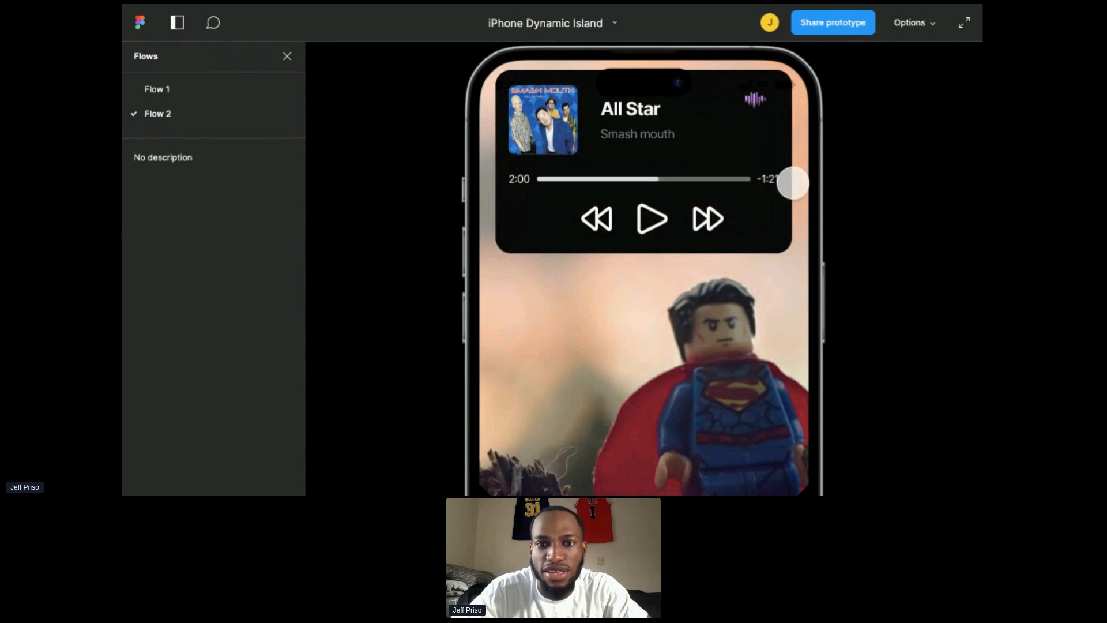
Step: Test the Flow 2 prototype by interacting with the player so it transitions between the expanded player and the pill
{"action": "left_click", "coordinate": [790, 181]}
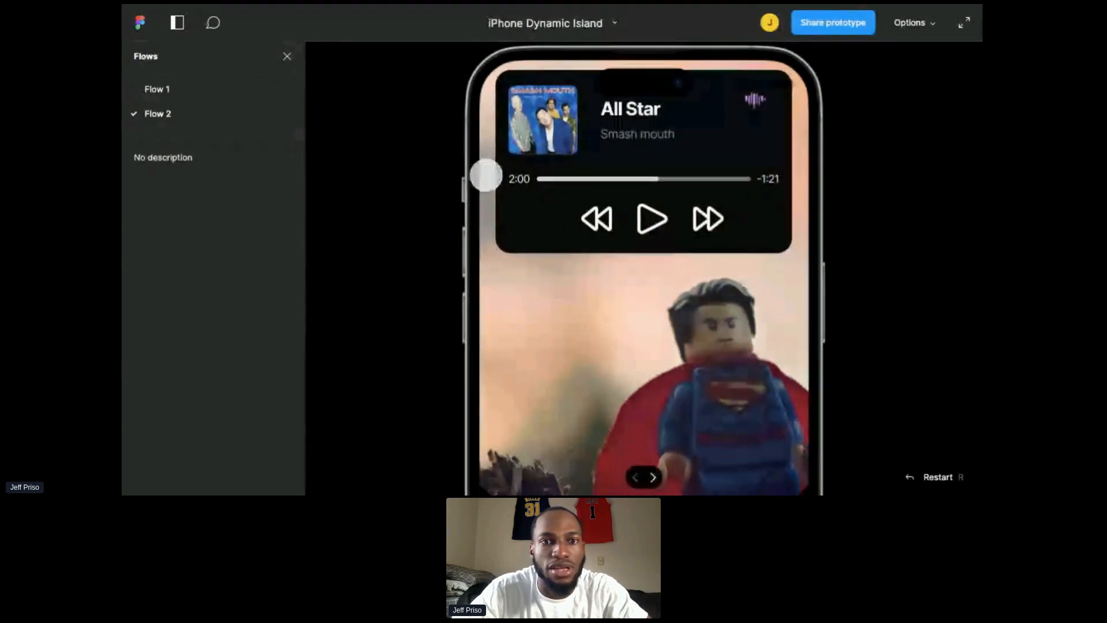
{"action": "left_click", "coordinate": [595, 189]}
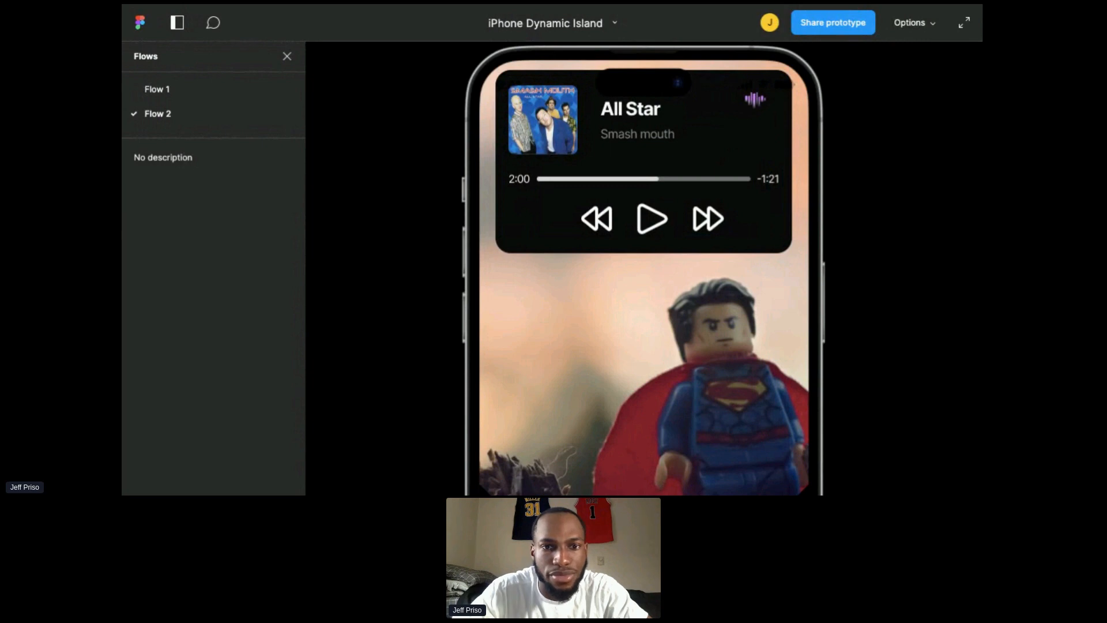
{"action": "left_click", "coordinate": [537, 269]}
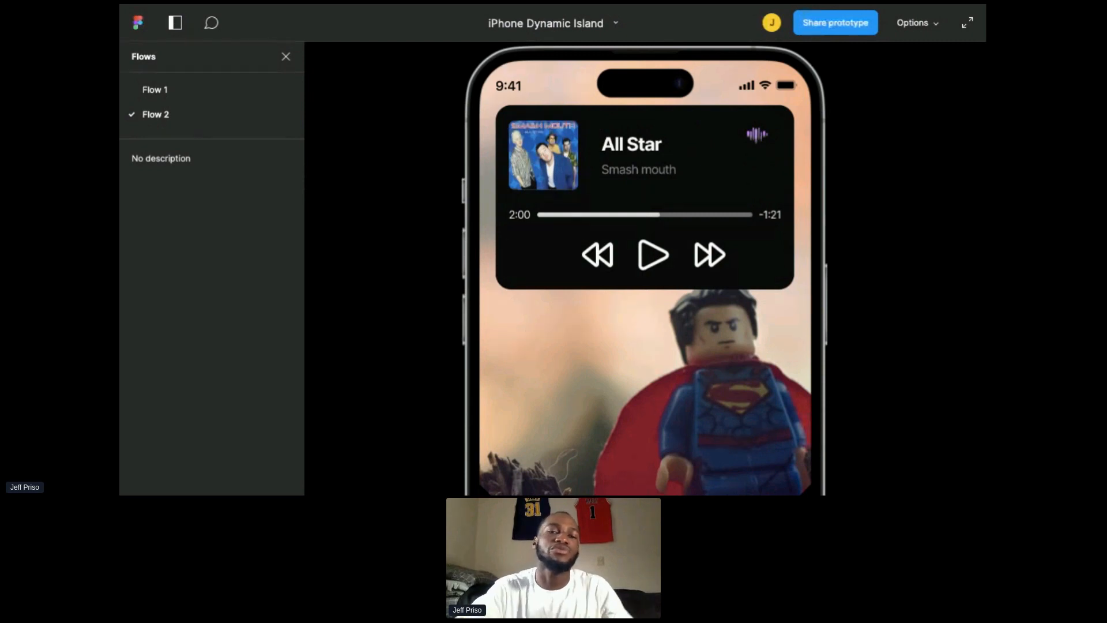
{"action": "left_click", "coordinate": [631, 176]}
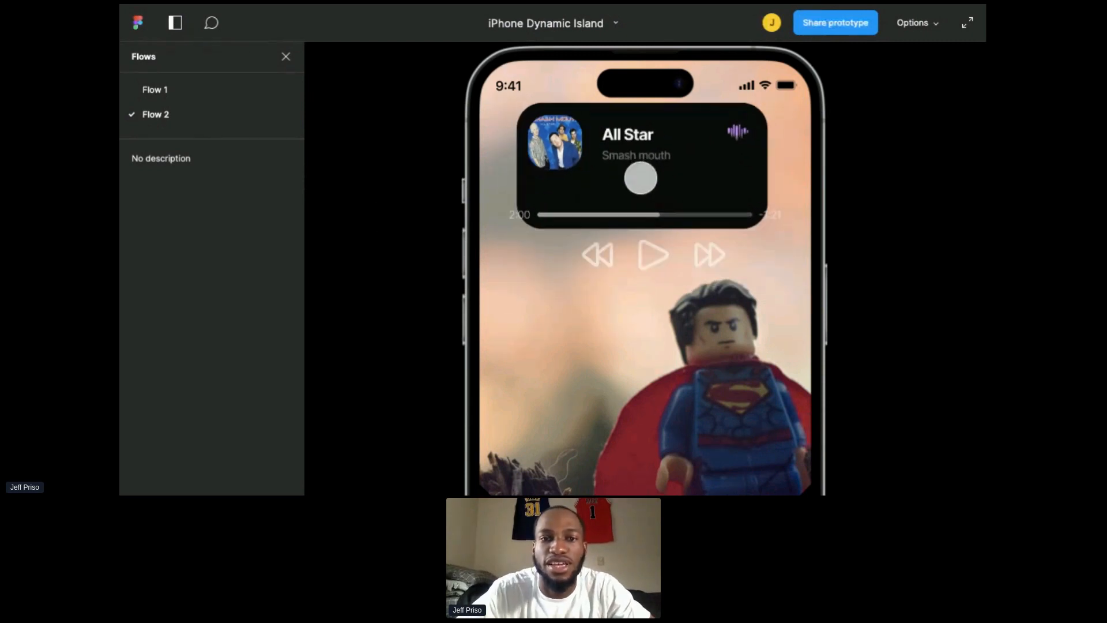
{"action": "left_click", "coordinate": [660, 147]}
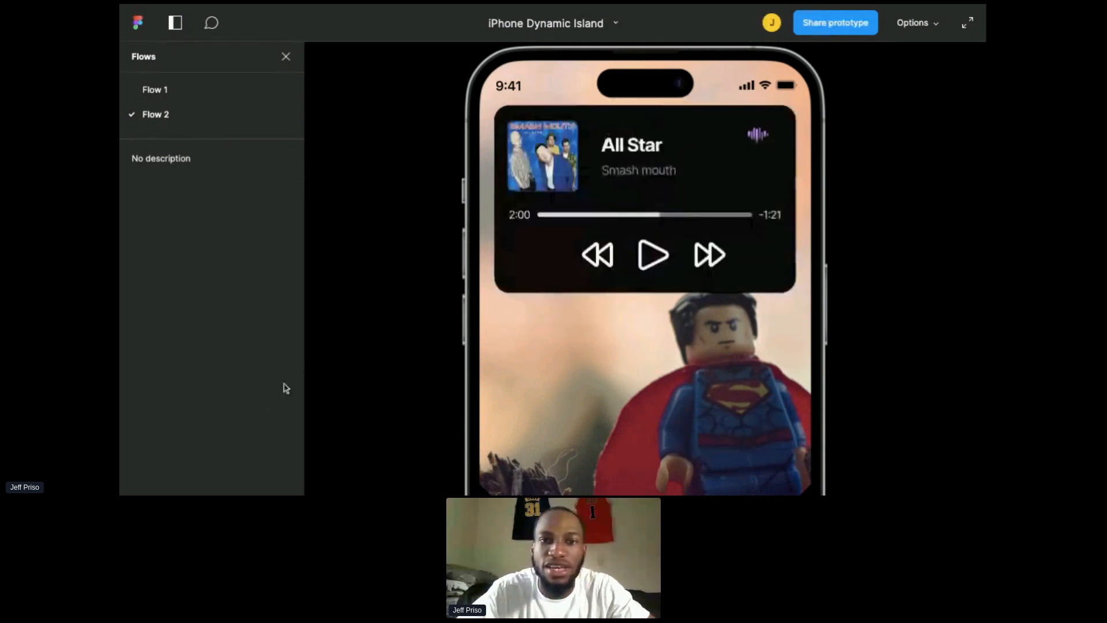
{"action": "left_click", "coordinate": [634, 209]}
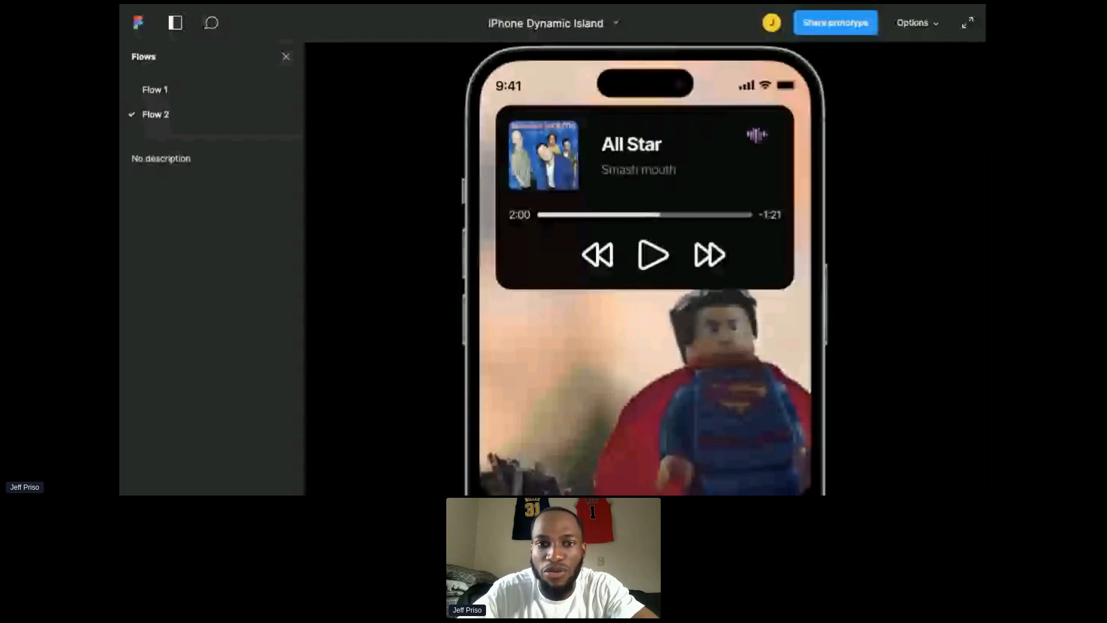
{"action": "left_click", "coordinate": [699, 166]}
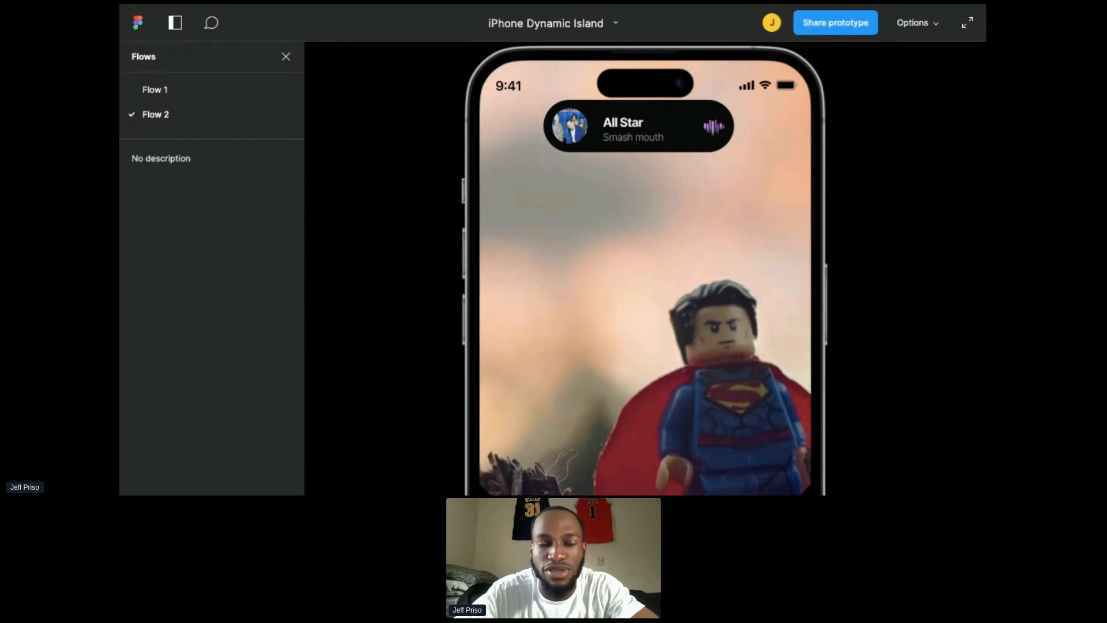
{"action": "left_click", "coordinate": [479, 245]}
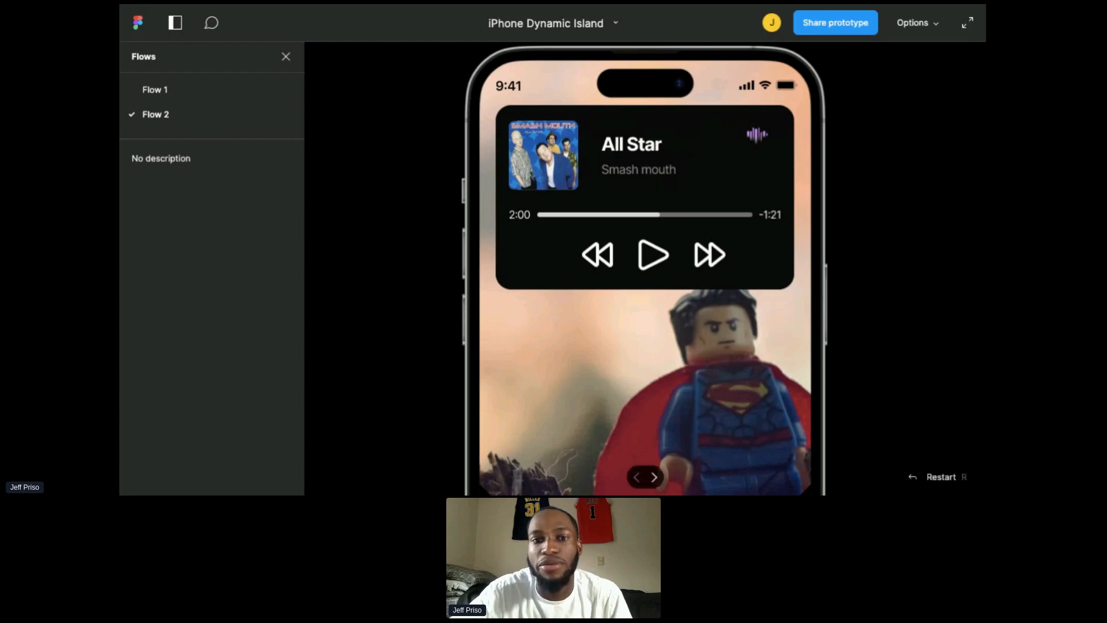
Step: Preview Flow 1 and test its Dynamic Island expanding and collapsing, then switch back to Flow 2
{"action": "left_click", "coordinate": [636, 185]}
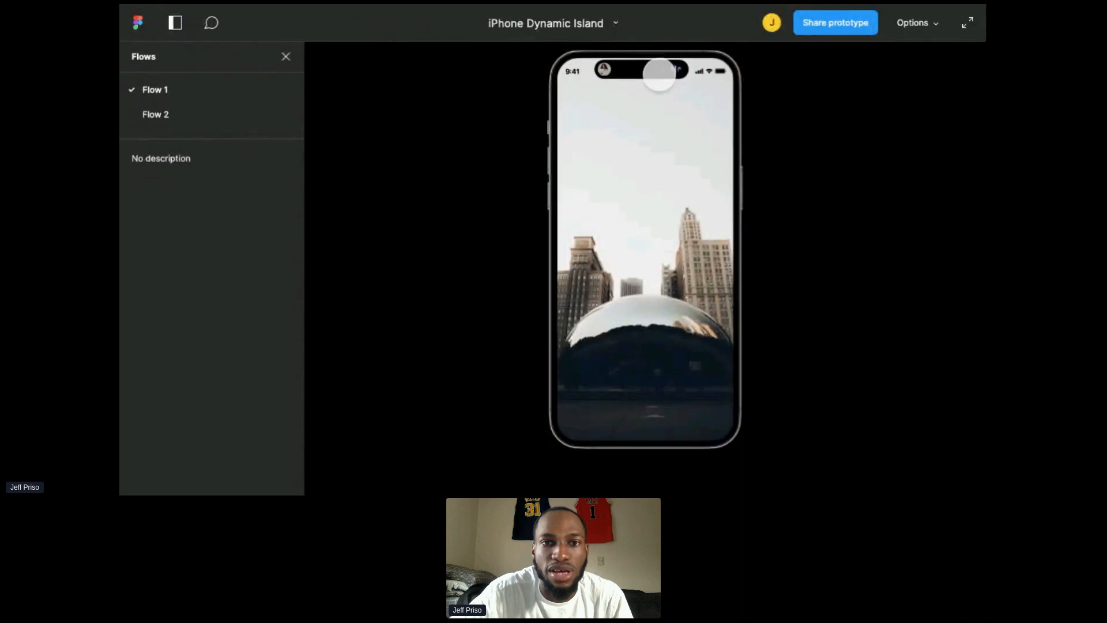
{"action": "left_click", "coordinate": [607, 78]}
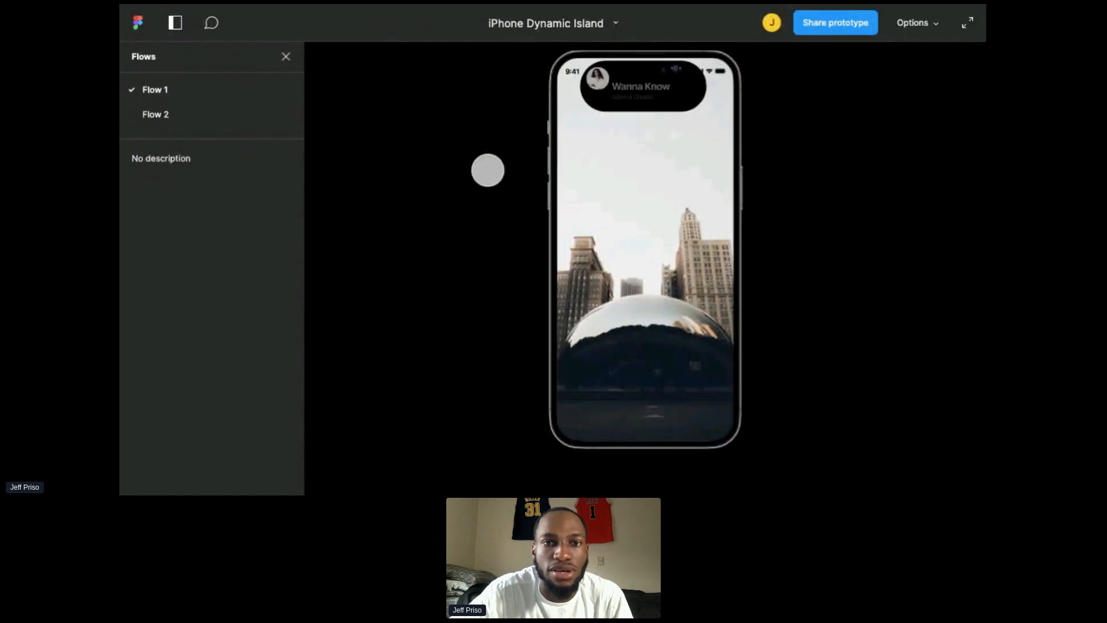
{"action": "left_click", "coordinate": [621, 105]}
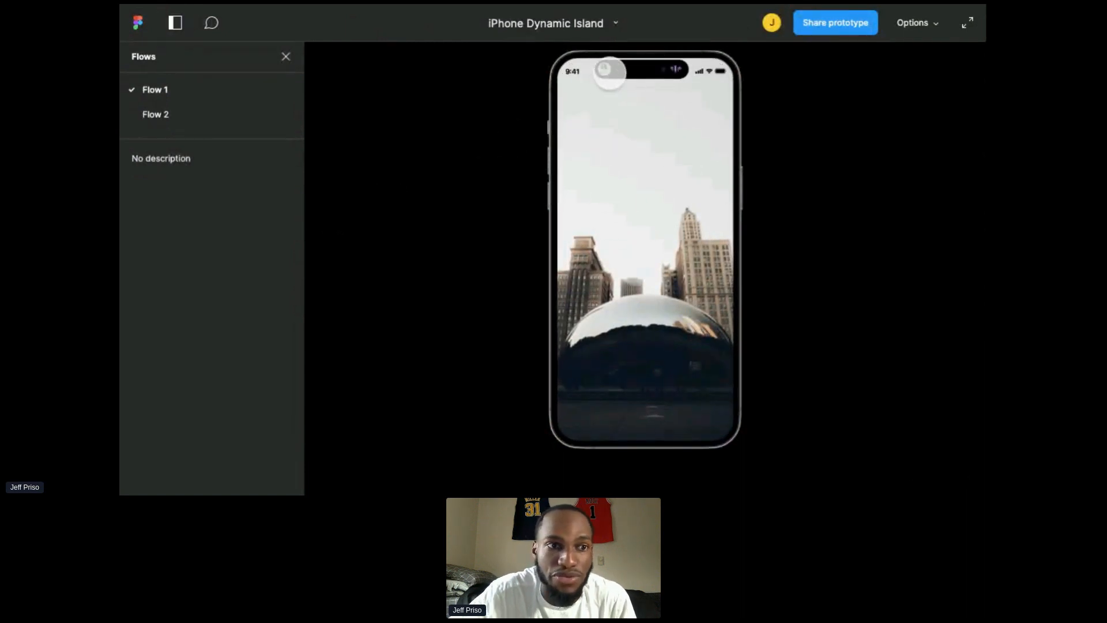
{"action": "left_click", "coordinate": [608, 68]}
{"action": "left_click", "coordinate": [148, 118]}
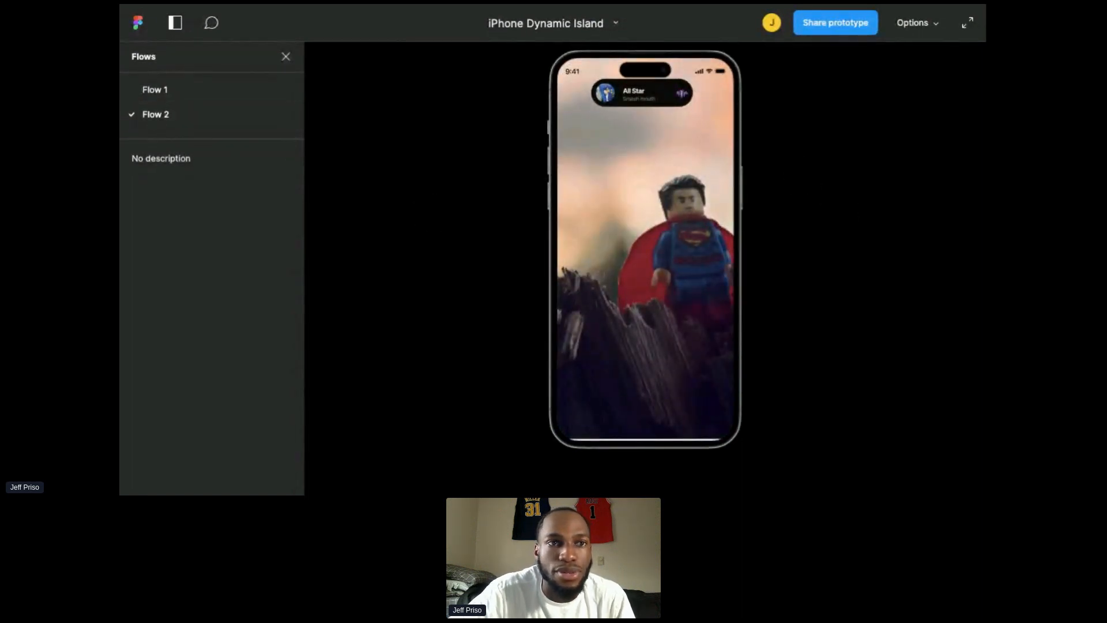
Step: Leave the prototype for the file browser and scroll through the recently viewed files
{"action": "left_click", "coordinate": [137, 26]}
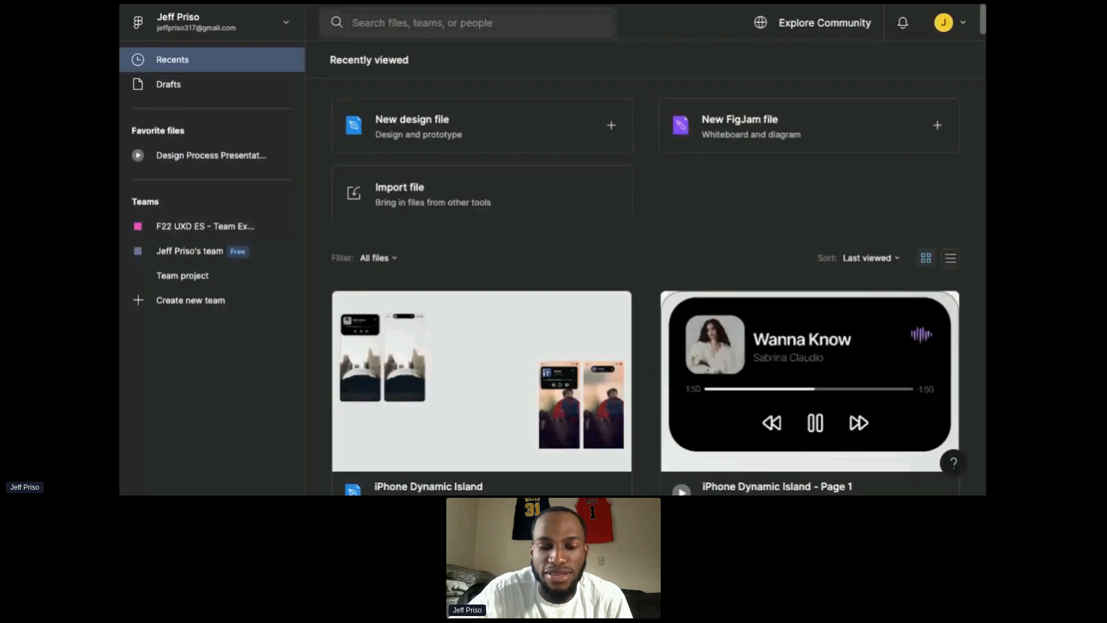
{"action": "scroll", "coordinate": [478, 277], "scroll_direction": "down", "scroll_amount": 4}
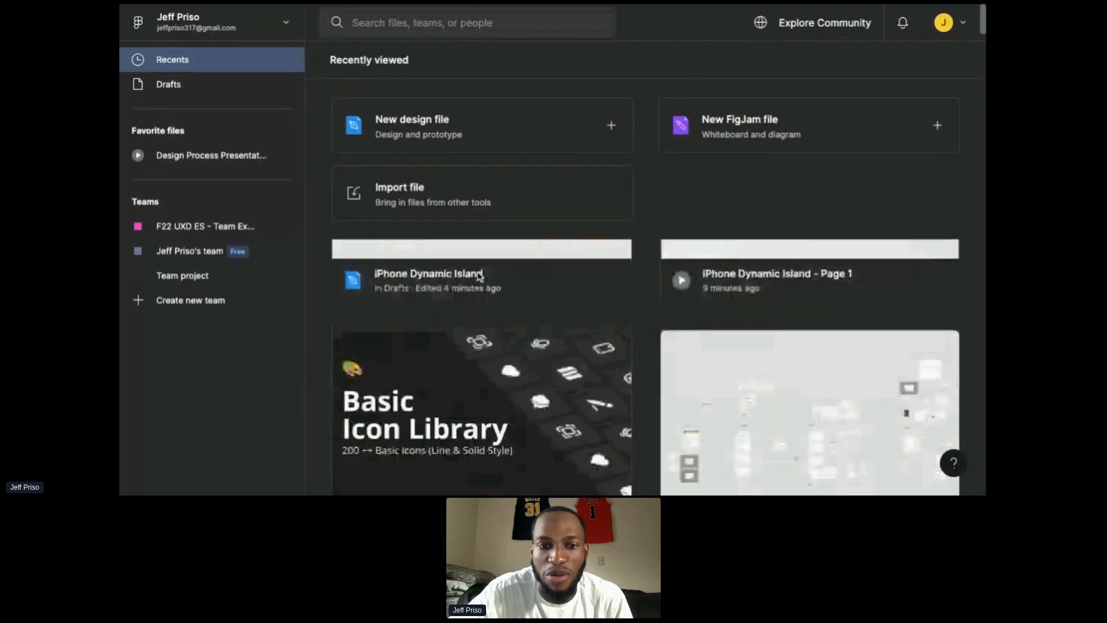
{"action": "scroll", "coordinate": [477, 276], "scroll_direction": "down", "scroll_amount": 3}
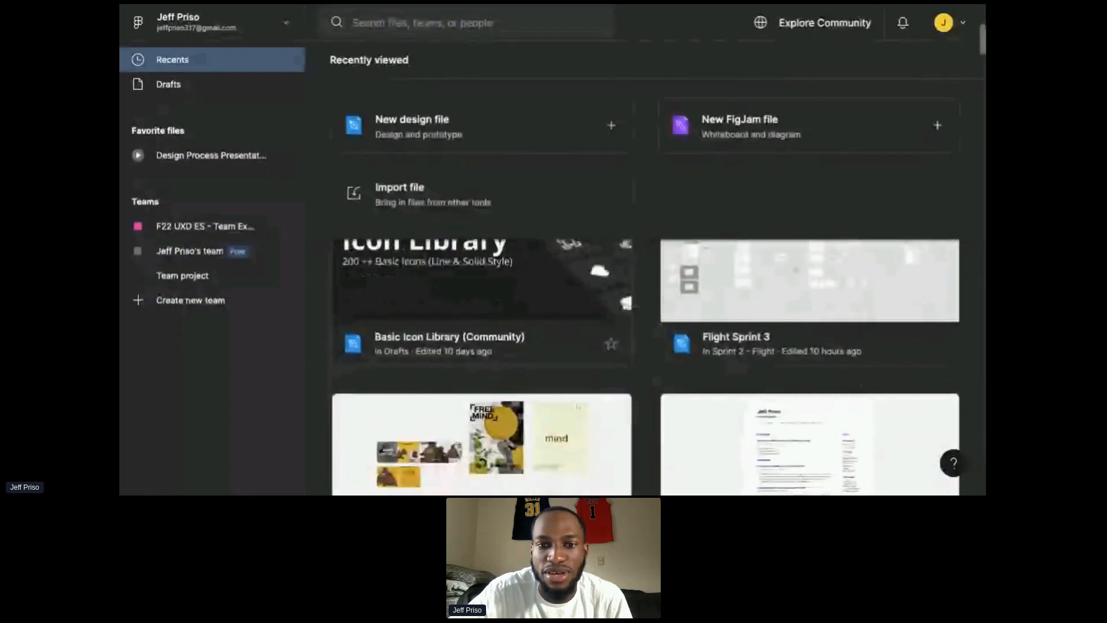
{"action": "scroll", "coordinate": [669, 353], "scroll_direction": "down", "scroll_amount": 6}
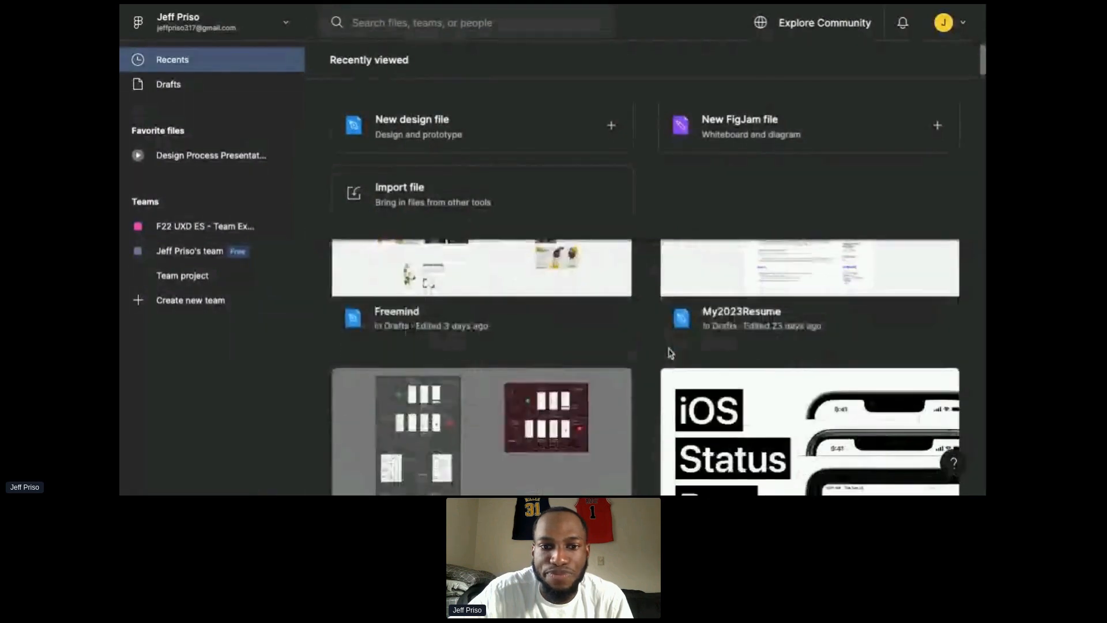
{"action": "scroll", "coordinate": [646, 369], "scroll_direction": "down", "scroll_amount": 5}
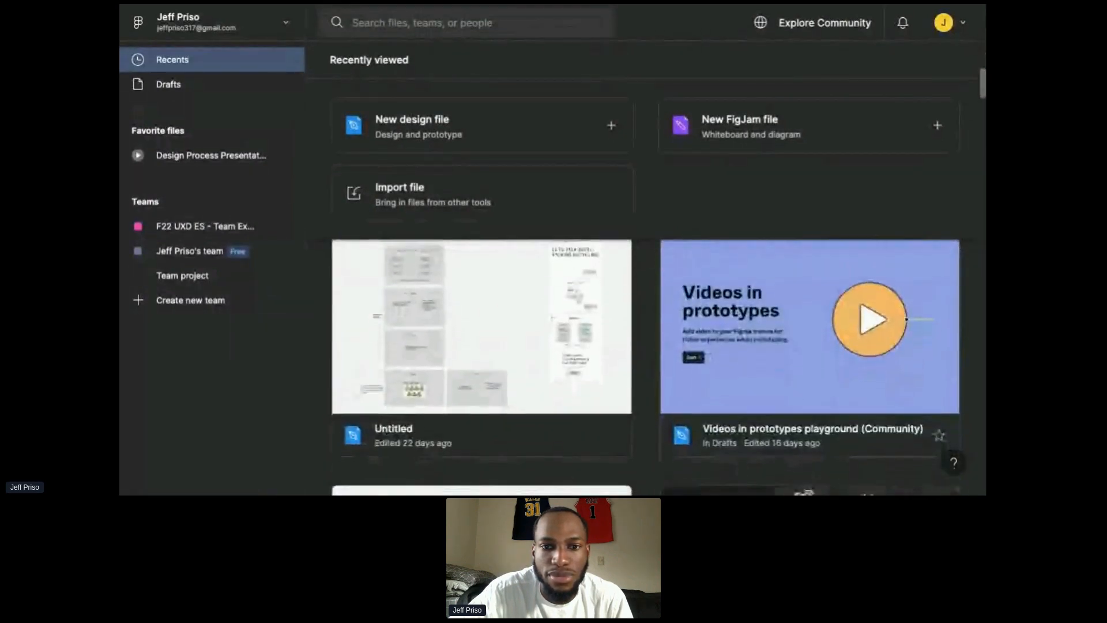
{"action": "scroll", "coordinate": [646, 369], "scroll_direction": "down", "scroll_amount": 5}
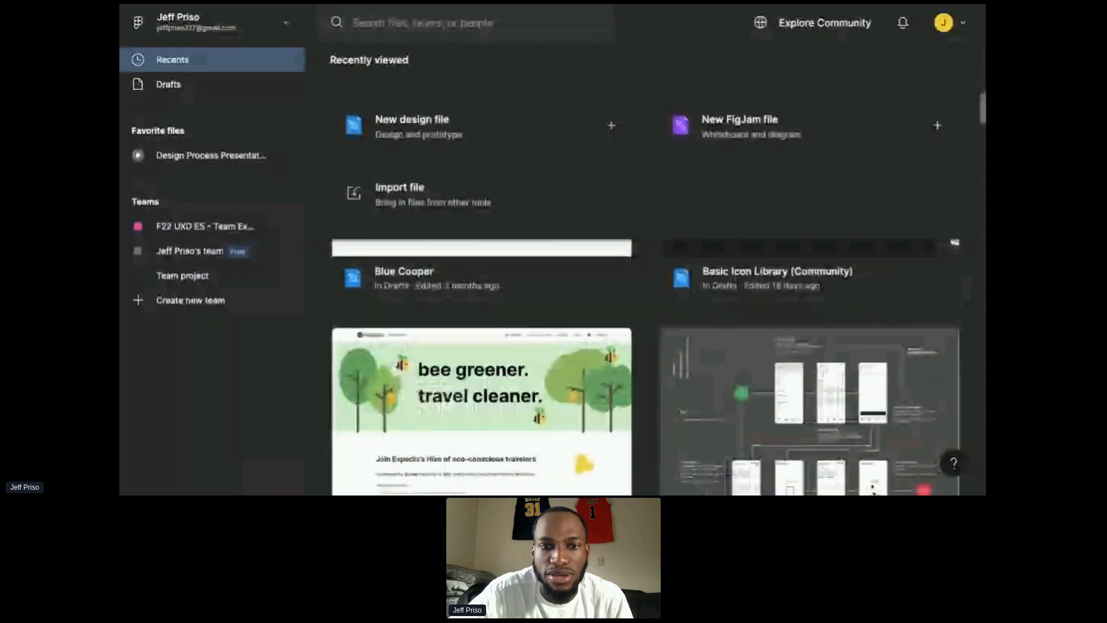